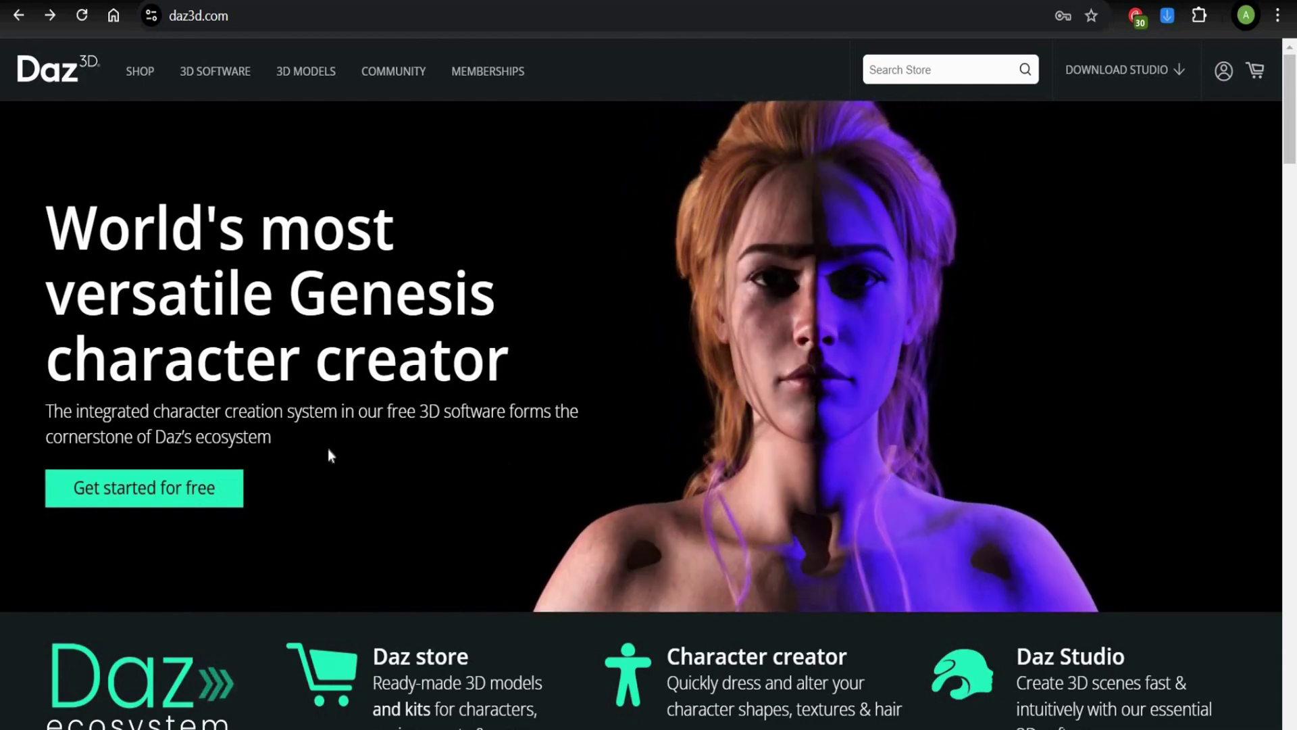
# Step: Open the free Daz Studio offer on the Daz 3D website and check Install Manager's ready-to-install packages
pyautogui.click(157, 500)
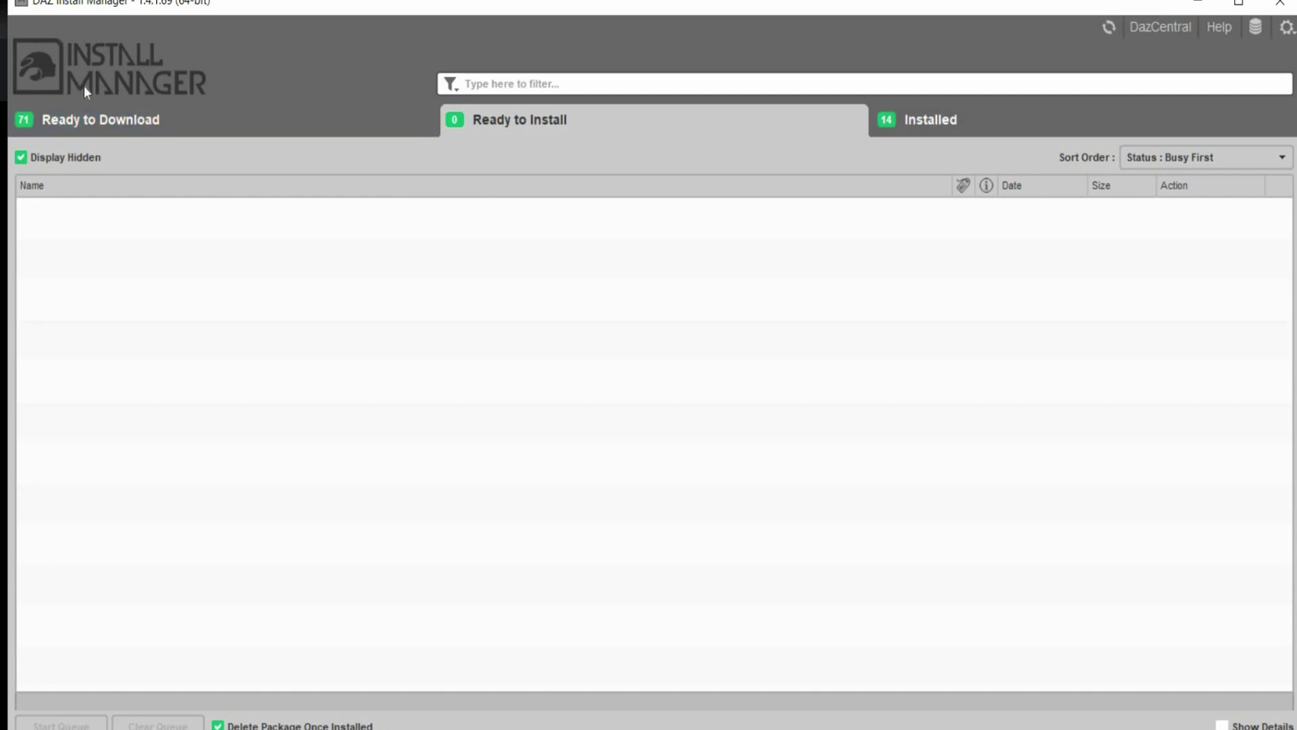
pyautogui.click(660, 127)
pyautogui.click(531, 335)
pyautogui.press('super+s')
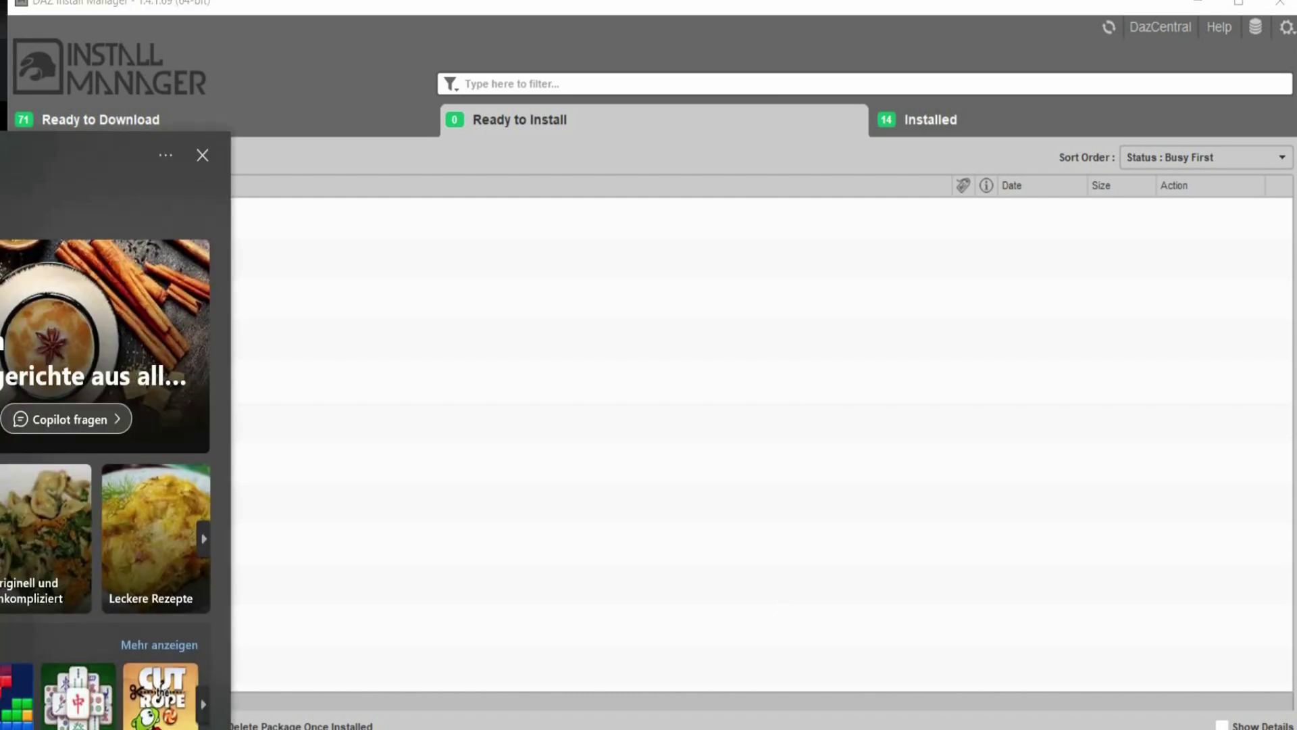
pyautogui.press('Escape')
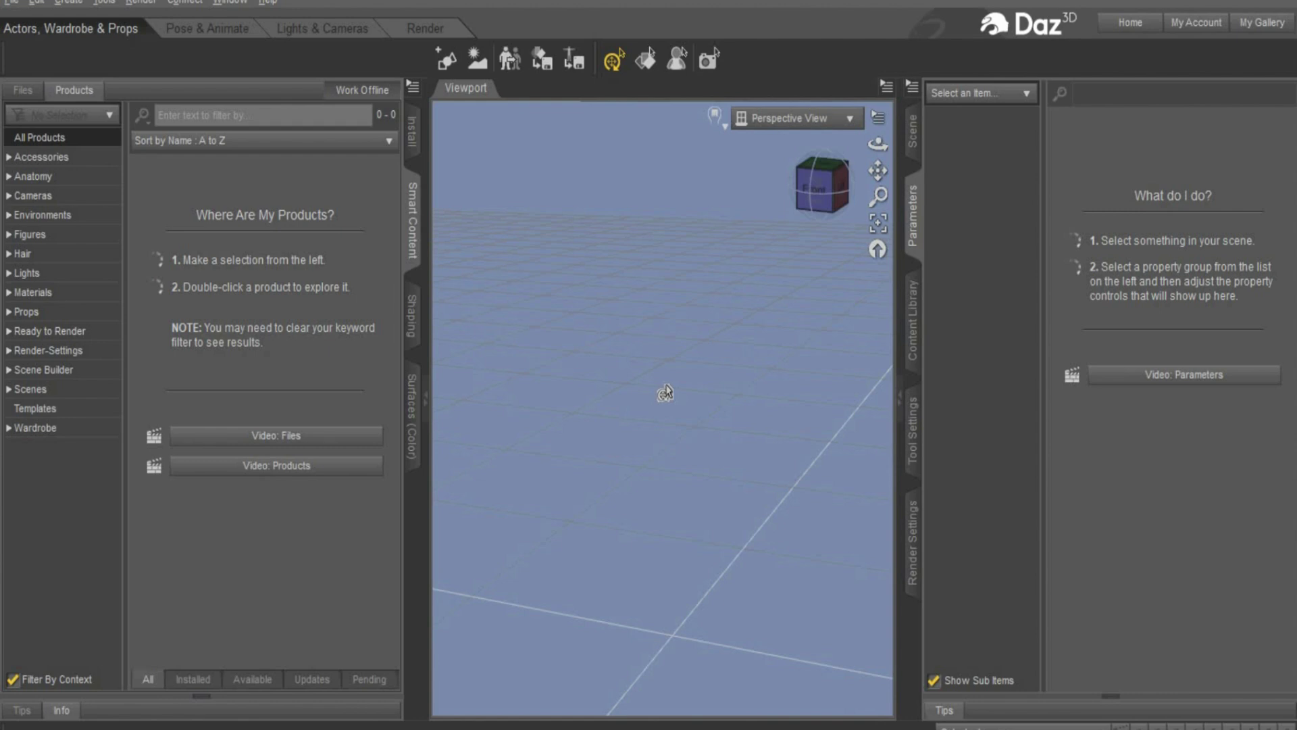
# Step: Switch to Daz Studio and check which figure packages are available to install
pyautogui.click(413, 135)
pyautogui.click(38, 192)
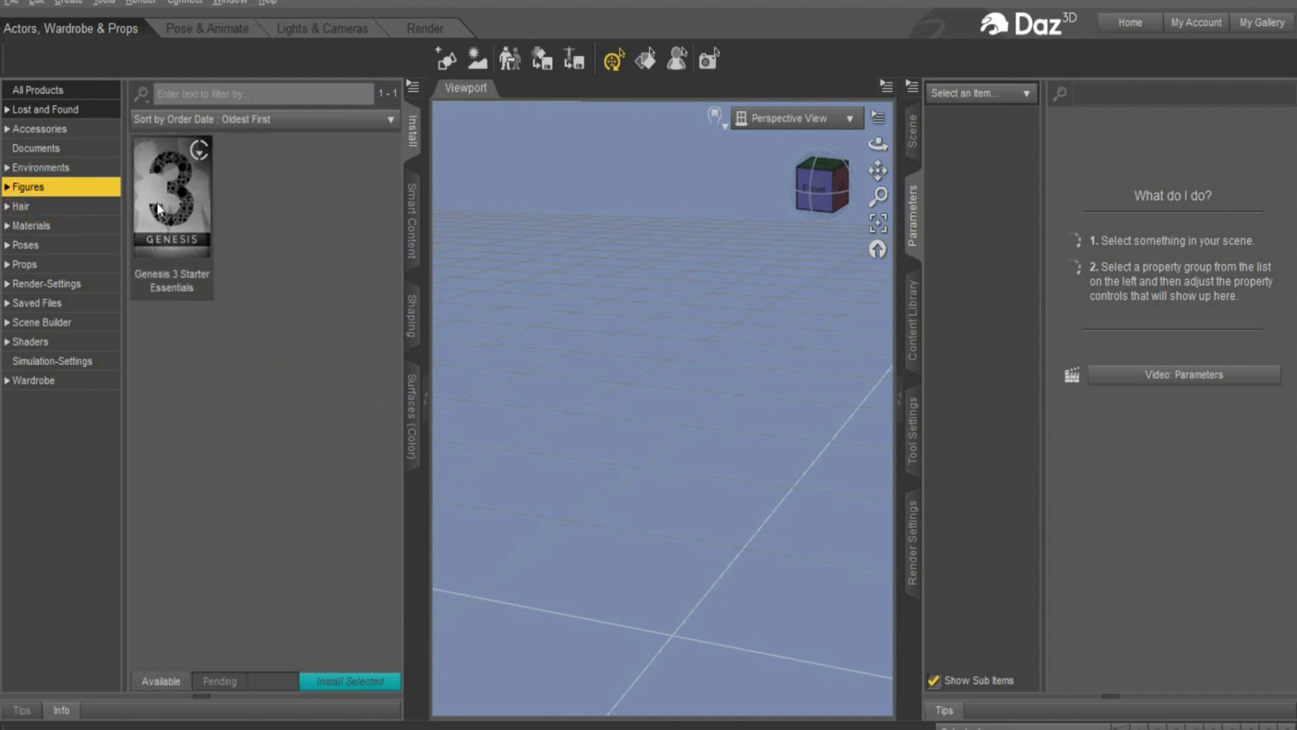
pyautogui.moveTo(159, 209)
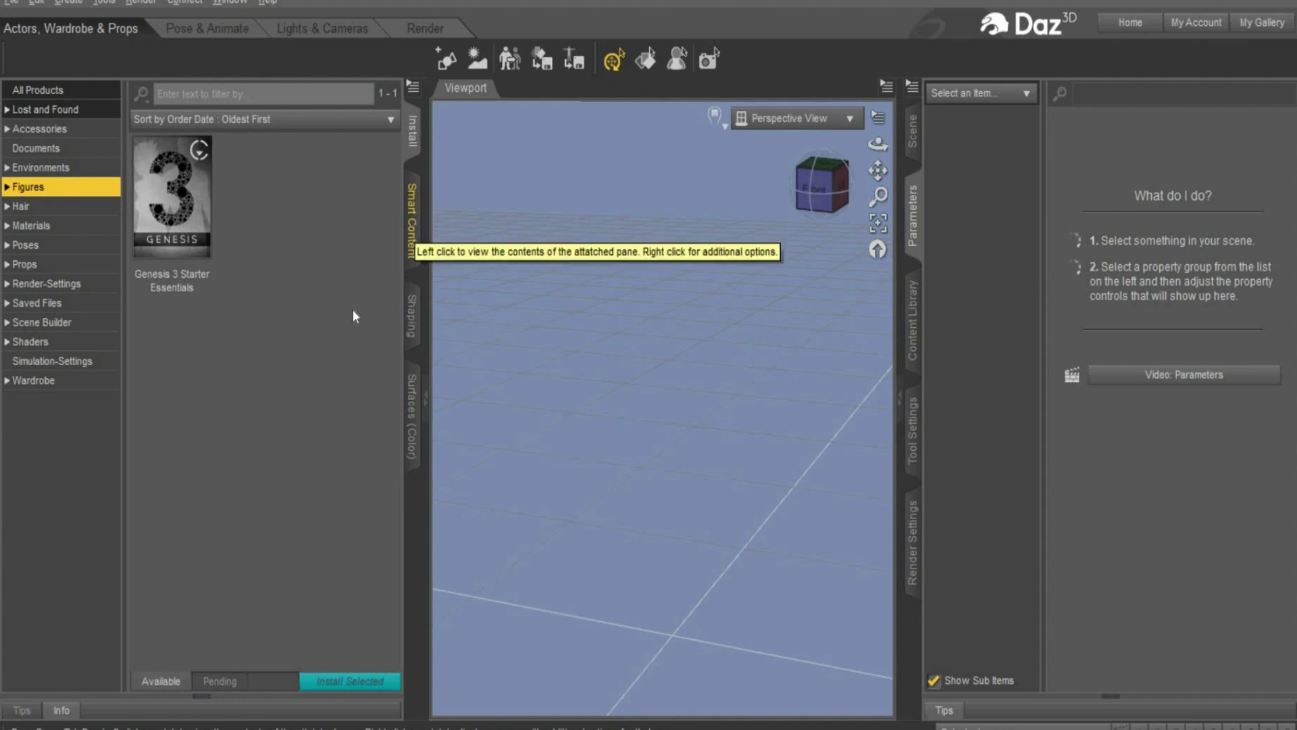
# Step: Open the Figures category of Genesis 8 Starter Essentials in Smart Content
pyautogui.click(412, 230)
pyautogui.click(28, 235)
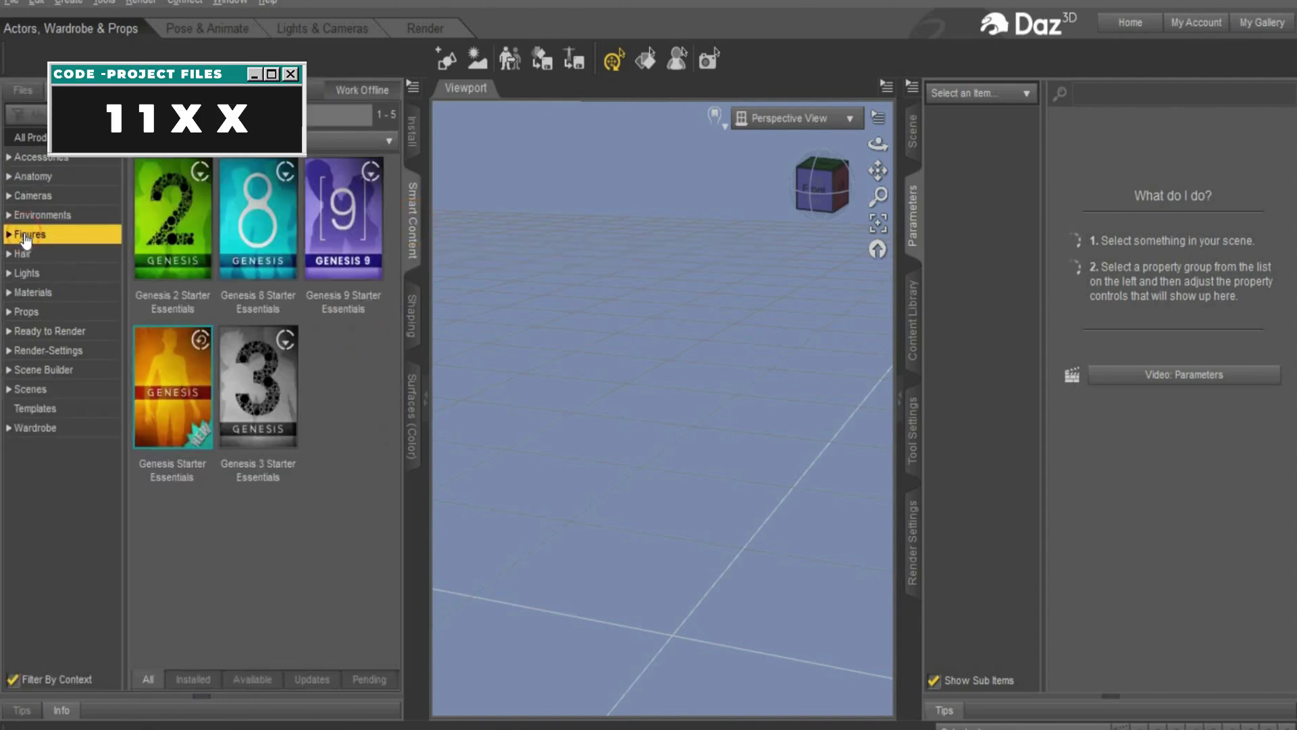
pyautogui.doubleClick(254, 208)
pyautogui.click(285, 385)
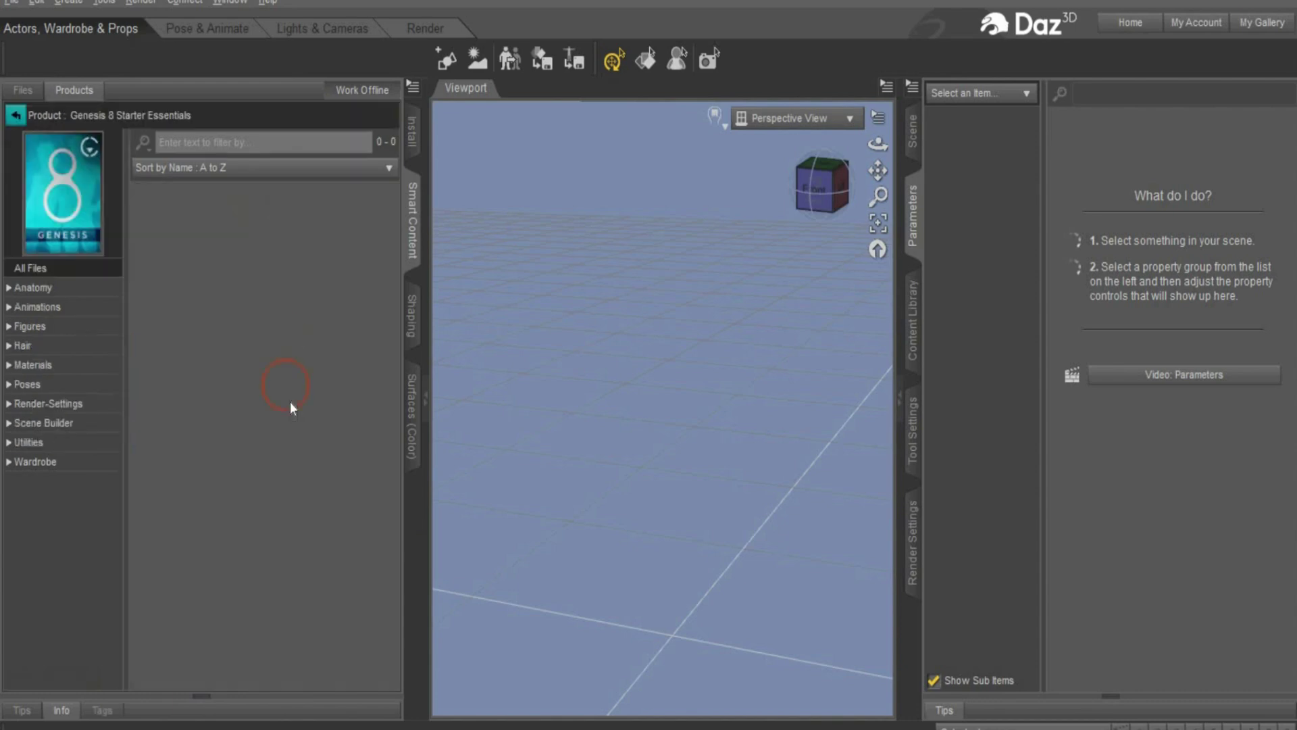
pyautogui.click(27, 328)
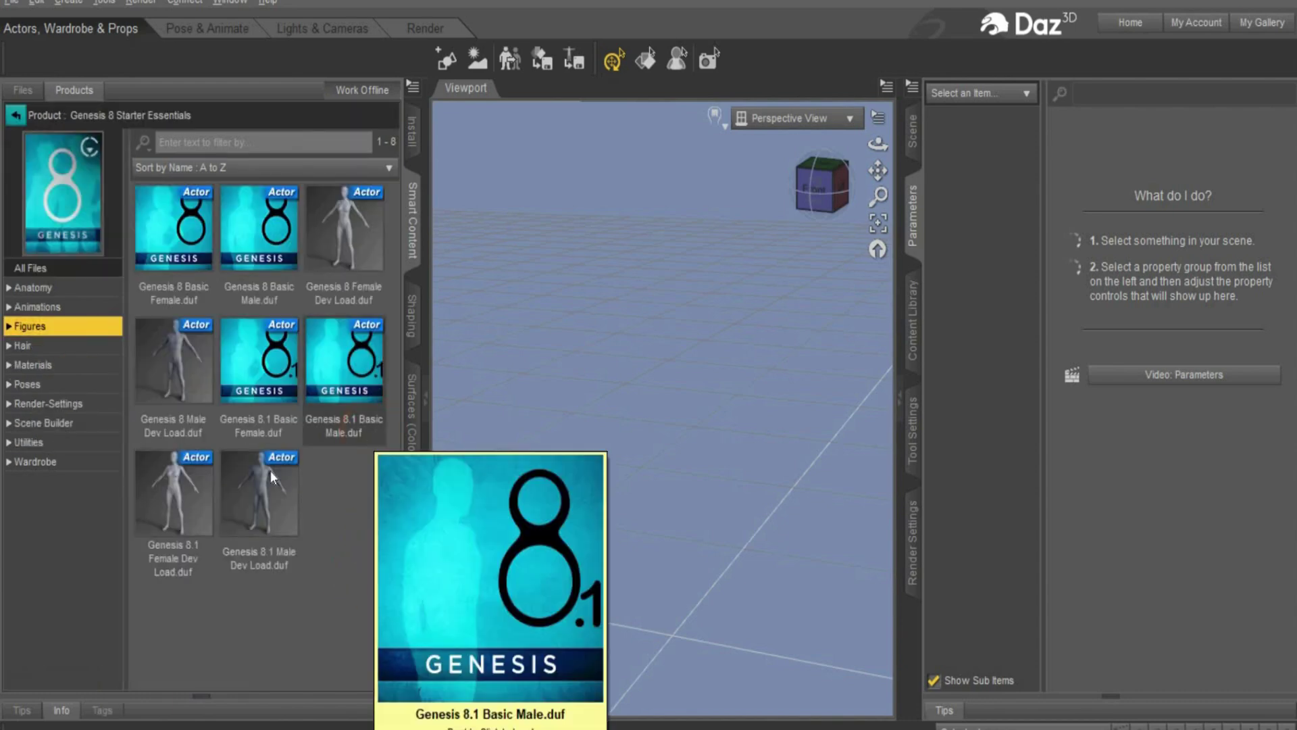
# Step: Load the Genesis 8 Male Dev Load figure into the scene
pyautogui.moveTo(272, 478)
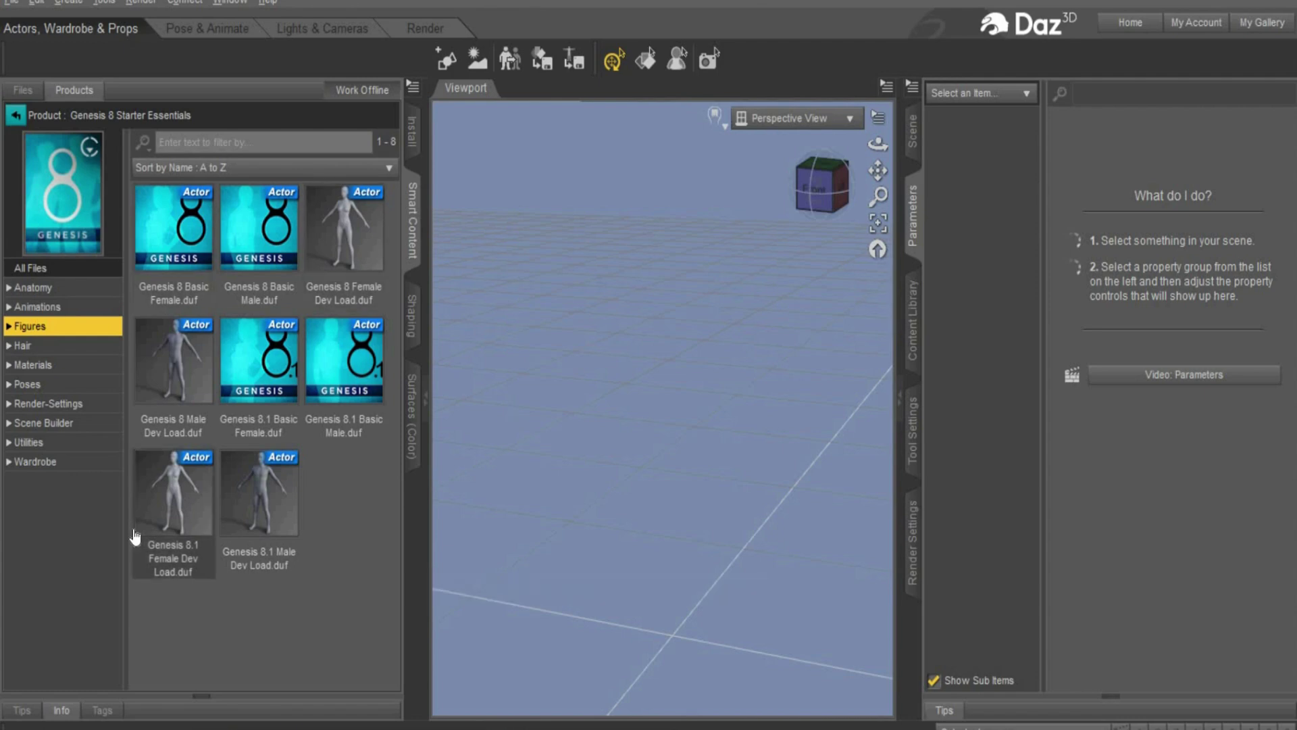
pyautogui.moveTo(381, 269)
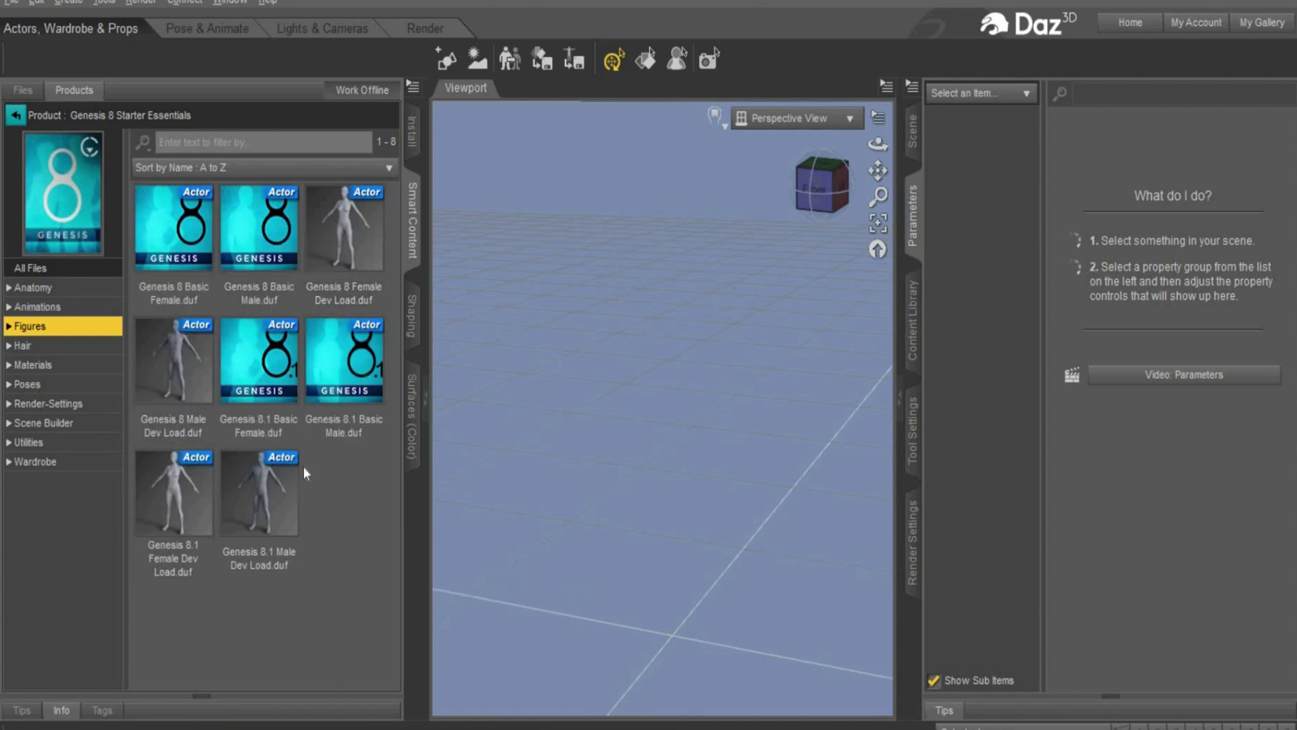
pyautogui.doubleClick(183, 389)
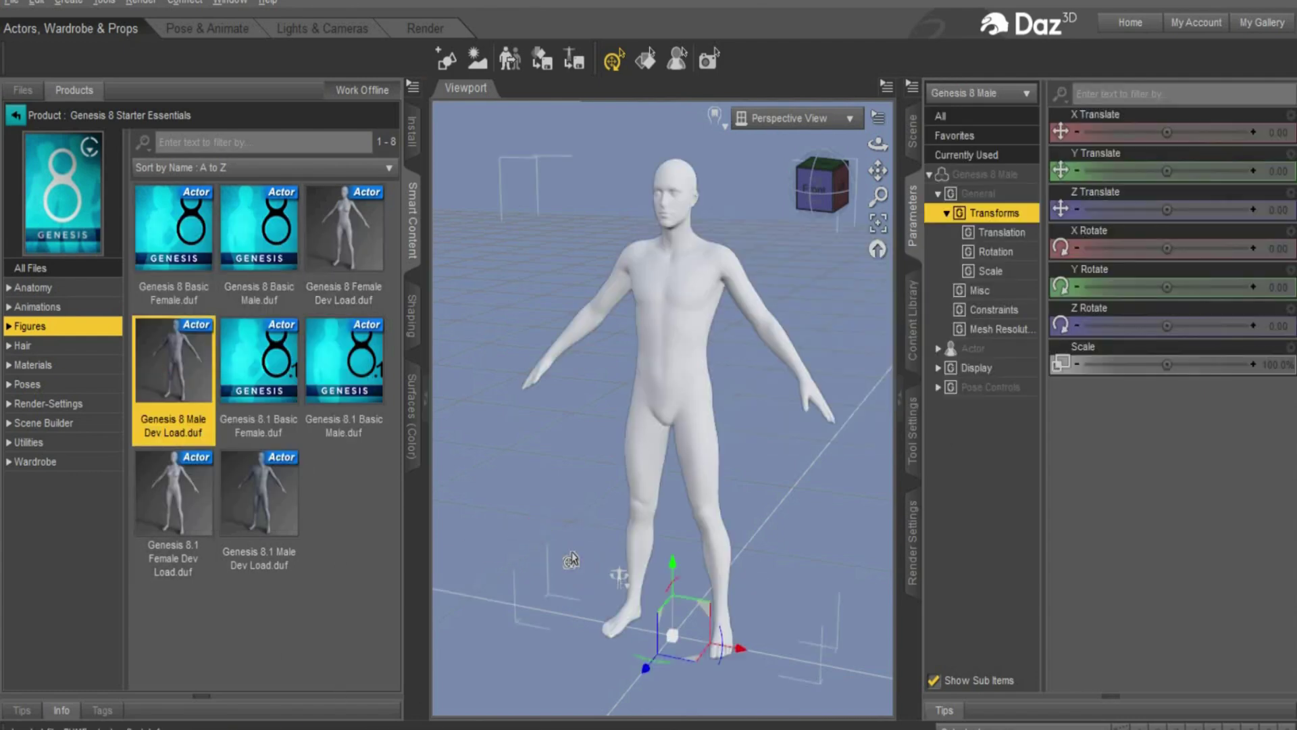
pyautogui.click(547, 190)
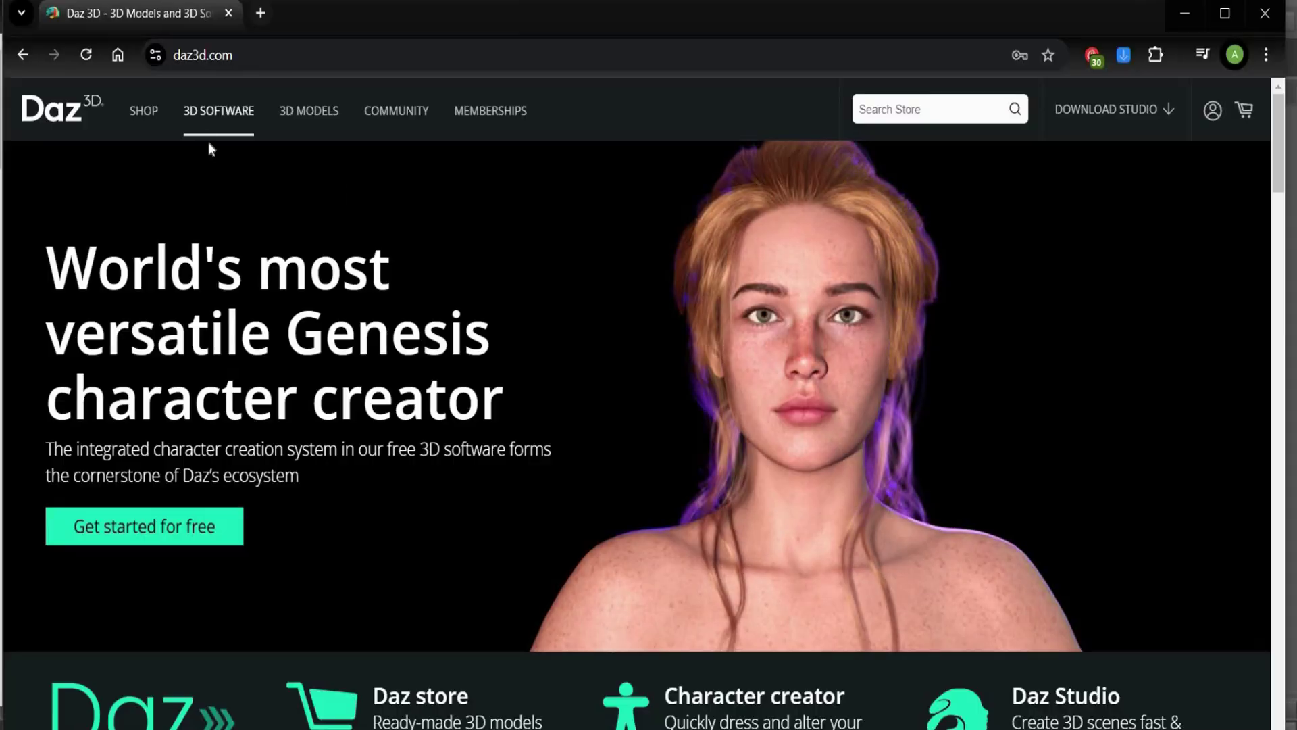
# Step: Switch to the Daz 3D website and download and install the purchased Daz to Cinema 4D Bridge
pyautogui.moveTo(210, 123)
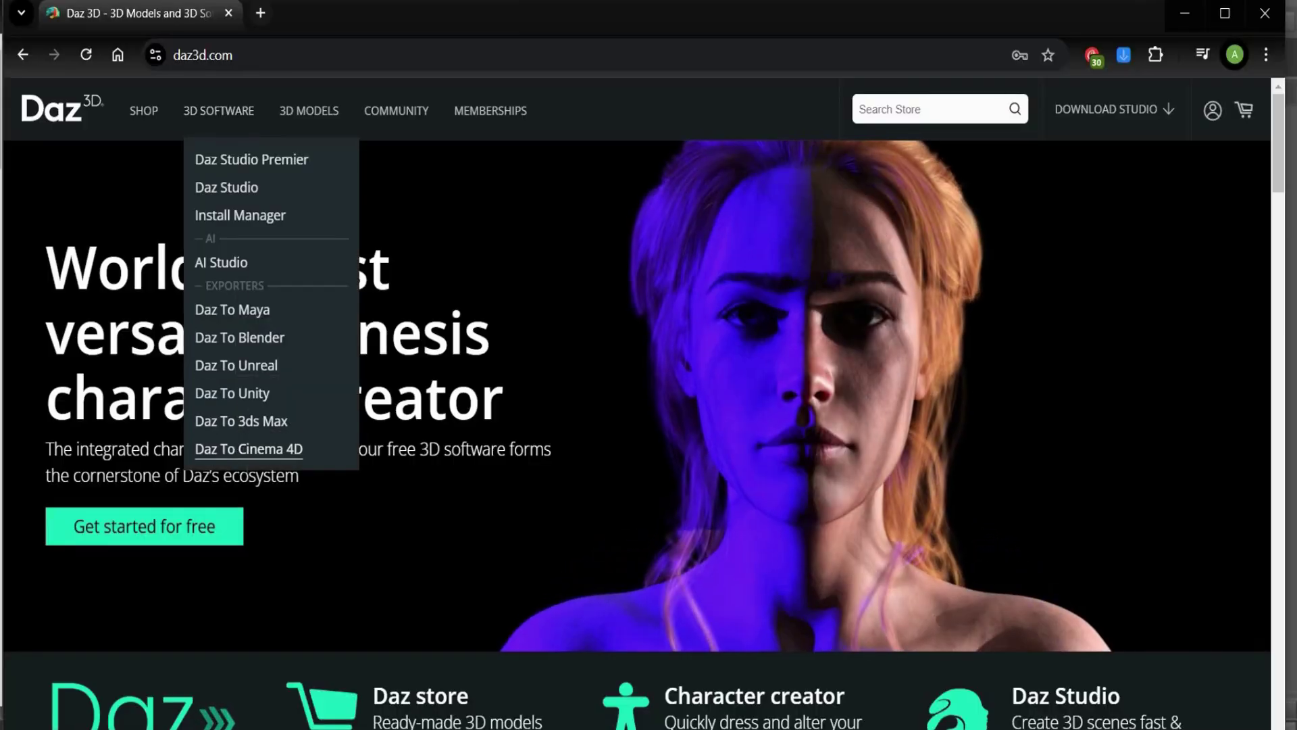
pyautogui.click(268, 447)
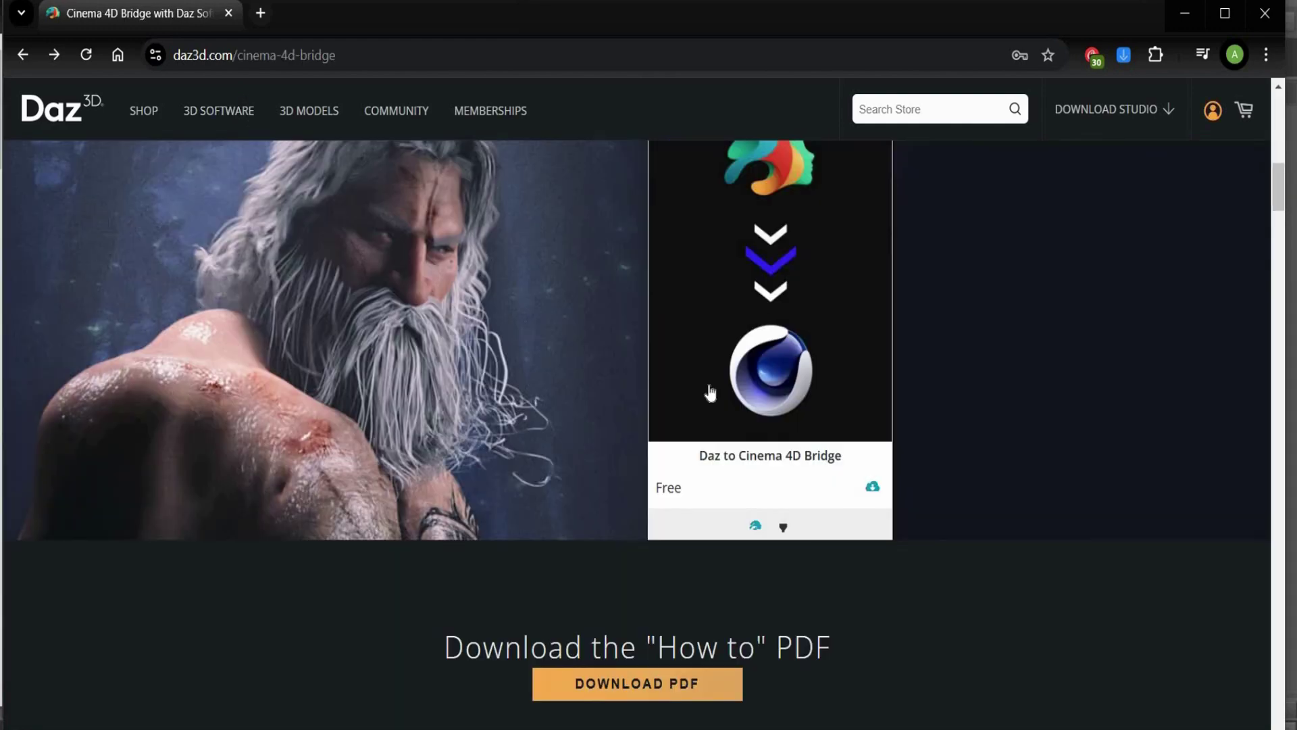
pyautogui.click(708, 384)
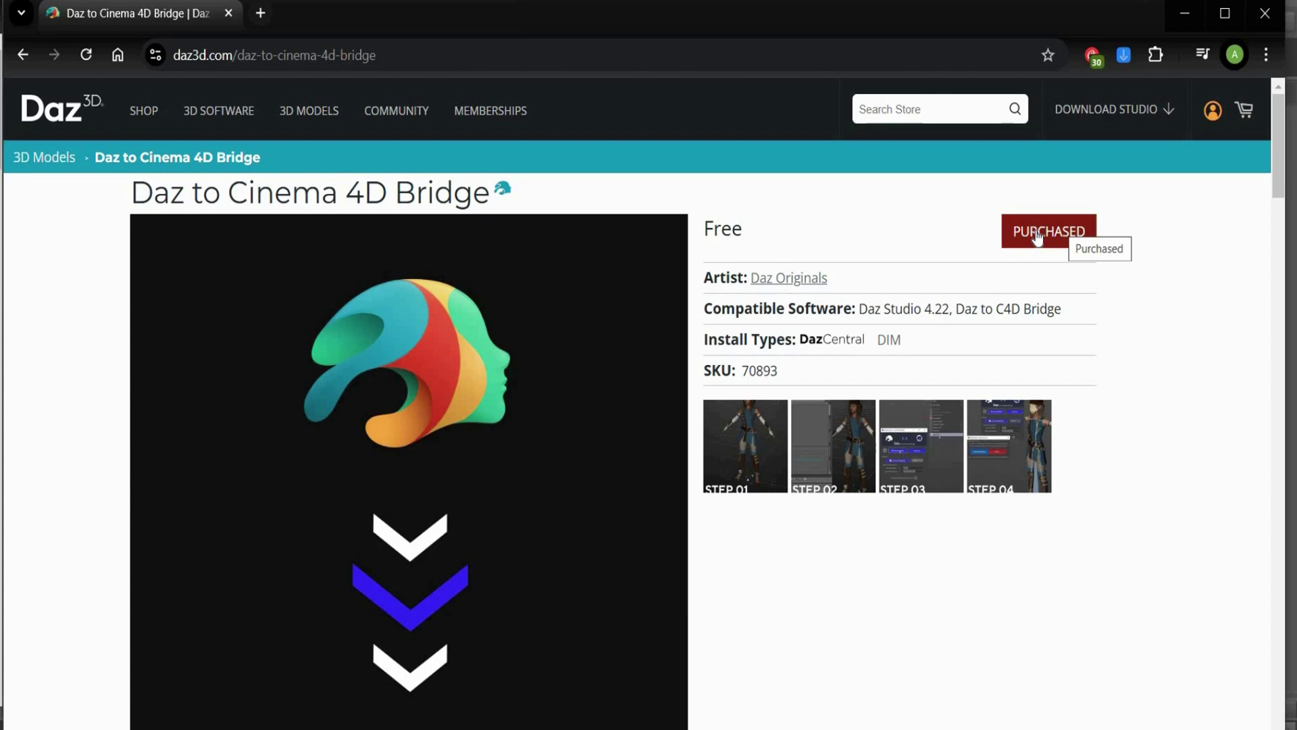
pyautogui.click(1038, 237)
pyautogui.click(783, 327)
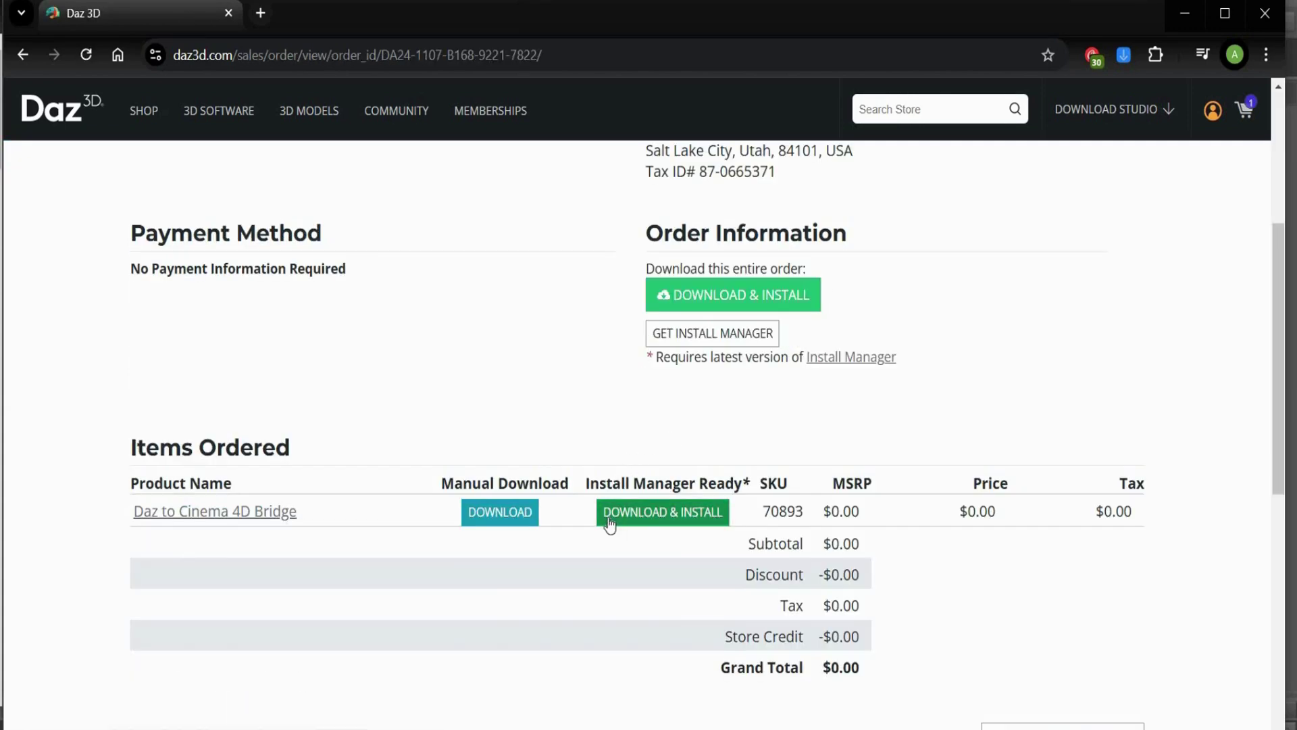
pyautogui.click(728, 512)
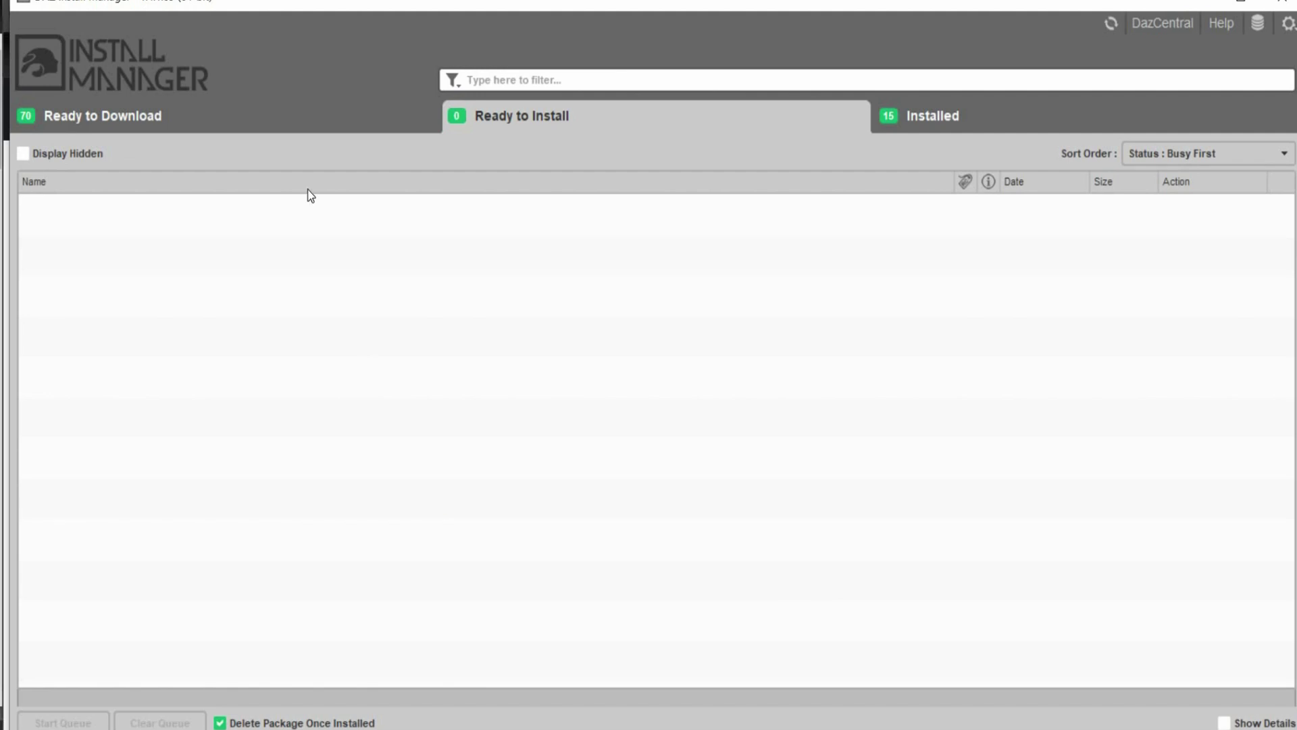
# Step: Check the downloadable, ready-to-install and installed package lists in Install Manager
pyautogui.click(302, 123)
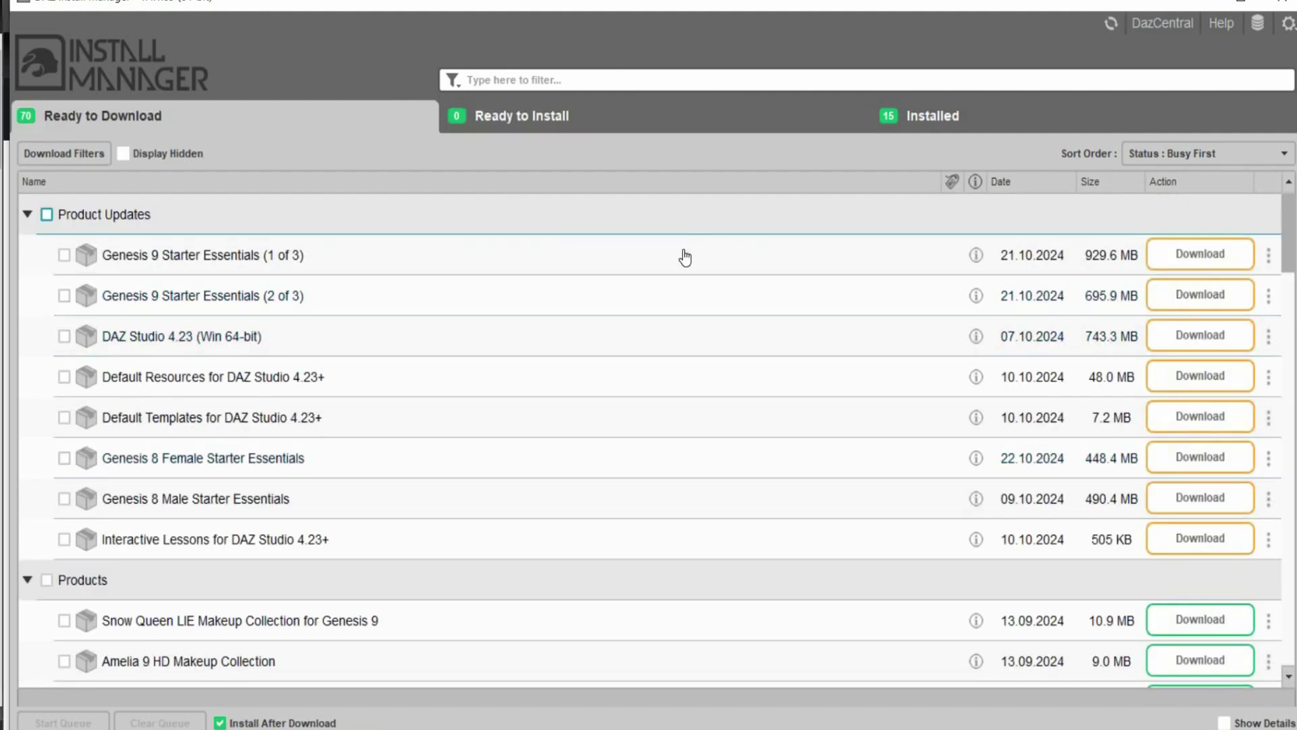
pyautogui.click(606, 125)
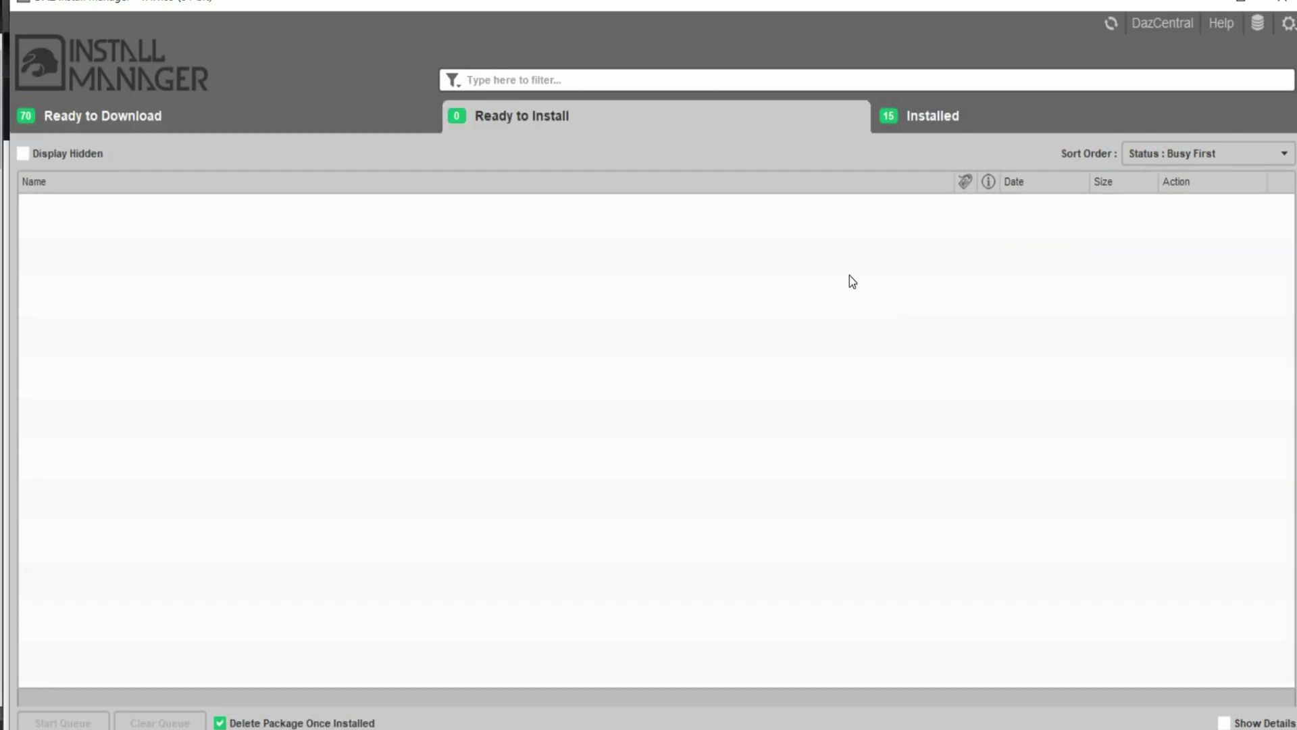
pyautogui.click(940, 130)
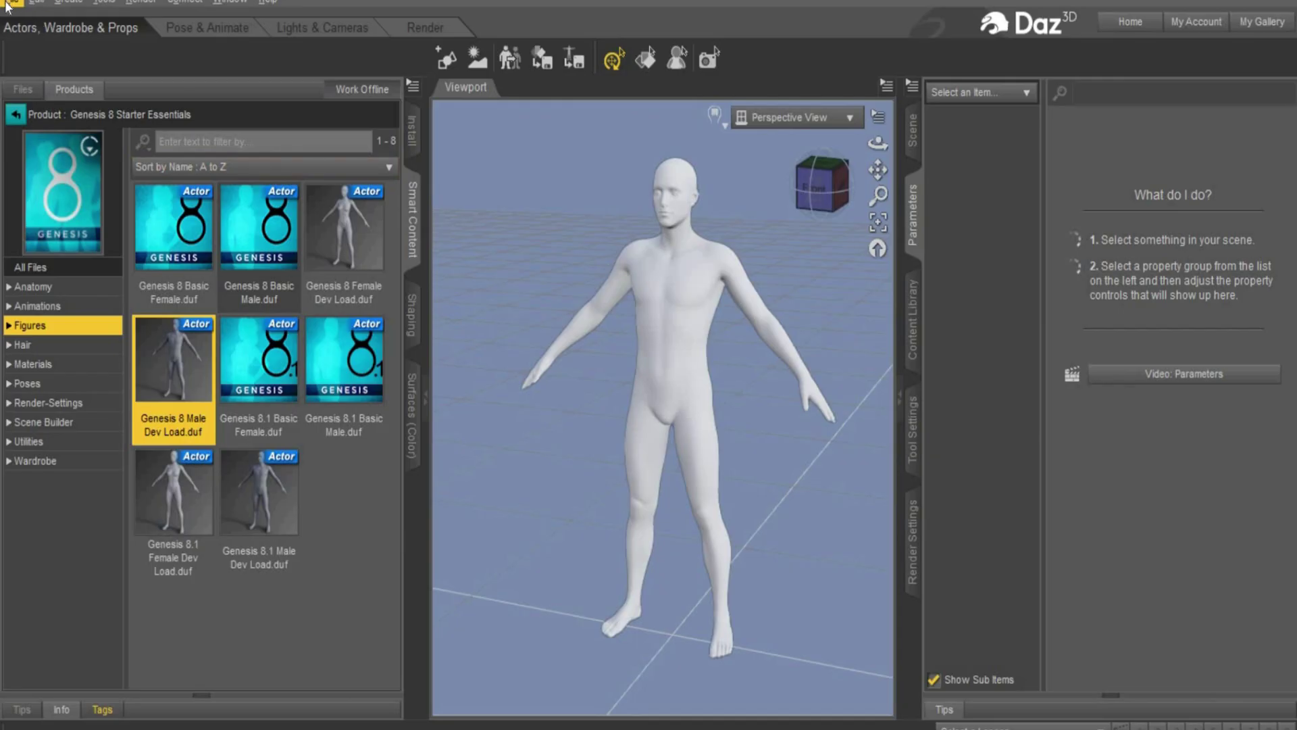
# Step: Switch to Daz Studio and open the morph selection of the Daz To Cinema 4D export for the Genesis 8 Male figure
pyautogui.click(8, 4)
pyautogui.moveTo(88, 254)
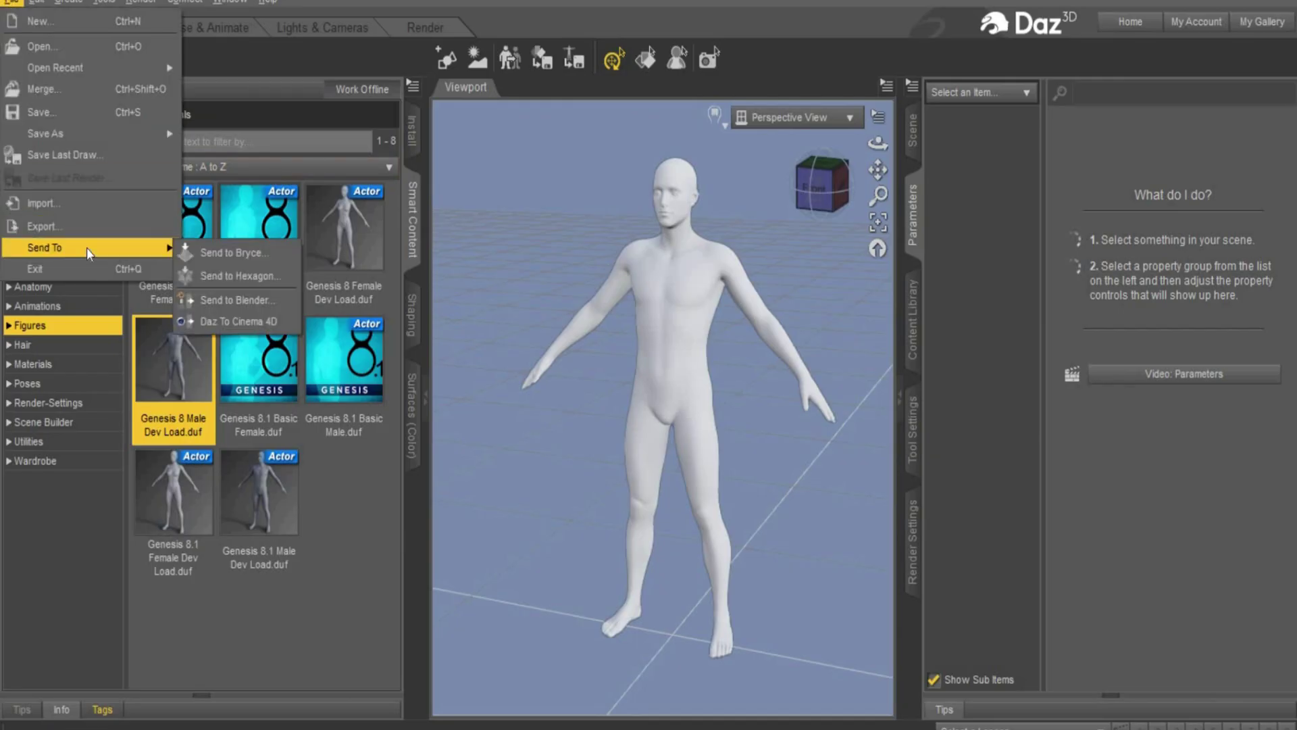
pyautogui.click(216, 327)
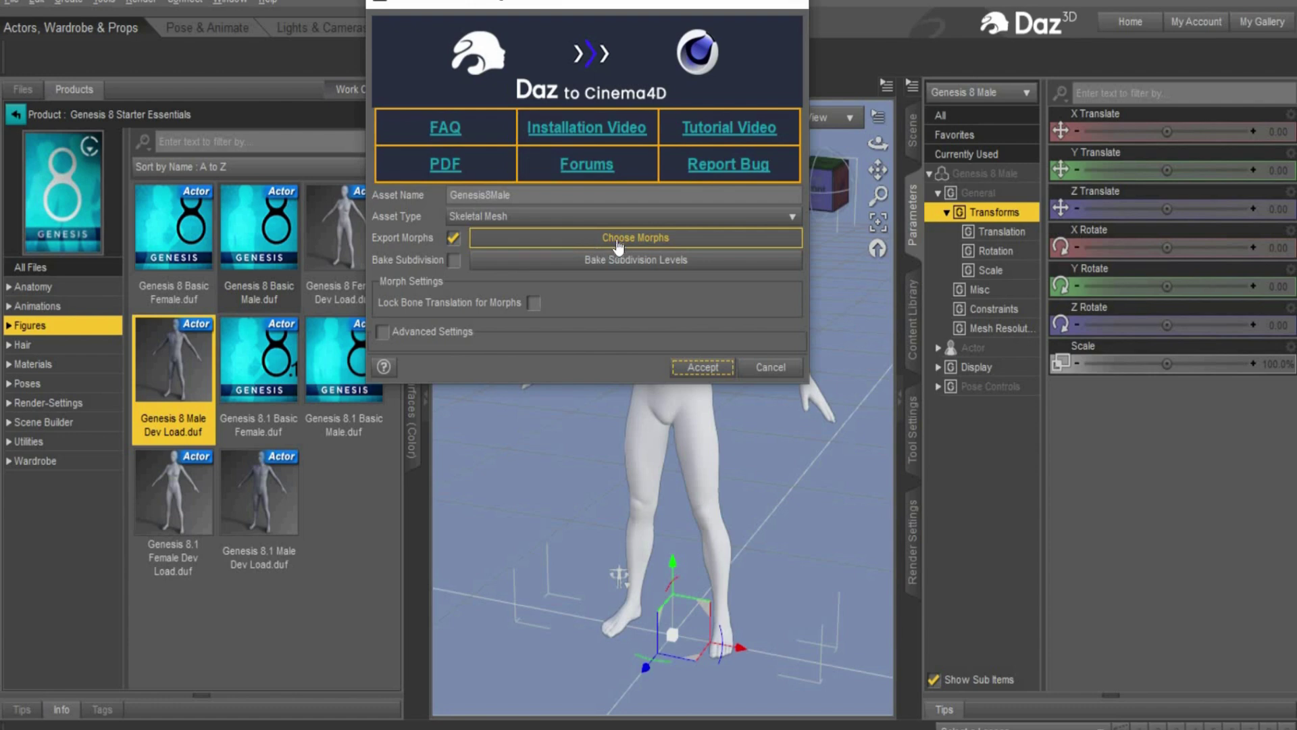
pyautogui.click(617, 240)
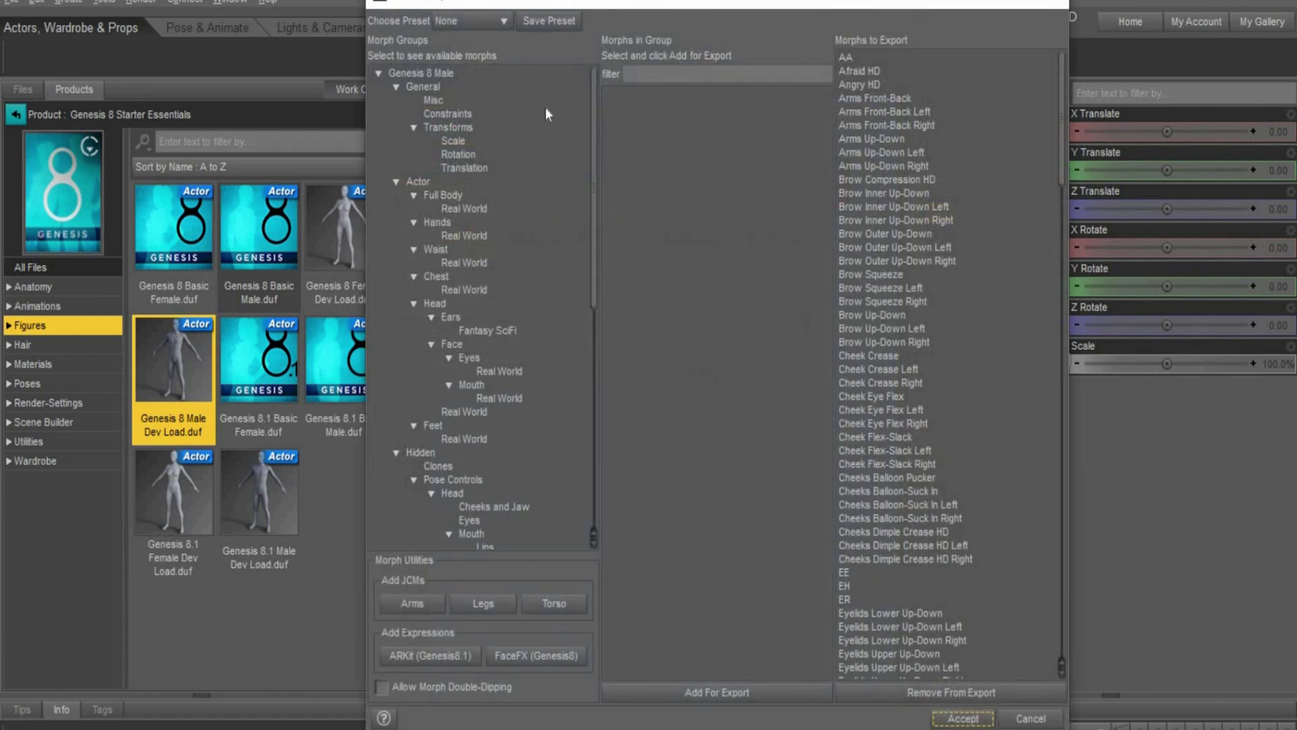
# Step: Add all Pose Controls morphs to the export and accept the Daz to Cinema 4D transfer
pyautogui.click(440, 209)
pyautogui.click(617, 217)
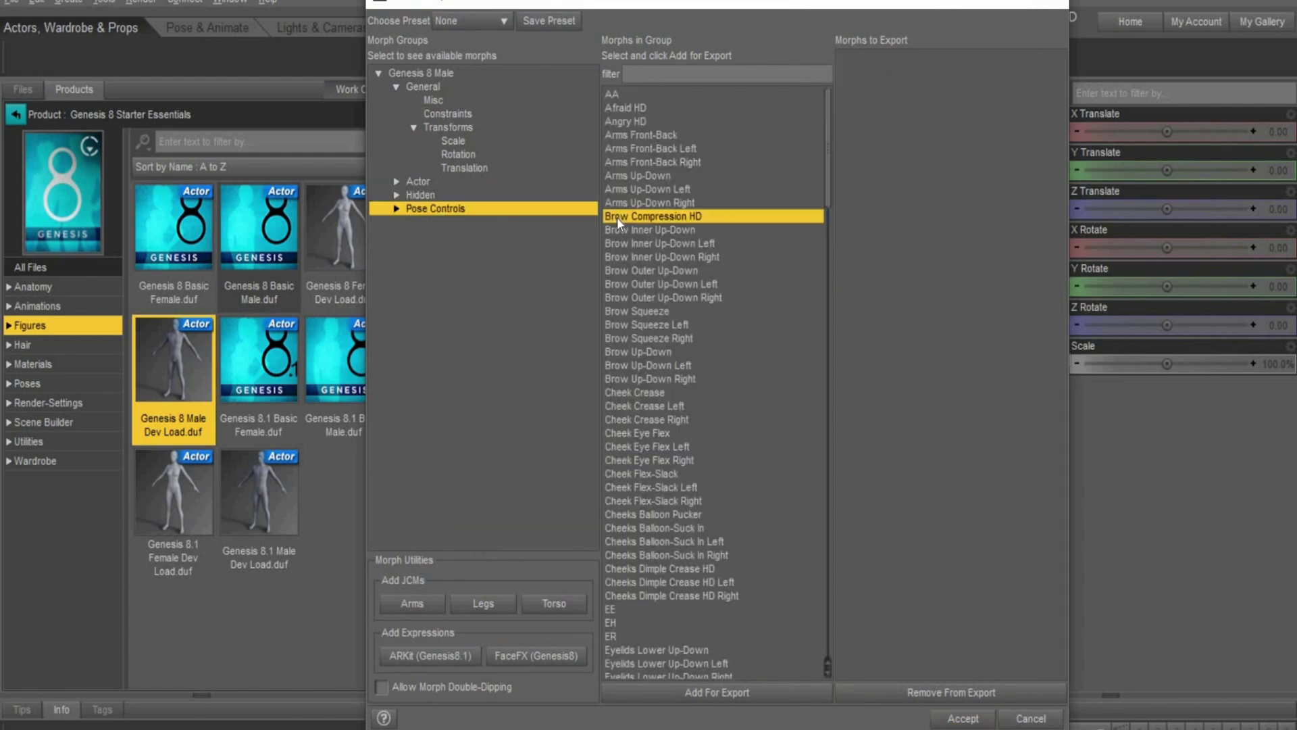
pyautogui.hotkey('ctrl', 'a')
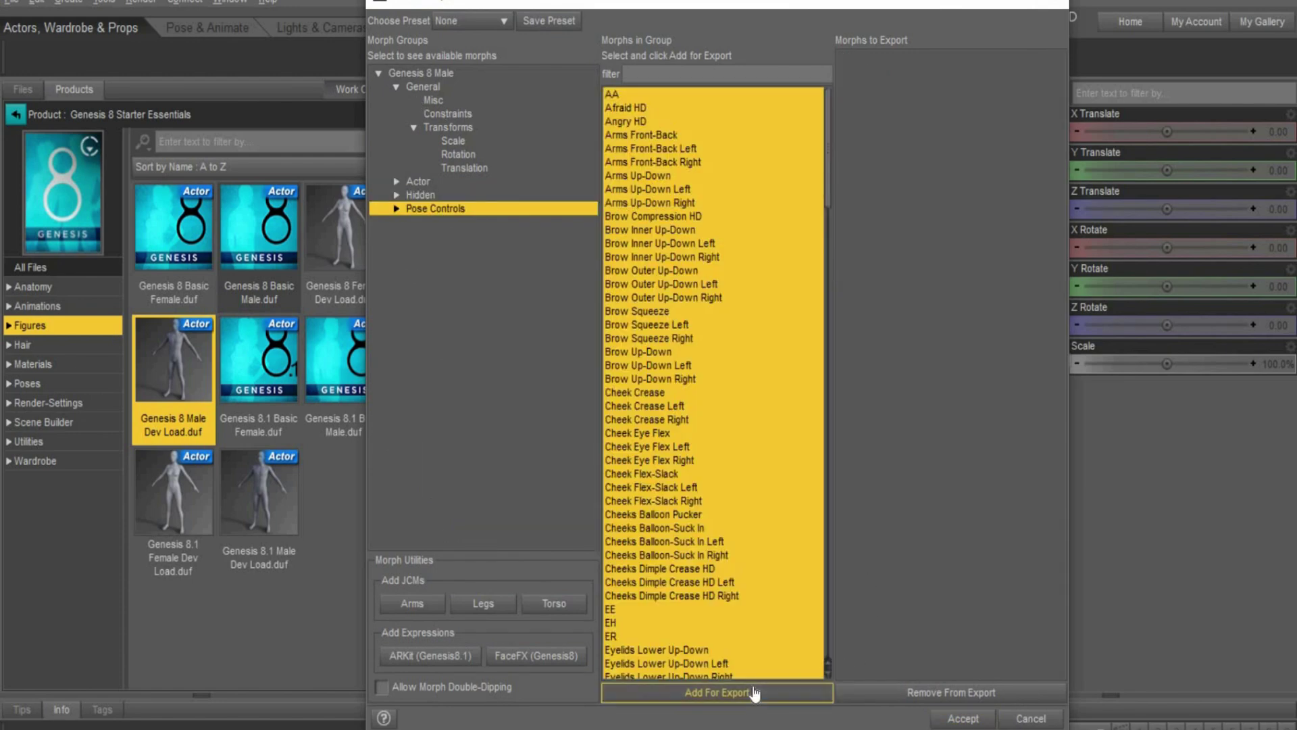
pyautogui.click(756, 696)
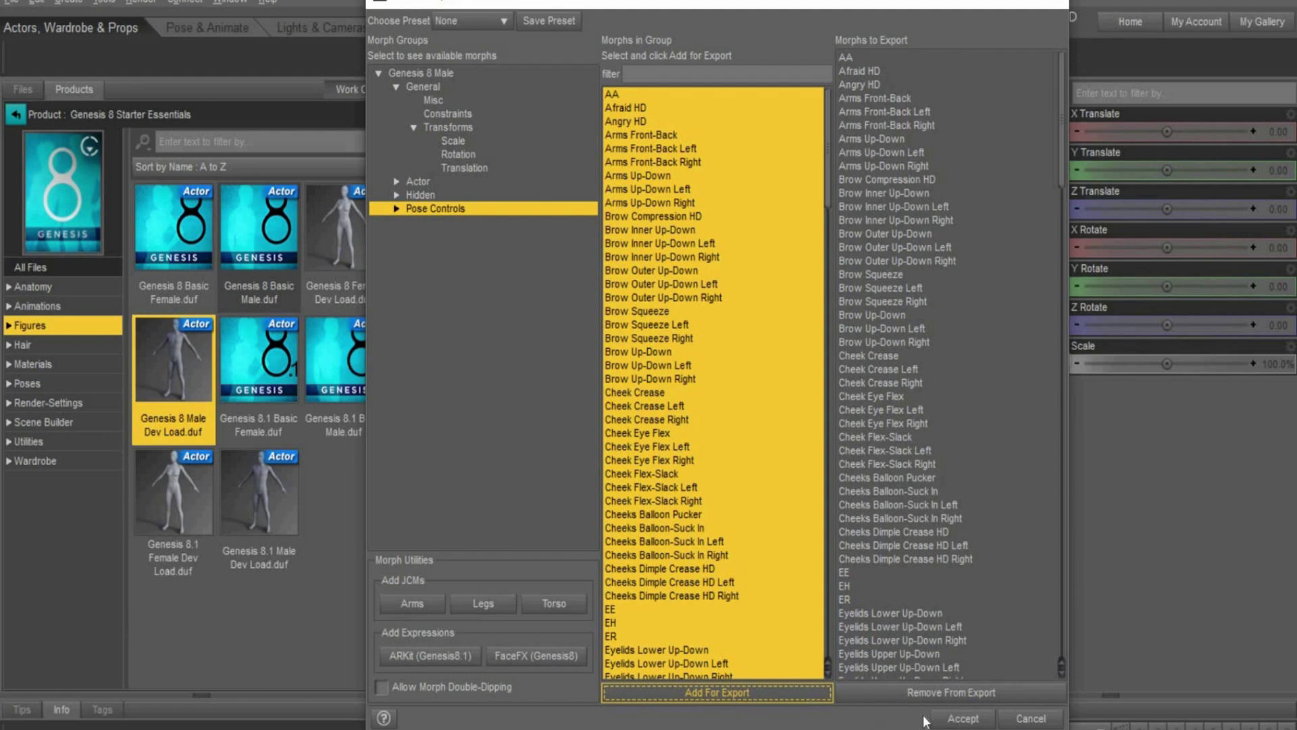
pyautogui.click(963, 718)
pyautogui.click(703, 365)
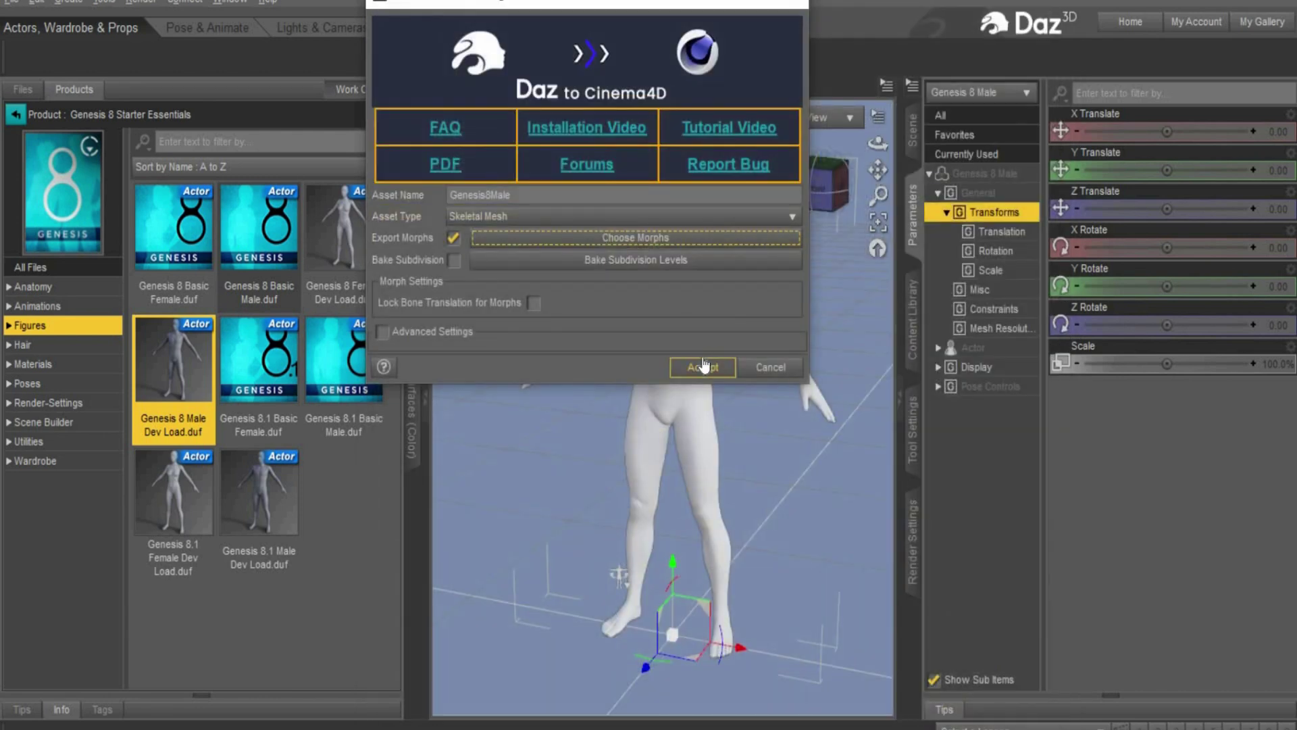
# Step: Create a new empty scene in place of the one with the Genesis 8 Male figure
pyautogui.click(11, 2)
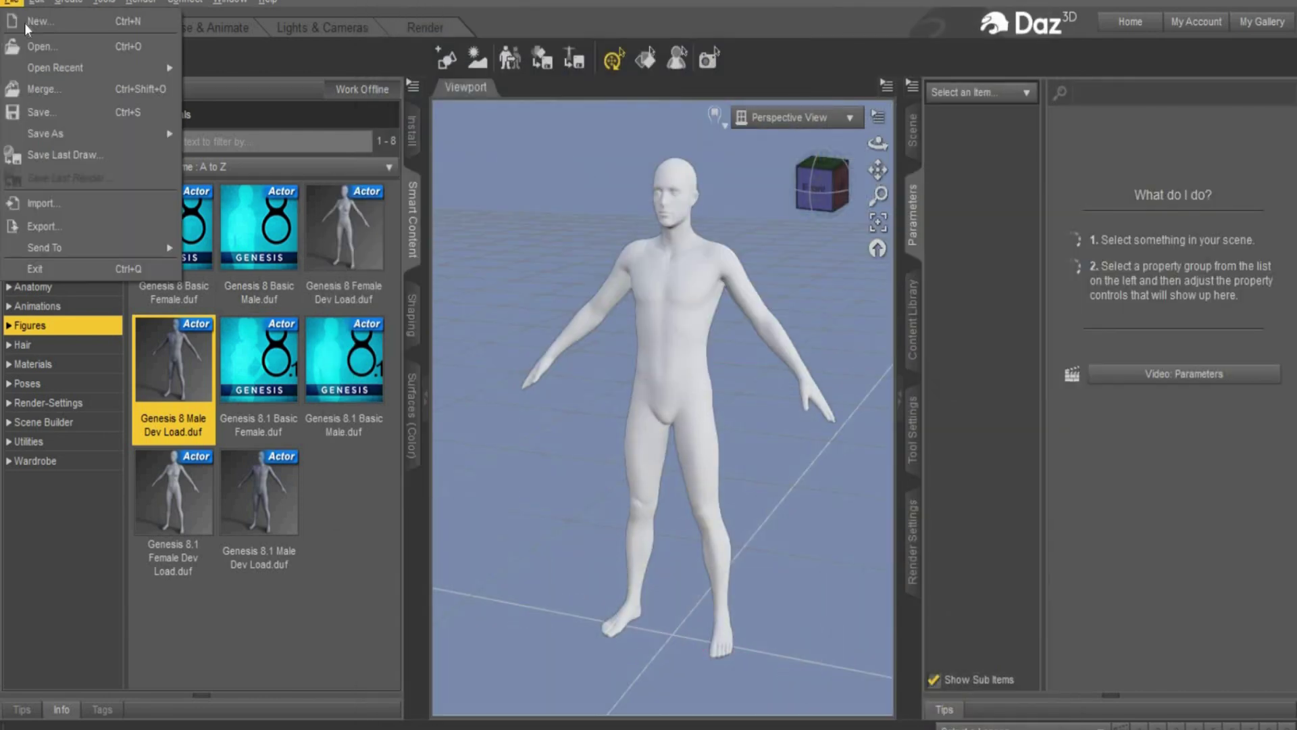
pyautogui.click(41, 21)
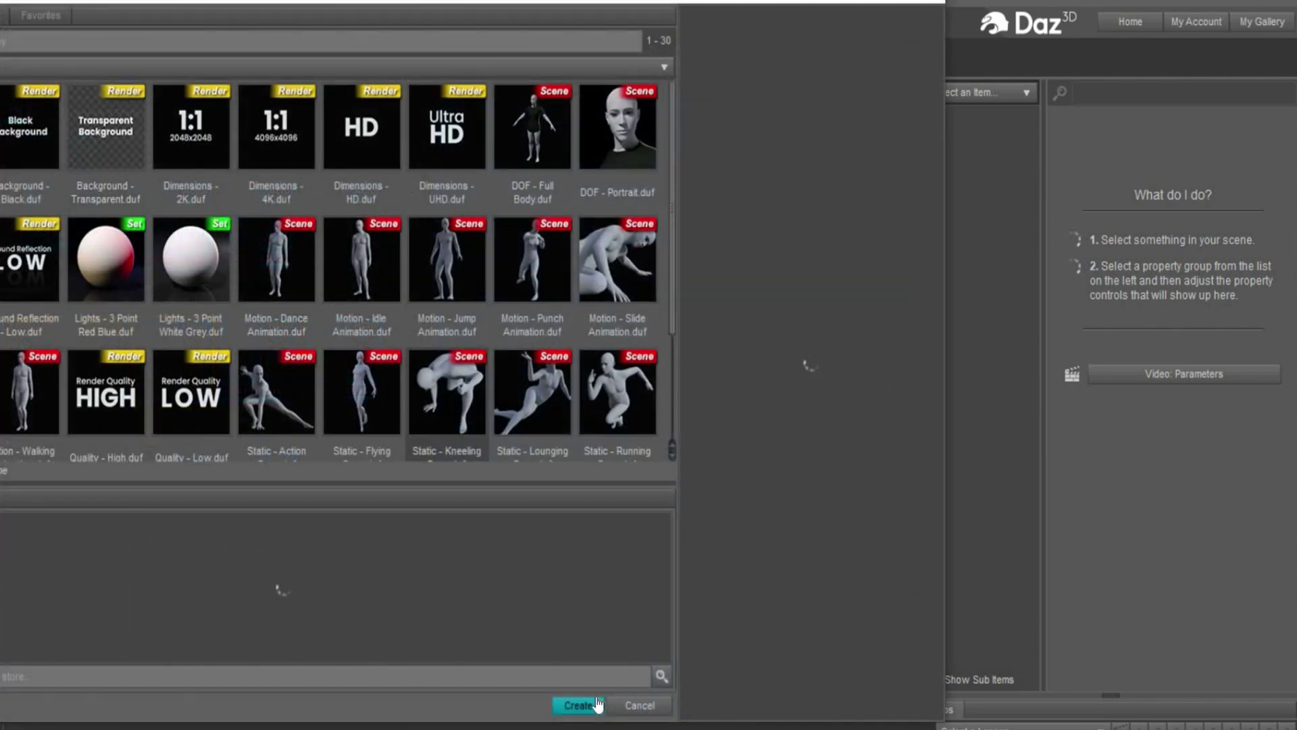
pyautogui.click(594, 703)
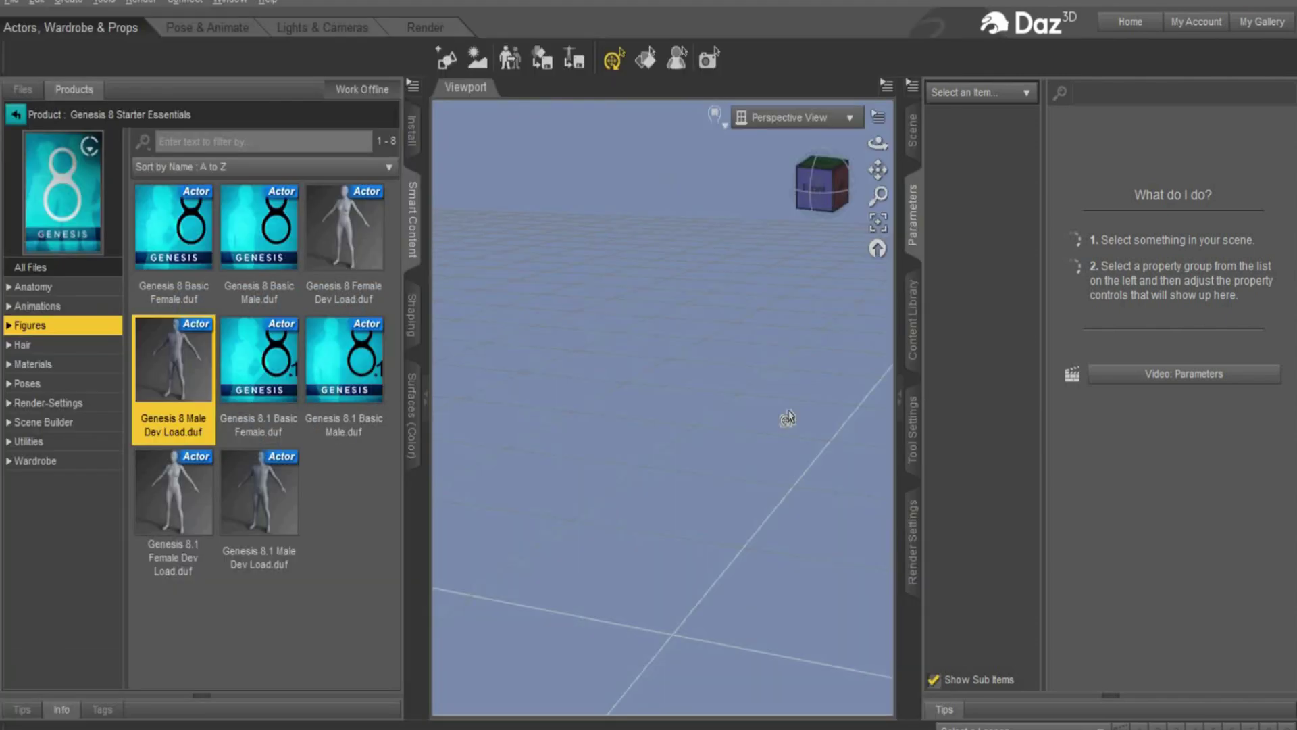
# Step: Start the Cinema 4D plugin installer from the Daz To Cinema 4D advanced settings and select the DazToC4D folder in Cinema4D\plugins
pyautogui.click(12, 2)
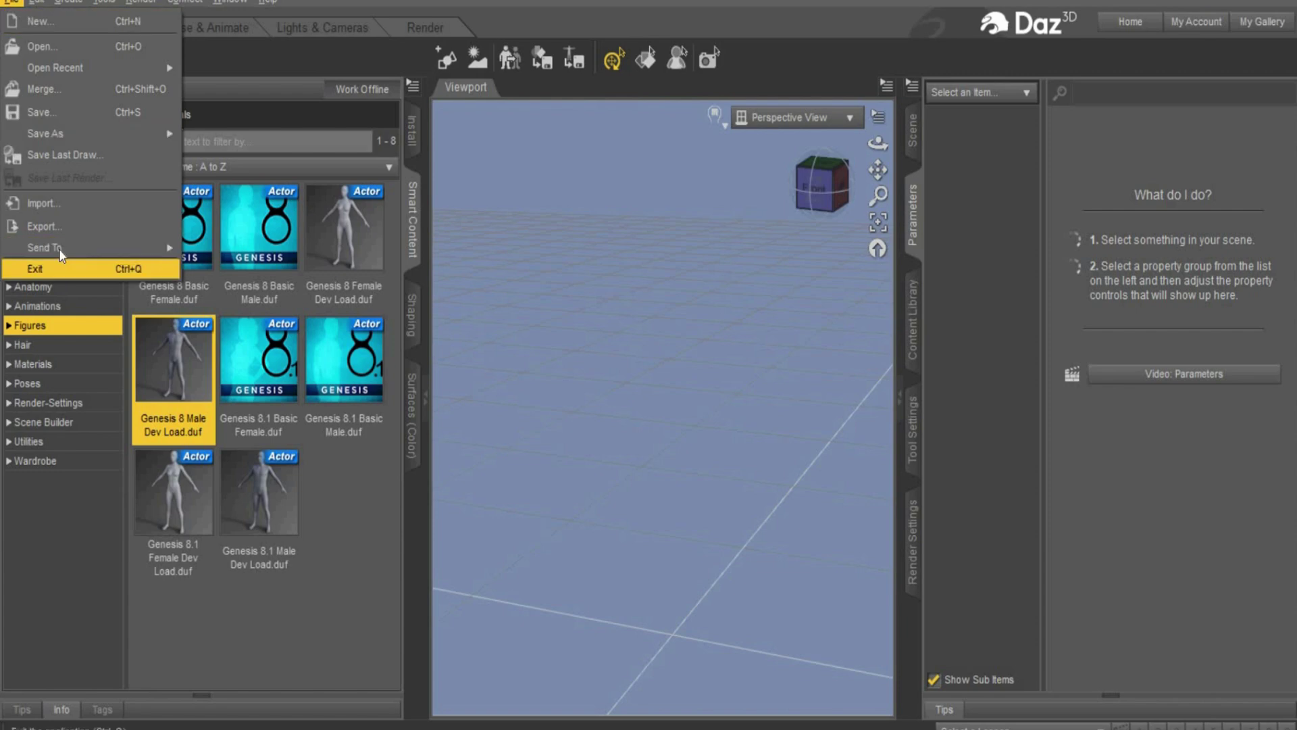
pyautogui.moveTo(59, 248)
pyautogui.click(210, 323)
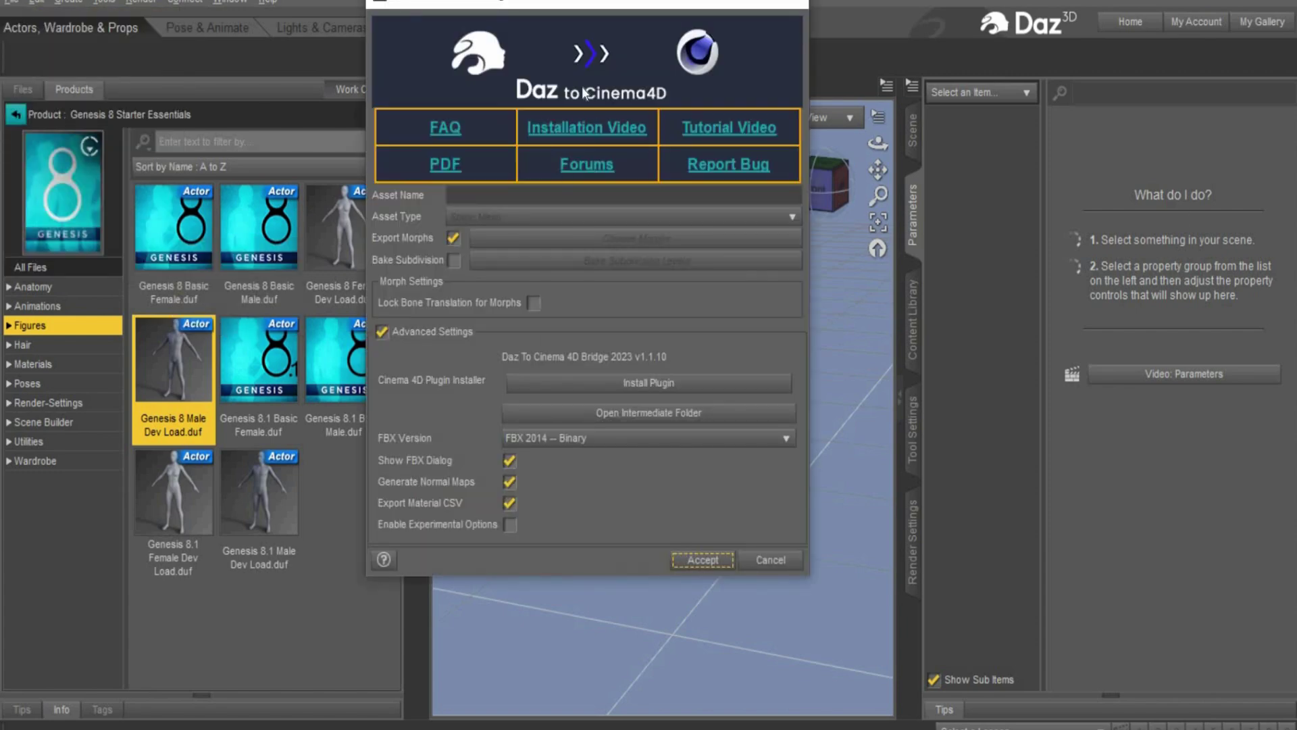
pyautogui.click(541, 383)
pyautogui.click(603, 142)
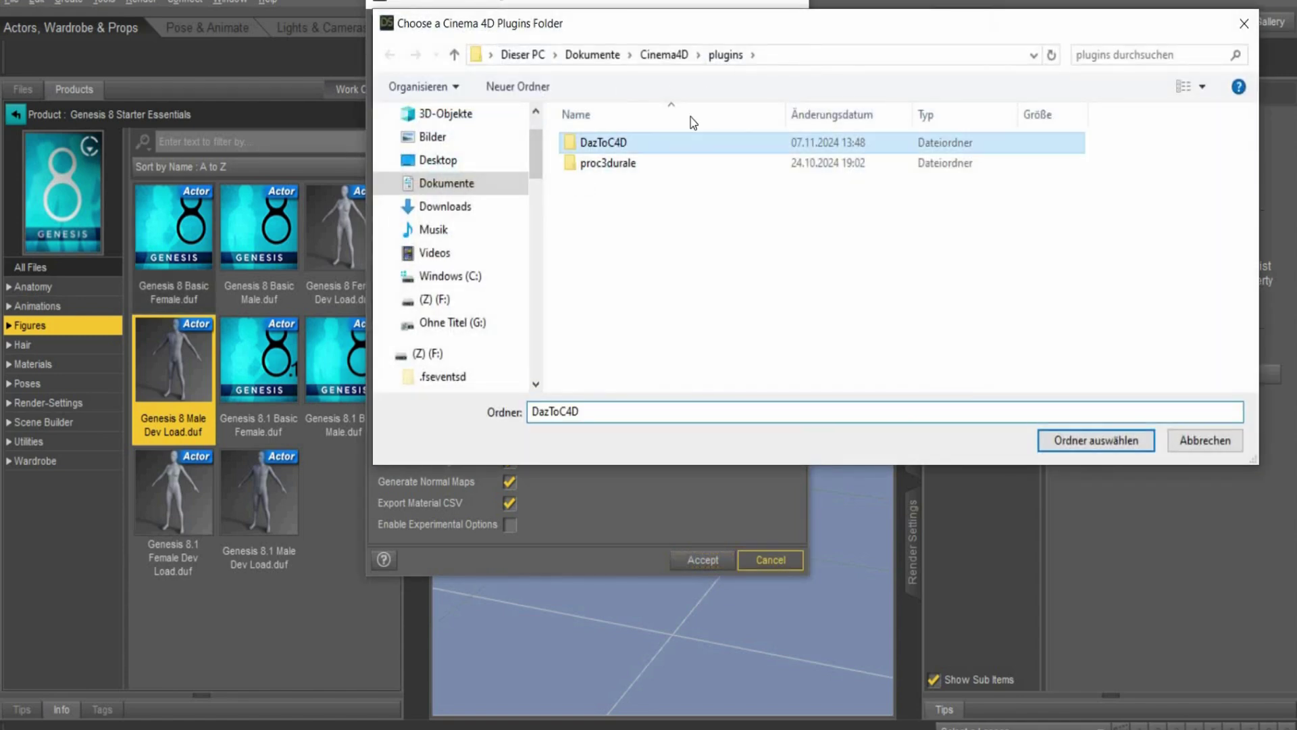
pyautogui.click(789, 55)
pyautogui.hotkey('ctrl', 'c')
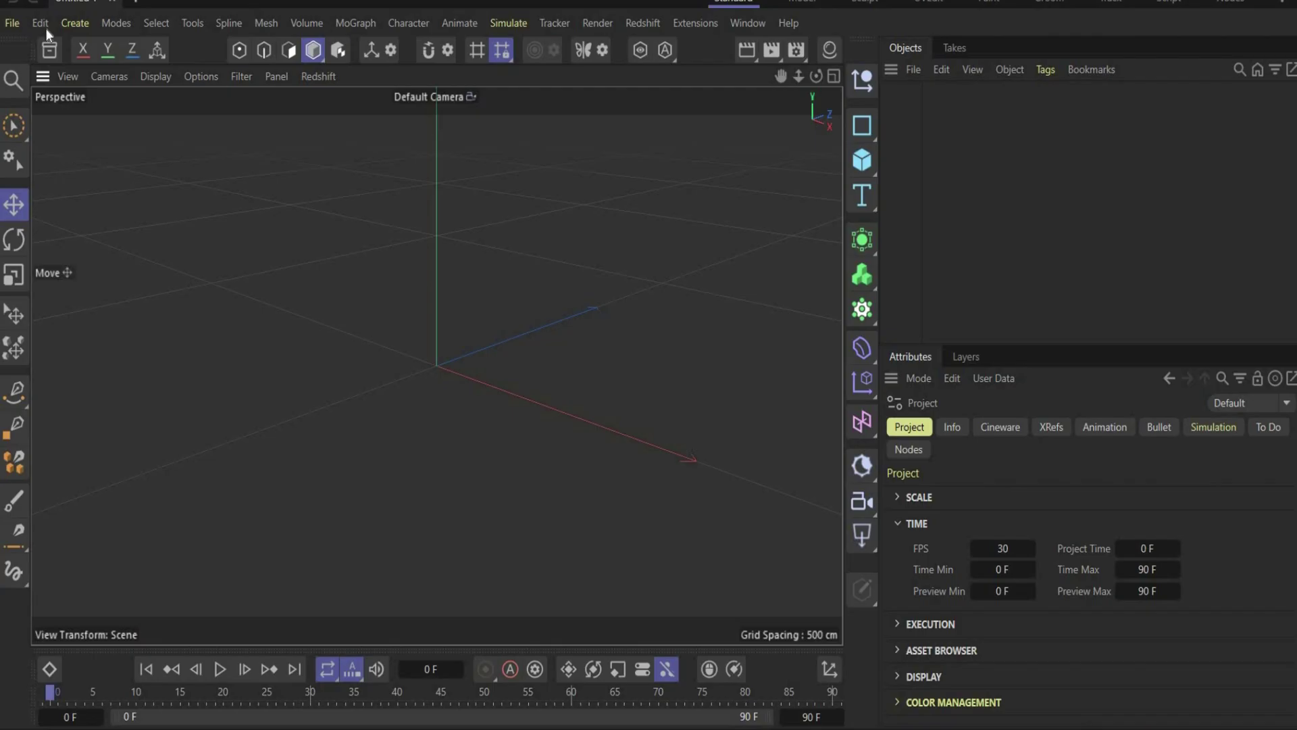
# Step: Add the DazToC4D folder in Documents\Cinema4D\plugins to Cinema 4D's plugin search paths
pyautogui.click(42, 24)
pyautogui.click(119, 372)
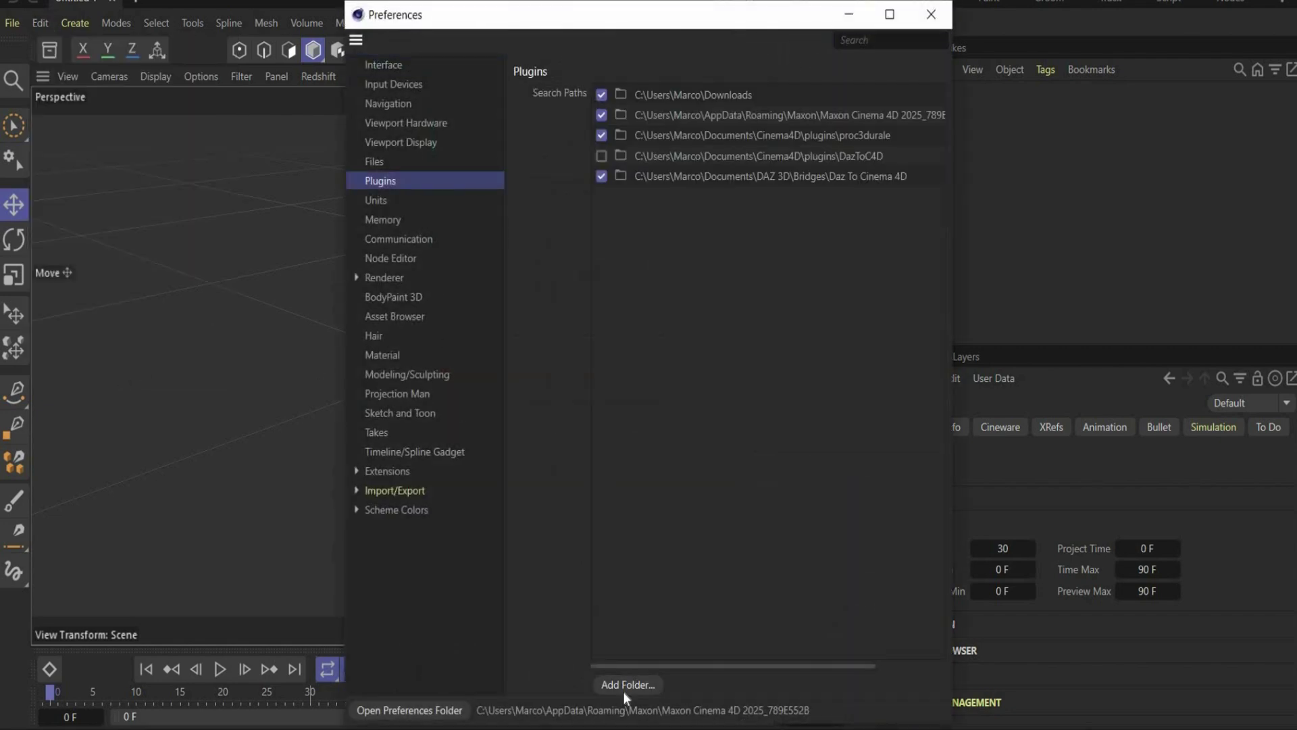
pyautogui.click(623, 686)
pyautogui.click(925, 74)
pyautogui.hotkey('ctrl', 'v')
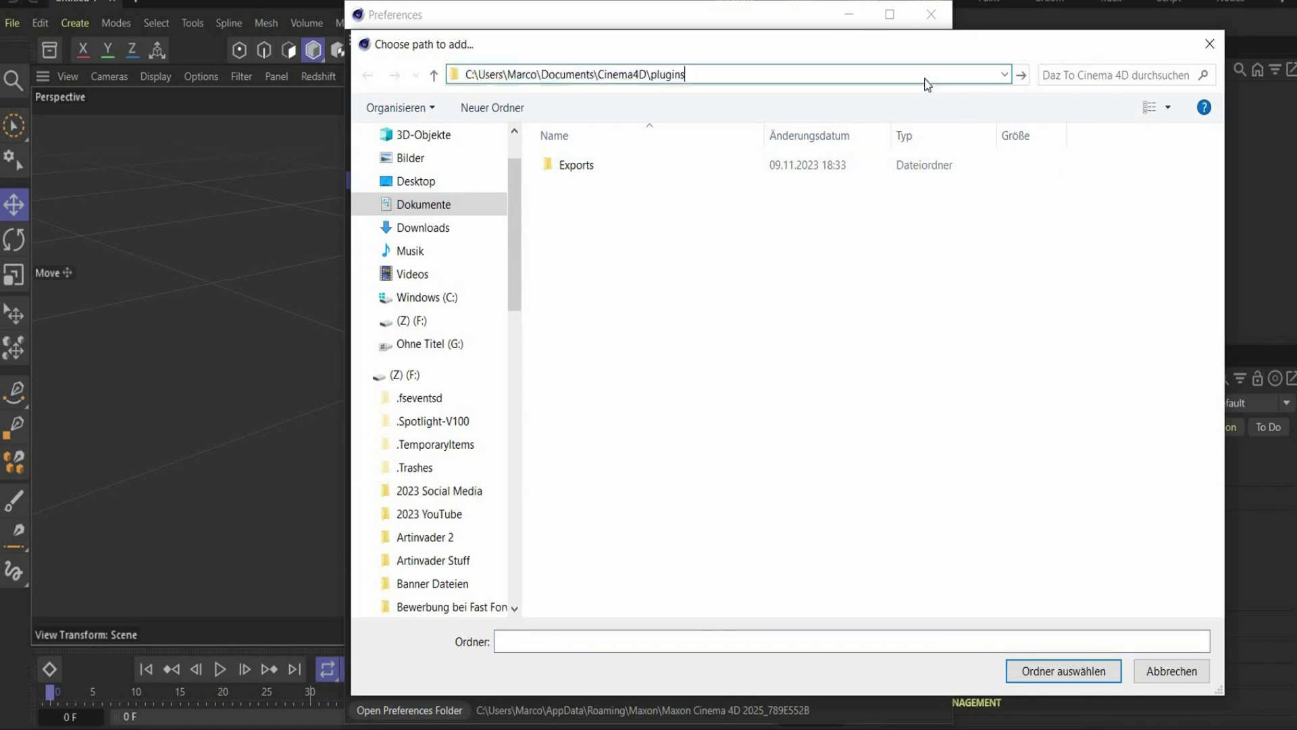
pyautogui.press('Return')
pyautogui.click(633, 169)
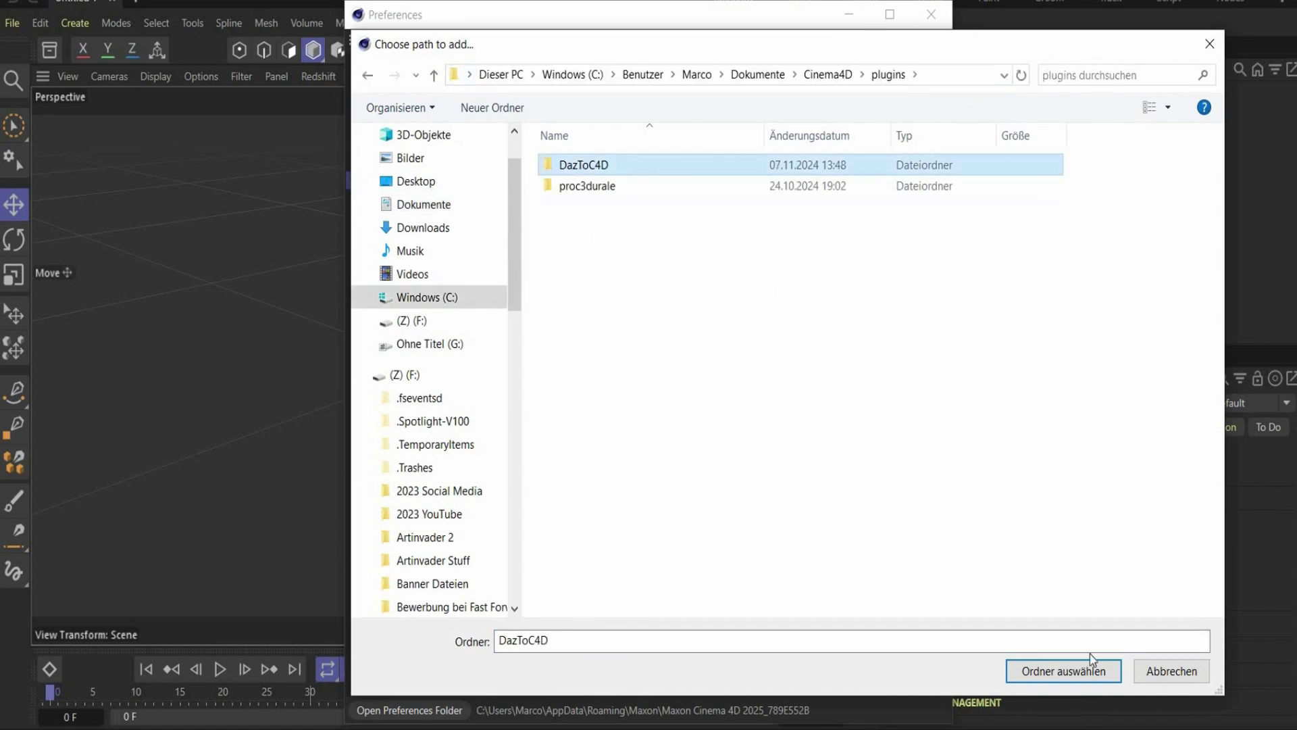
pyautogui.click(1058, 668)
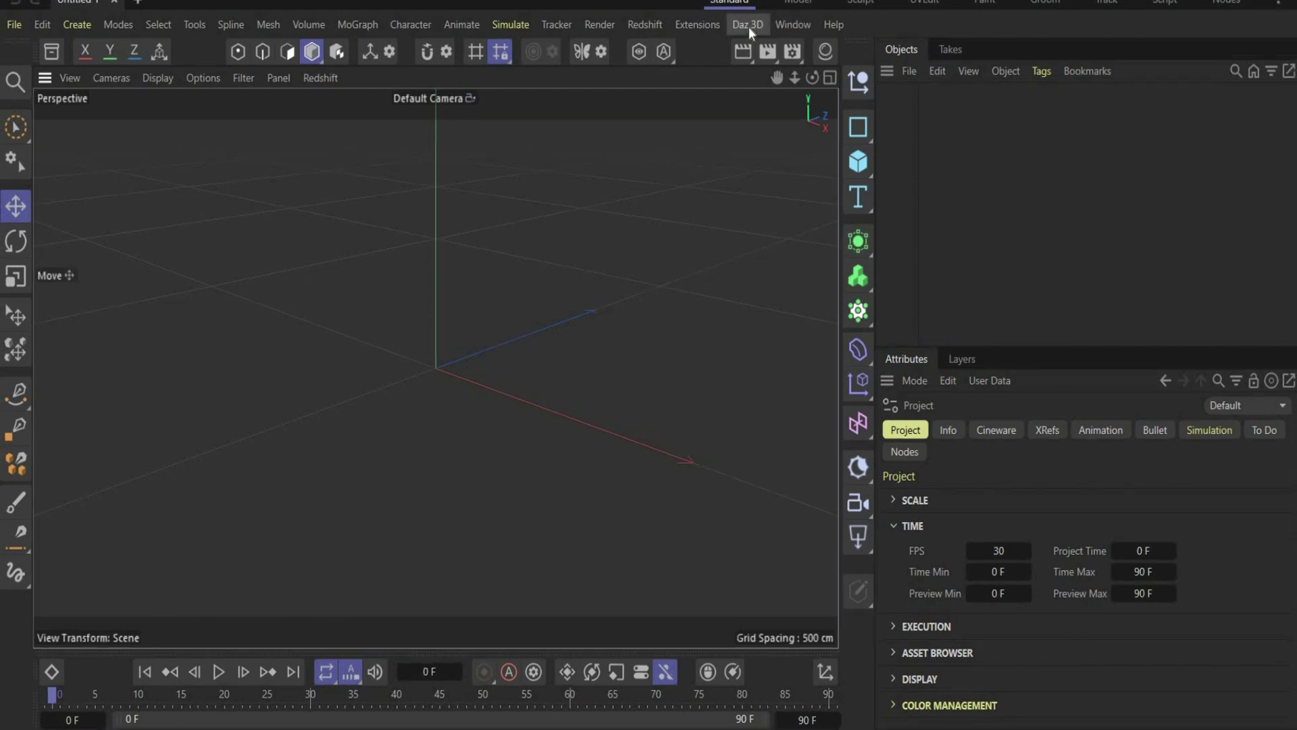
# Step: Import the transferred Genesis 8 Male character through the DazToC4D bridge and accept fixing its bone orientations
pyautogui.click(749, 27)
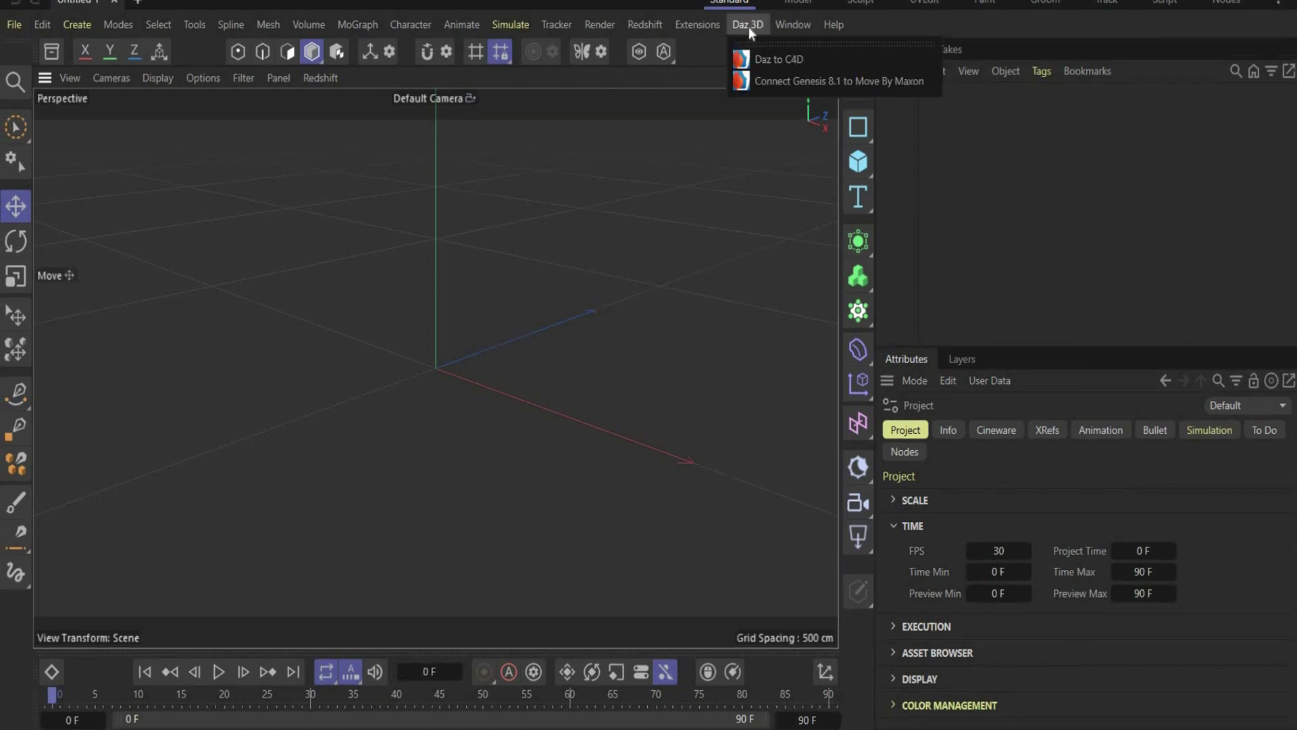
pyautogui.click(770, 64)
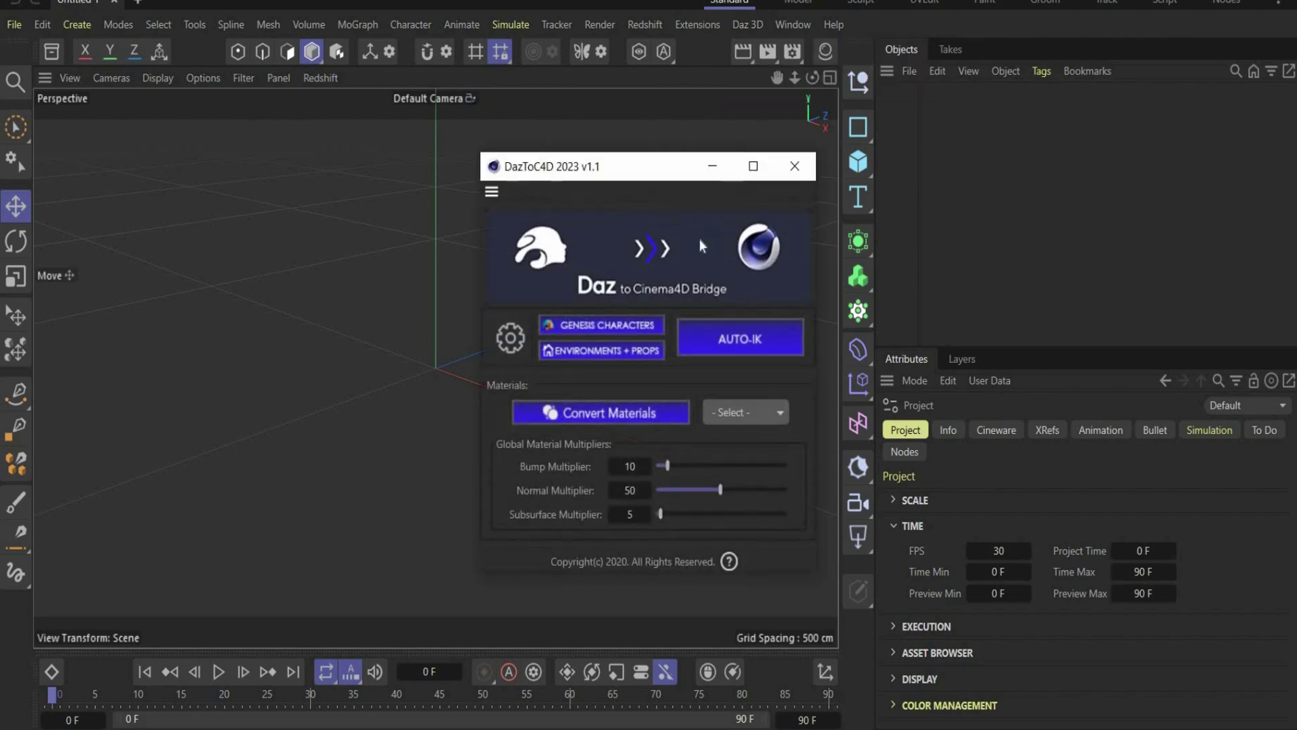
pyautogui.click(631, 326)
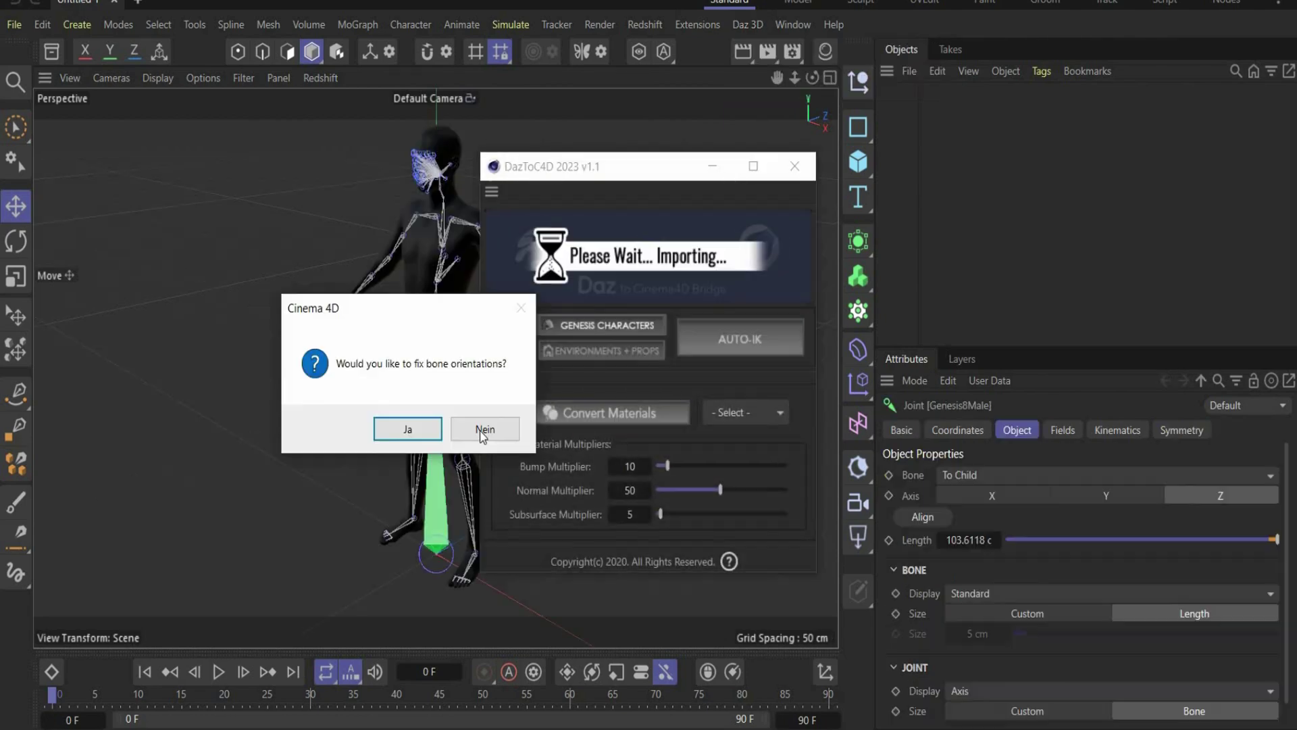
pyautogui.click(408, 428)
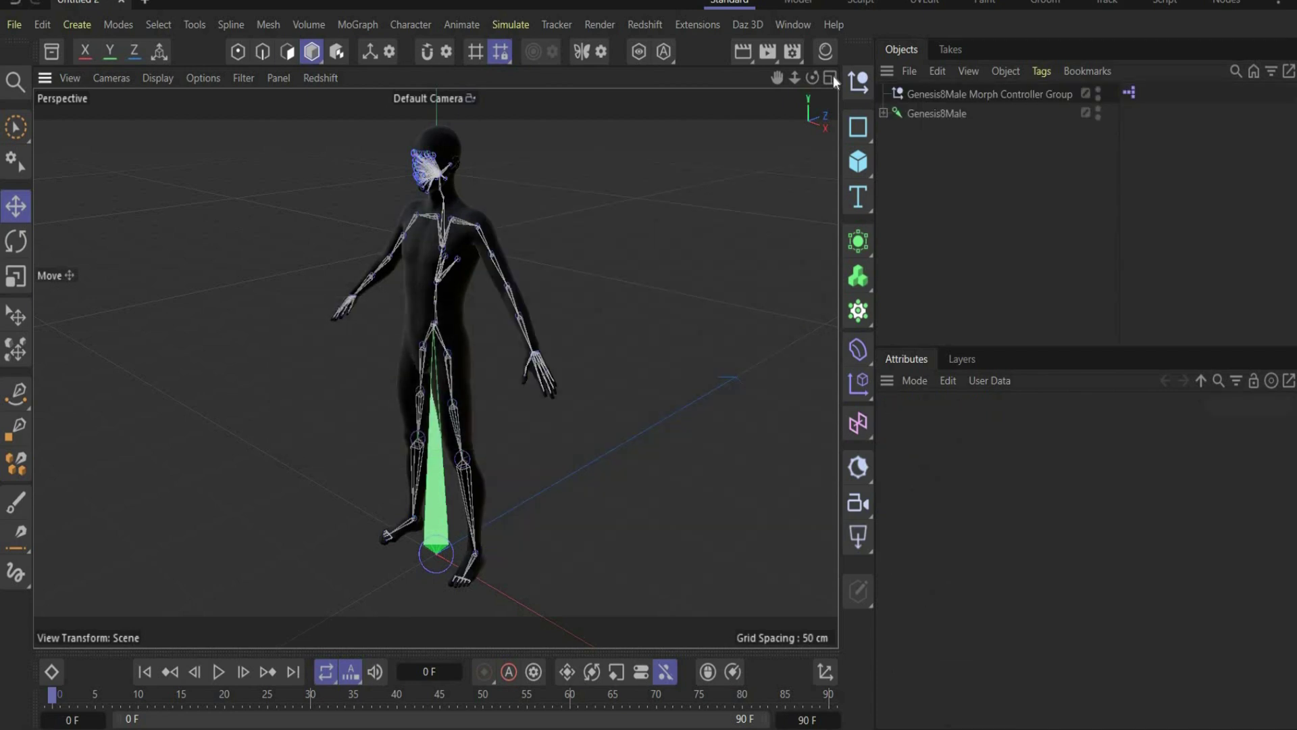
pyautogui.moveTo(812, 78)
pyautogui.mouseDown()
pyautogui.moveTo(885, 57)
pyautogui.moveTo(844, 74)
pyautogui.moveTo(757, 57)
pyautogui.moveTo(784, 79)
pyautogui.moveTo(813, 79)
pyautogui.mouseUp()
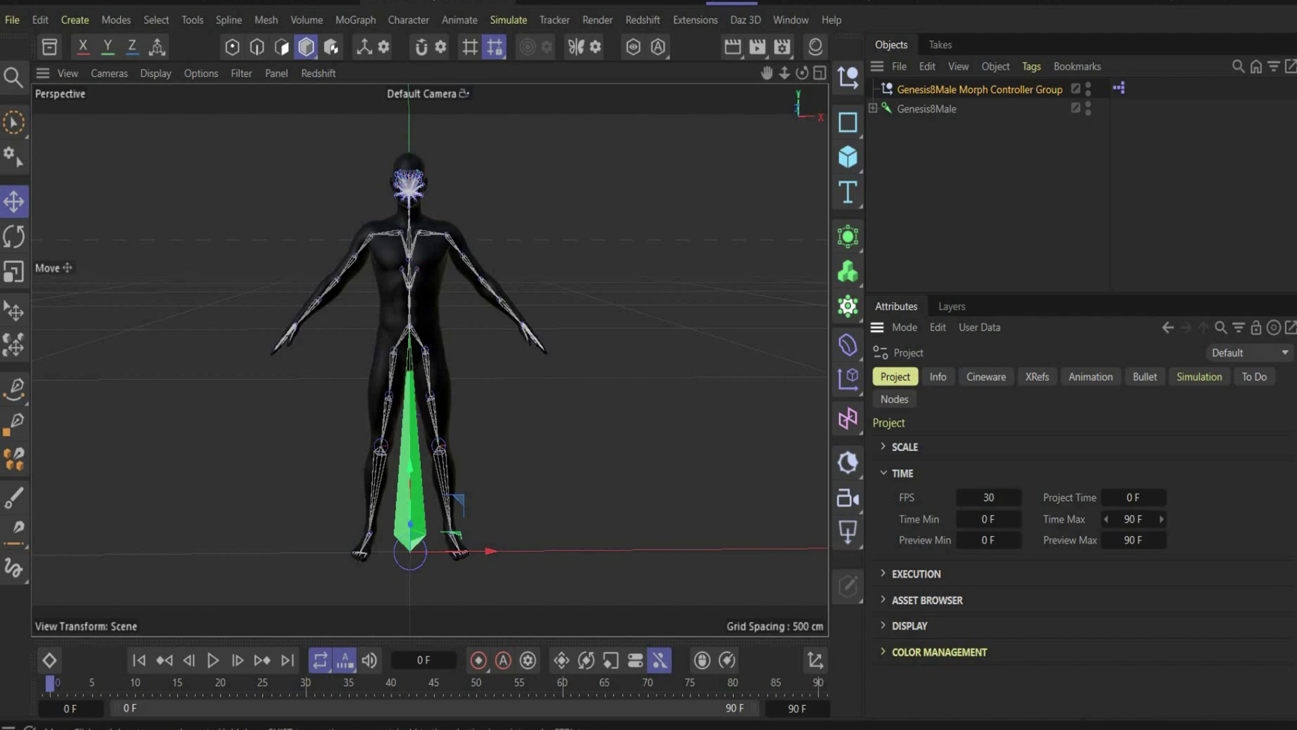
# Step: Import the flame-shaped ornament model with the default OBJ settings and copy it into the Genesis 8 Male scene
pyautogui.moveTo(255, 445); pyautogui.dragTo(258, 443)
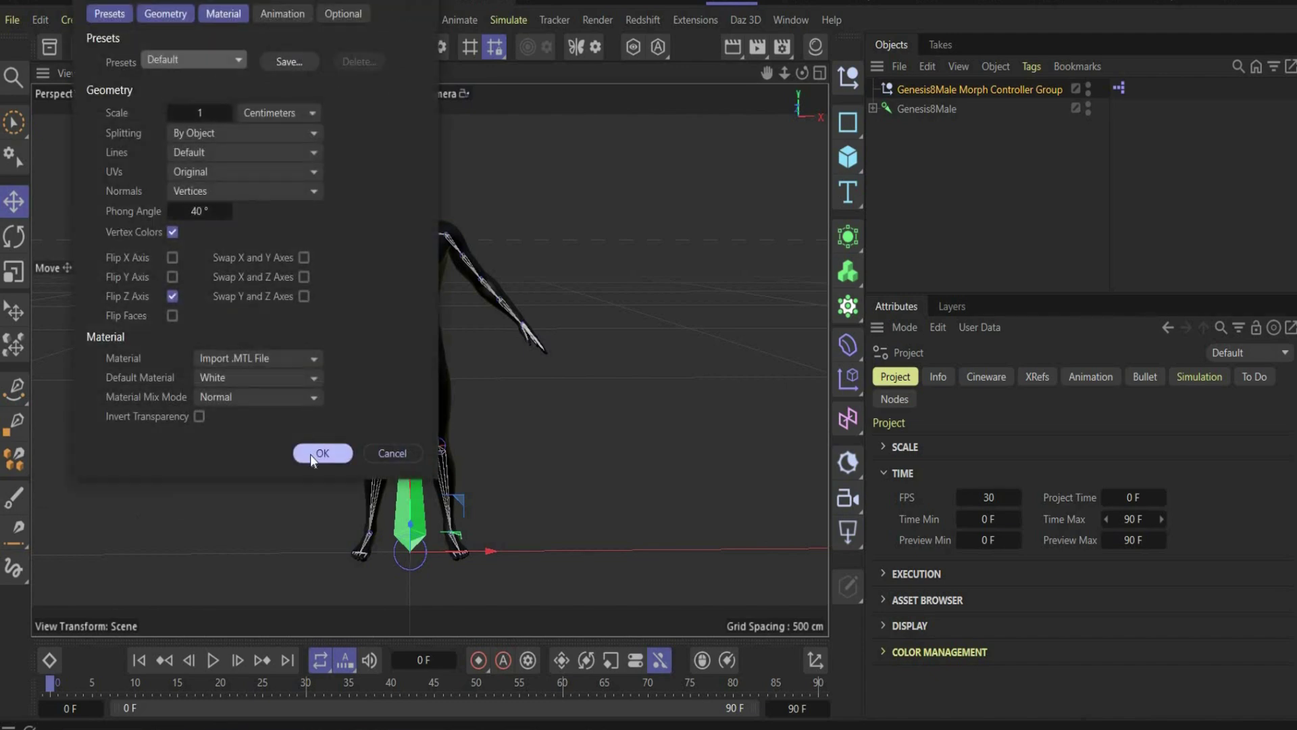
pyautogui.click(310, 455)
pyautogui.click(905, 92)
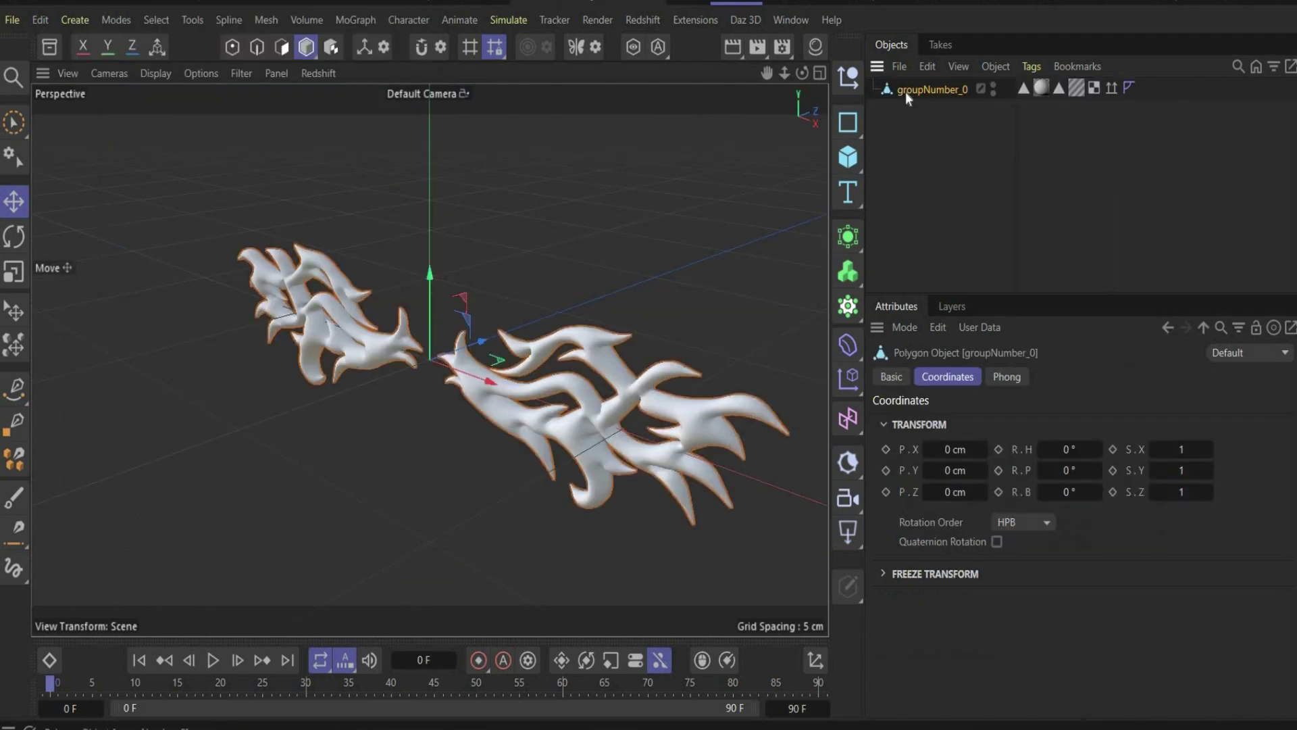
pyautogui.click(471, 2)
pyautogui.click(999, 167)
pyautogui.hotkey('ctrl', 'v')
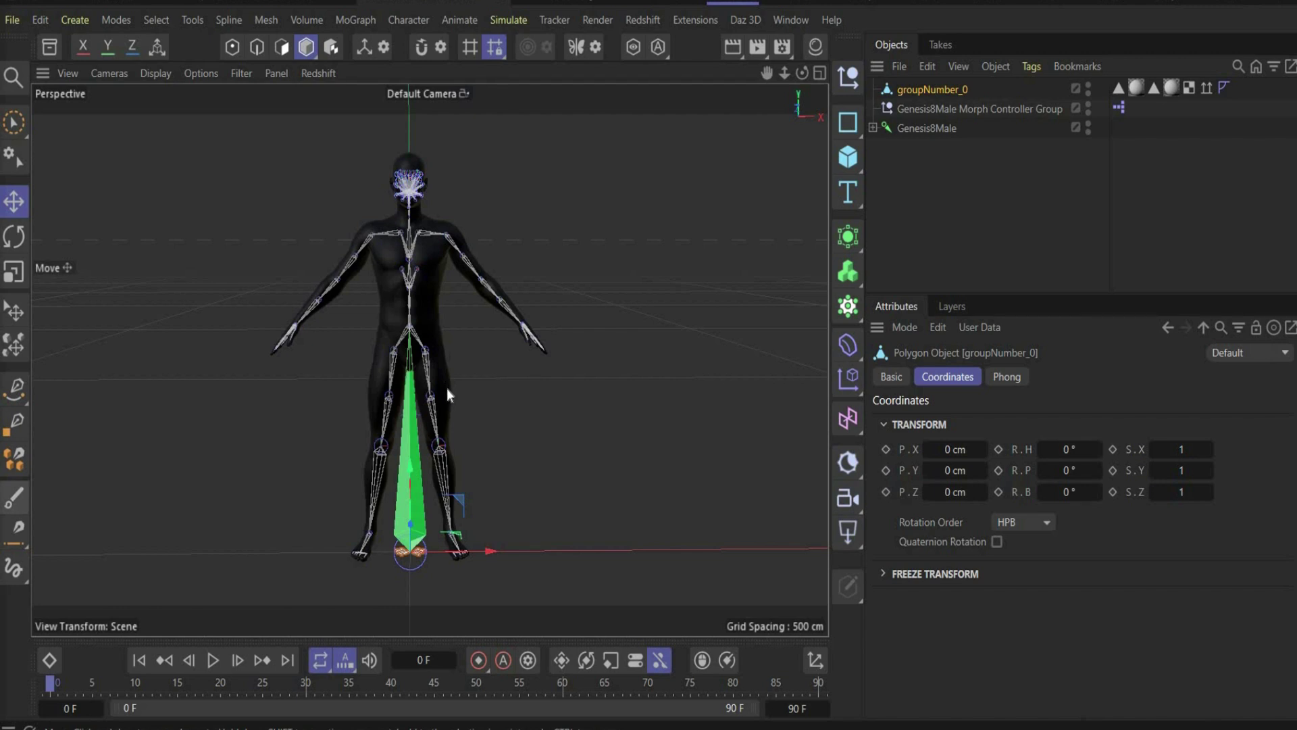
# Step: Raise the flame-shaped ornament from the feet to the figure's head, to about 177.7 cm on Y
pyautogui.moveTo(410, 466); pyautogui.dragTo(411, 98)
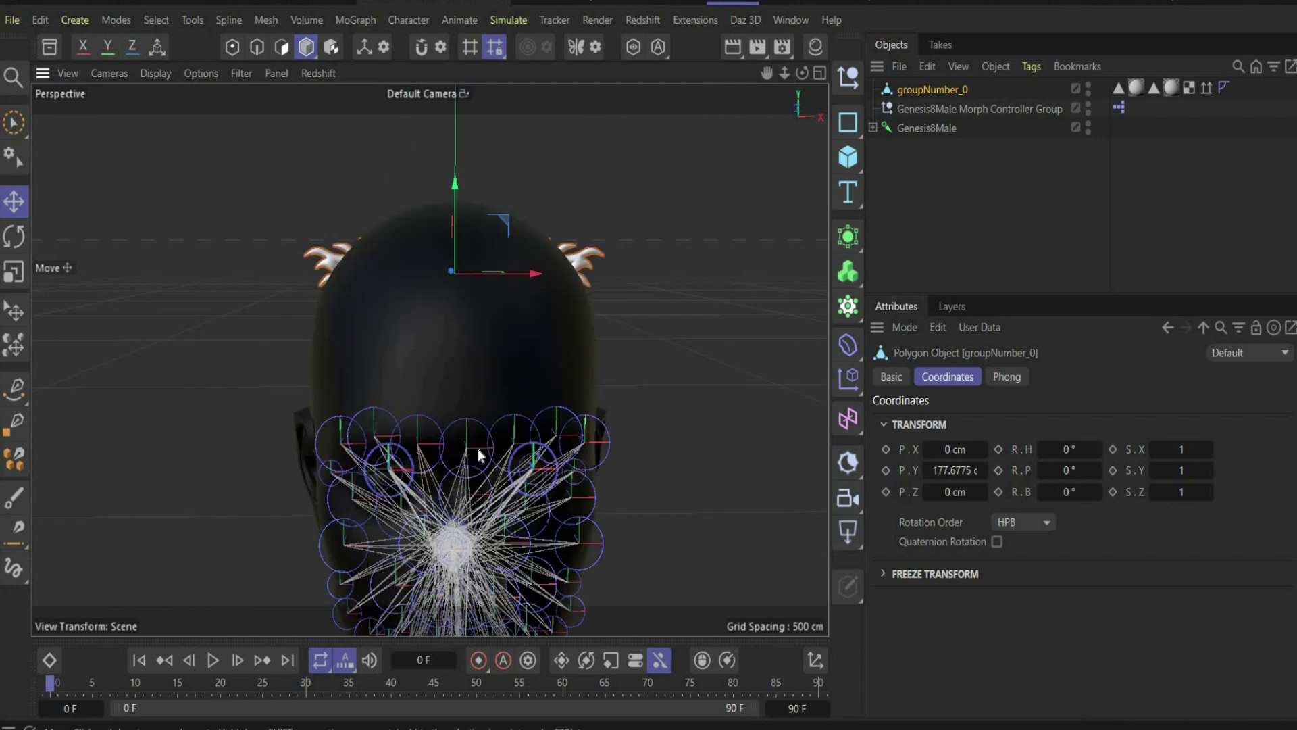
pyautogui.moveTo(803, 71); pyautogui.dragTo(899, 65)
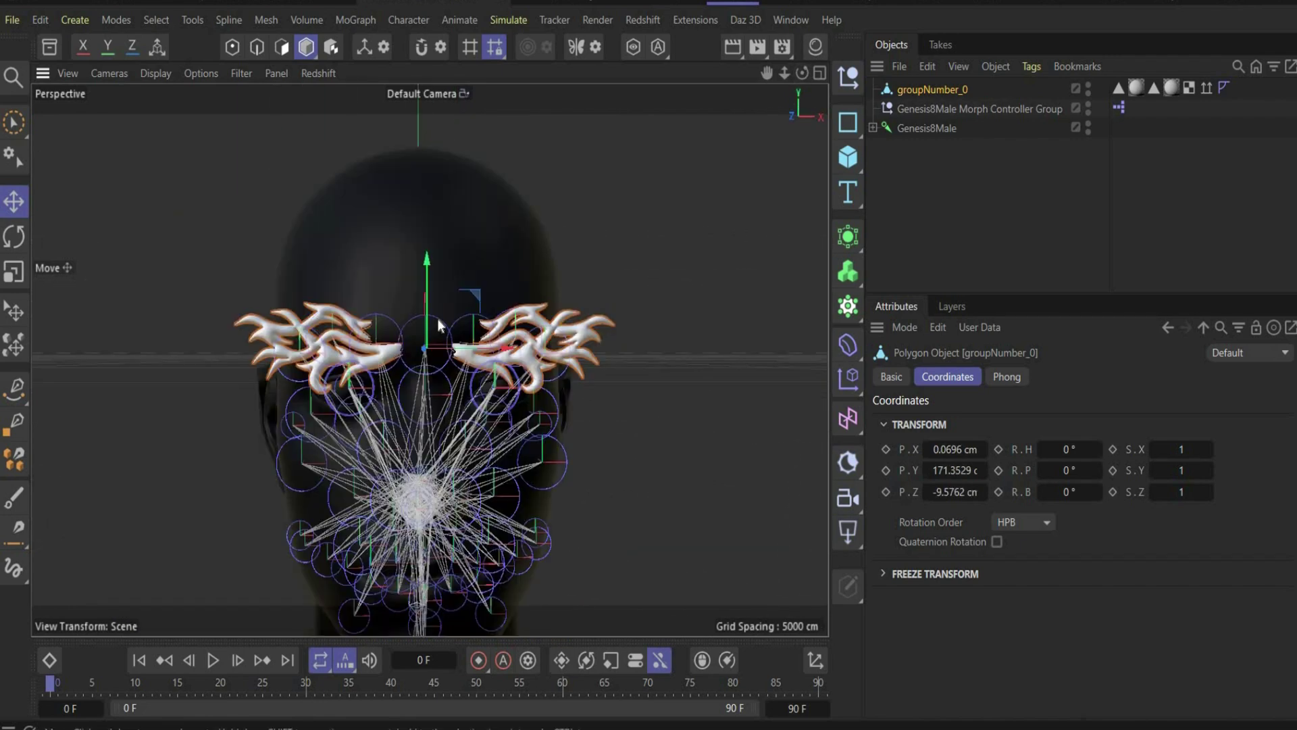
# Step: Select the CenterBrow joint between the eyebrows and expand the Genesis8Male joint hierarchy down through the head joint
pyautogui.click(437, 326)
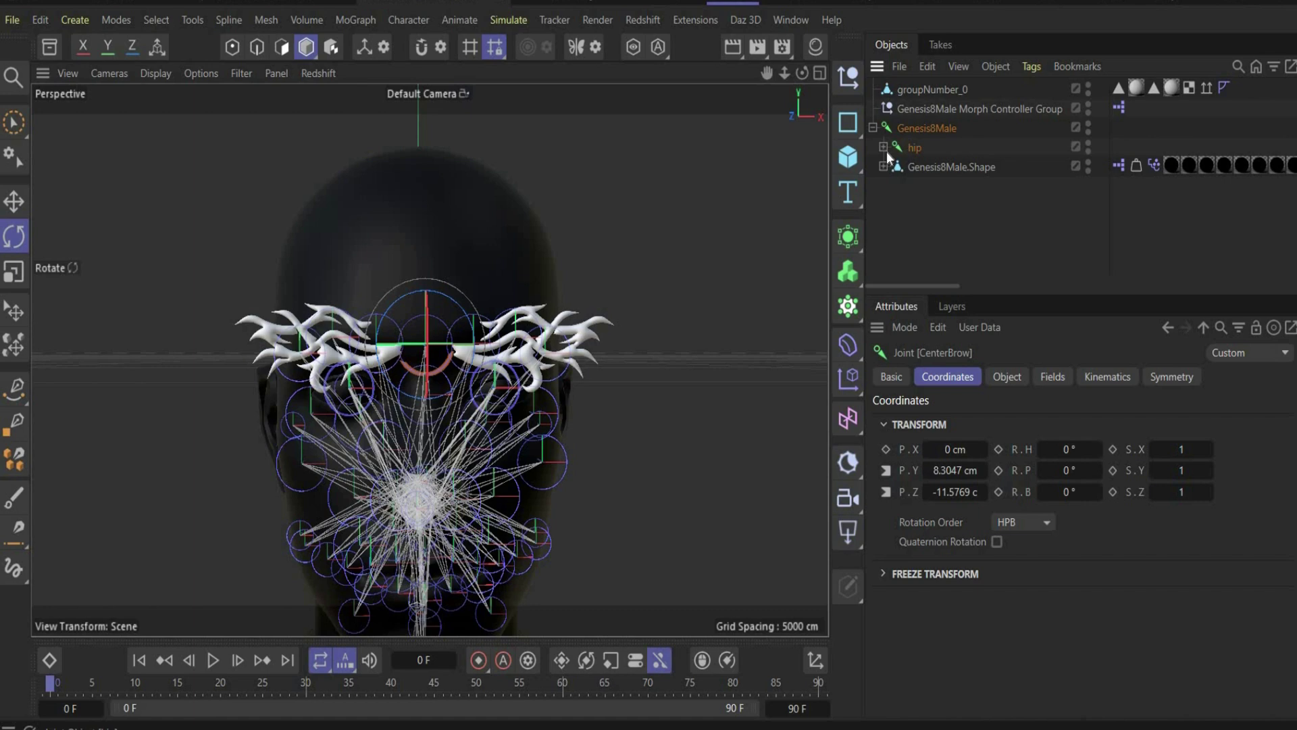
pyautogui.click(883, 148)
pyautogui.click(894, 186)
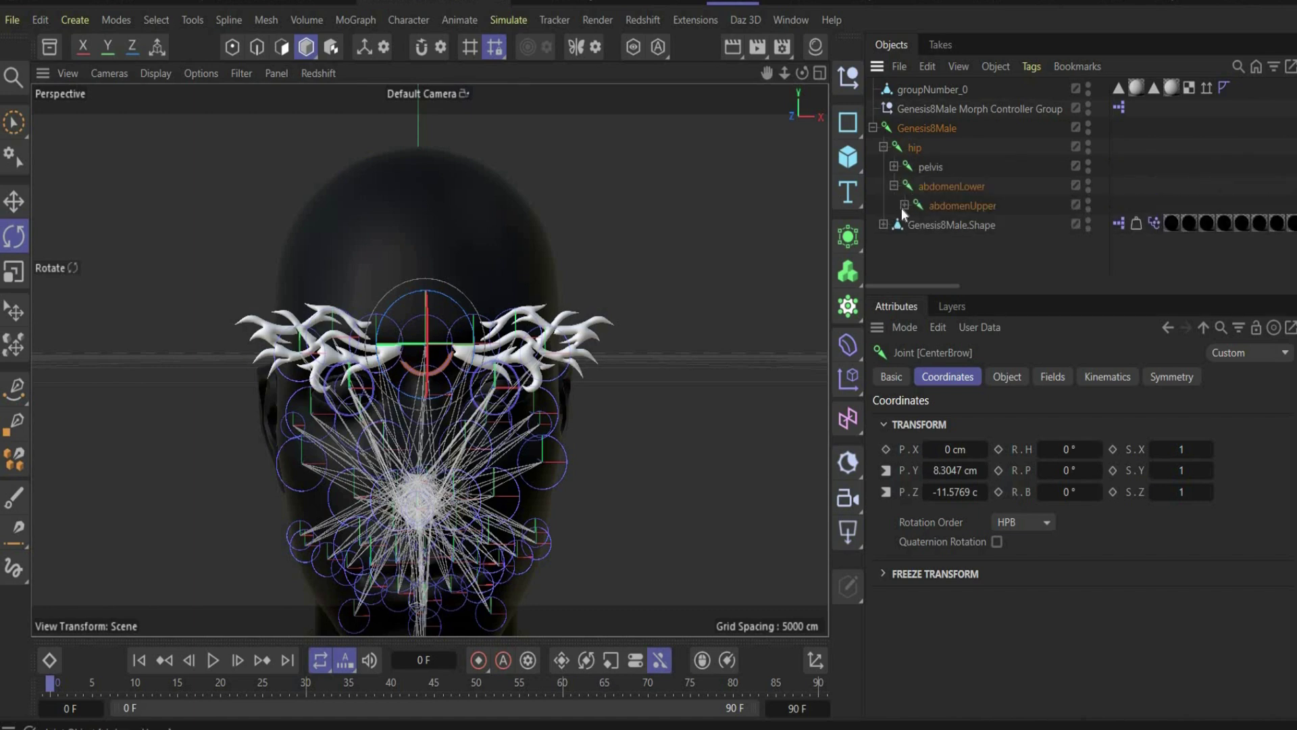
pyautogui.click(905, 205)
pyautogui.click(914, 224)
pyautogui.scroll(-1, 914, 223)
pyautogui.click(925, 212)
# Step: Make the groupNumber_0 ornament a child of the CenterBrow joint
pyautogui.scroll(-1, 932, 218)
pyautogui.click(936, 212)
pyautogui.click(946, 231)
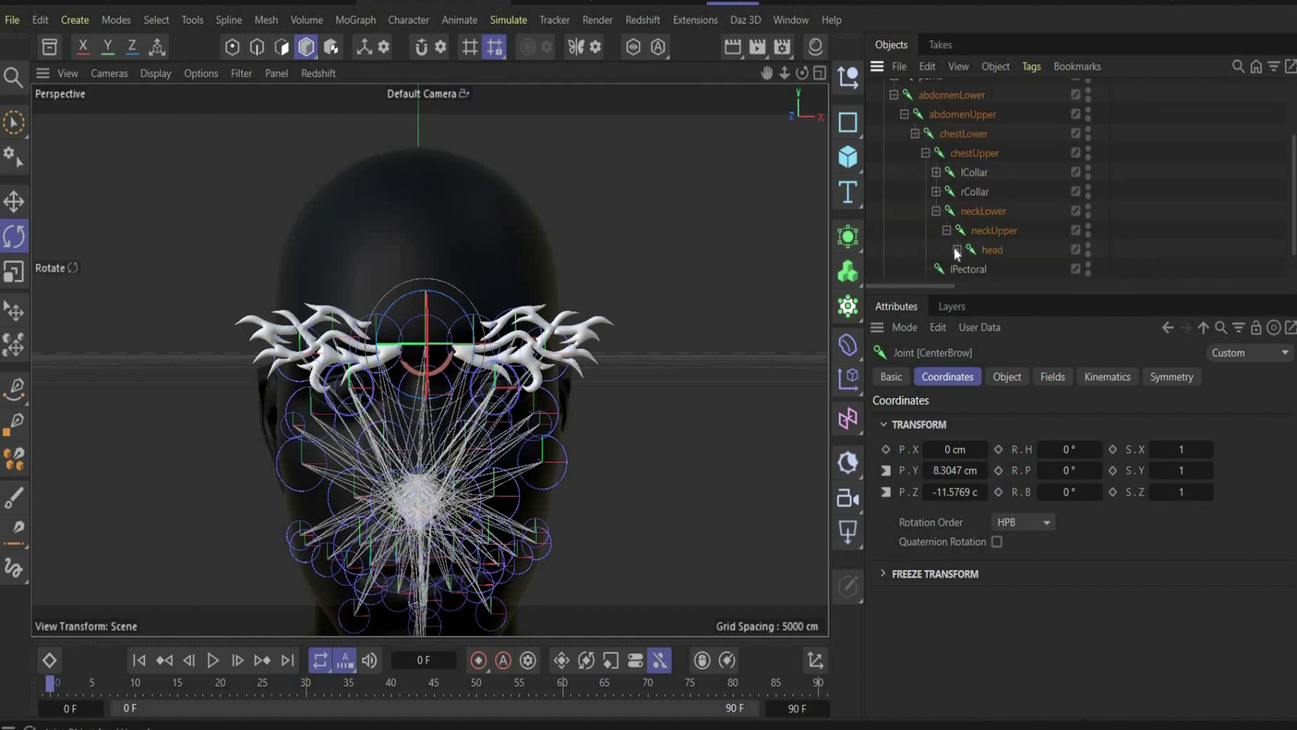
pyautogui.click(956, 249)
pyautogui.scroll(-2, 958, 249)
pyautogui.scroll(1, 965, 248)
pyautogui.click(969, 250)
pyautogui.scroll(-4, 976, 245)
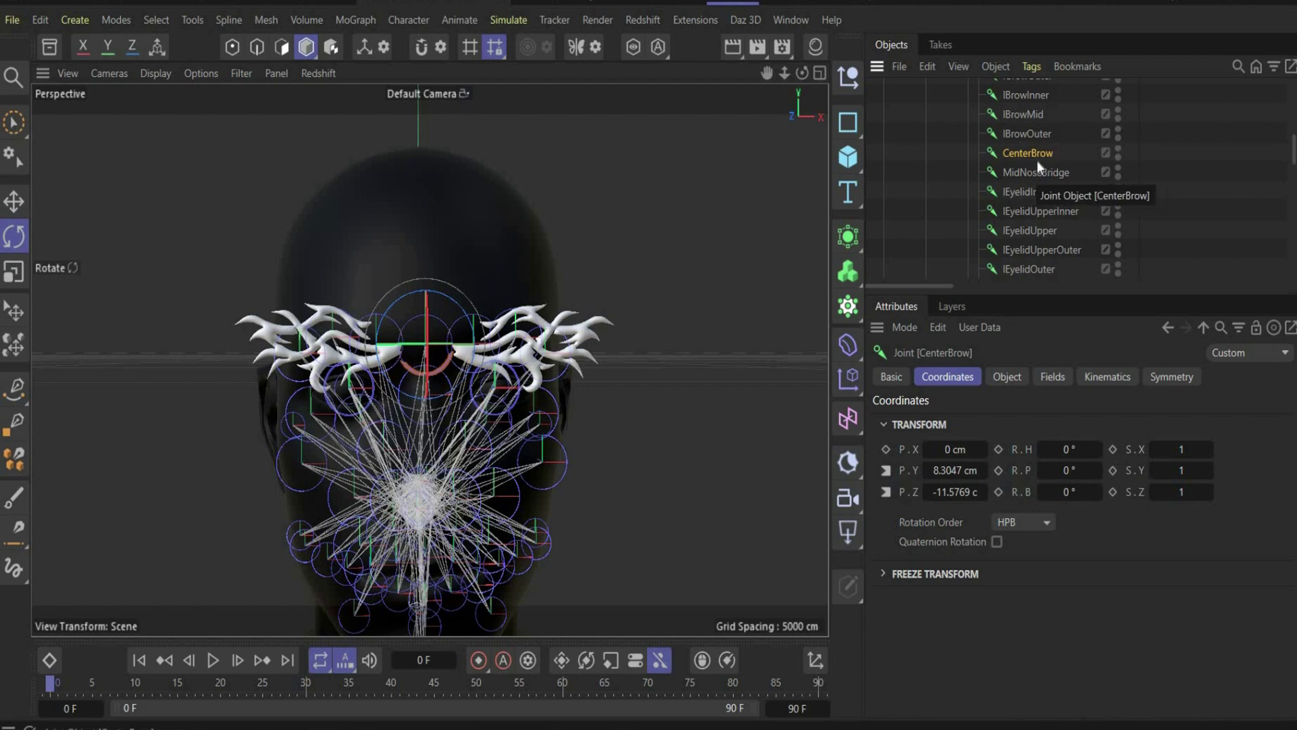
pyautogui.scroll(13, 916, 109)
pyautogui.moveTo(947, 89); pyautogui.dragTo(1062, 133)
# Step: Try rotating the neckLower joint to test whether the ornament follows the head
pyautogui.keyDown('alt'); pyautogui.moveTo(413, 554); pyautogui.dragTo(427, 375, button='middle'); pyautogui.keyUp('alt')
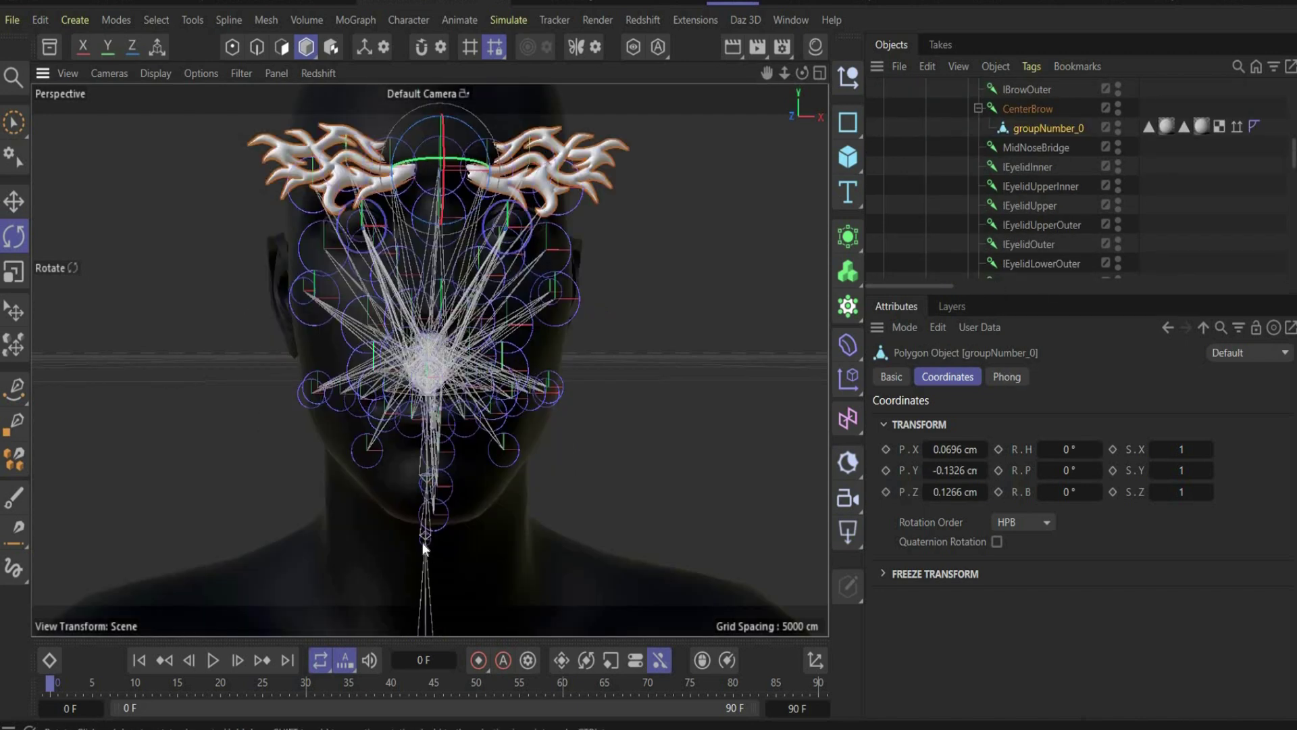
pyautogui.click(423, 541)
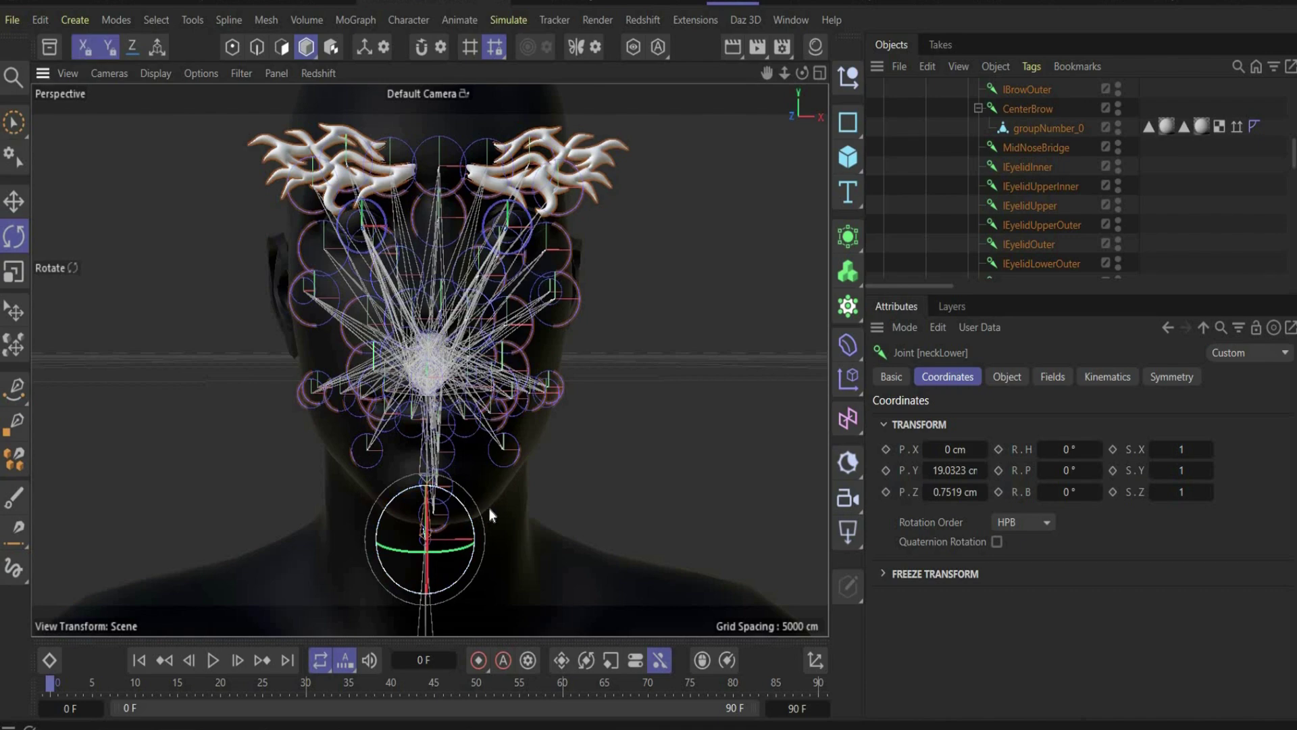
pyautogui.moveTo(480, 506)
pyautogui.mouseDown()
pyautogui.moveTo(446, 508)
pyautogui.moveTo(494, 507)
pyautogui.moveTo(415, 489)
pyautogui.moveTo(483, 502)
pyautogui.mouseUp()
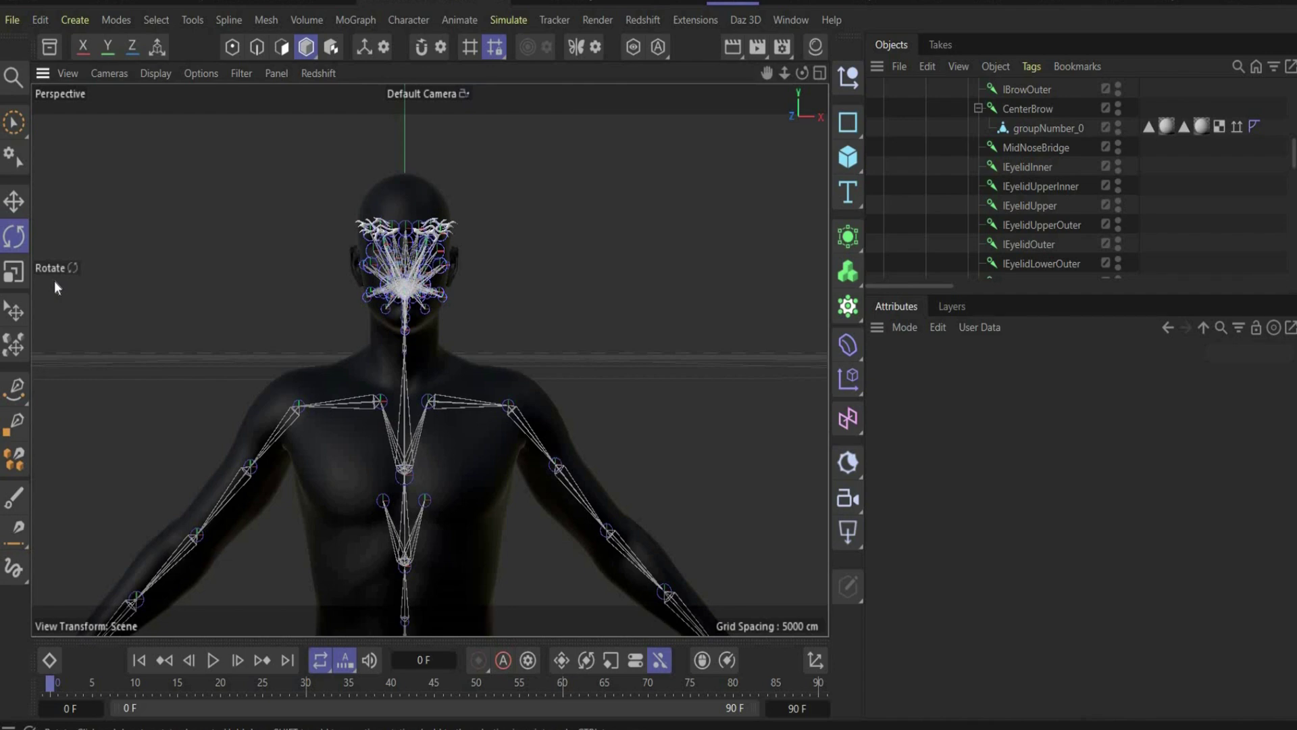
# Step: Select the lShldrBend joint at the left shoulder and rotate it to pose the arm
pyautogui.scroll(2, 461, 423)
pyautogui.click(524, 399)
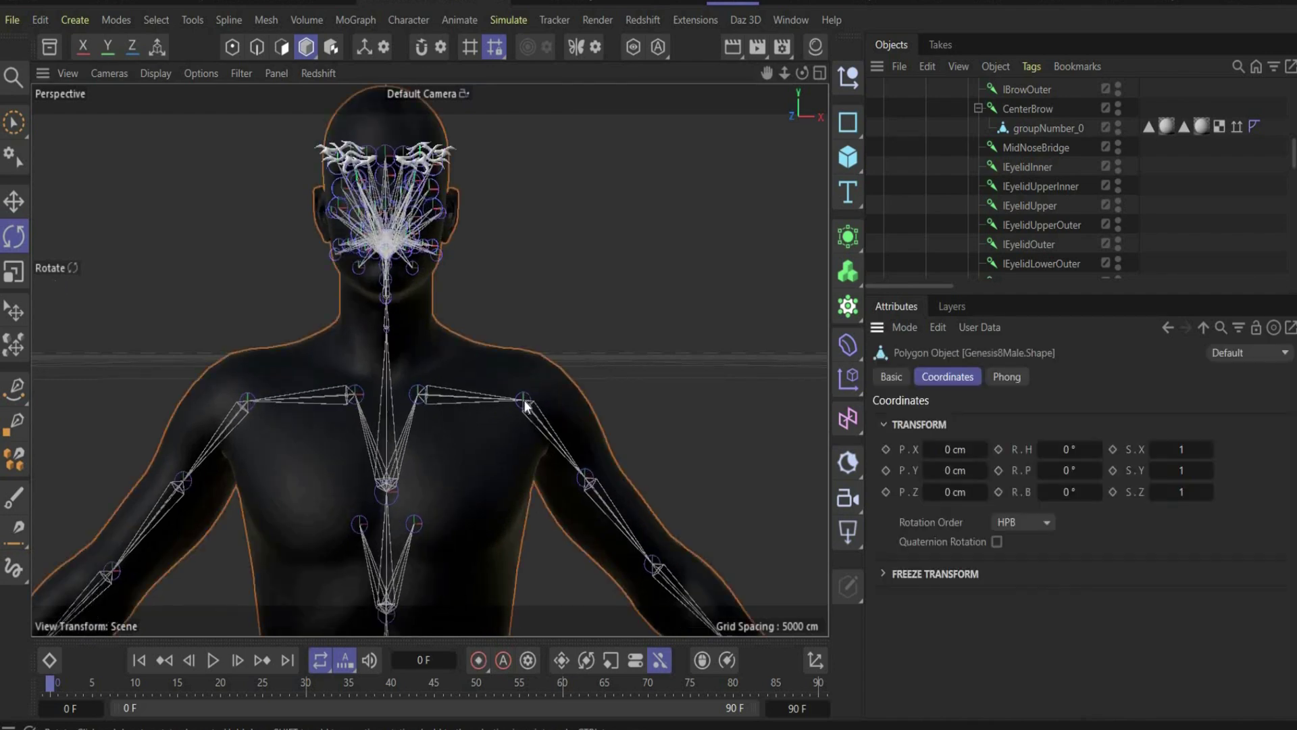
pyautogui.click(524, 399)
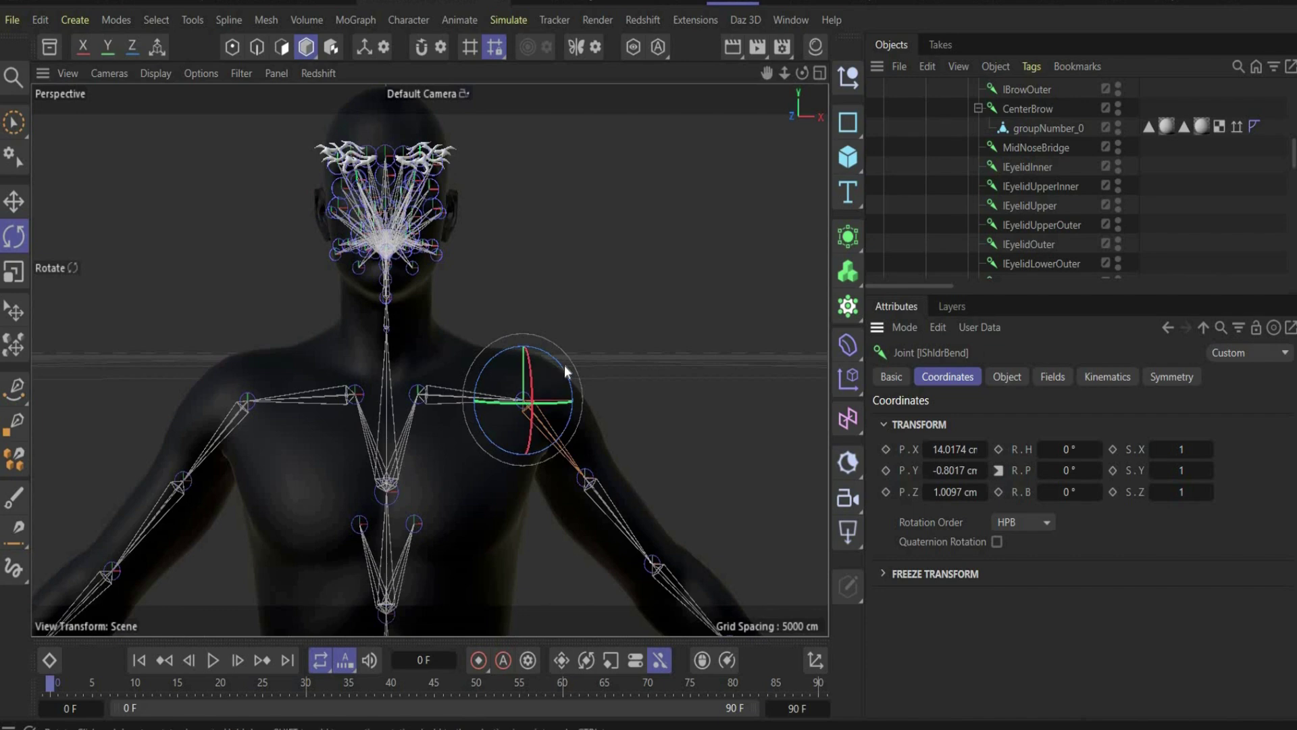
pyautogui.click(521, 404)
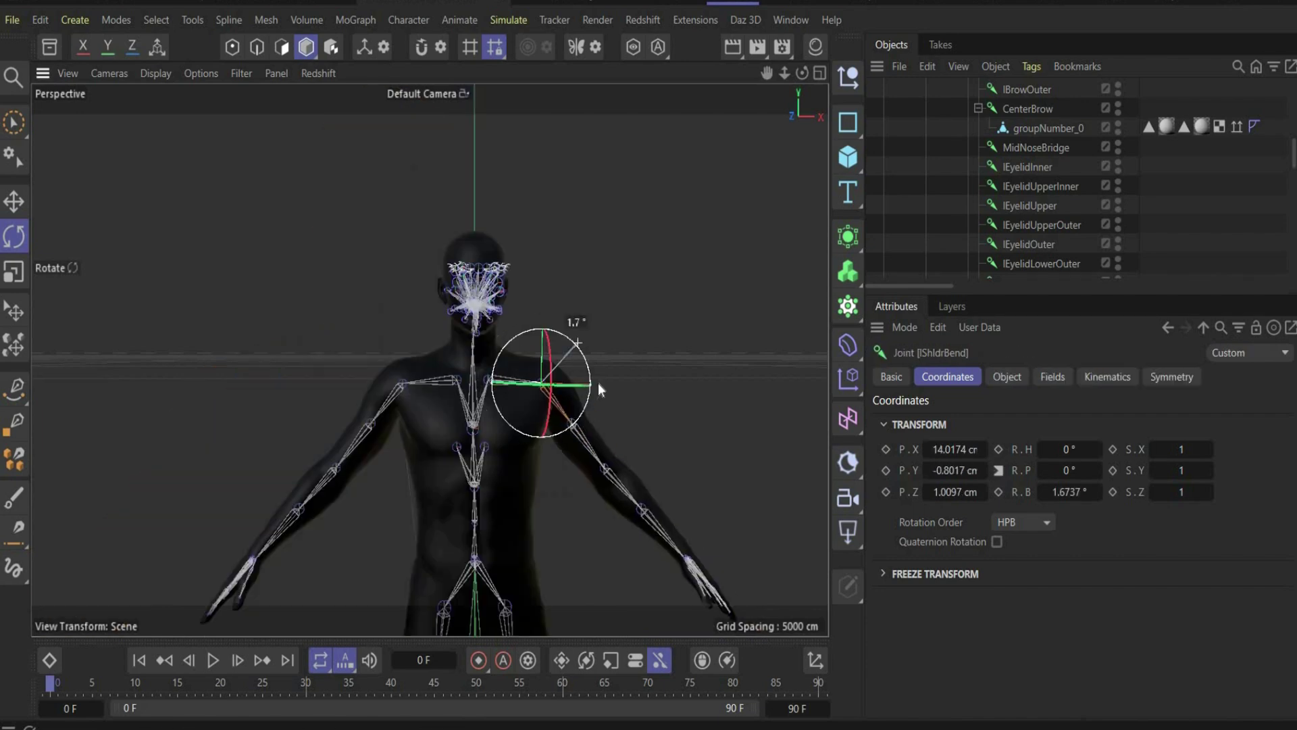
pyautogui.moveTo(597, 382); pyautogui.dragTo(795, 83)
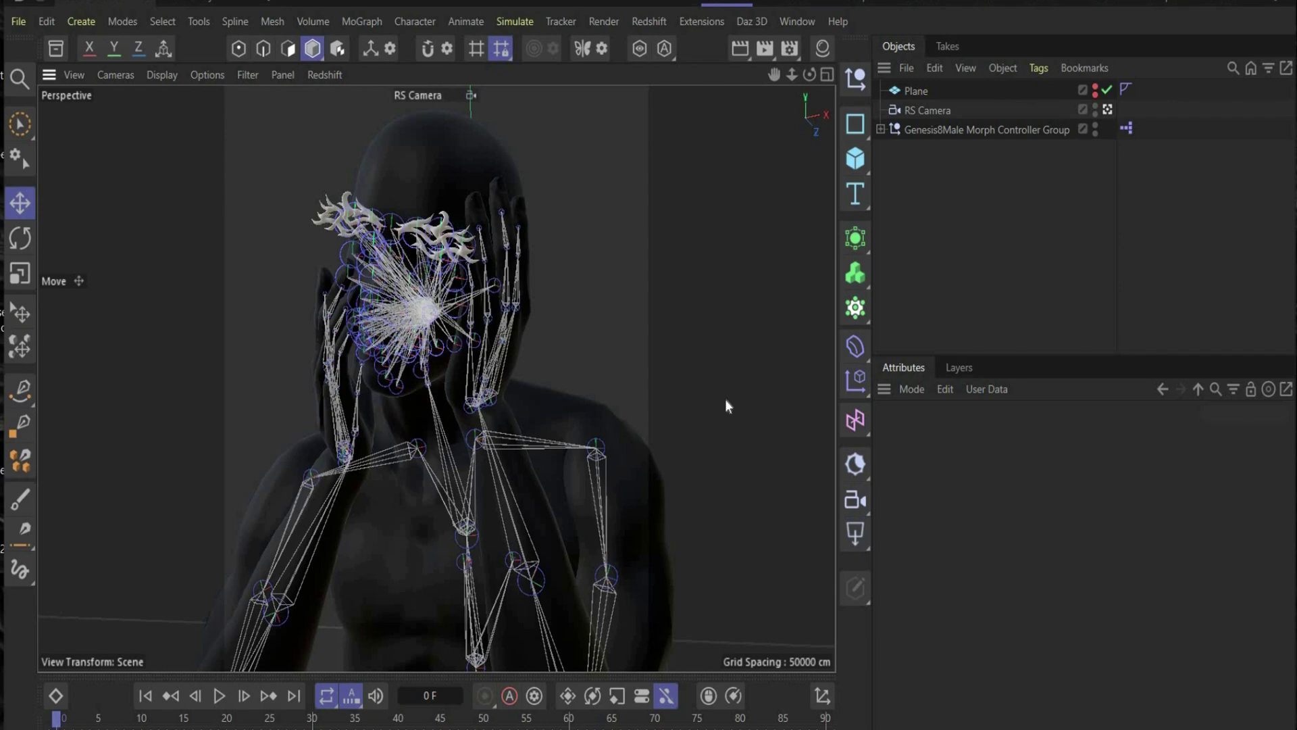
# Step: Review the output size in the render settings and look through the available Redshift commands
pyautogui.click(788, 48)
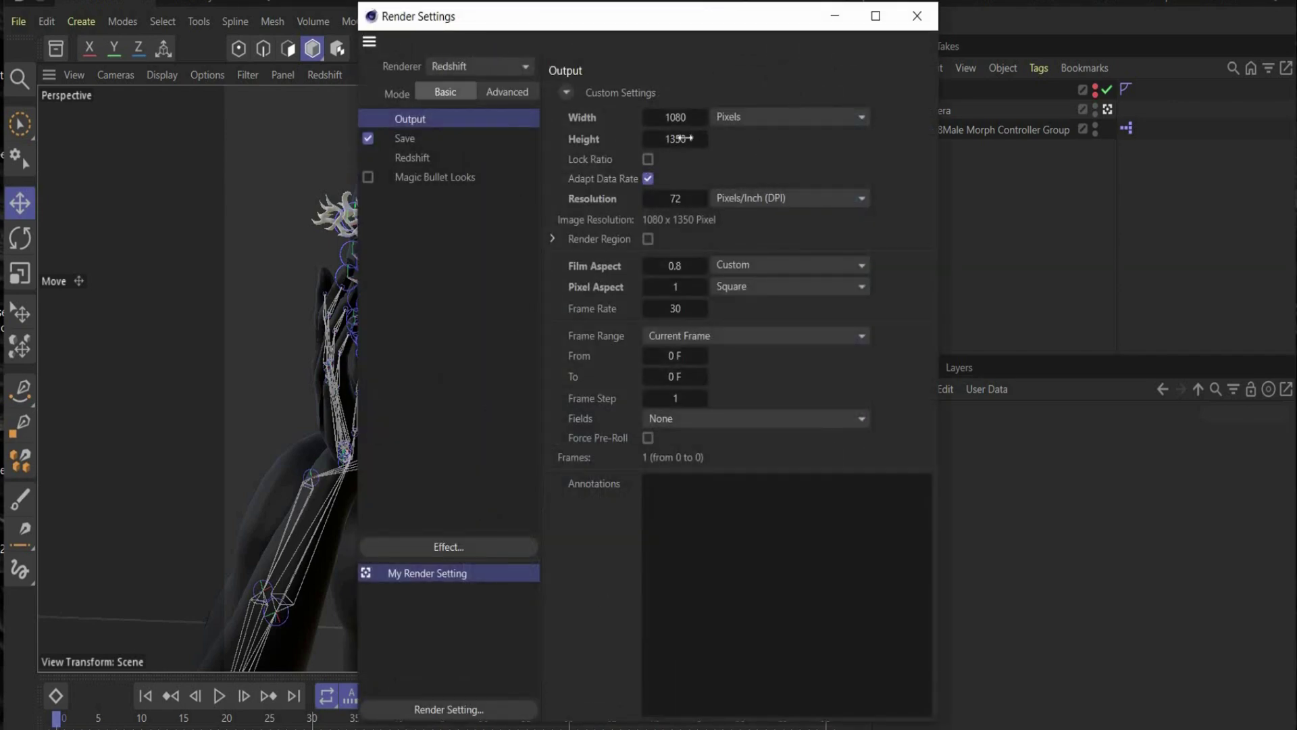
pyautogui.click(931, 20)
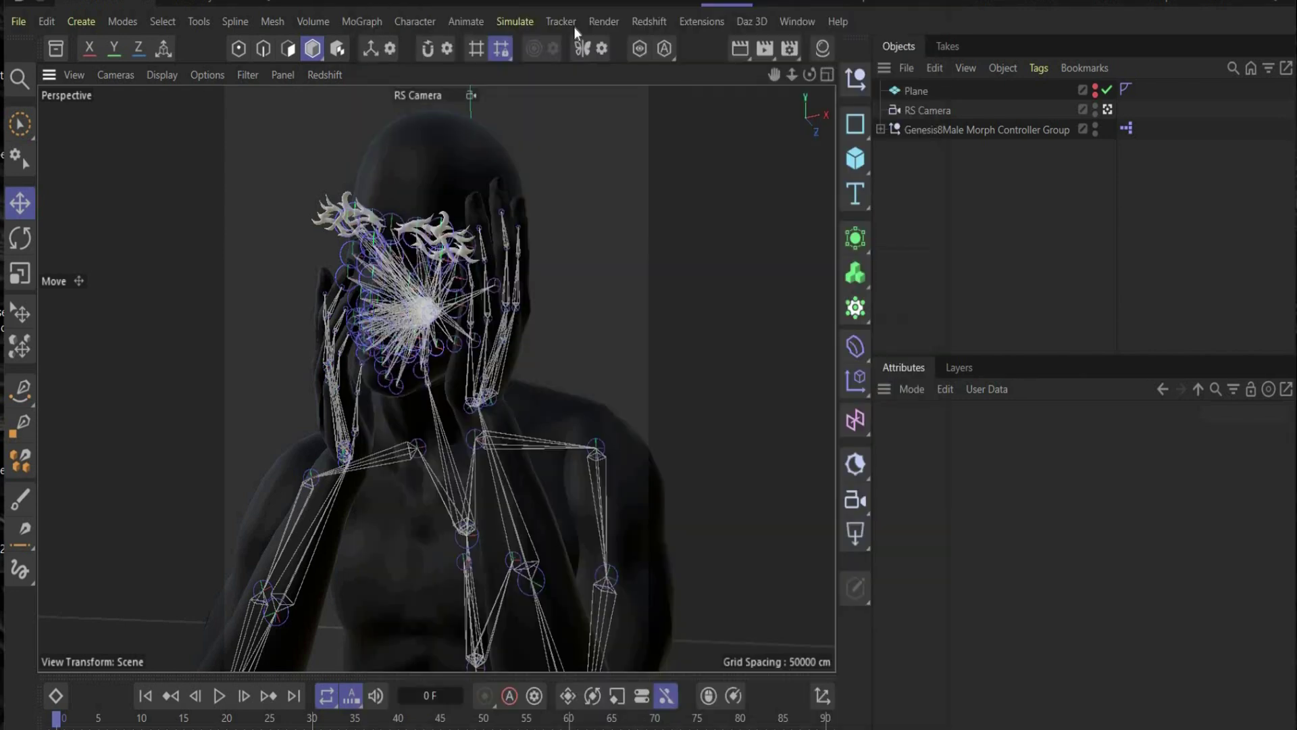
pyautogui.click(652, 21)
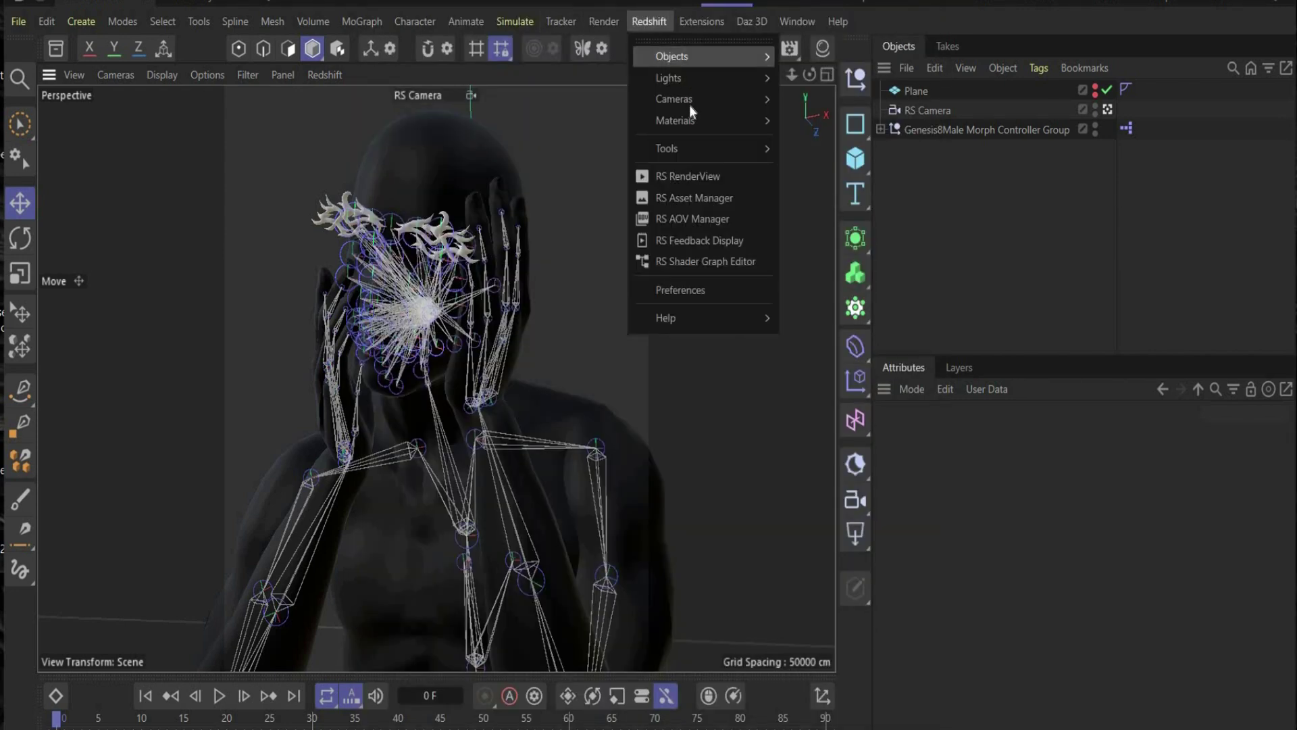
pyautogui.click(531, 274)
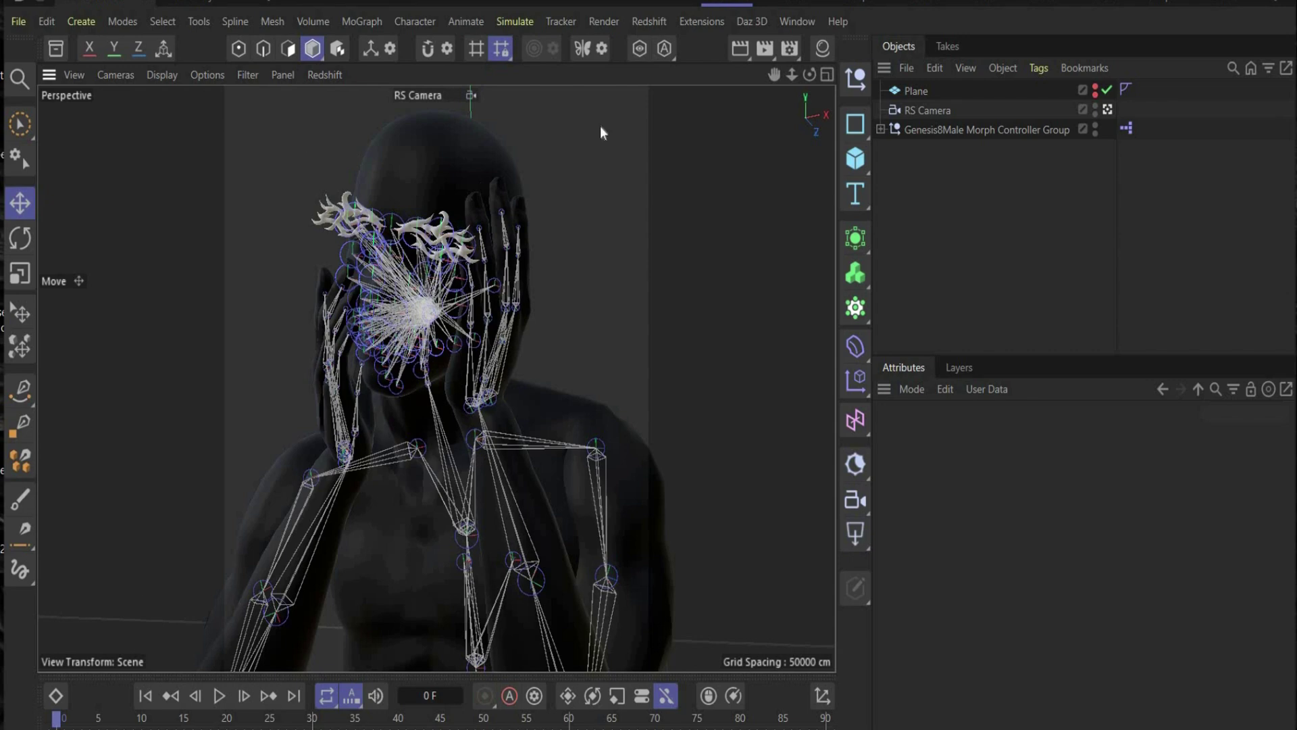
# Step: Set the RS Camera's focal length to 50 mm
pyautogui.click(927, 110)
pyautogui.click(1014, 438)
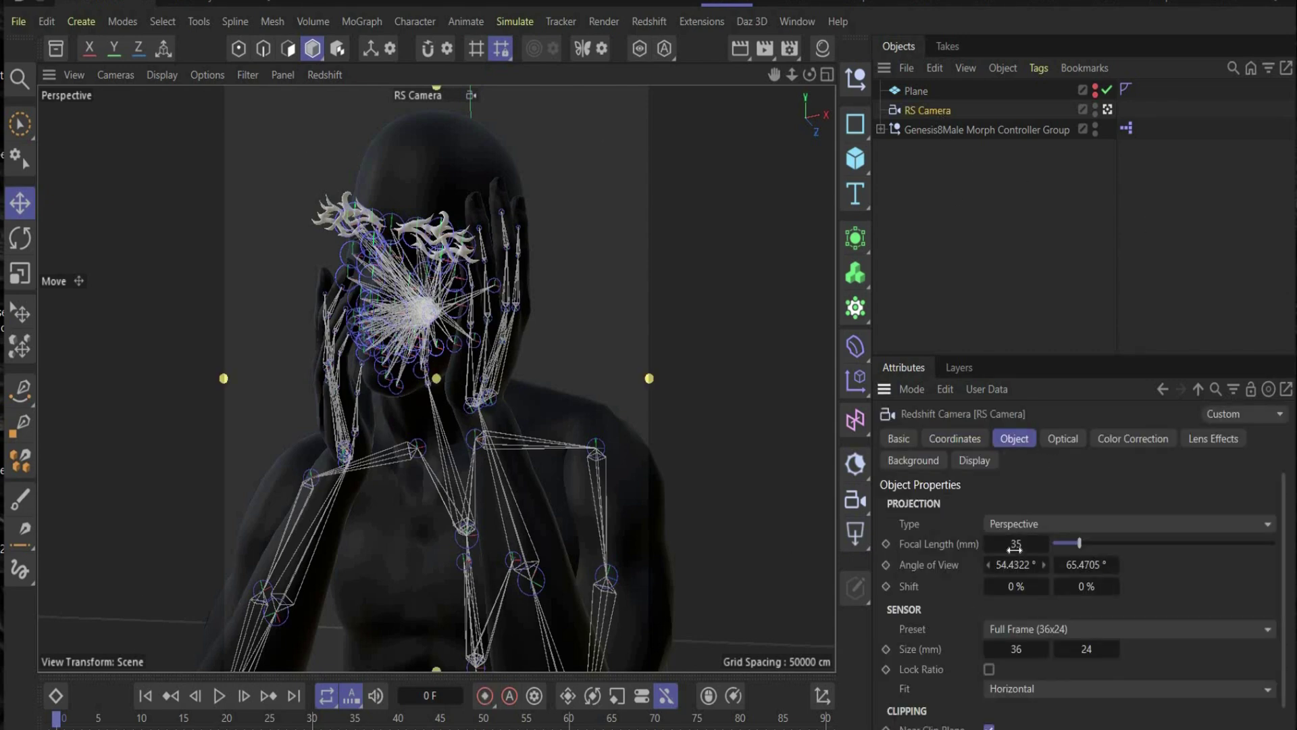
pyautogui.click(1014, 544)
pyautogui.write('50')
pyautogui.press('Return')
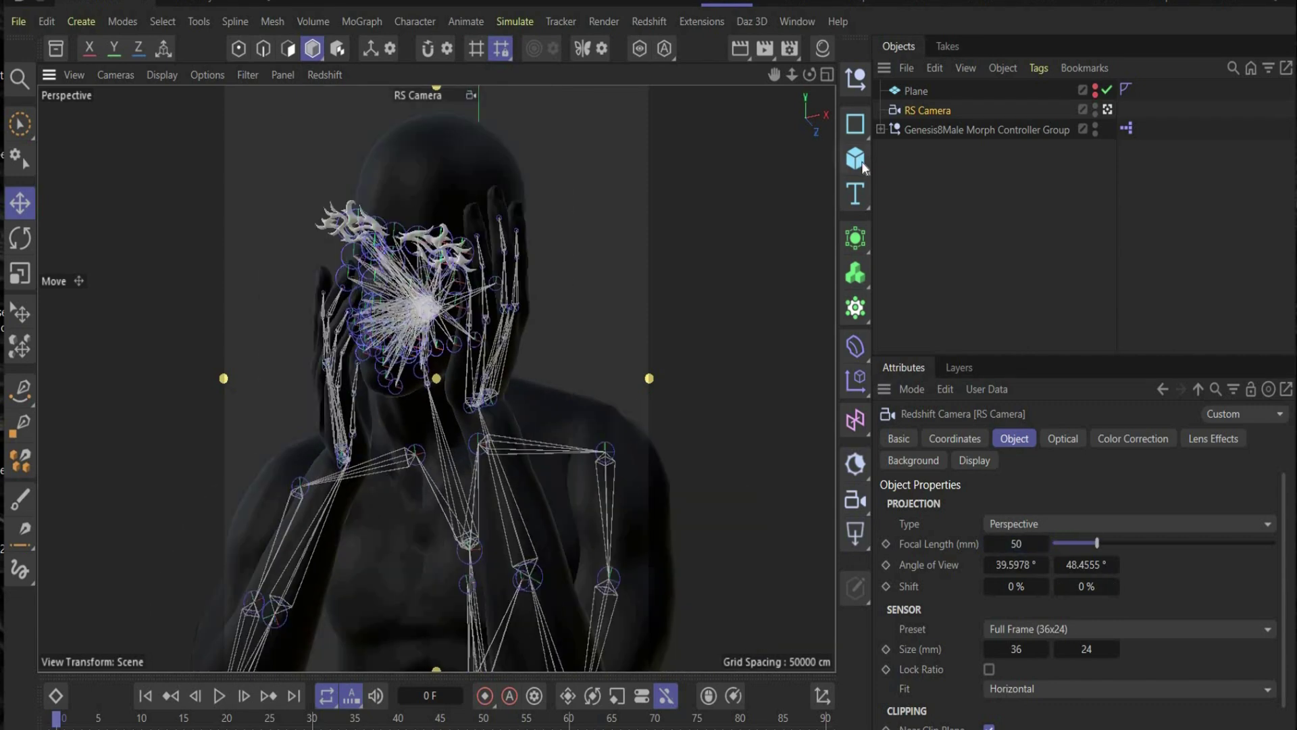
# Step: Make the Plane behind the figure visible in the viewport and the render
pyautogui.click(862, 160)
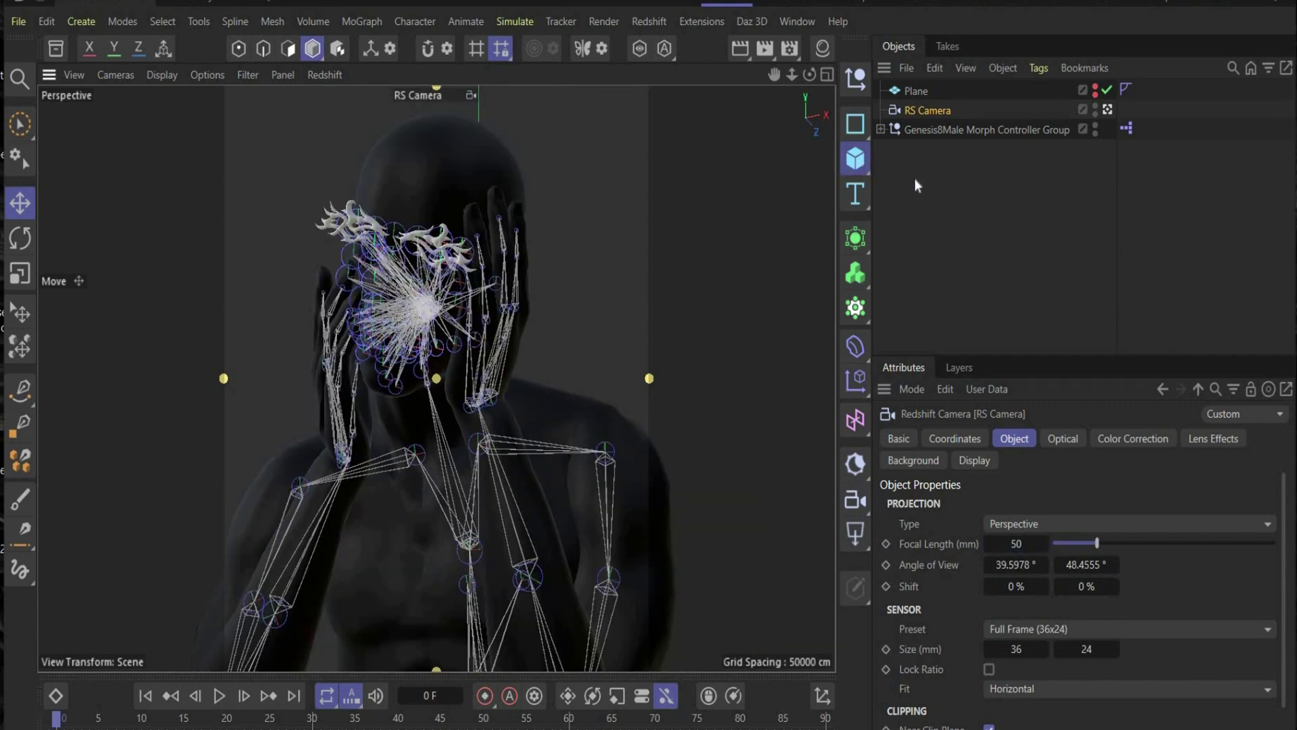
pyautogui.click(1095, 90)
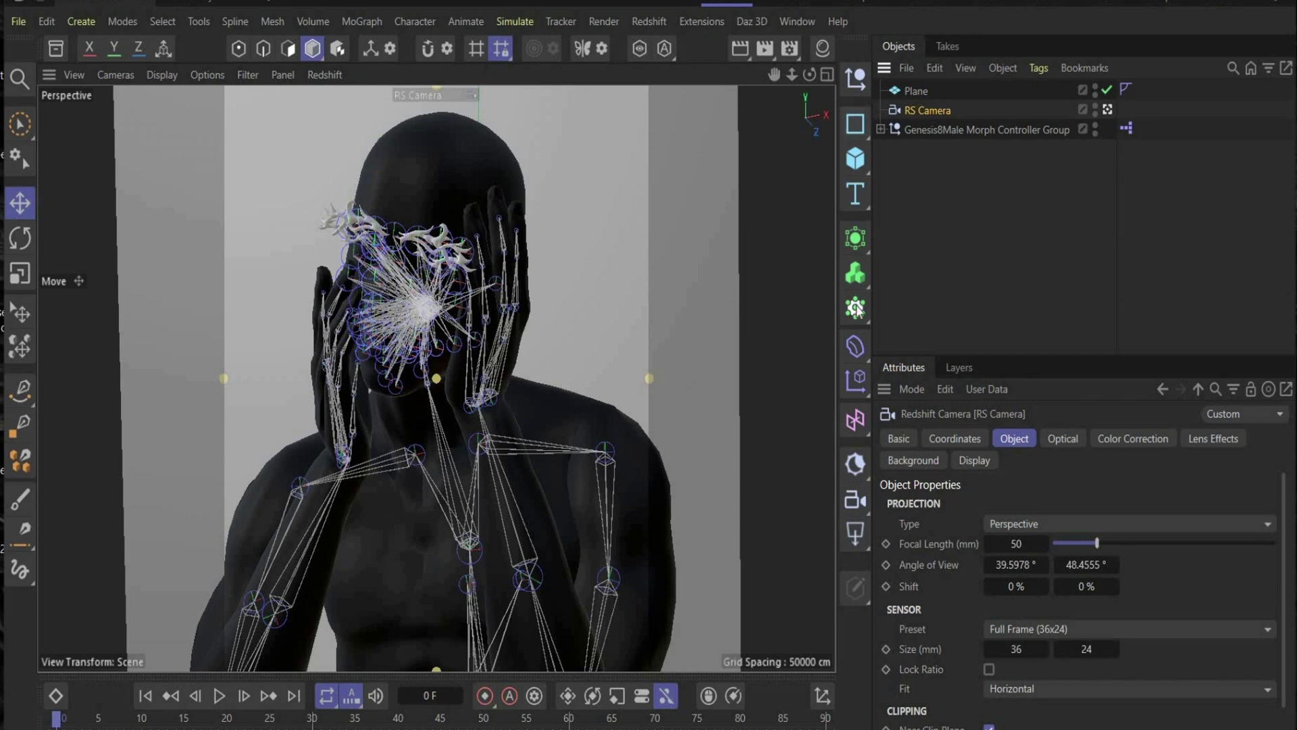
# Step: Add a Subdivision Surface inside the Genesis8Male hierarchy and nest the Genesis8Male.Shape mesh under it
pyautogui.click(855, 238)
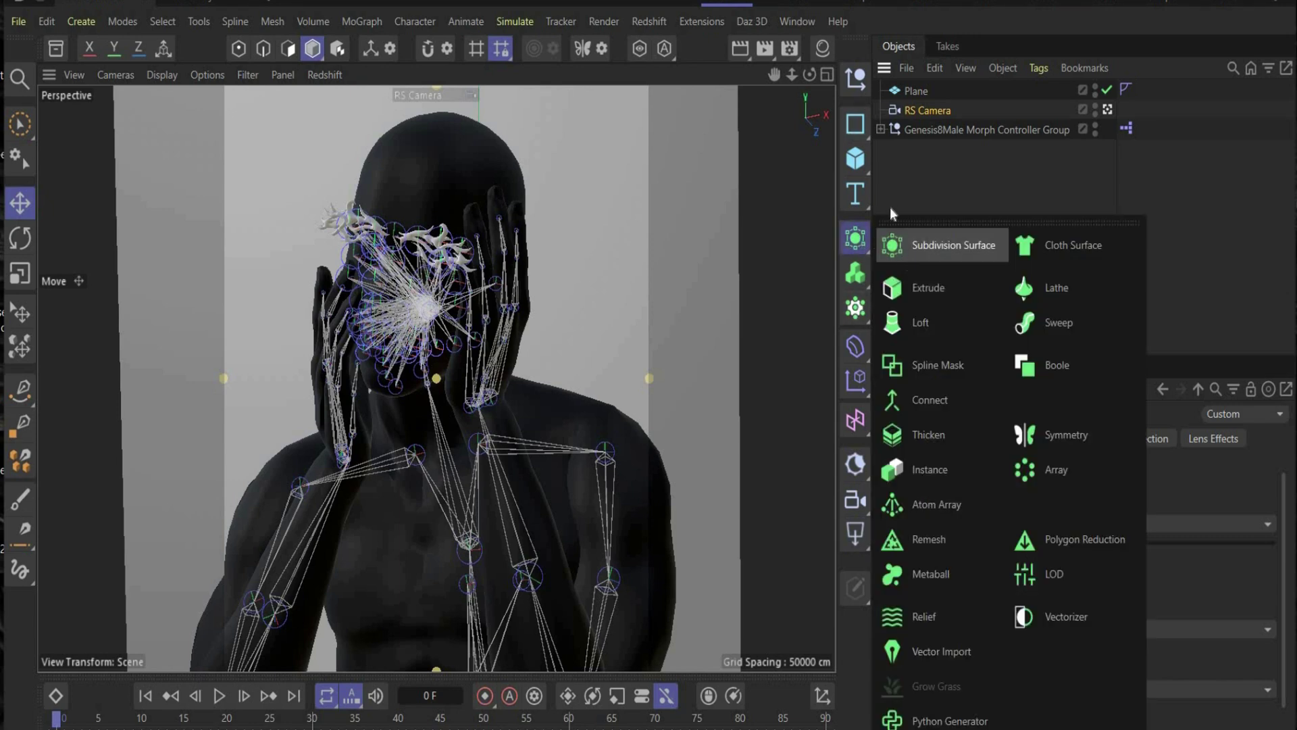
pyautogui.click(905, 244)
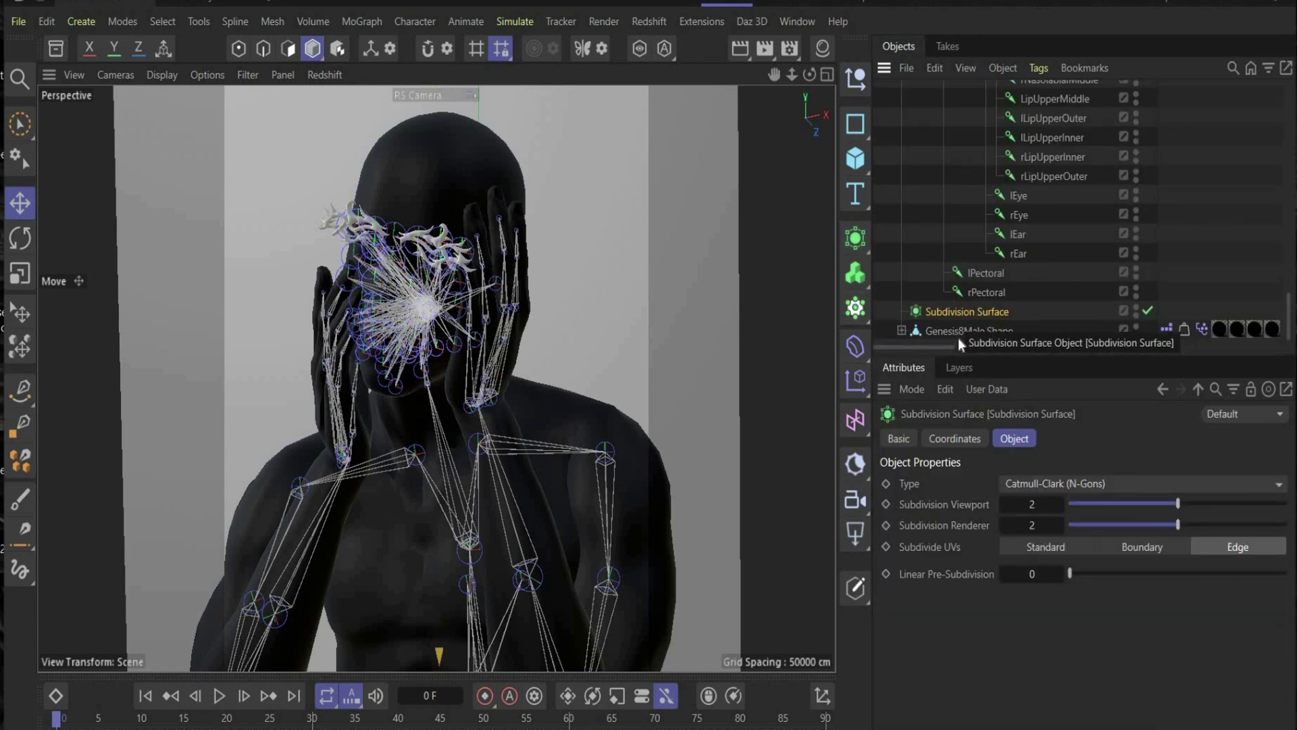
pyautogui.moveTo(958, 333); pyautogui.dragTo(982, 320)
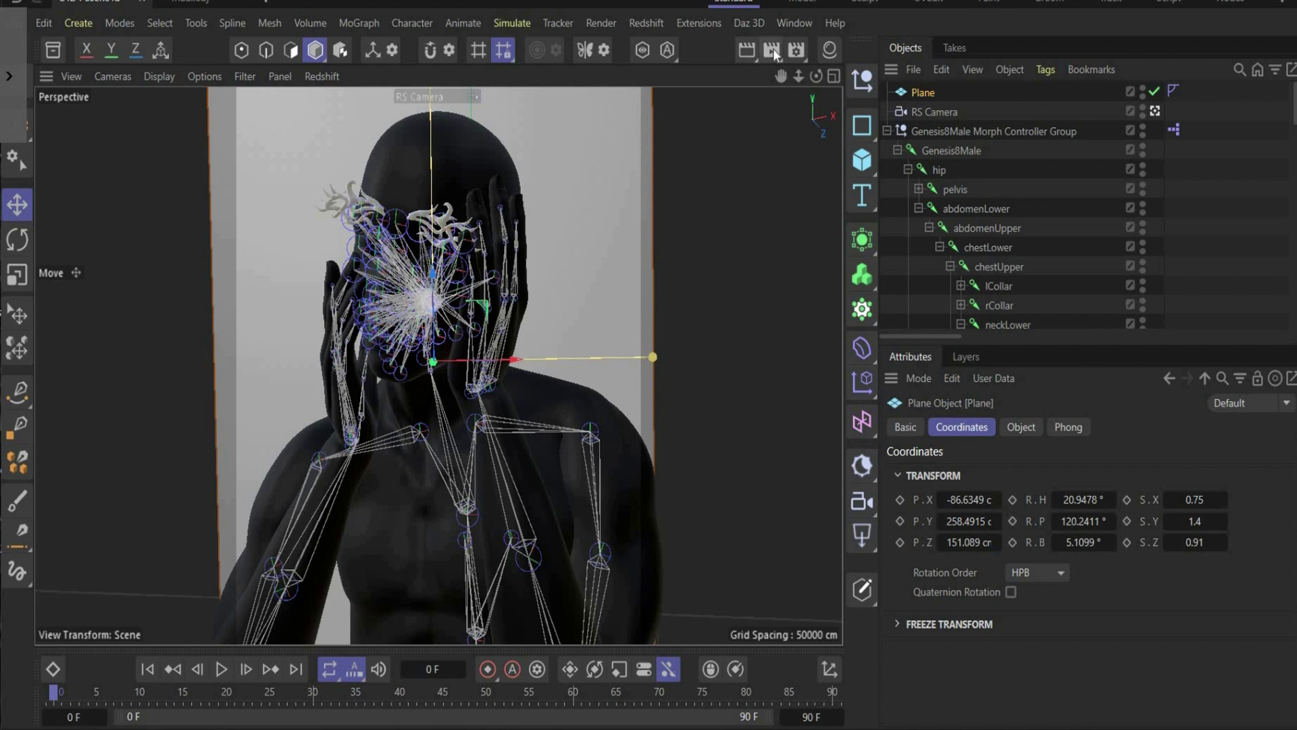
# Step: Open the Redshift RenderView and start the live render of the camera view
pyautogui.click(647, 23)
pyautogui.click(723, 177)
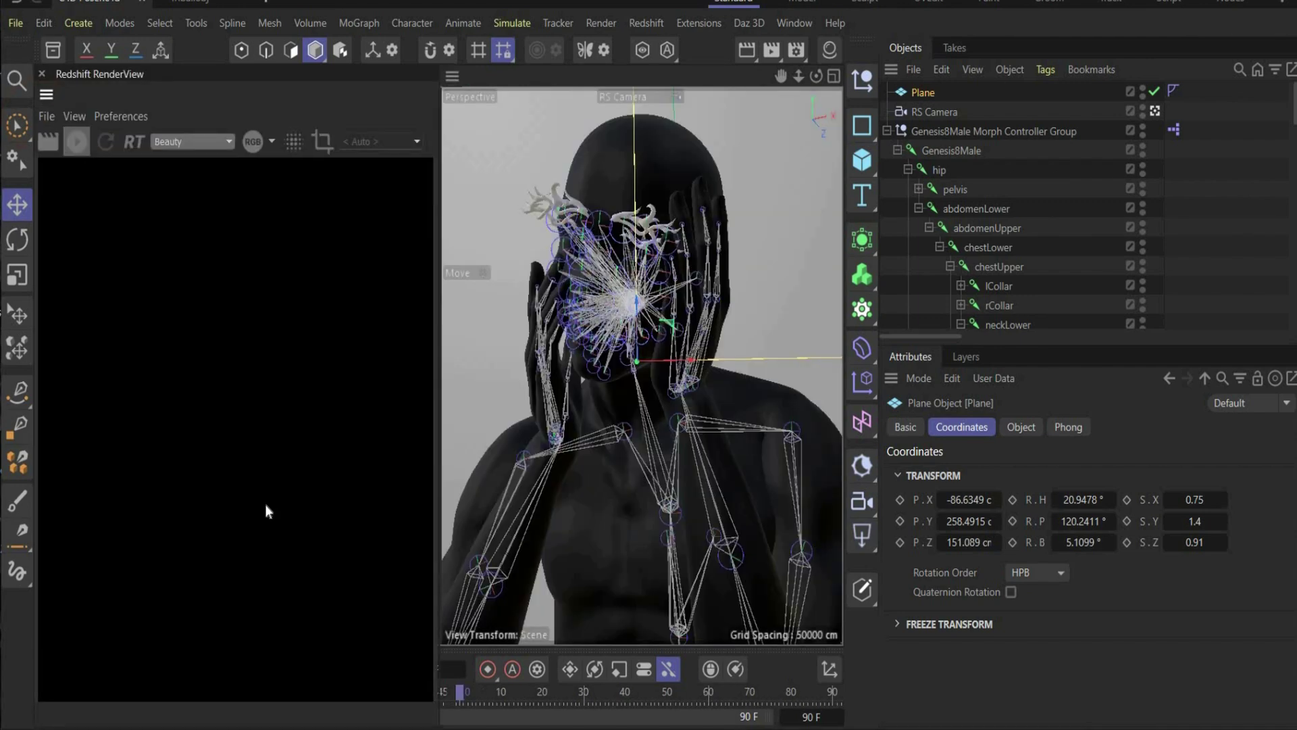
pyautogui.click(266, 508)
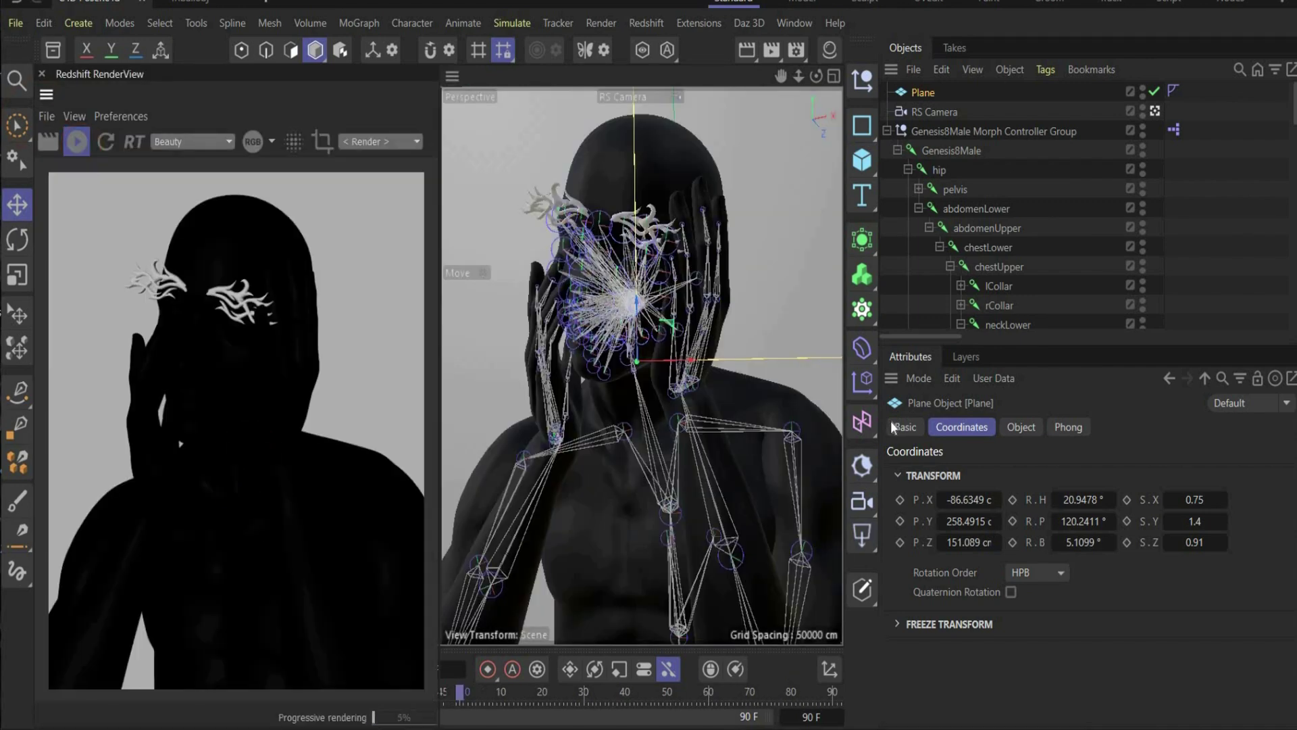
# Step: Add an RS Dome Light, give it a shader graph and load an HDRI image as its dome map
pyautogui.click(862, 502)
pyautogui.click(862, 535)
pyautogui.click(939, 610)
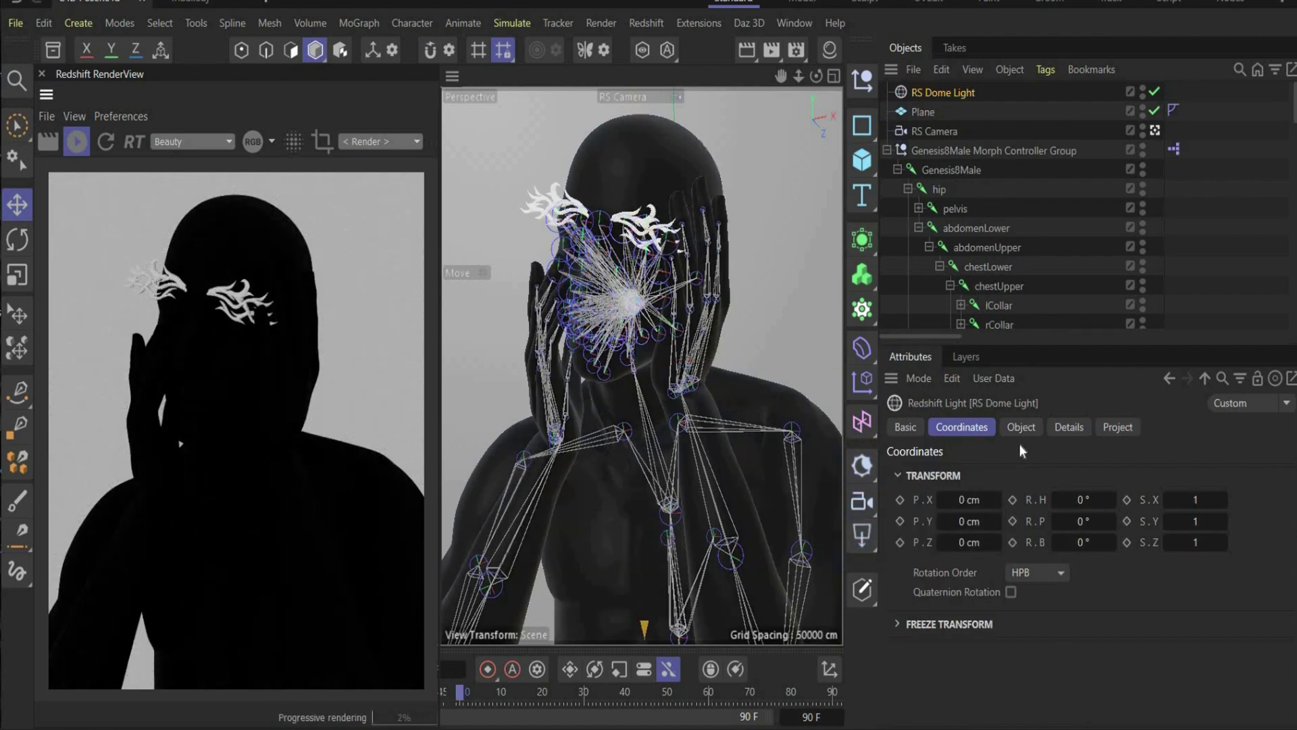
pyautogui.click(1063, 473)
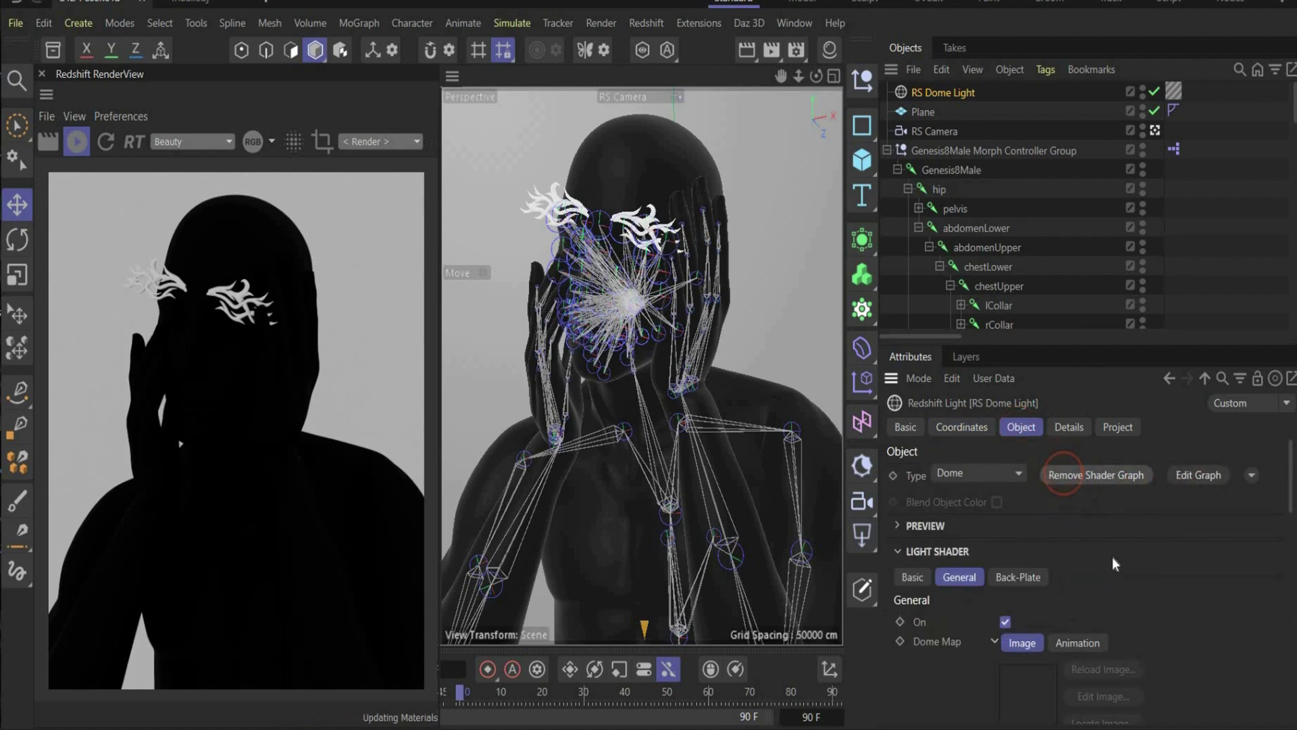
pyautogui.scroll(-5, 1066, 551)
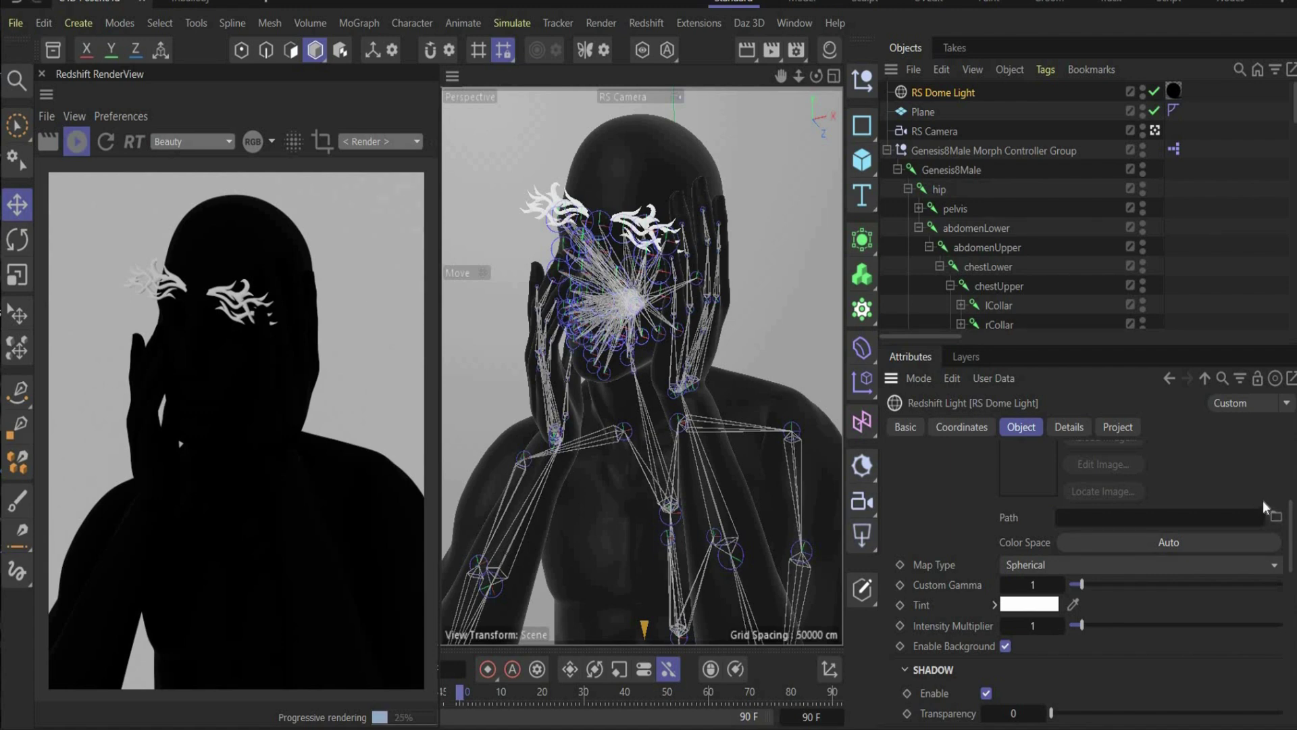
pyautogui.click(1274, 516)
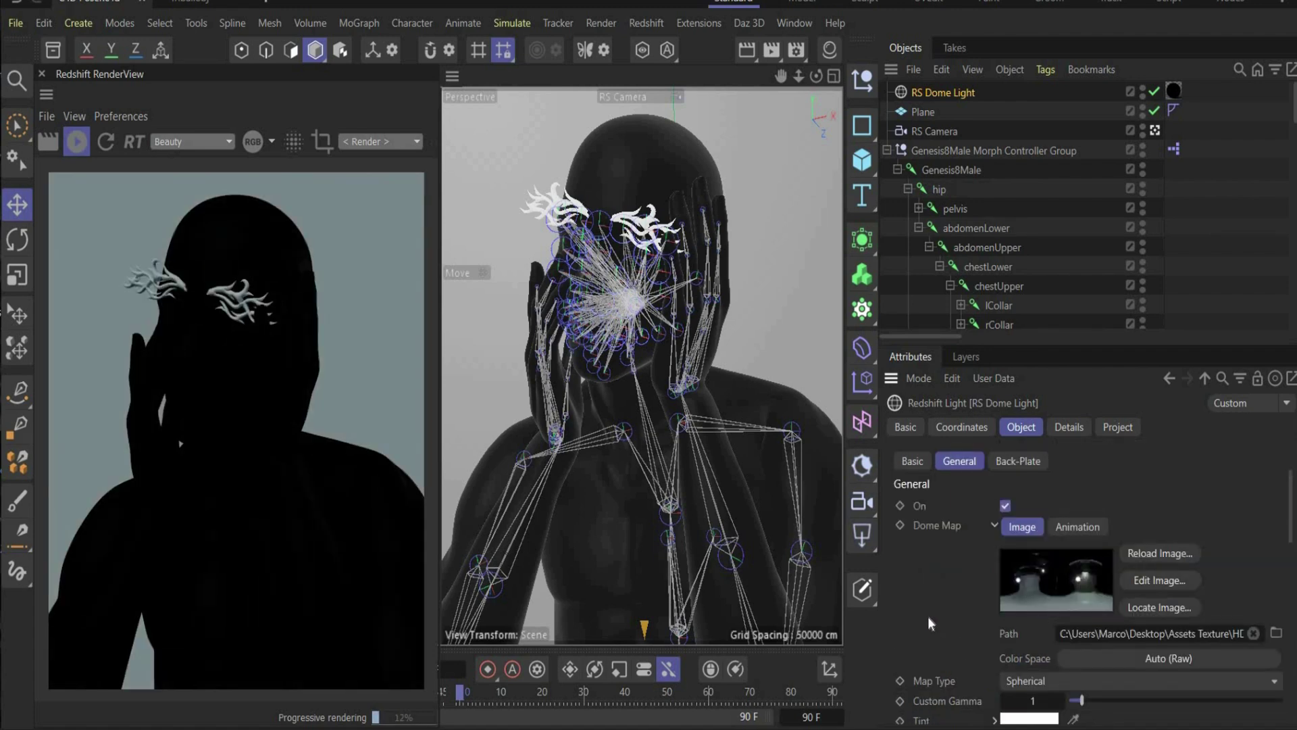
# Step: Set the RS Dome Light's intensity multiplier to 1.5
pyautogui.scroll(-3, 927, 616)
pyautogui.click(1029, 624)
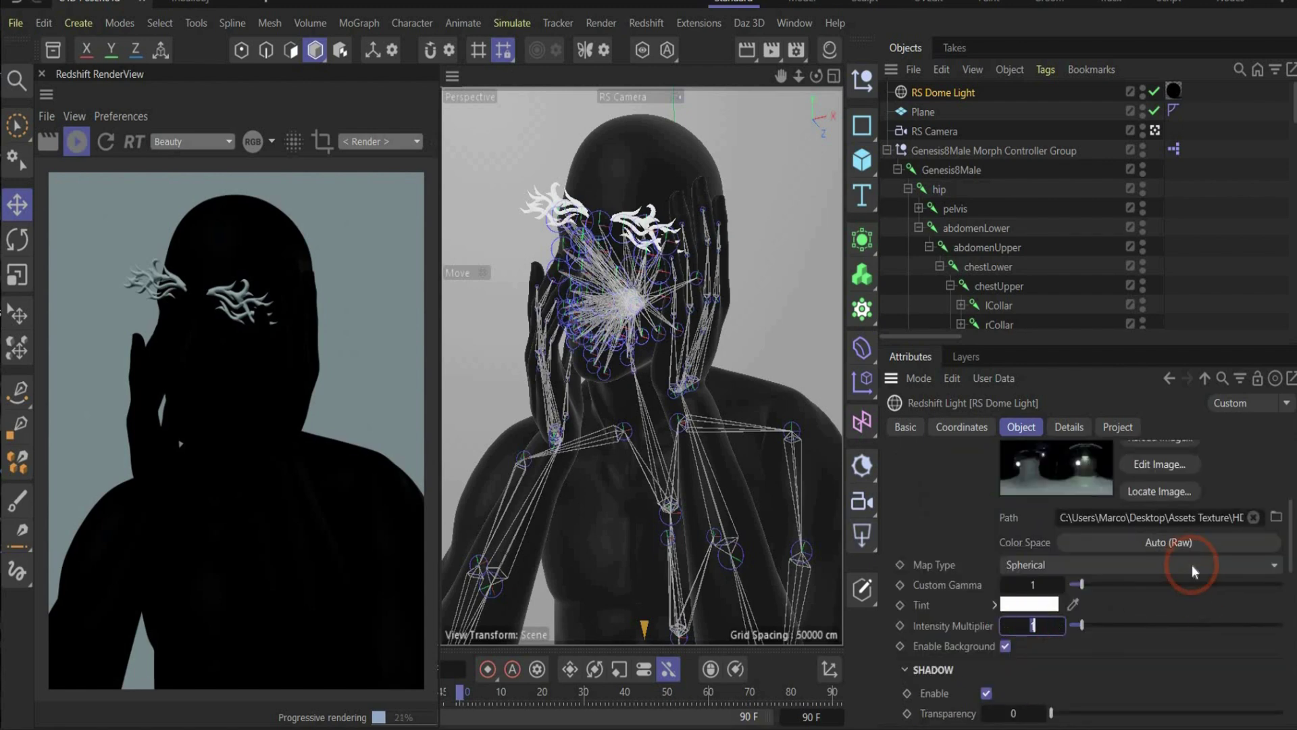
pyautogui.write('1.5')
pyautogui.press('Return')
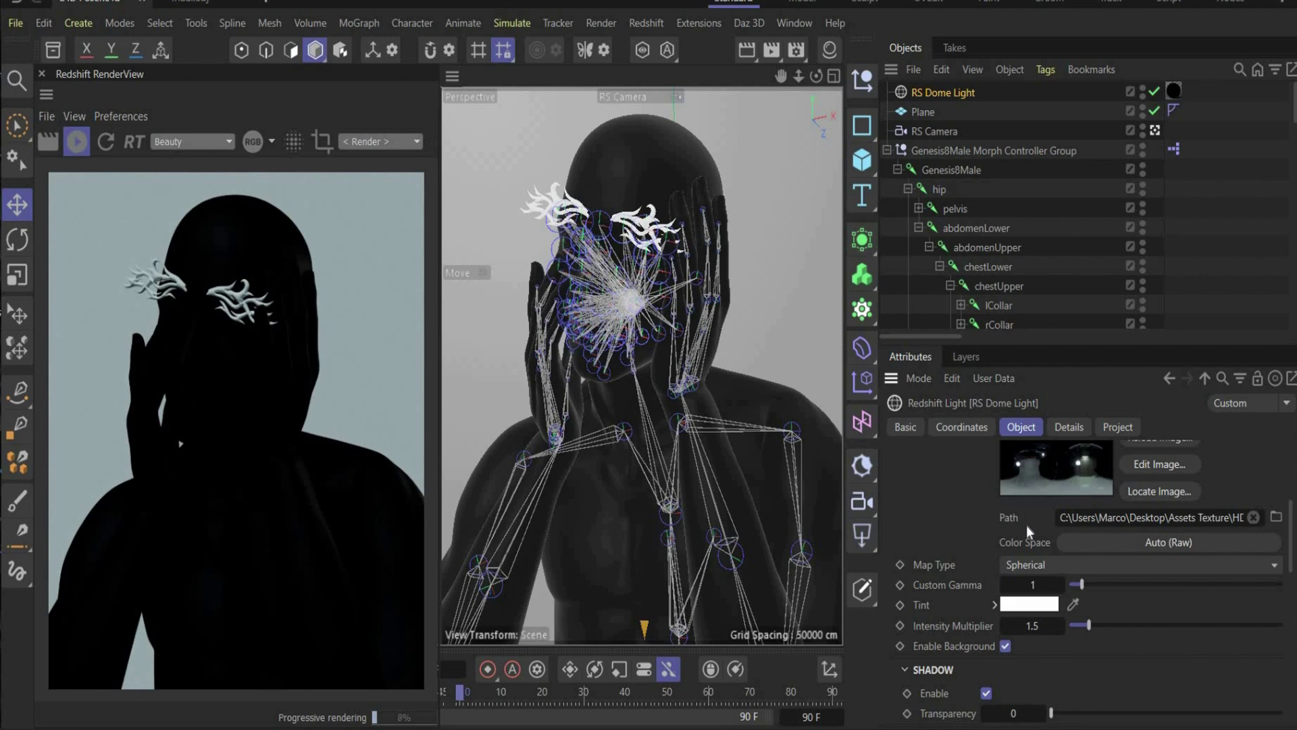
# Step: Set the RS Dome Light's pitch rotation (R.P) to -201°
pyautogui.click(961, 427)
pyautogui.click(1081, 521)
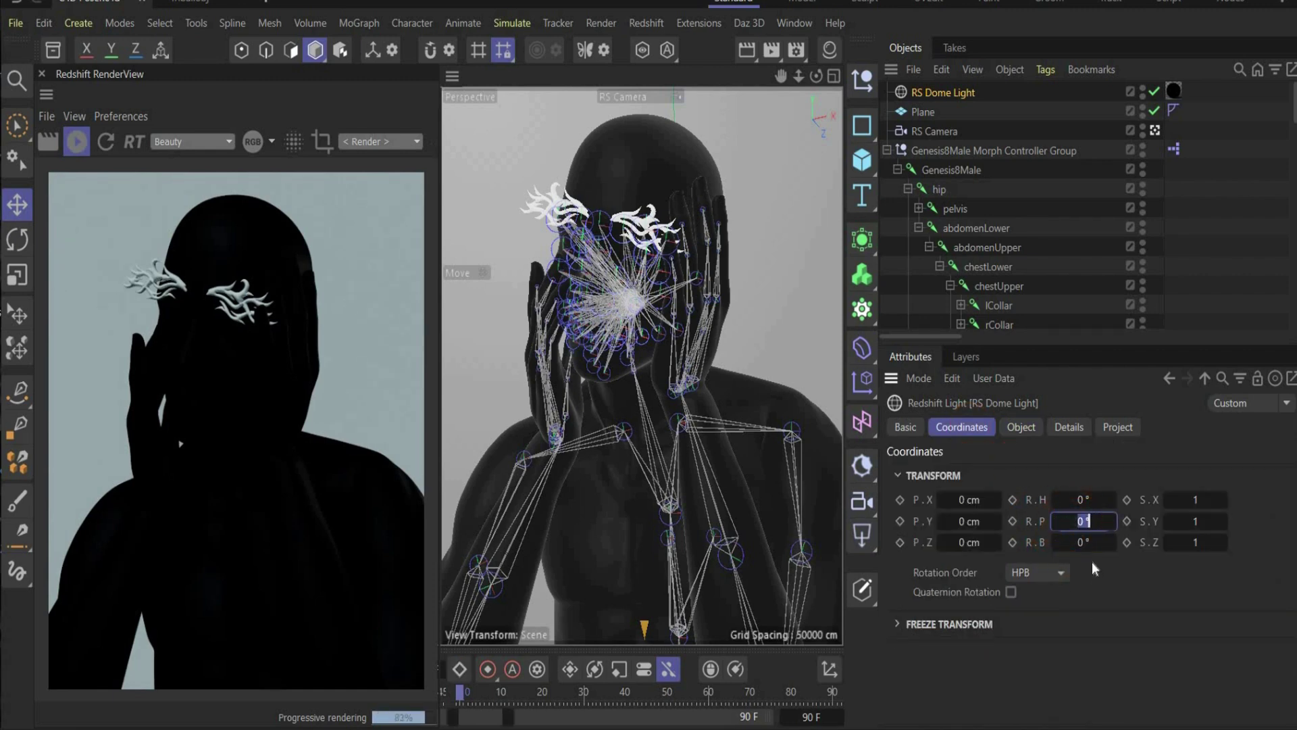
pyautogui.write('-201')
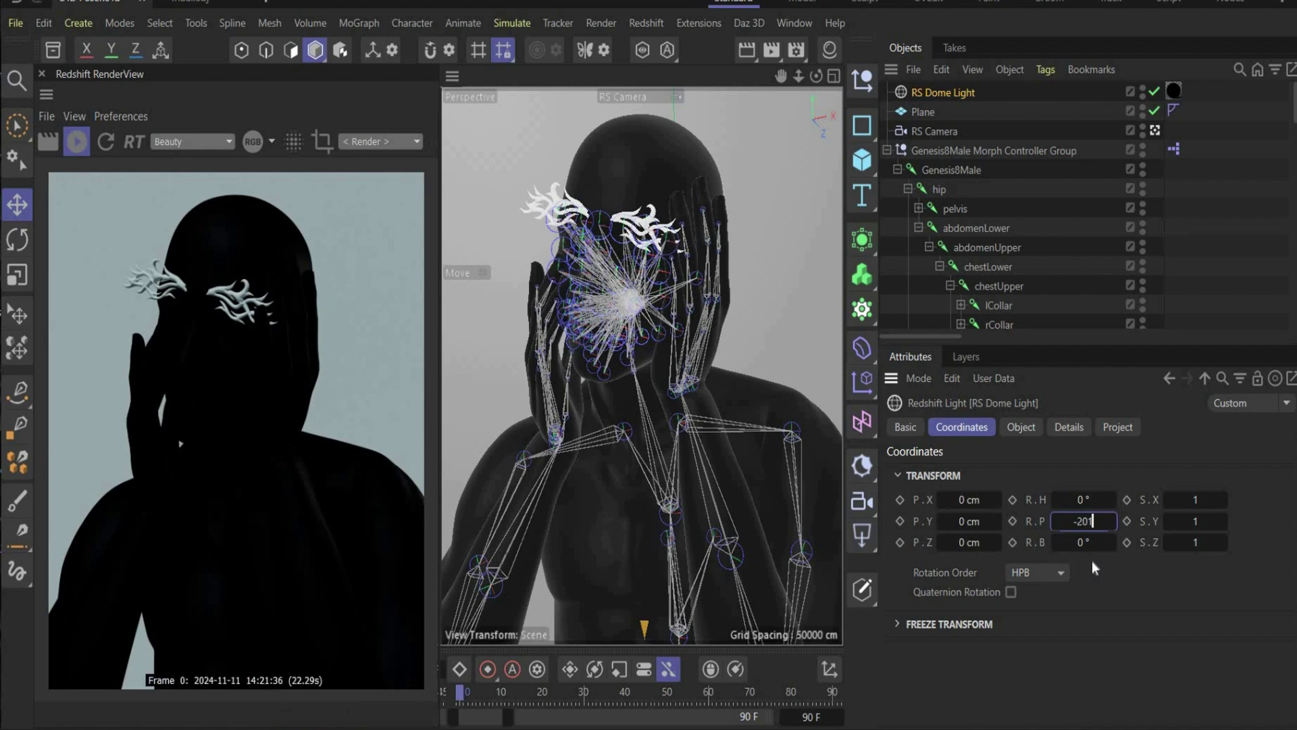
pyautogui.press('Return')
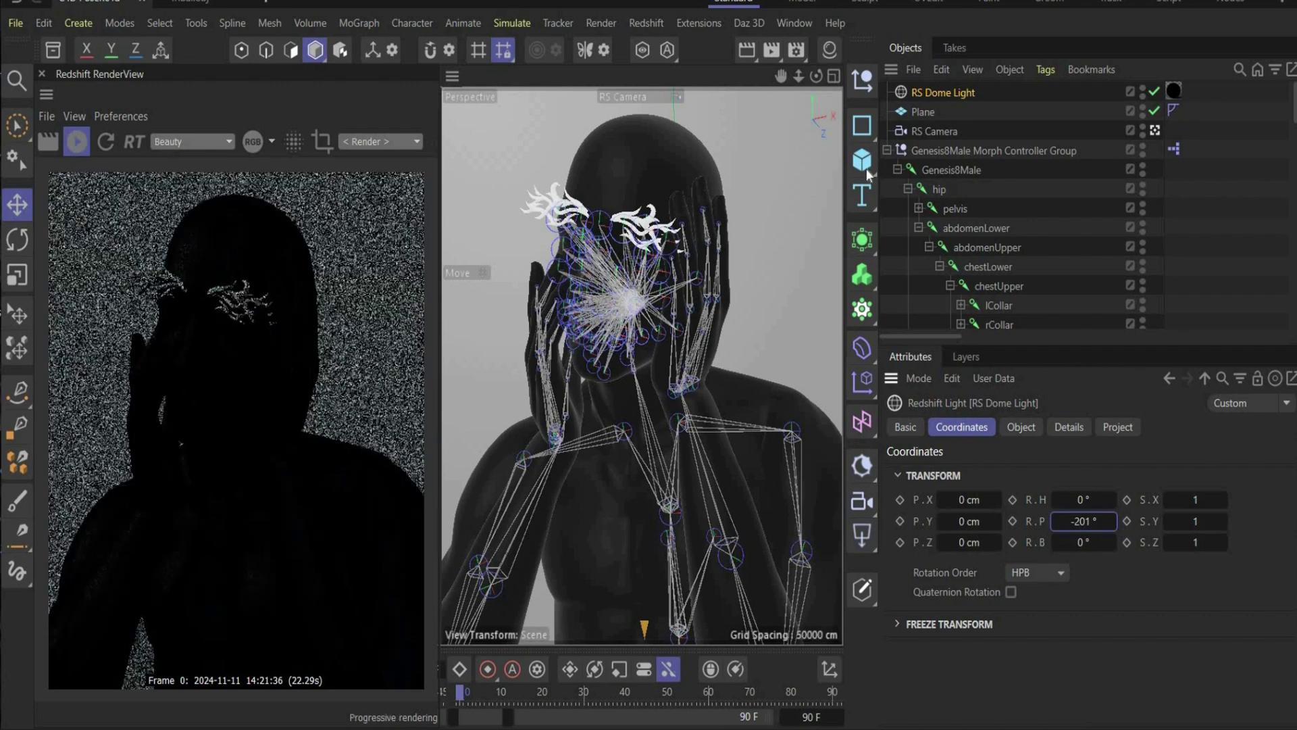
# Step: Show the scene's materials, create a new Redshift material and assign it to the Plane
pyautogui.click(828, 52)
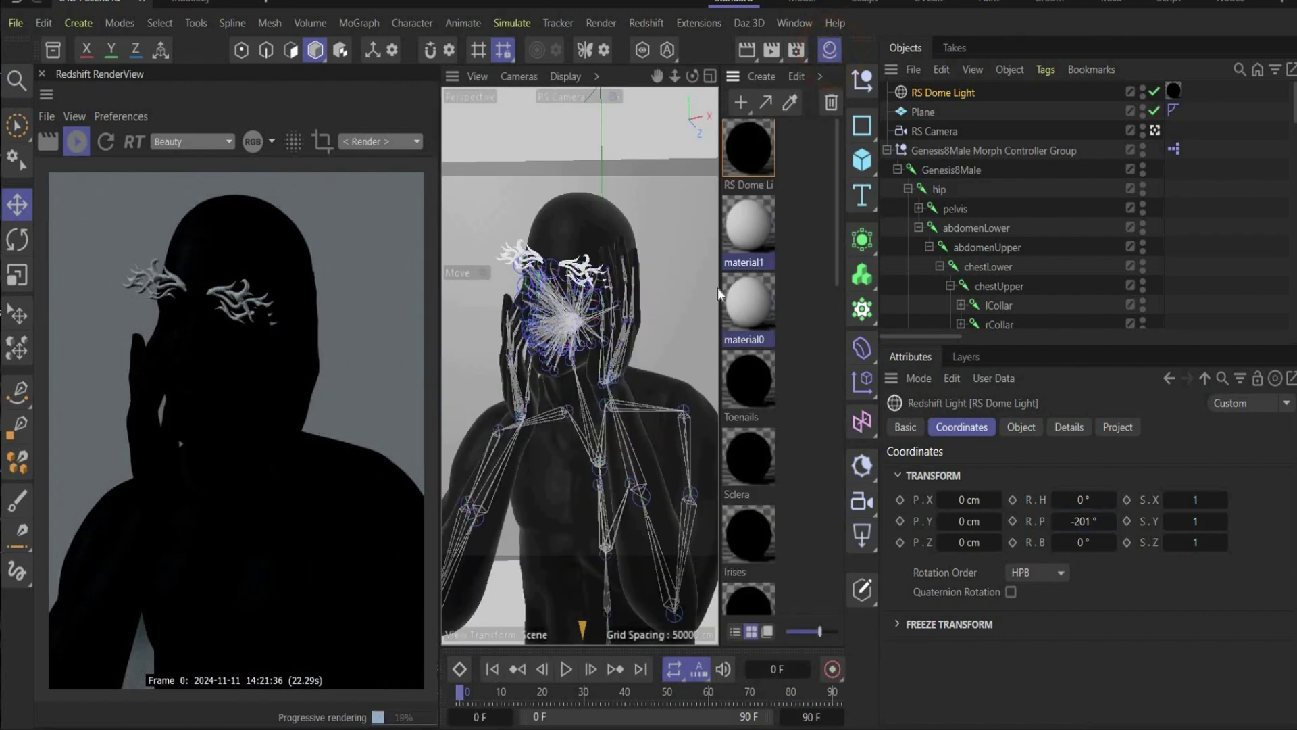
pyautogui.moveTo(716, 287); pyautogui.dragTo(696, 287)
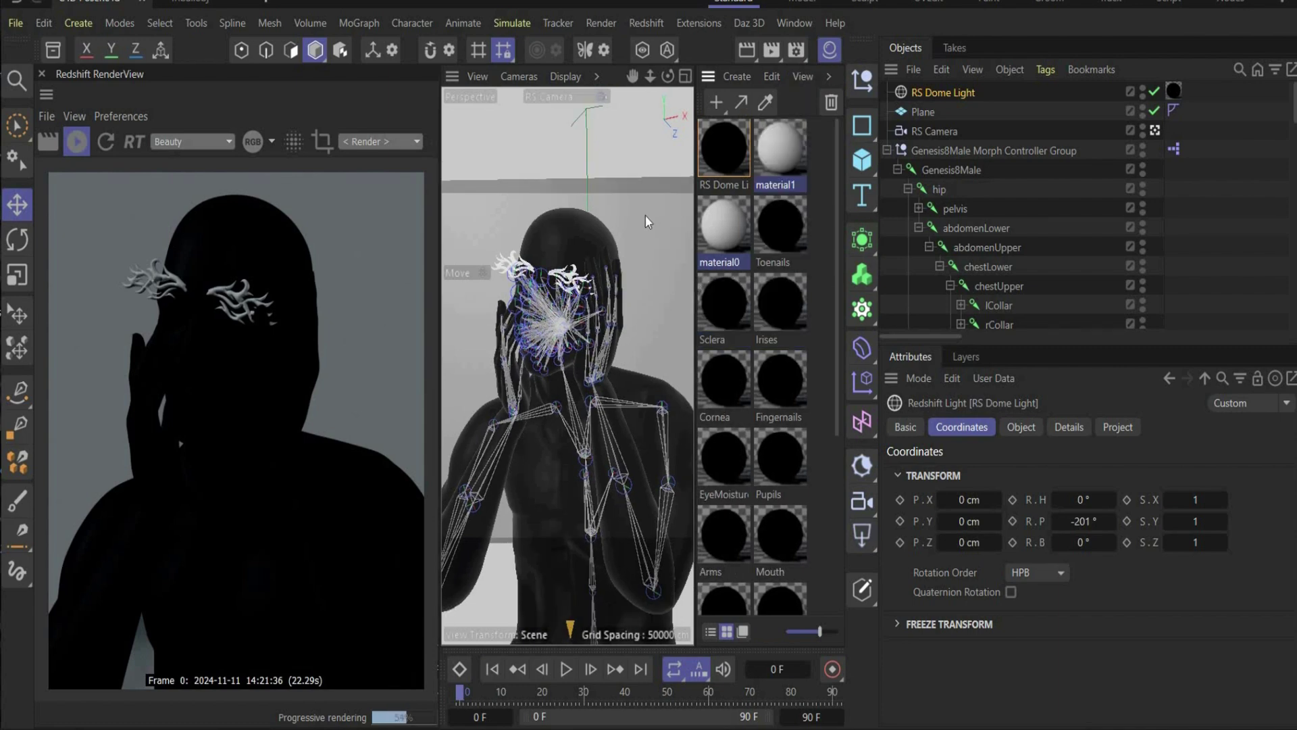
pyautogui.doubleClick(820, 217)
pyautogui.moveTo(776, 150); pyautogui.dragTo(931, 111)
# Step: Open the Plane's material in the Node Editor and set its reflection roughness to 0.9
pyautogui.doubleClick(710, 156)
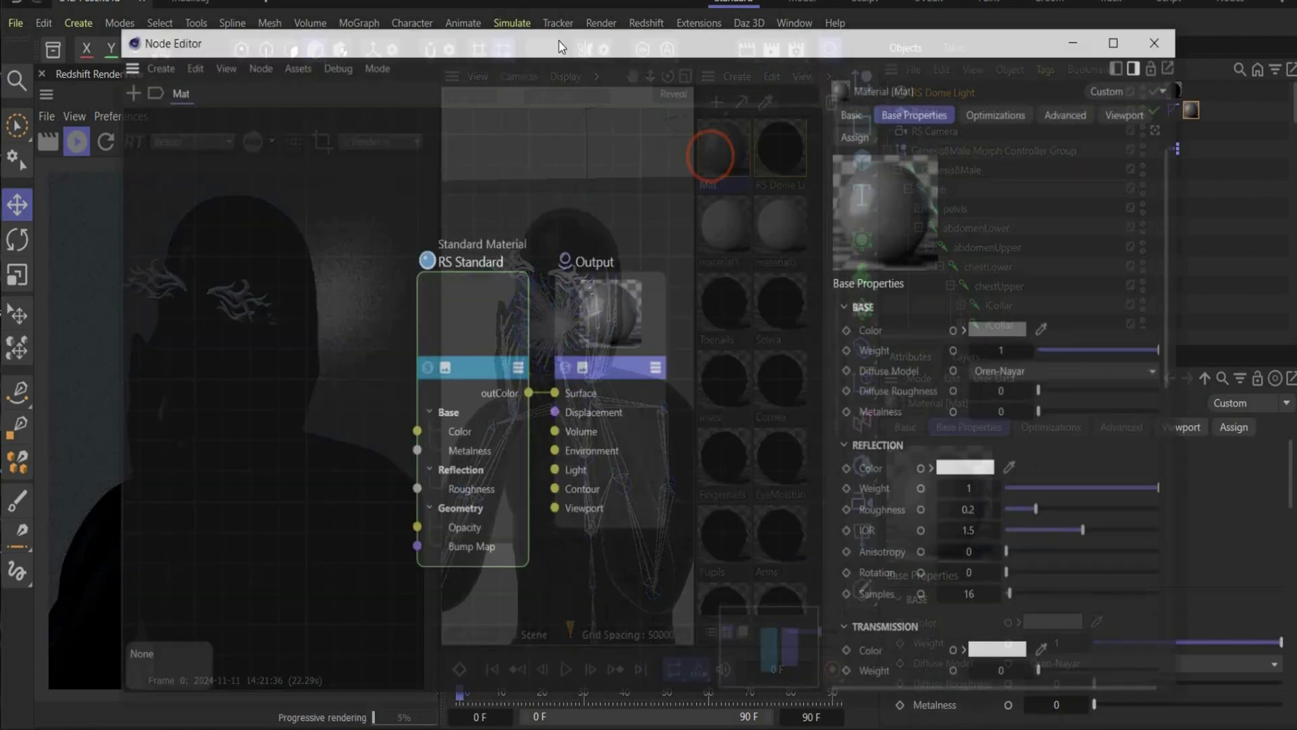
pyautogui.doubleClick(1045, 495)
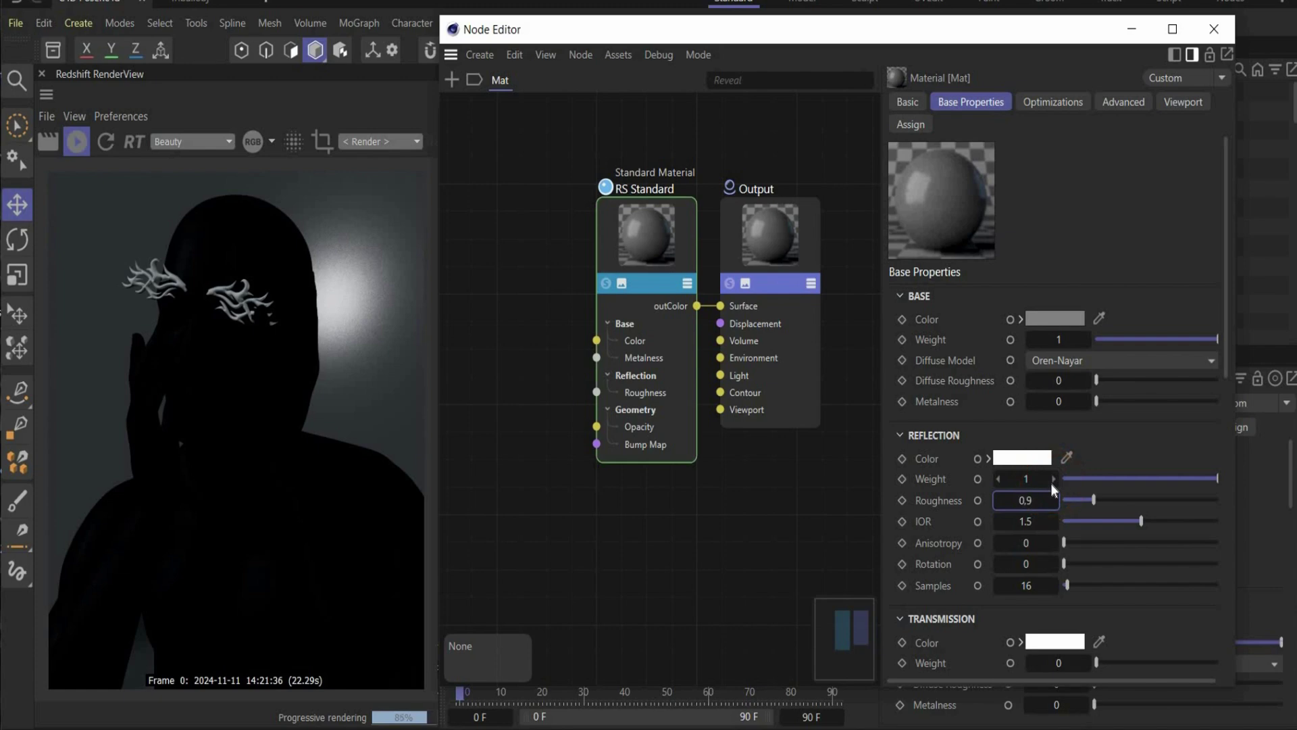
pyautogui.press('Return')
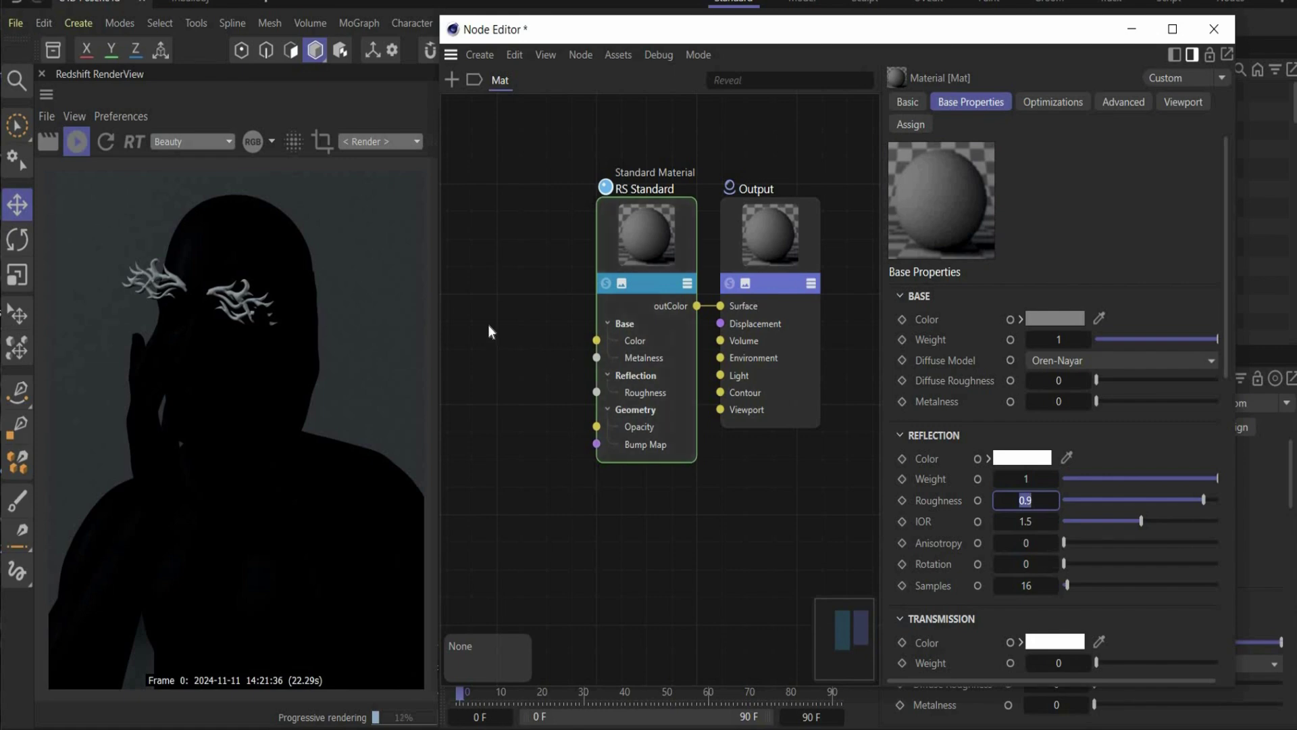
# Step: Add a Ramp node and connect its outColor to the base Color input of the RS Standard material
pyautogui.doubleClick(504, 298)
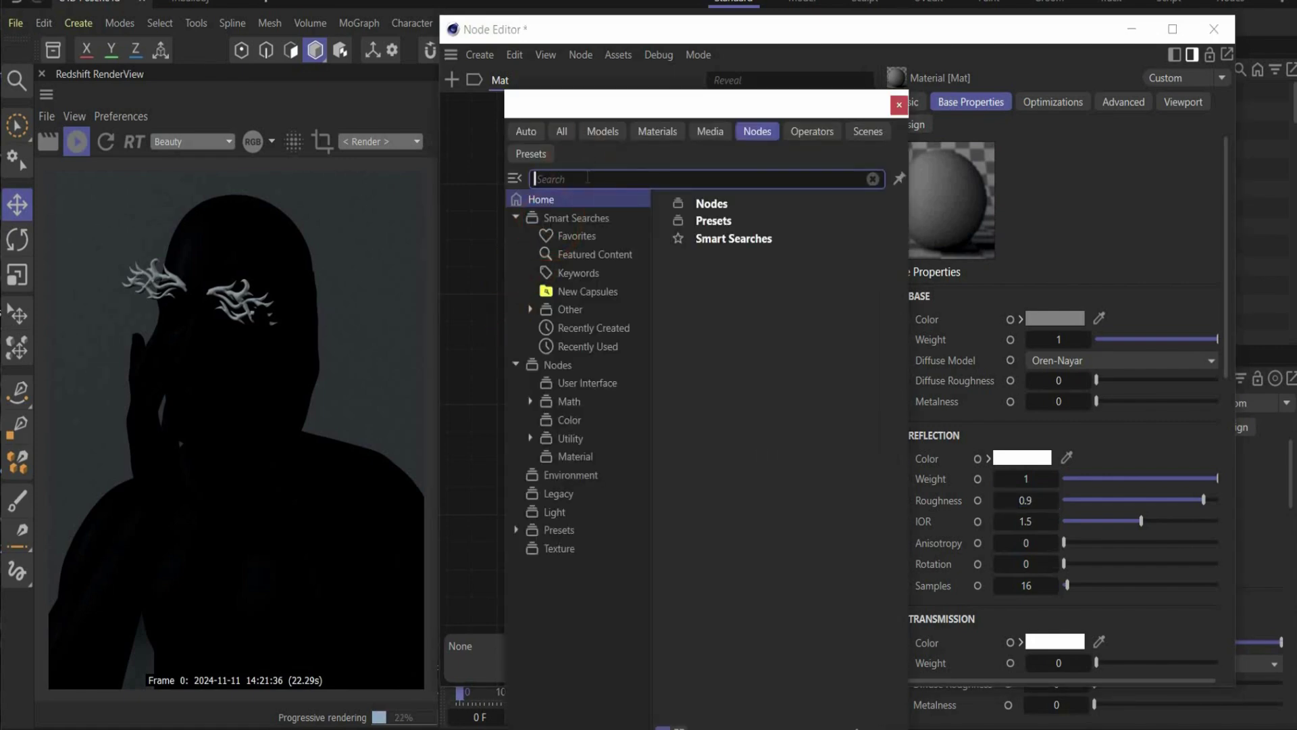
pyautogui.write('re')
pyautogui.press('BackSpace')
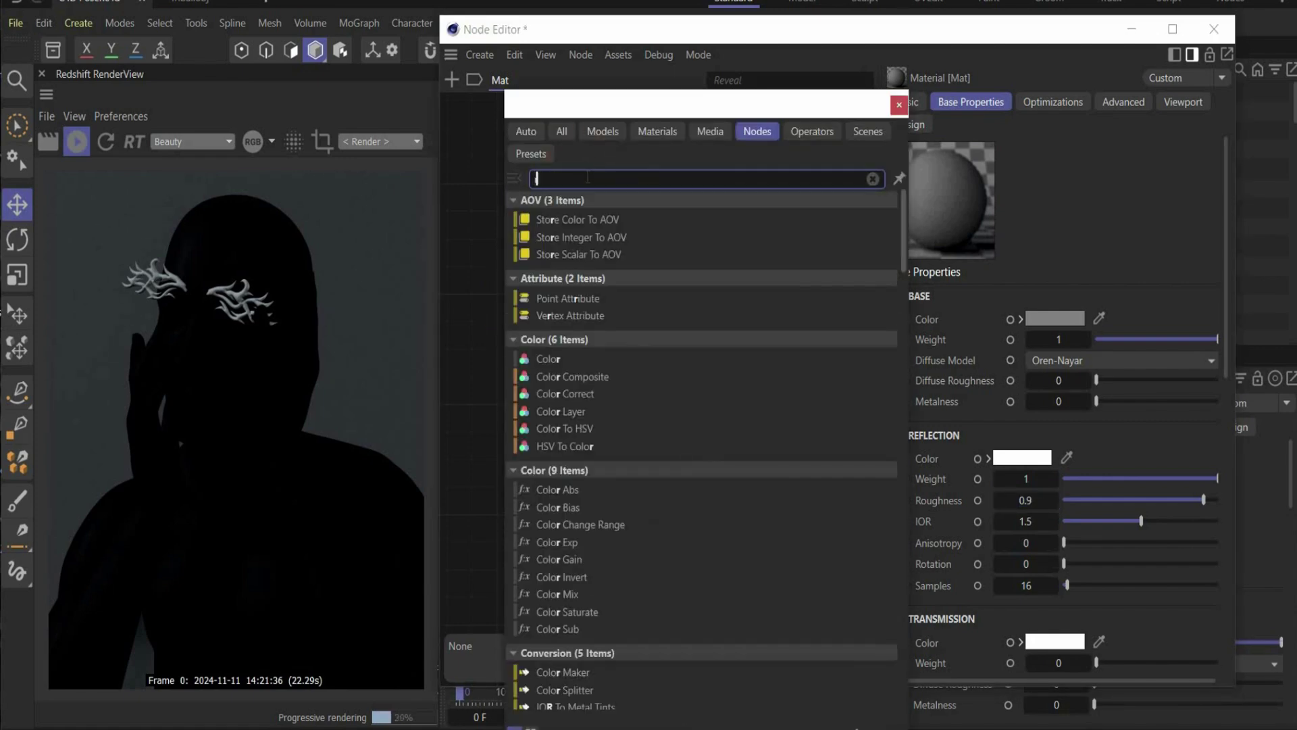
pyautogui.write('amp')
pyautogui.doubleClick(562, 315)
pyautogui.moveTo(554, 326); pyautogui.dragTo(598, 339)
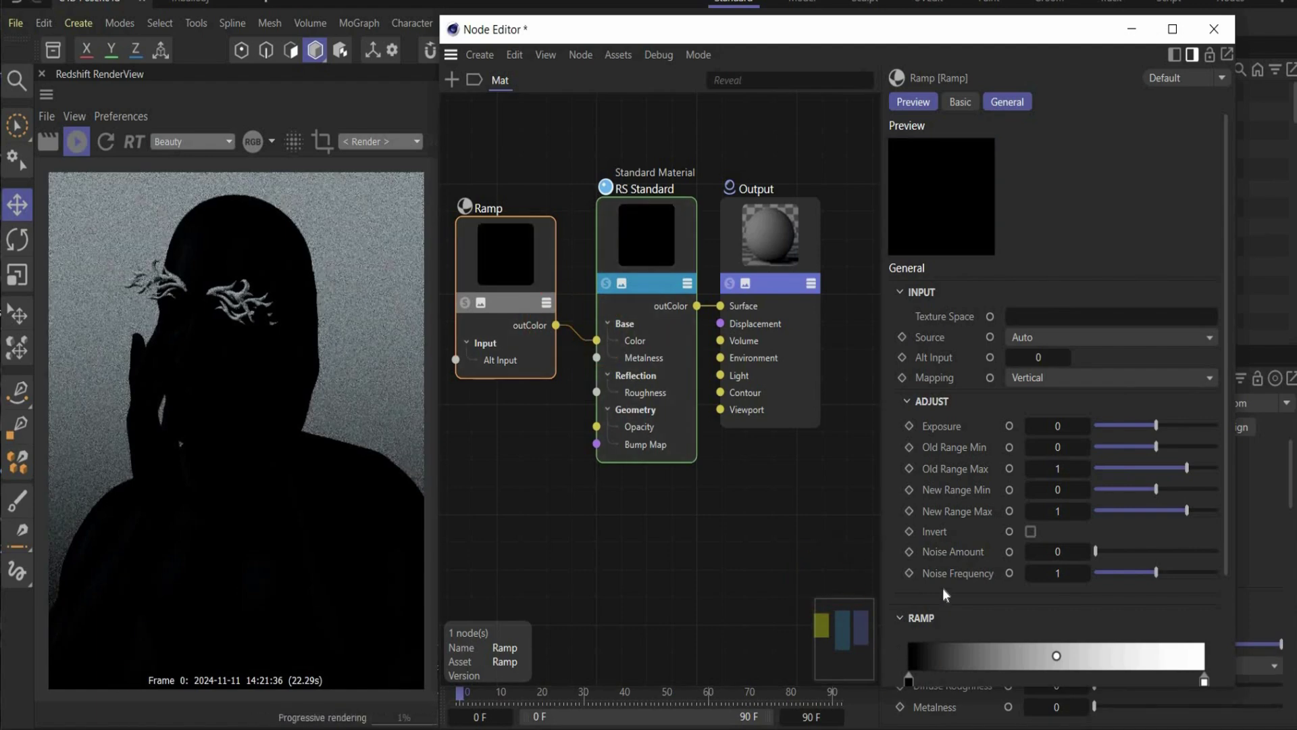
# Step: Examine the background colors in the reference picture Bild Artwork.png, then close it
pyautogui.scroll(-3, 942, 588)
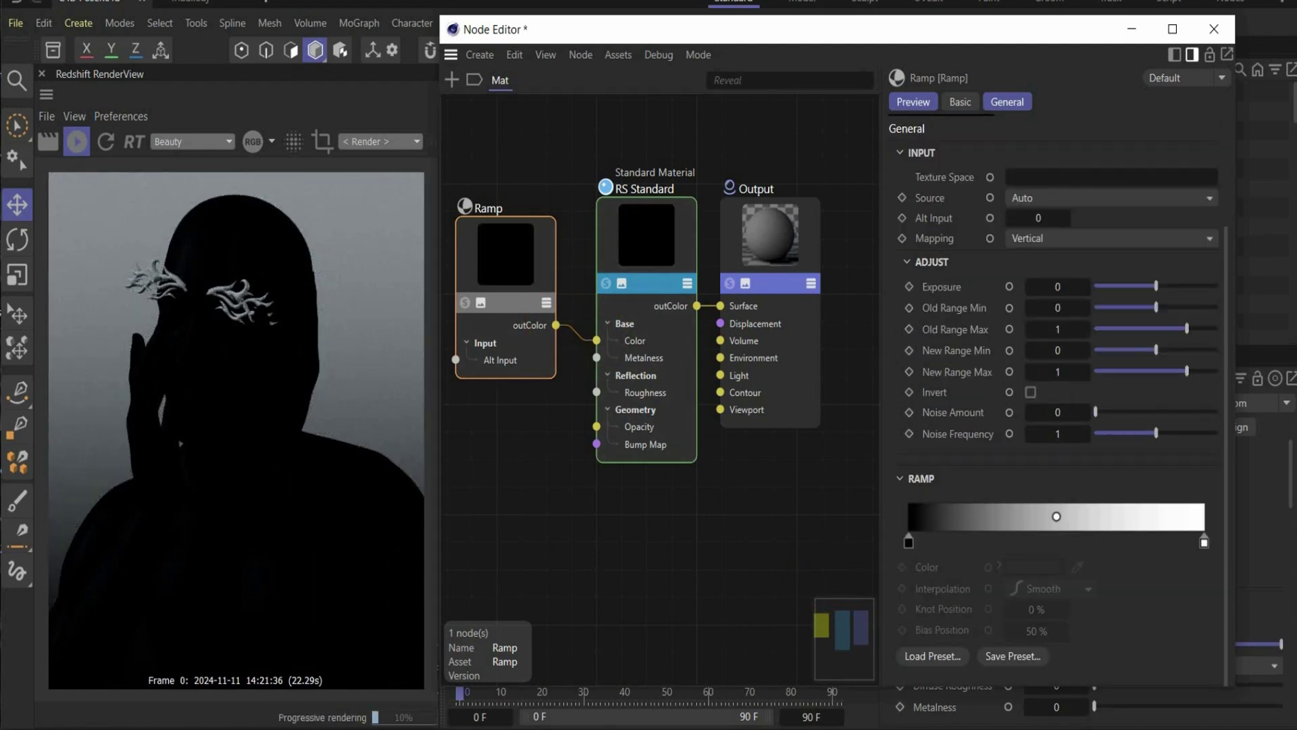
pyautogui.click(619, 724)
pyautogui.click(615, 203)
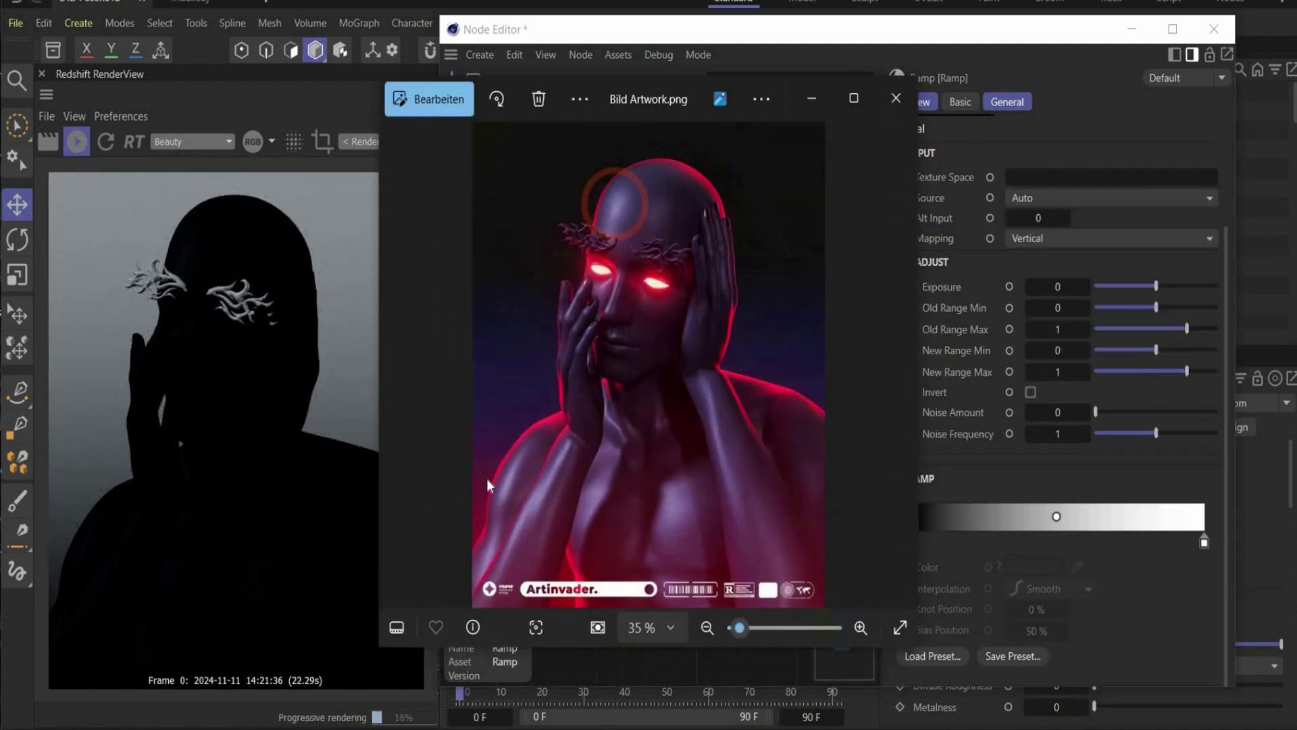
pyautogui.click(900, 107)
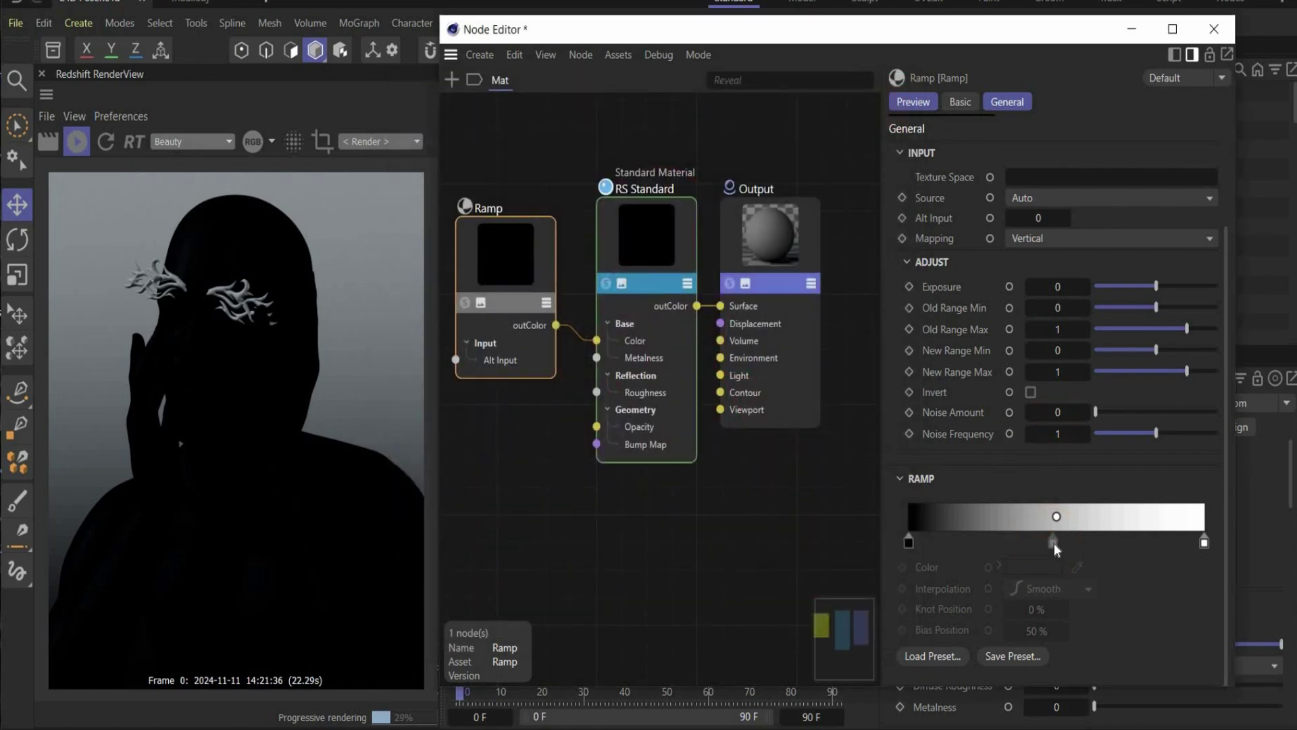
# Step: Add a middle knot at about 49% to the ramp and set the 0% knot's color to hex 020202
pyautogui.click(1053, 541)
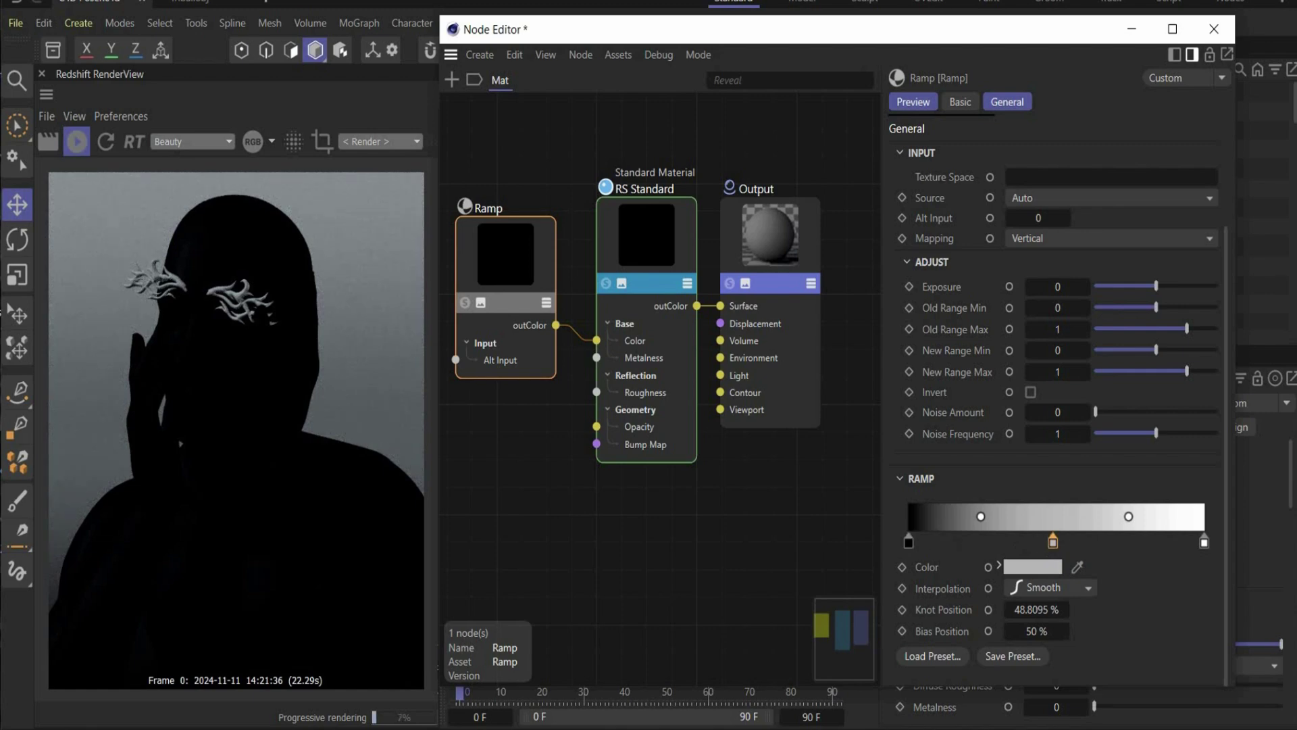
pyautogui.doubleClick(909, 541)
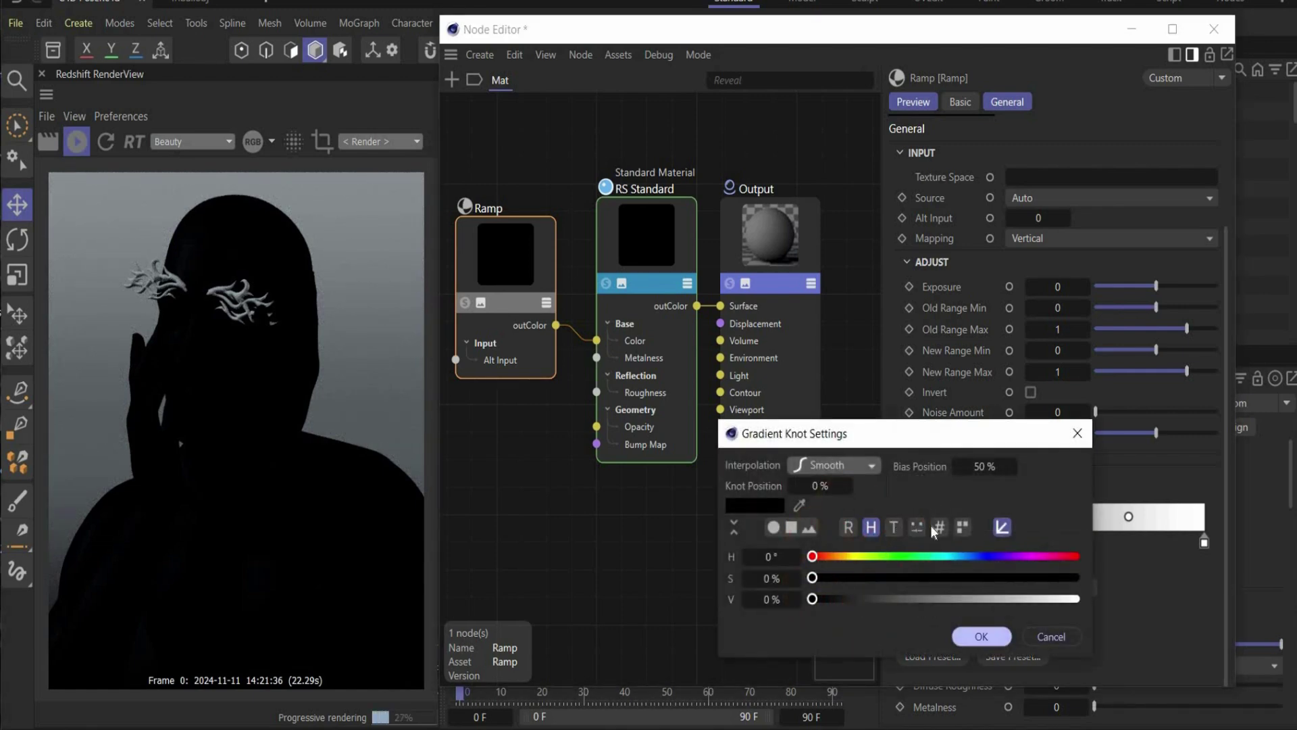
pyautogui.click(939, 527)
pyautogui.doubleClick(767, 556)
pyautogui.write('020202')
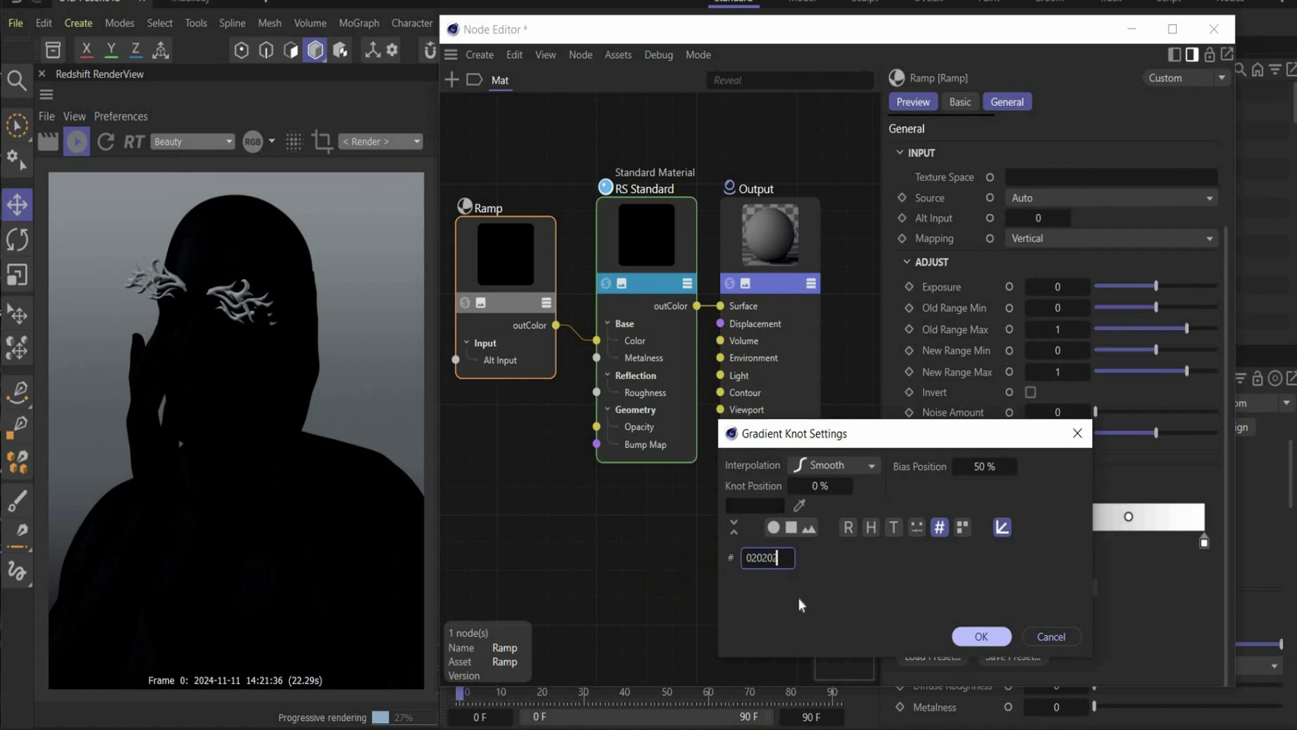
pyautogui.click(980, 636)
# Step: Set the ramp's middle knot color to hex 040512
pyautogui.click(1052, 541)
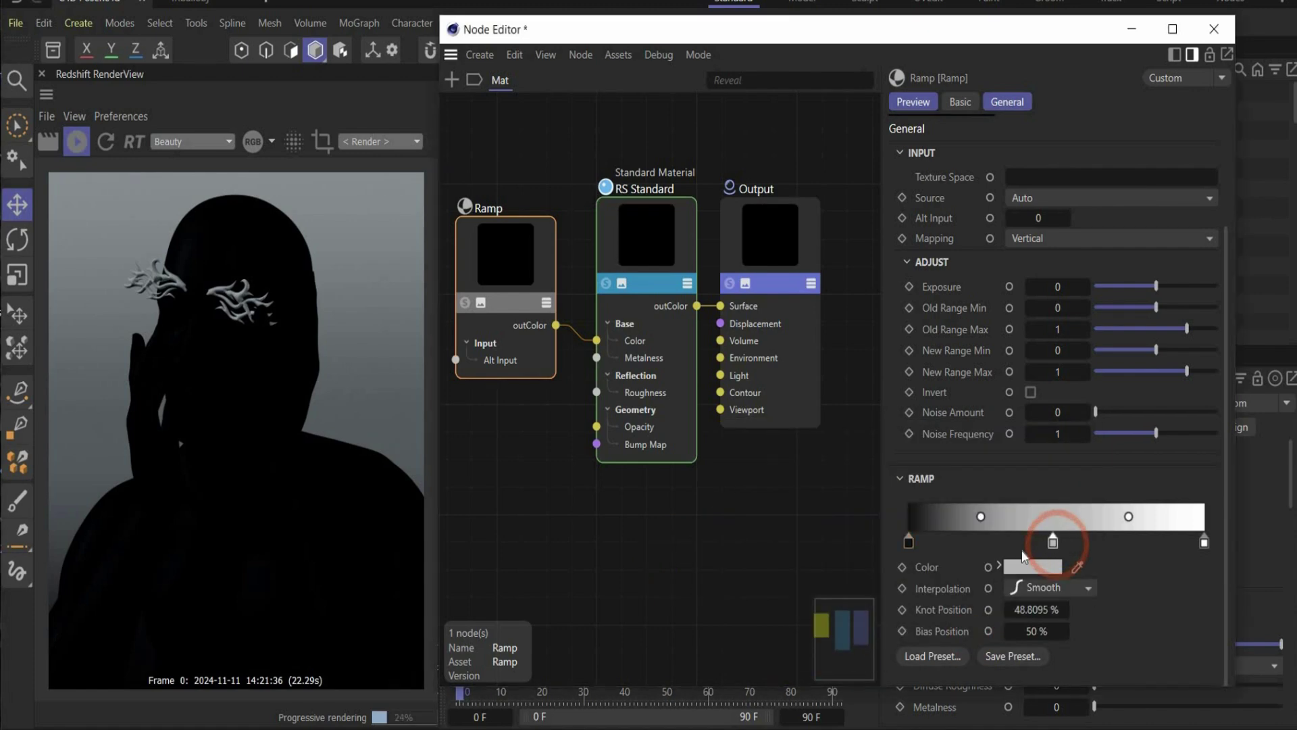
pyautogui.doubleClick(1052, 542)
pyautogui.click(950, 531)
pyautogui.doubleClick(772, 560)
pyautogui.write('040512')
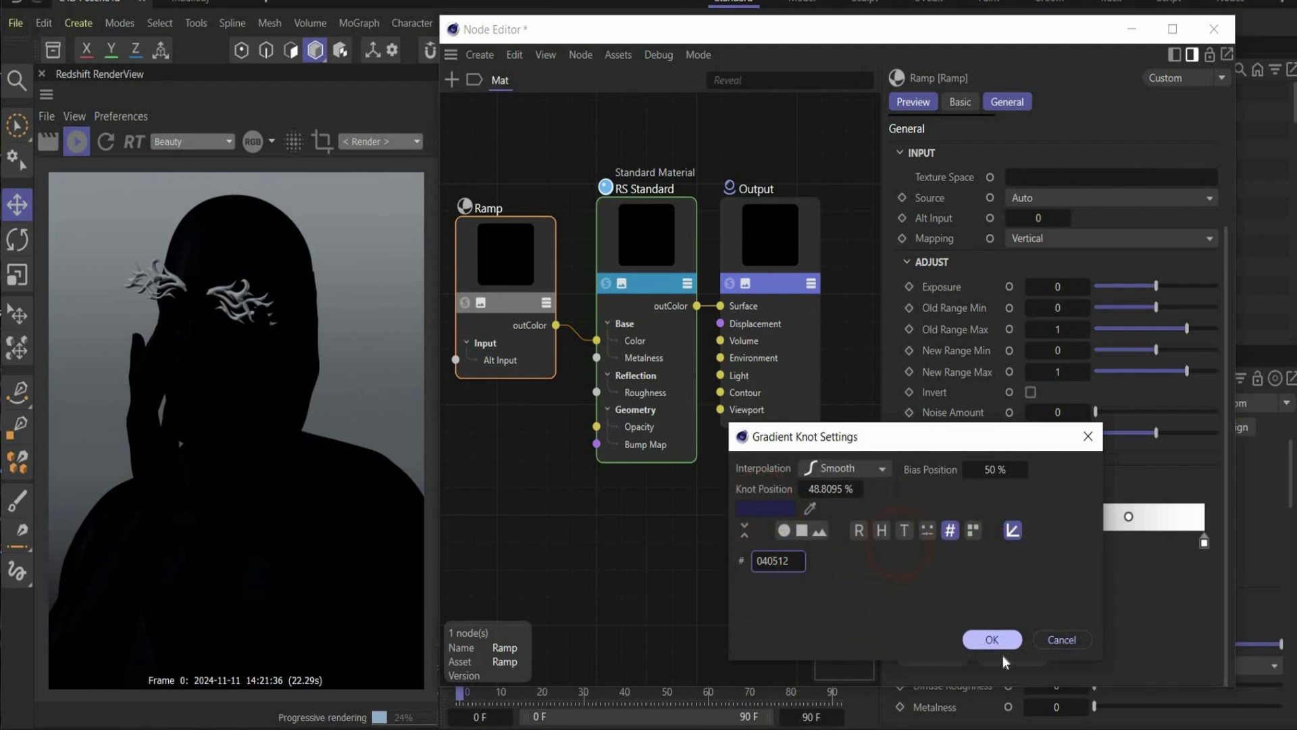
pyautogui.click(990, 646)
# Step: Set the ramp's 100% knot color to hex 330101 and invert the ramp
pyautogui.click(1204, 541)
pyautogui.doubleClick(1204, 541)
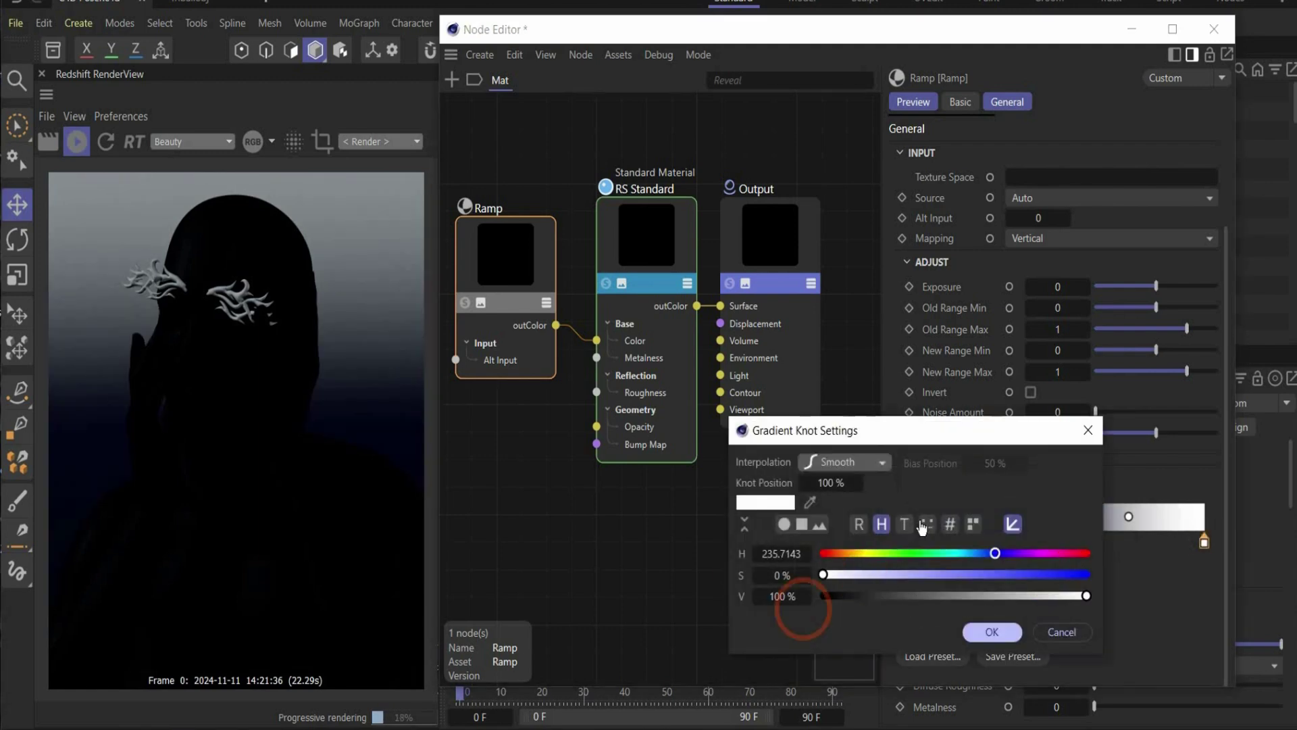
pyautogui.click(950, 524)
pyautogui.write('330101')
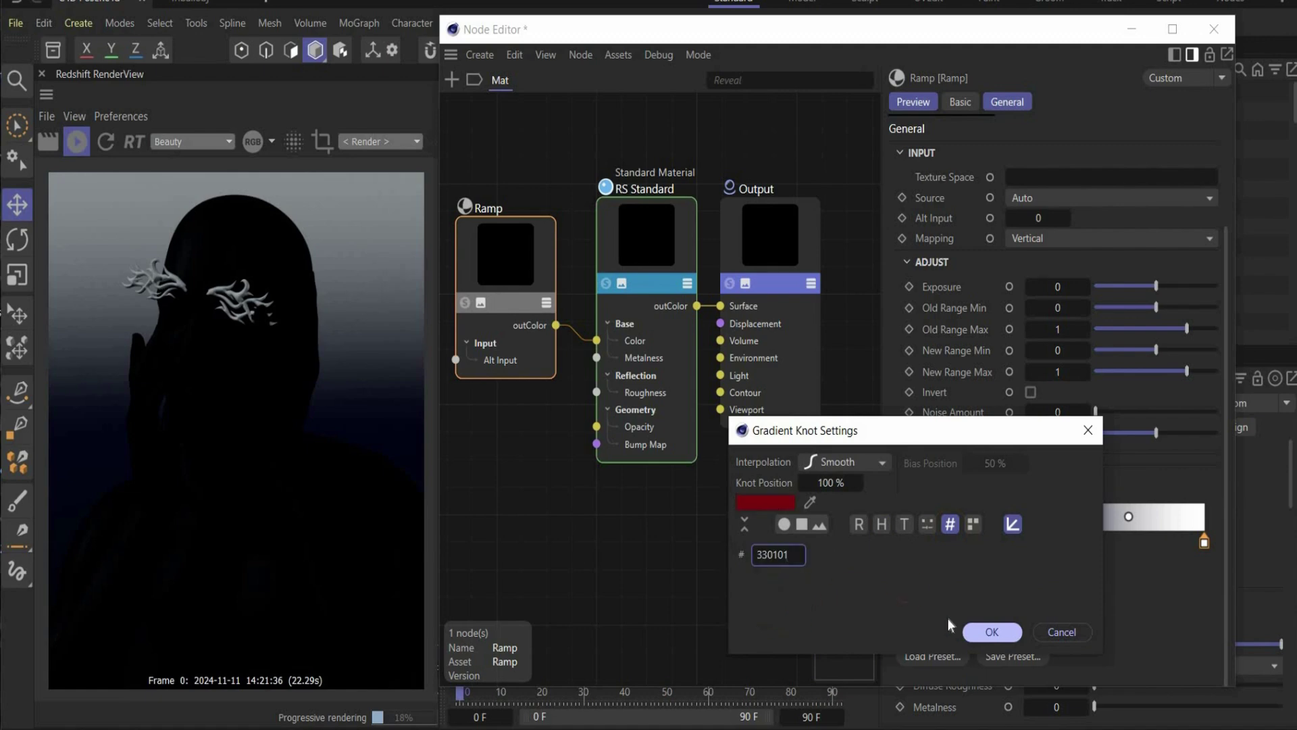
pyautogui.click(990, 631)
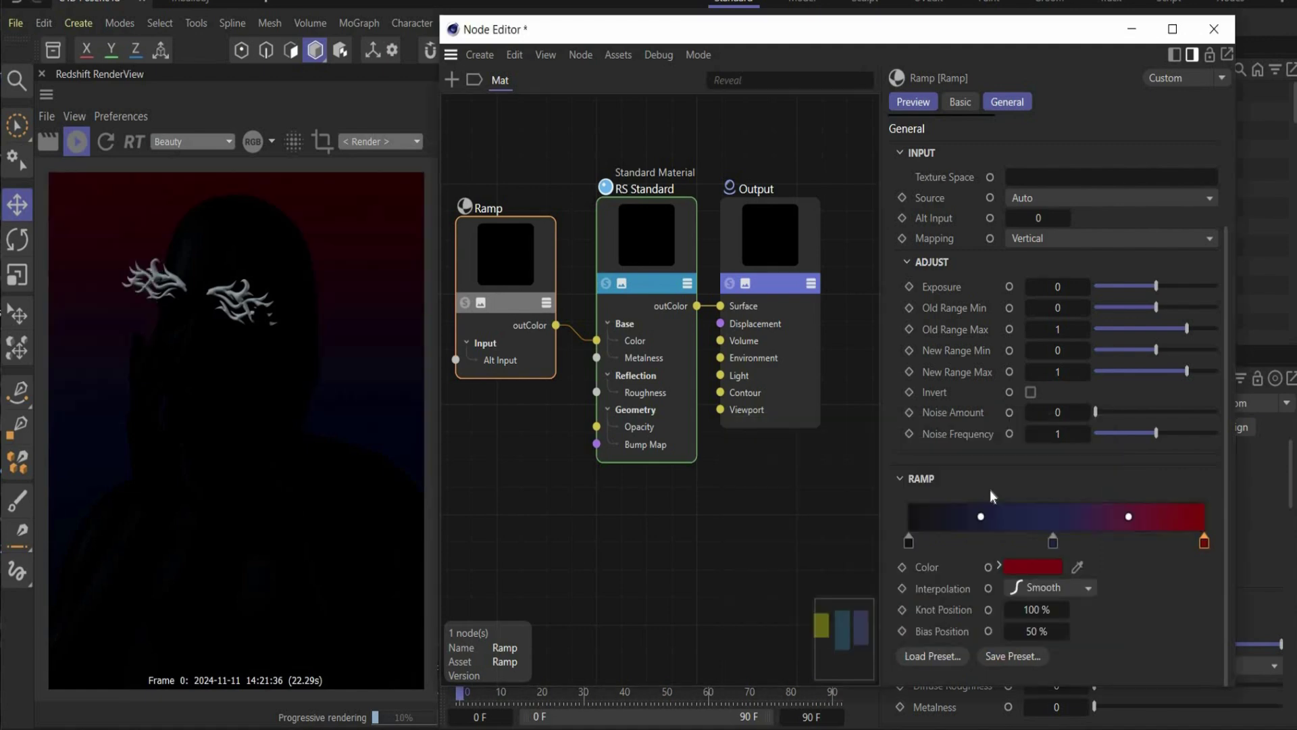
pyautogui.click(1030, 392)
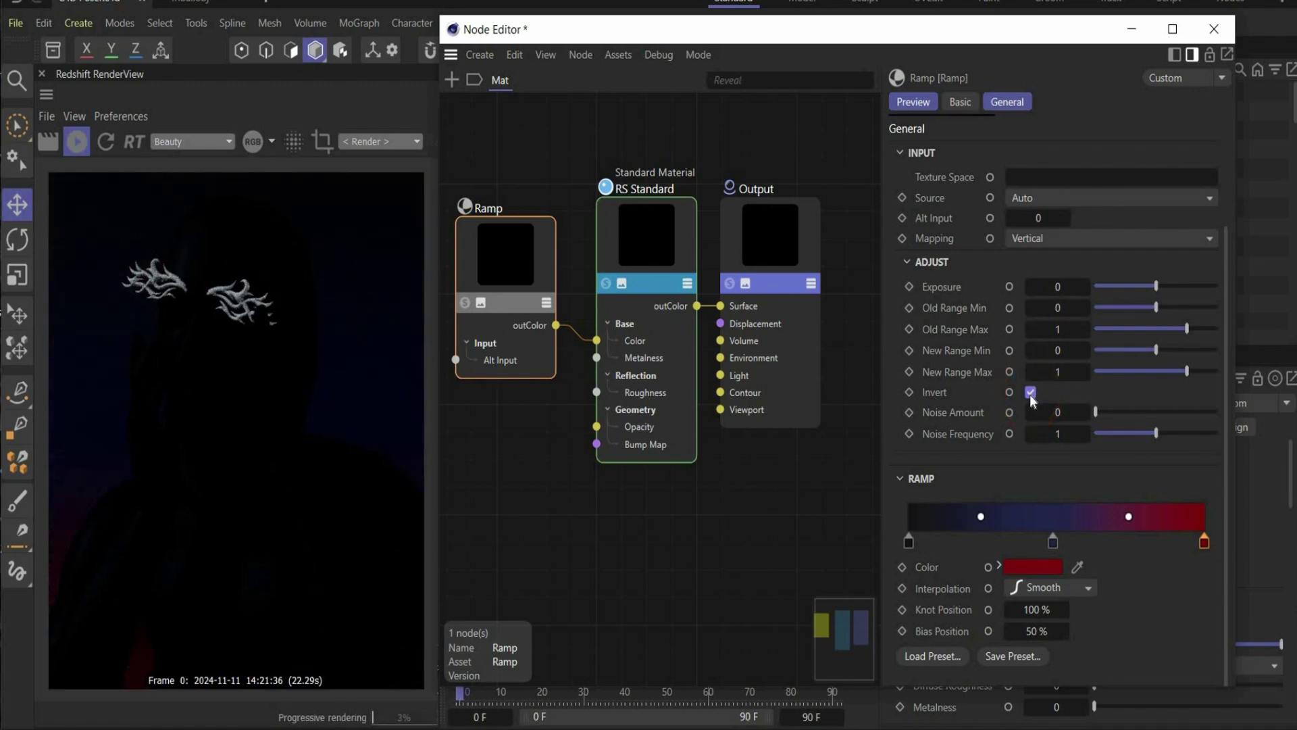
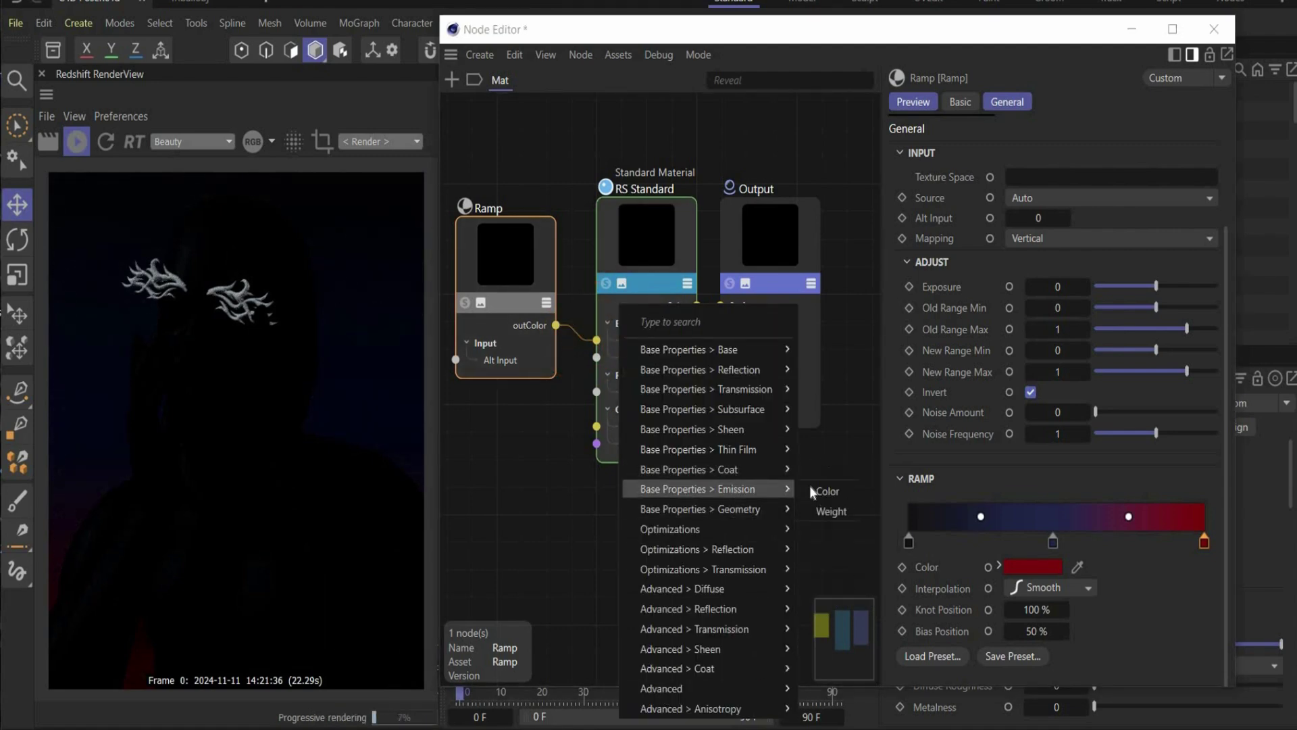
# Step: Connect the ramp to the background material's emission color, set the emission weight to 1, and close the node editor
pyautogui.click(827, 488)
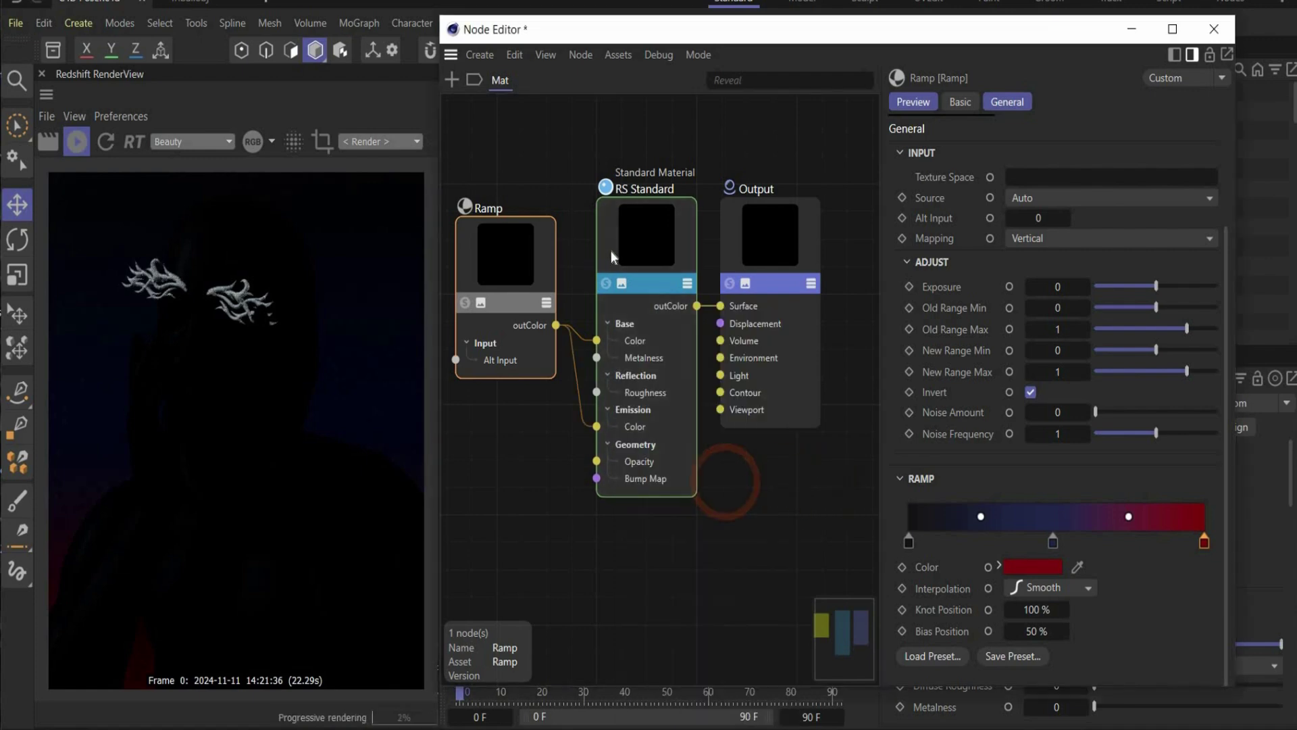
pyautogui.click(618, 251)
pyautogui.scroll(-5, 932, 601)
pyautogui.click(996, 568)
pyautogui.write('1')
pyautogui.press('Return')
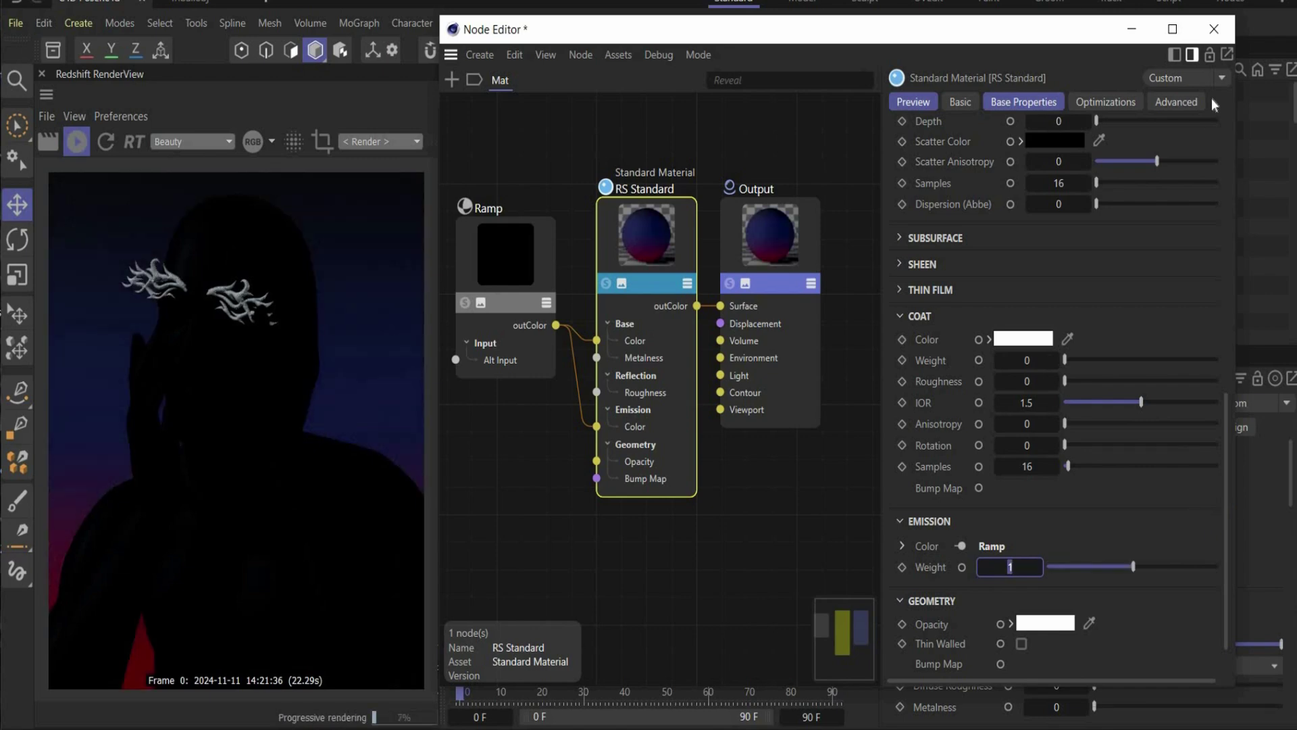
pyautogui.click(1214, 29)
# Step: Open the Face material for node editing and set its reflection color to white
pyautogui.scroll(1, 736, 521)
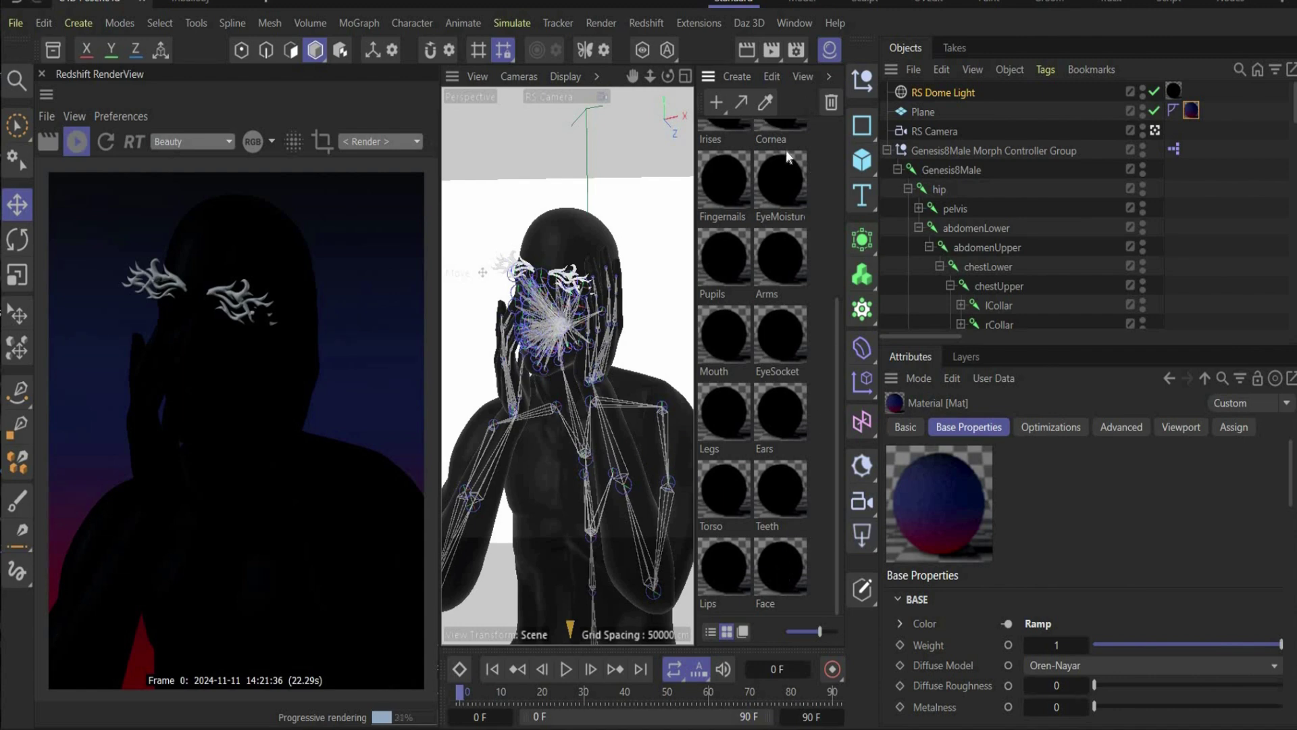
pyautogui.scroll(4, 750, 415)
pyautogui.scroll(-4, 786, 392)
pyautogui.doubleClick(782, 566)
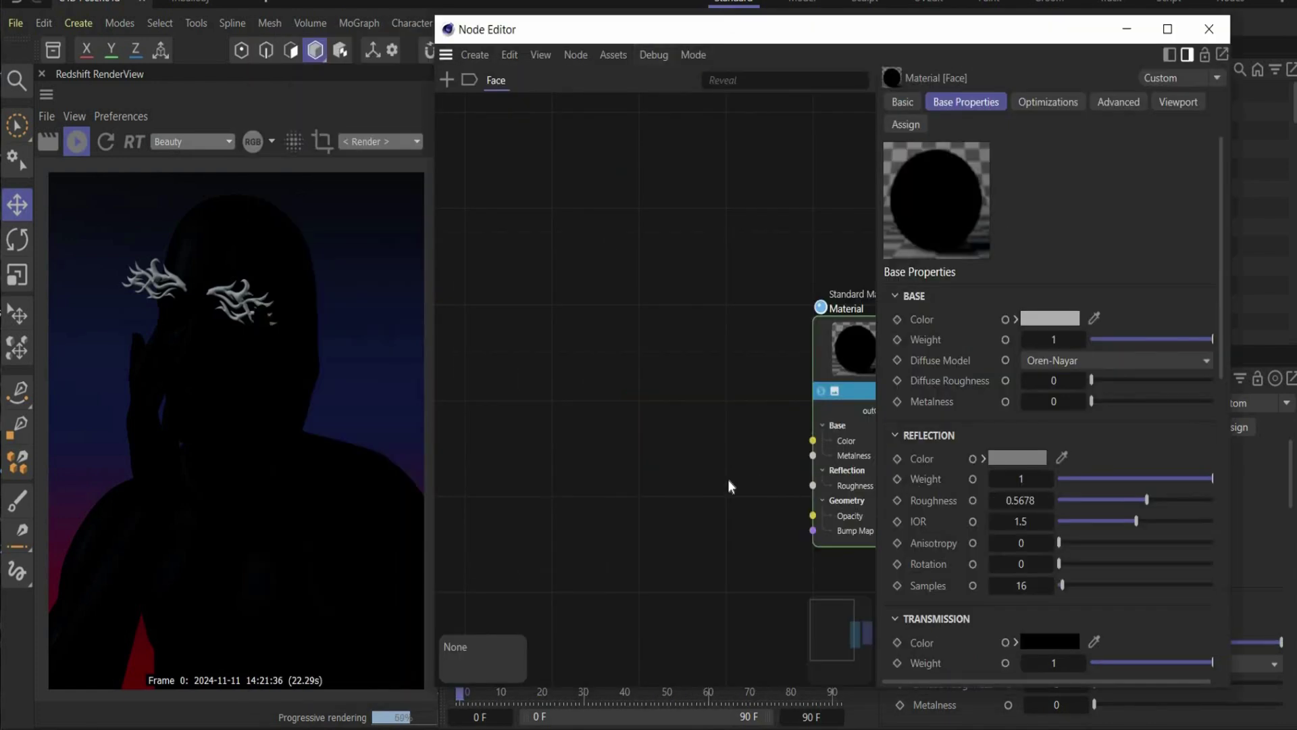
pyautogui.scroll(-5, 719, 486)
pyautogui.scroll(6, 719, 486)
pyautogui.moveTo(748, 519); pyautogui.dragTo(548, 544, button='middle')
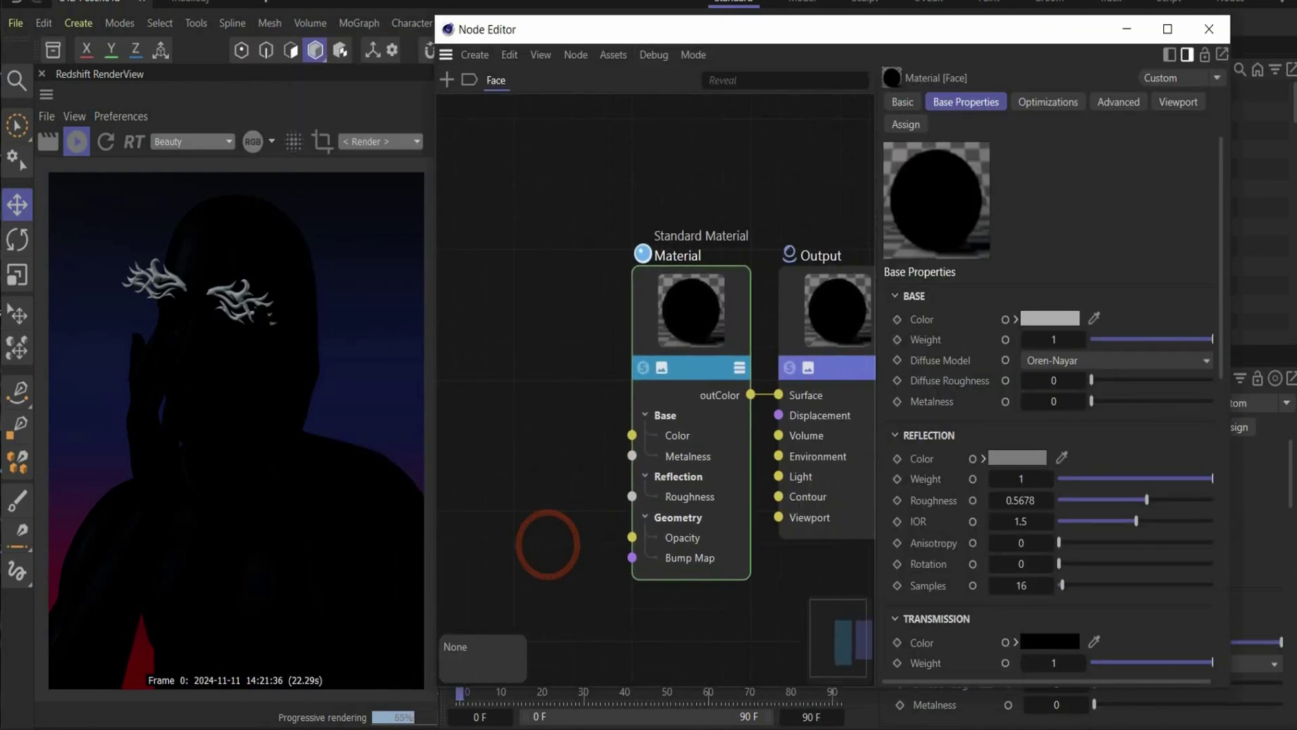
pyautogui.click(1000, 461)
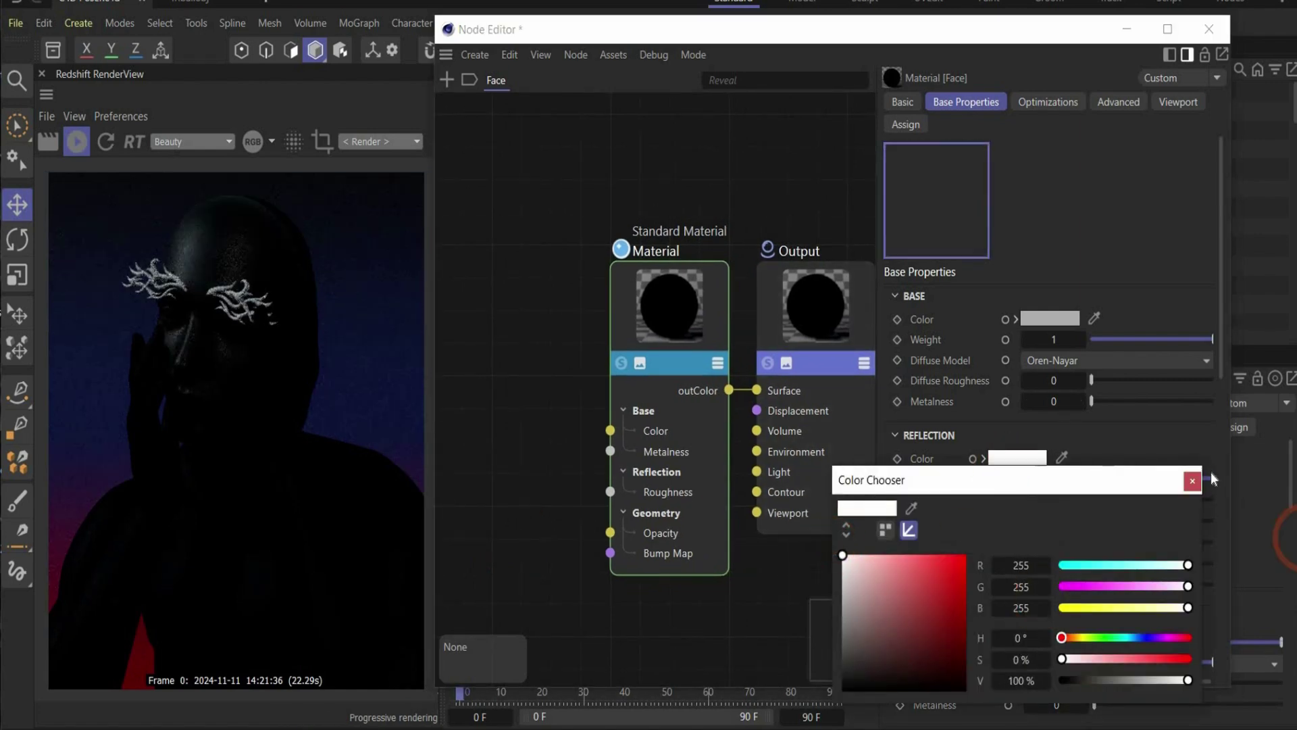
pyautogui.click(1192, 480)
# Step: Set both the transmission weight and the emission weight of the Face material to 0
pyautogui.scroll(-2, 1047, 551)
pyautogui.click(1047, 551)
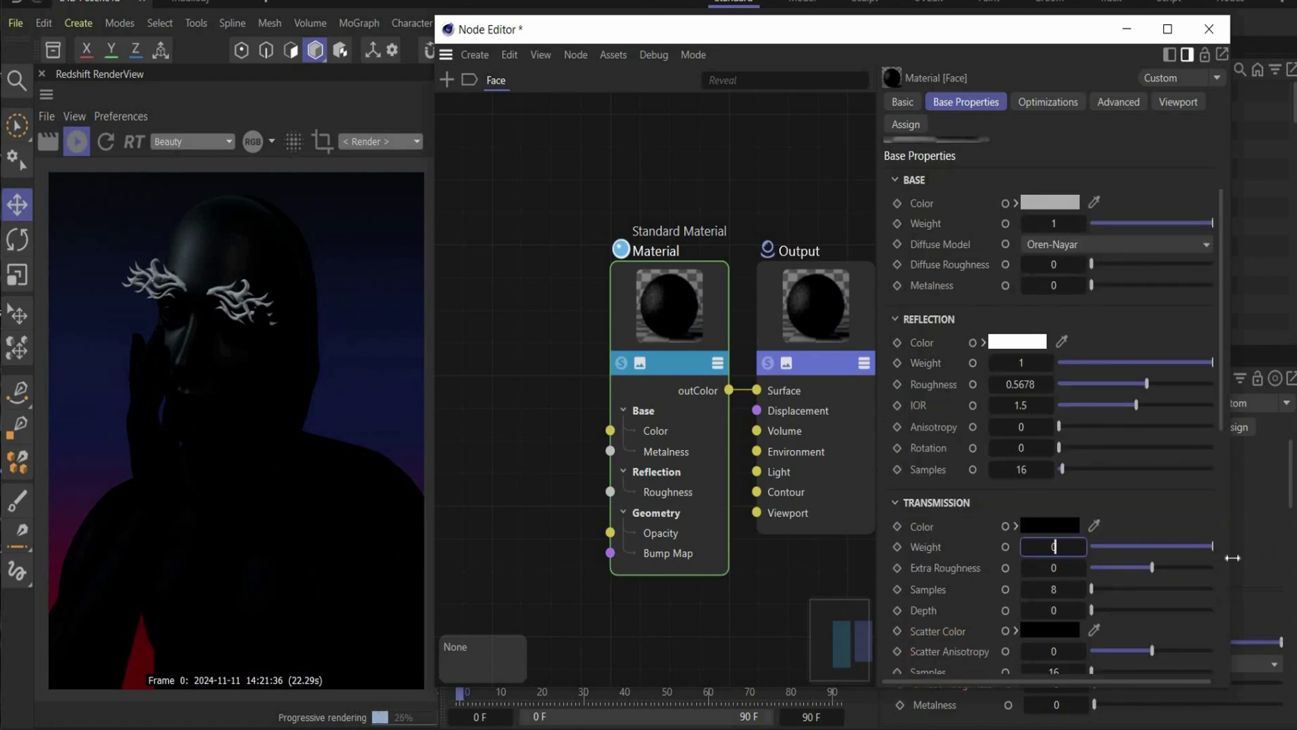
pyautogui.press('Return')
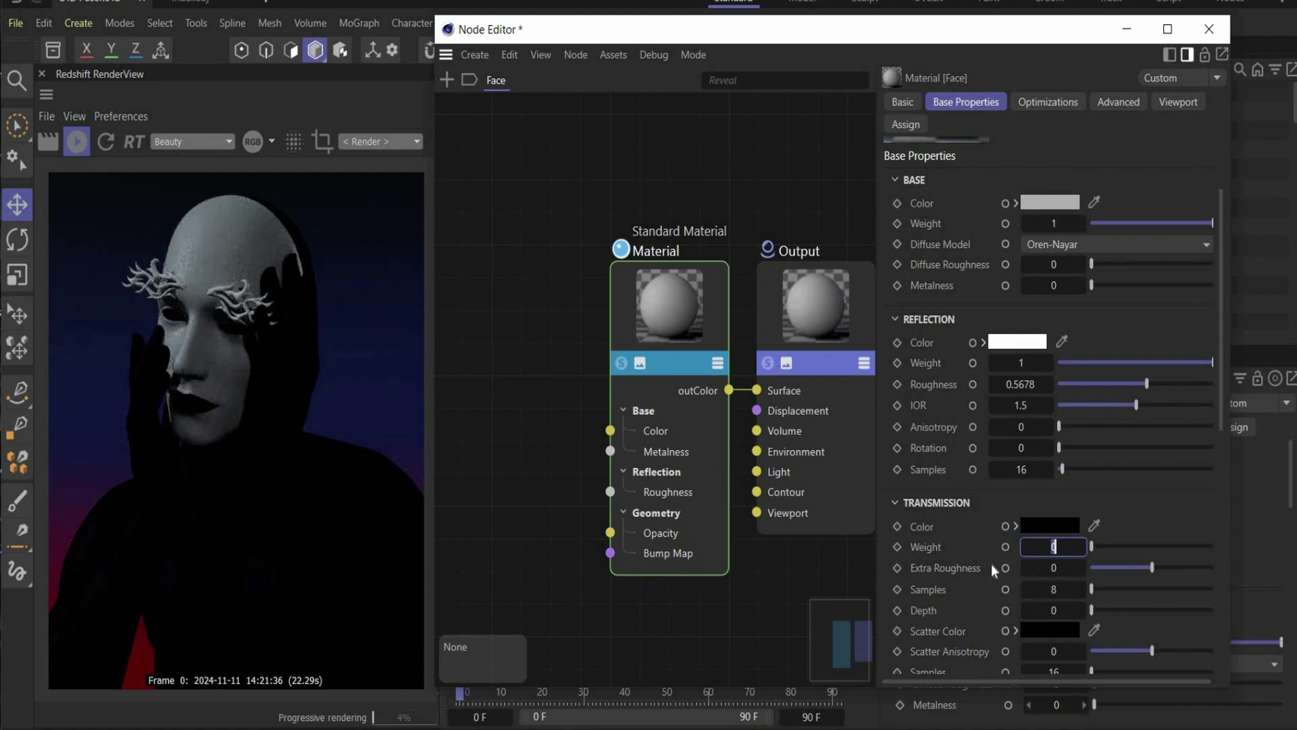
pyautogui.scroll(-4, 945, 547)
pyautogui.scroll(-5, 905, 527)
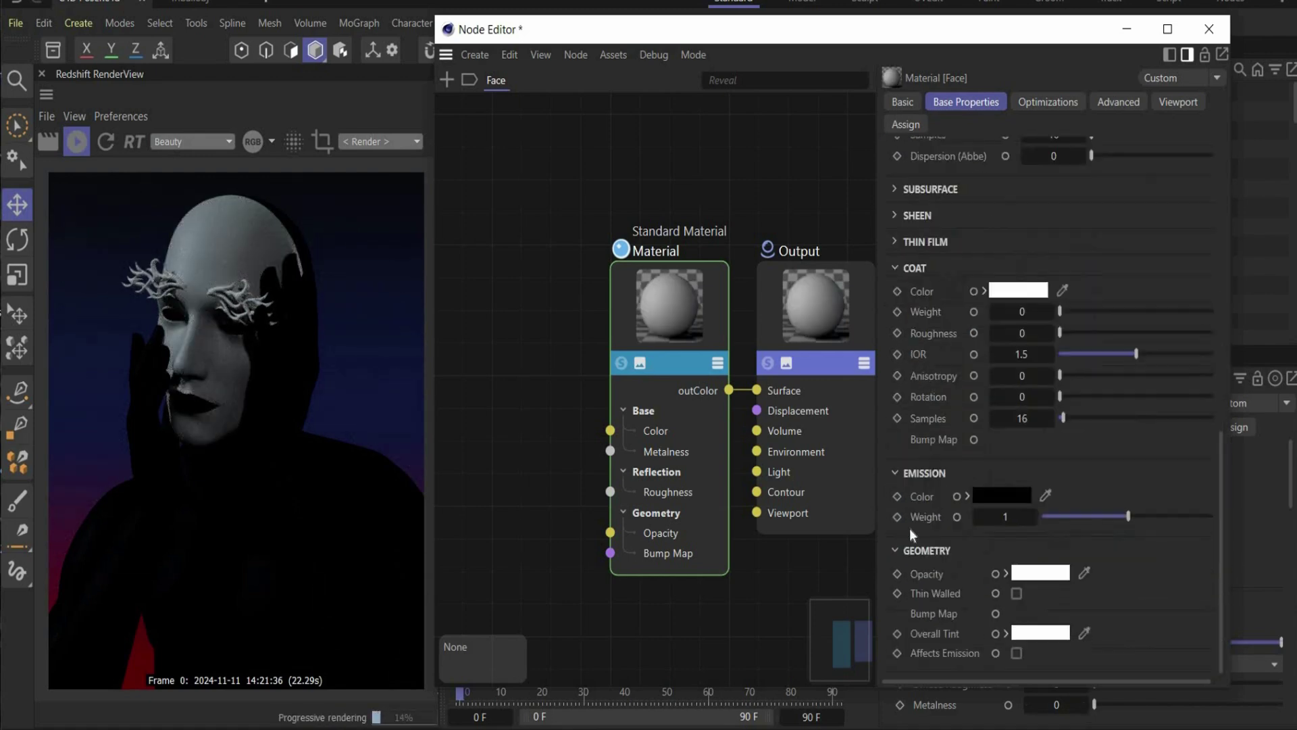
pyautogui.write('0.2')
pyautogui.press('Return')
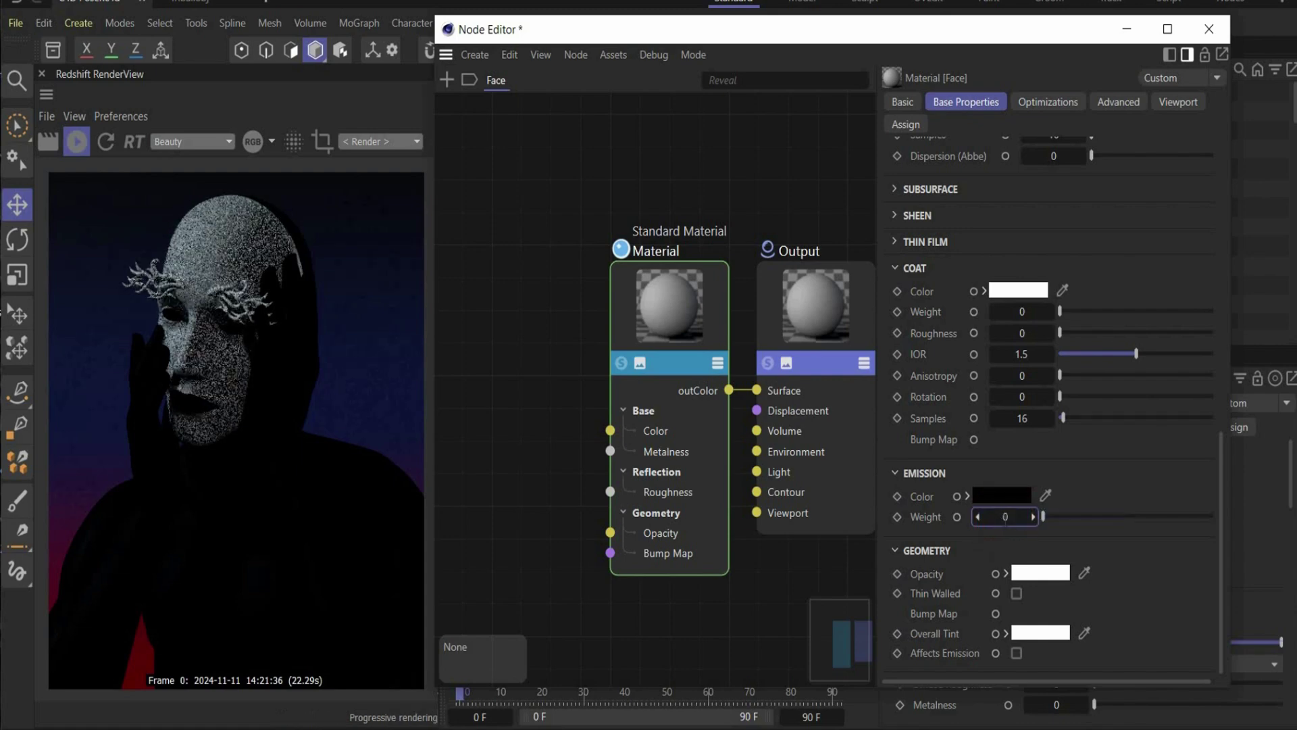
pyautogui.click(1011, 440)
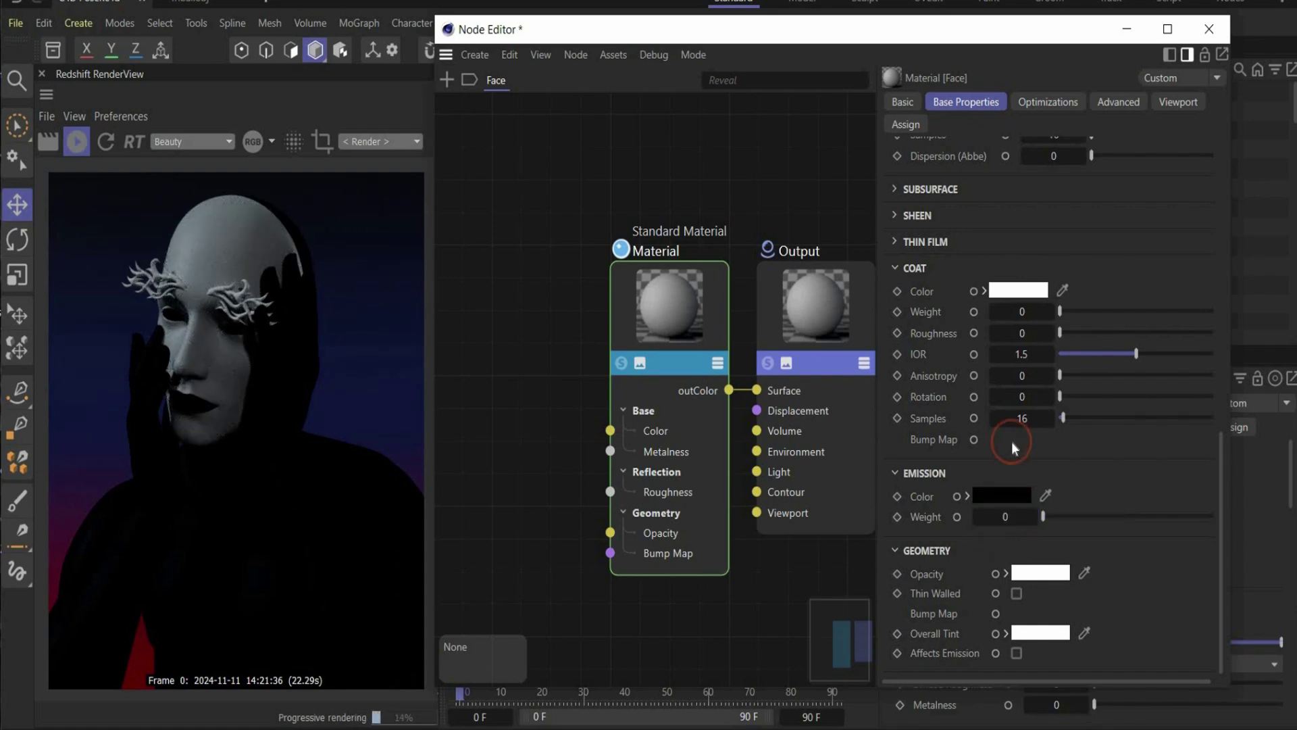
# Step: Set the Face material's metalness to 0.25 and its reflection roughness to 0.5
pyautogui.scroll(10, 1072, 398)
pyautogui.click(1050, 414)
pyautogui.click(1053, 402)
pyautogui.write('0.25')
pyautogui.press('Return')
pyautogui.click(1018, 500)
pyautogui.write('0.5')
pyautogui.press('Return')
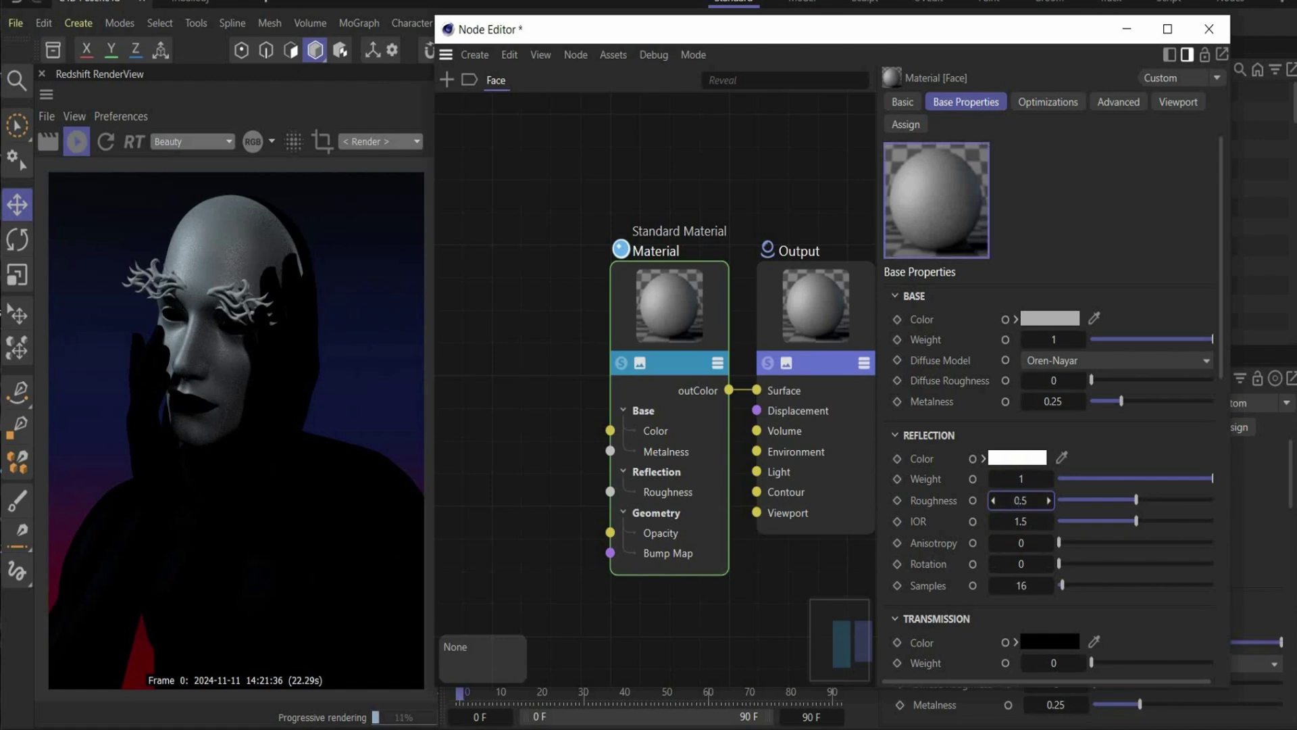
# Step: Add Ramp and Fresnel nodes, feeding the Fresnel into the ramp's Alt Input and the ramp into the Face material's base color
pyautogui.scroll(-5, 521, 330)
pyautogui.scroll(4, 520, 330)
pyautogui.moveTo(522, 330); pyautogui.dragTo(599, 294, button='middle')
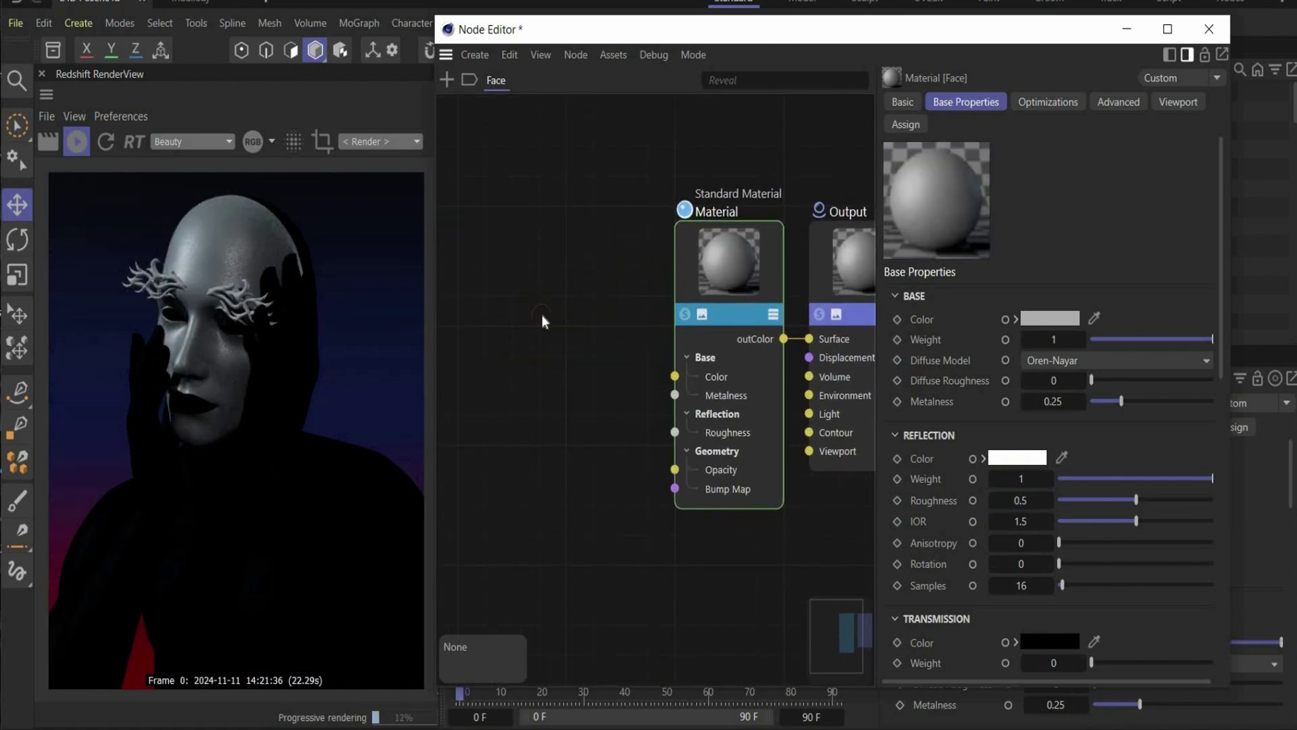
pyautogui.press('Tab')
pyautogui.write('ramp')
pyautogui.click(578, 201)
pyautogui.moveTo(504, 363); pyautogui.dragTo(526, 384)
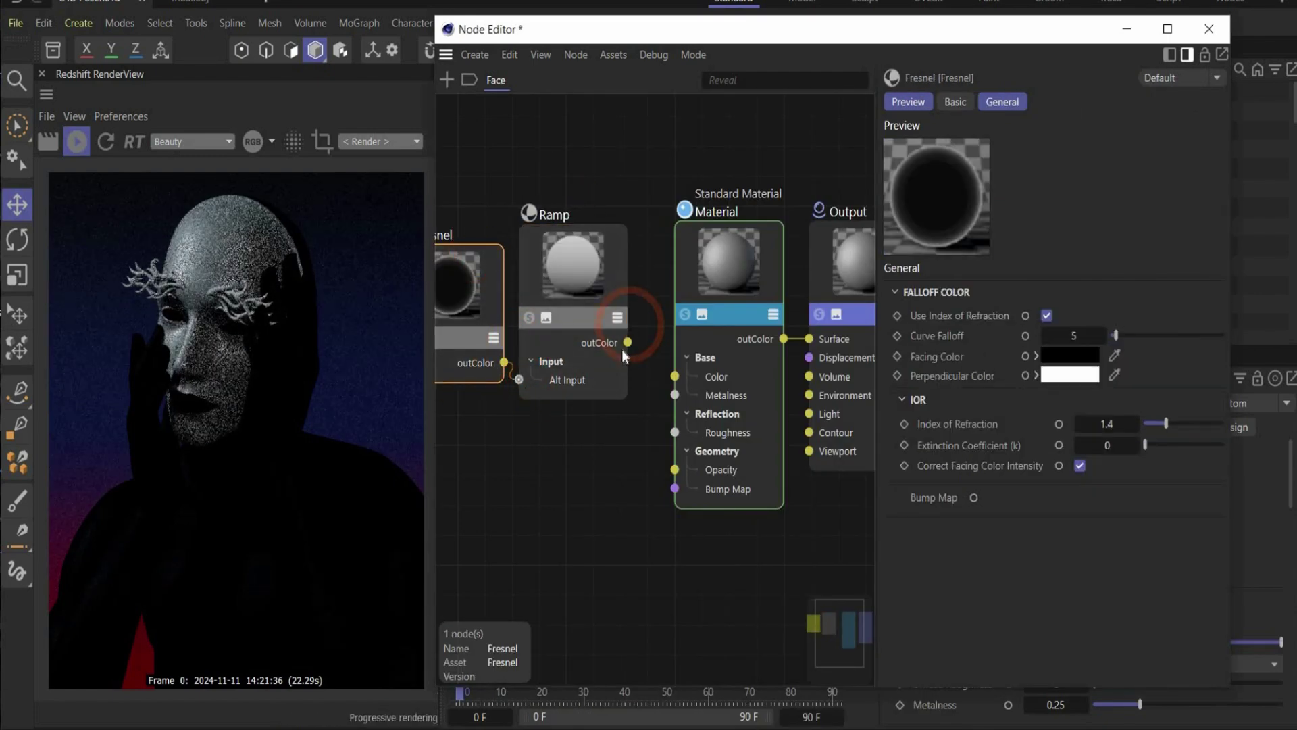
pyautogui.moveTo(627, 341); pyautogui.dragTo(676, 376)
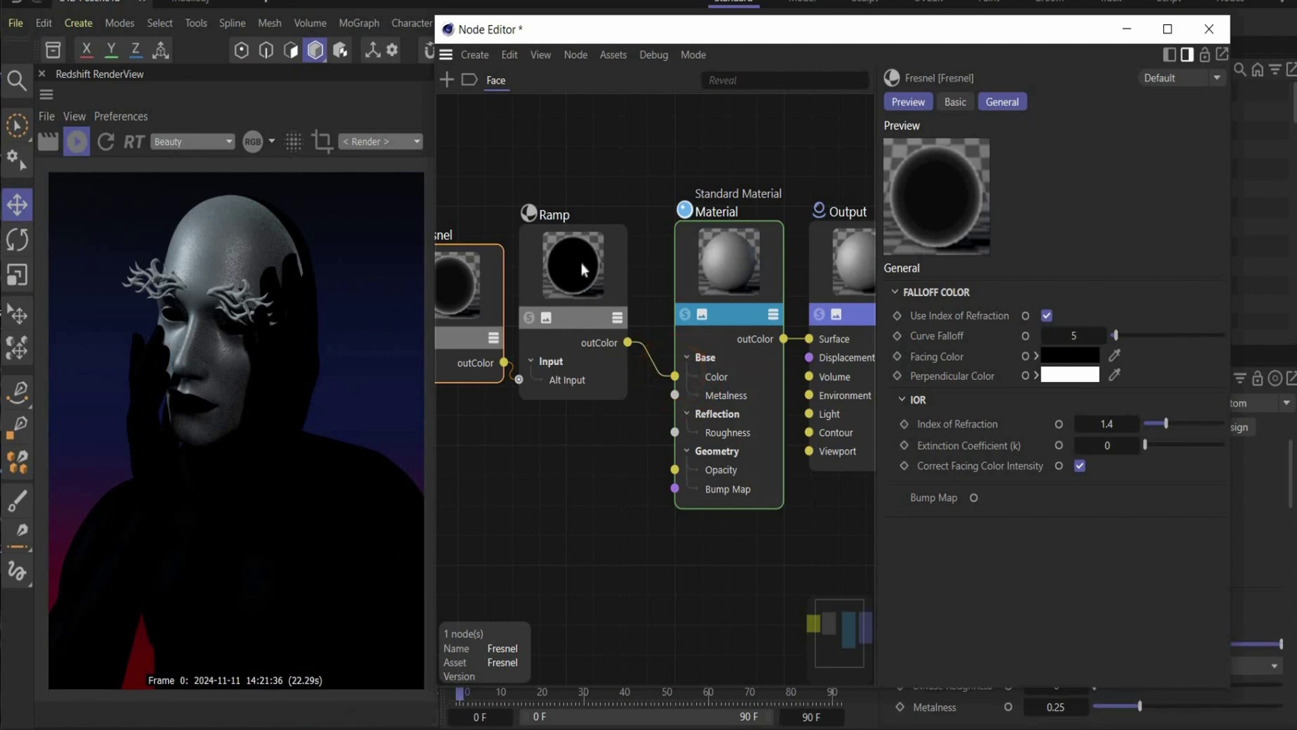
# Step: Set the color of the Face ramp's black starting knot to hex 030305
pyautogui.click(579, 269)
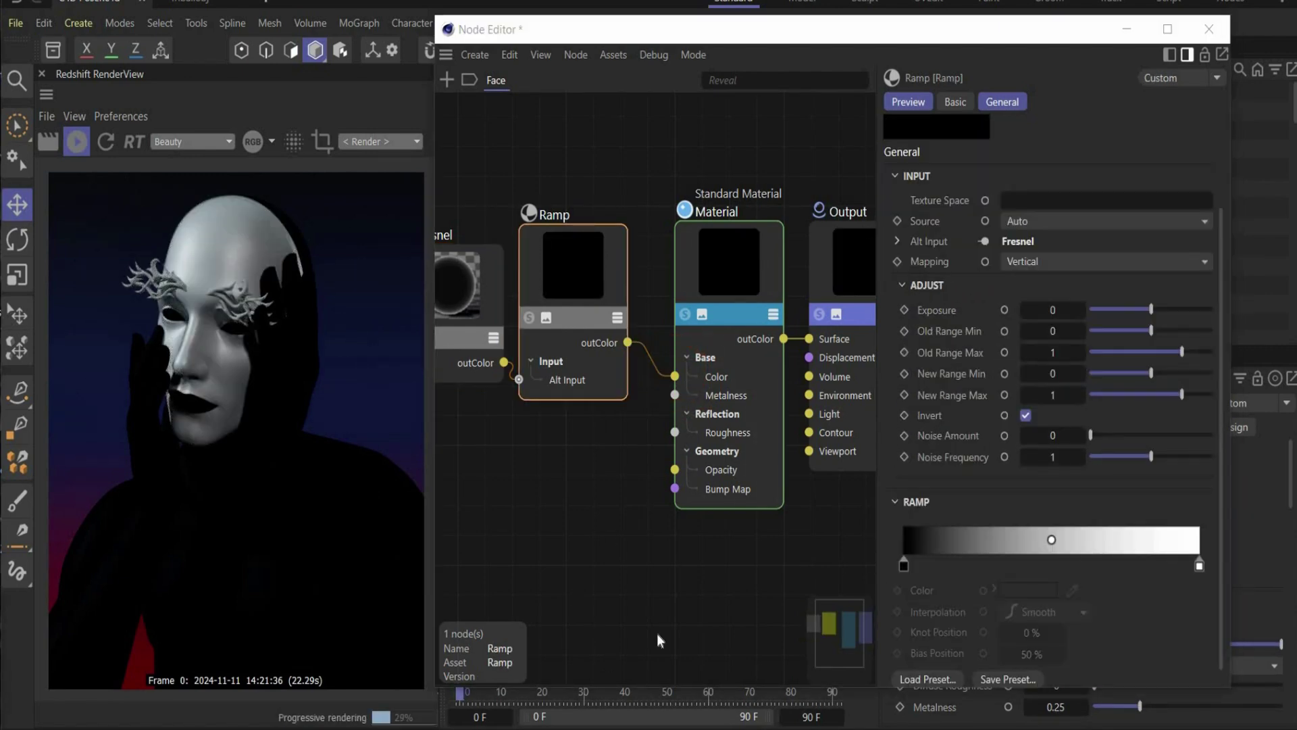
pyautogui.click(966, 564)
pyautogui.doubleClick(909, 567)
pyautogui.click(943, 552)
pyautogui.click(784, 582)
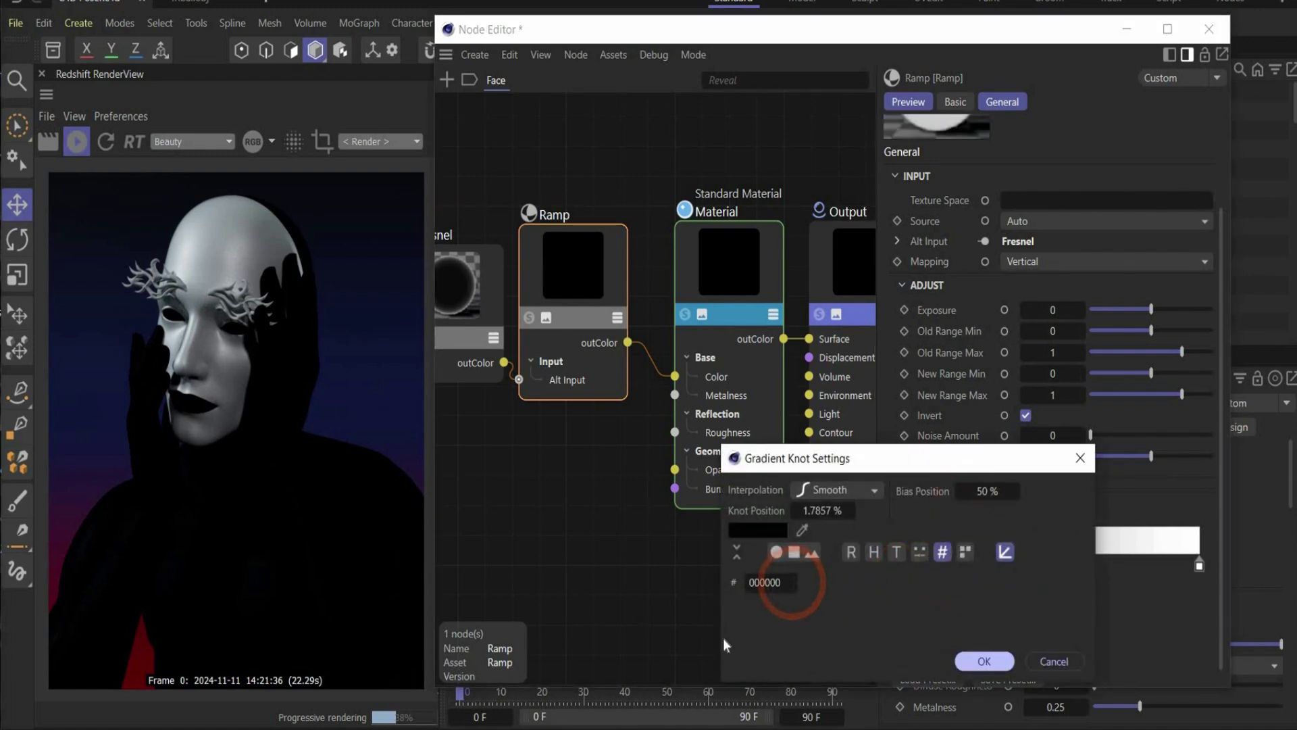
pyautogui.write('030305')
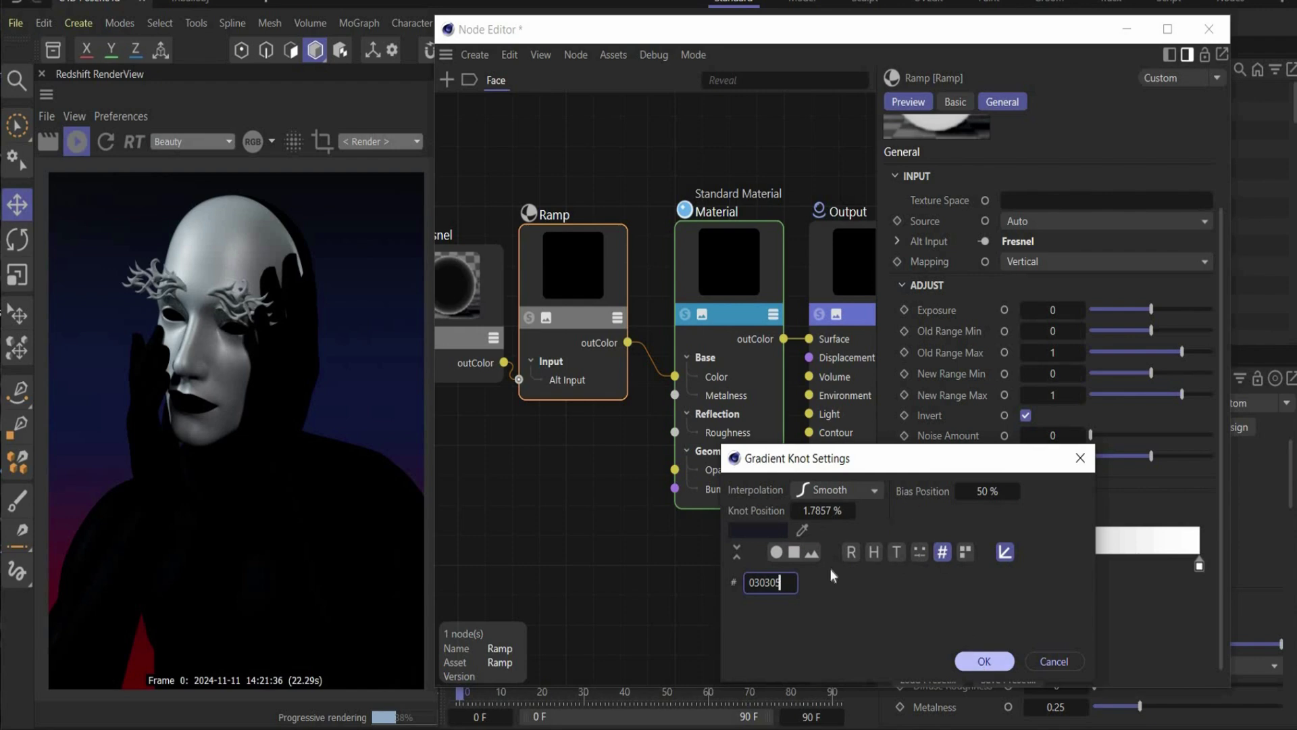
pyautogui.click(985, 663)
# Step: Set the Face ramp's 100% knot color to hex 211831 and move the dark starting knot to about 47.3%
pyautogui.click(1199, 558)
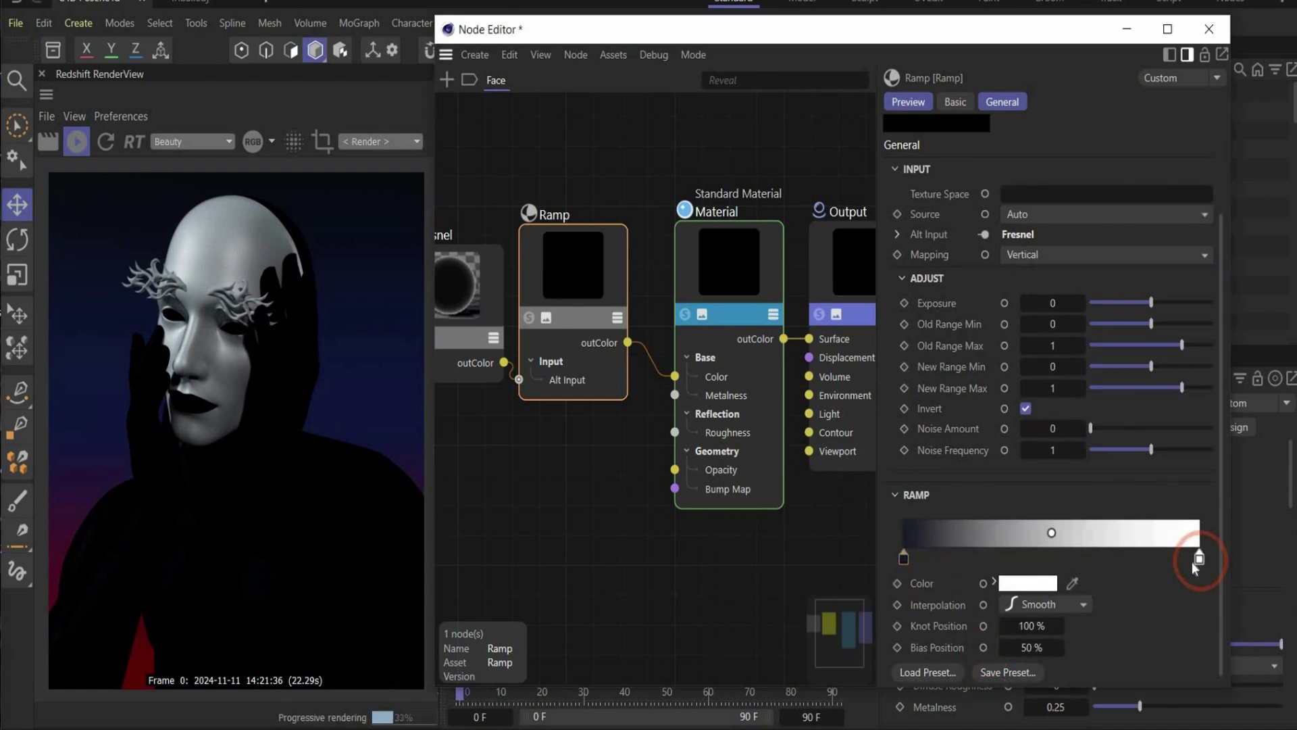
pyautogui.doubleClick(1200, 558)
pyautogui.click(951, 546)
pyautogui.click(791, 595)
pyautogui.doubleClick(777, 577)
pyautogui.write('211831')
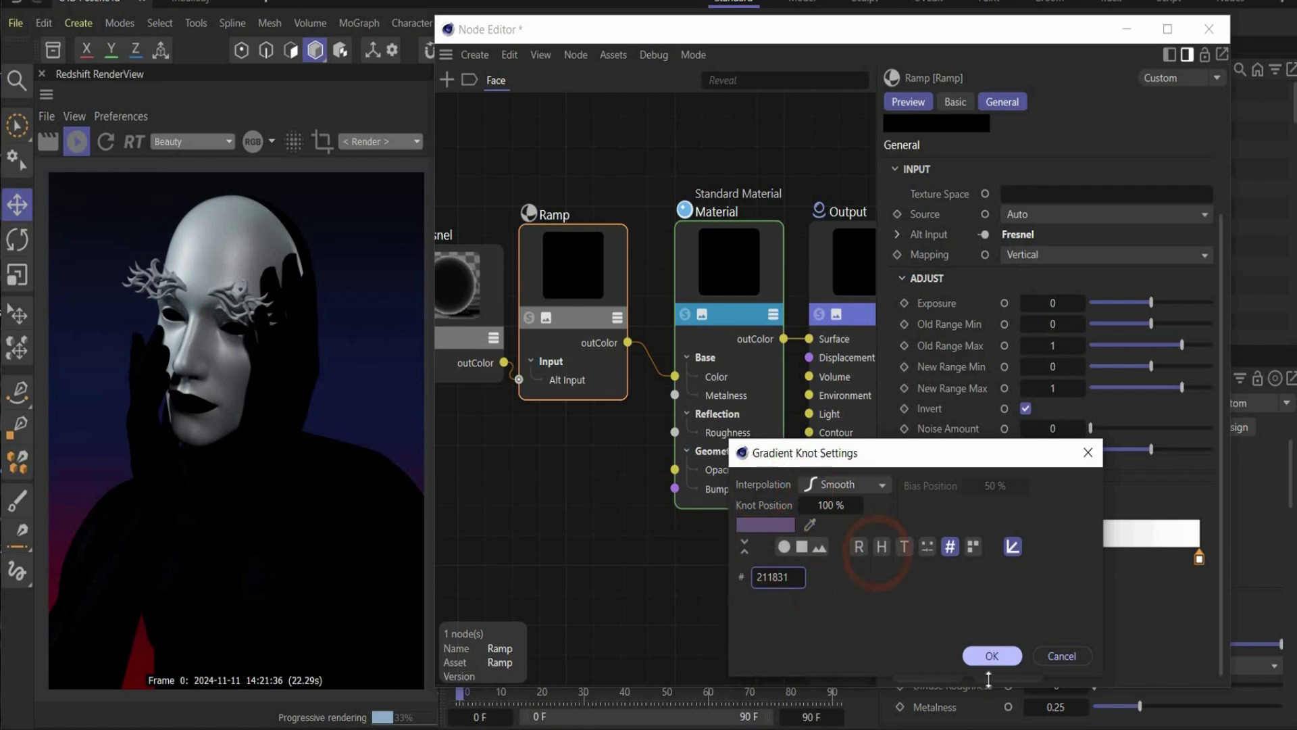
pyautogui.click(987, 655)
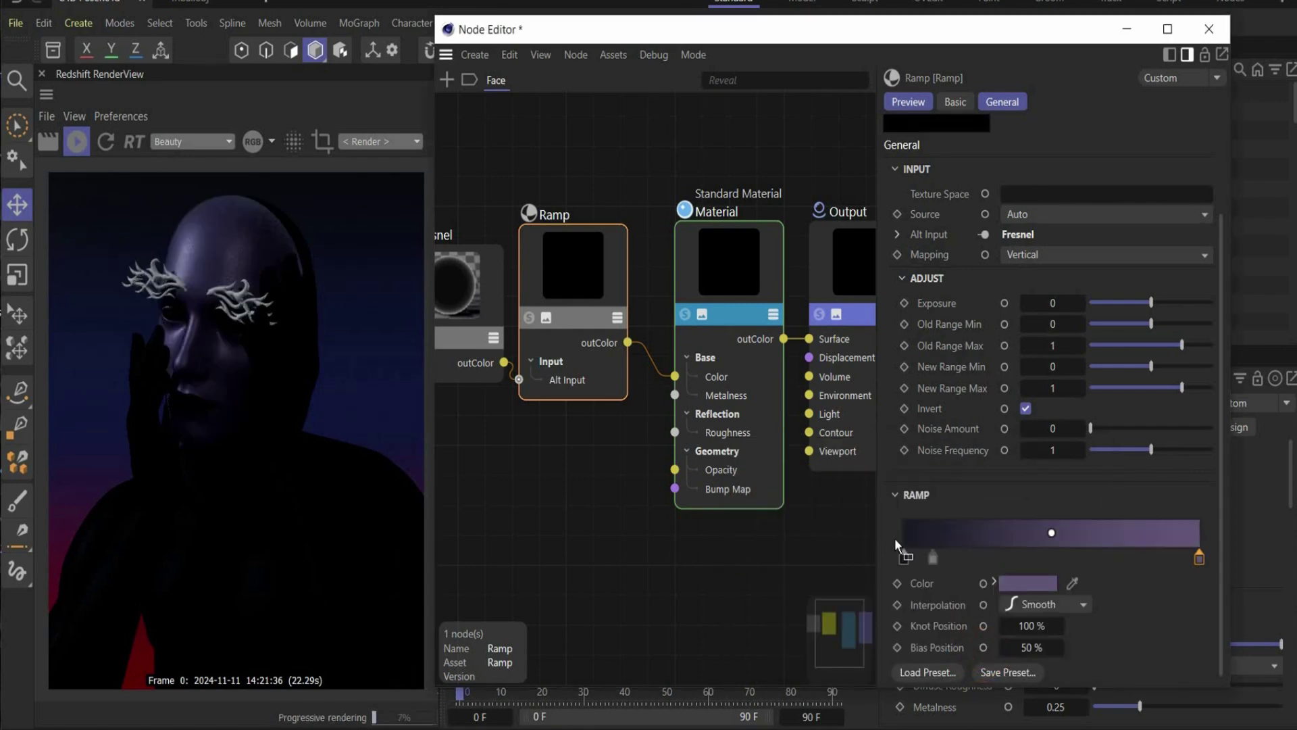
pyautogui.moveTo(904, 558); pyautogui.dragTo(1044, 556)
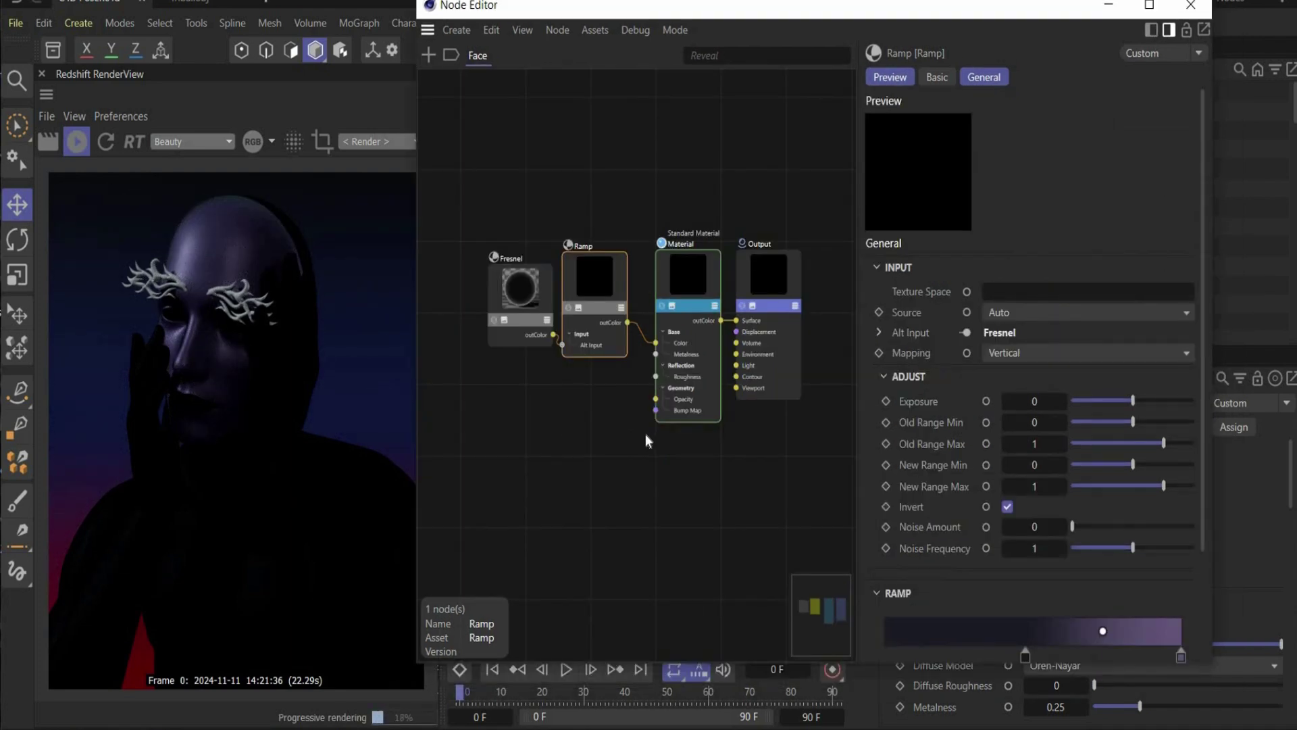
# Step: Add a Bump Map node and a Texture node to the Face material's graph
pyautogui.scroll(3, 642, 431)
pyautogui.scroll(-3, 642, 432)
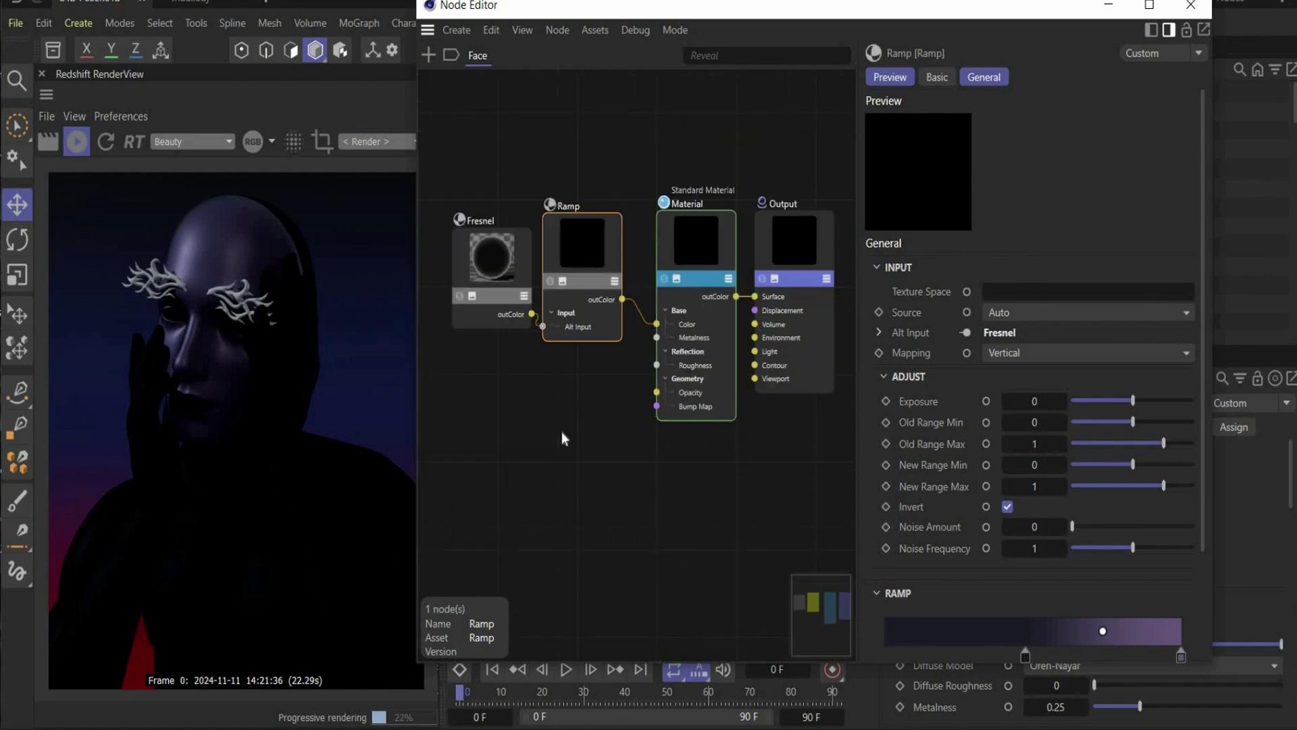
pyautogui.doubleClick(597, 416)
pyautogui.write('b')
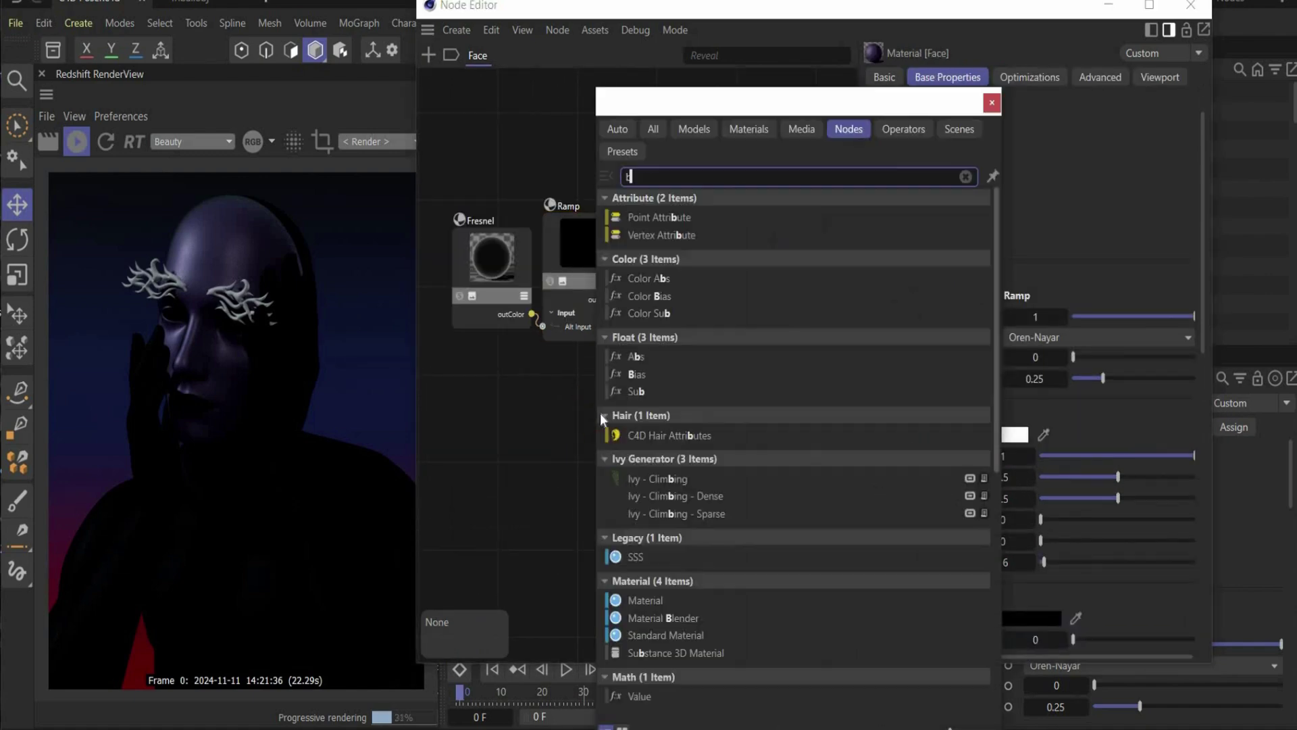
pyautogui.write('ump')
pyautogui.doubleClick(477, 421)
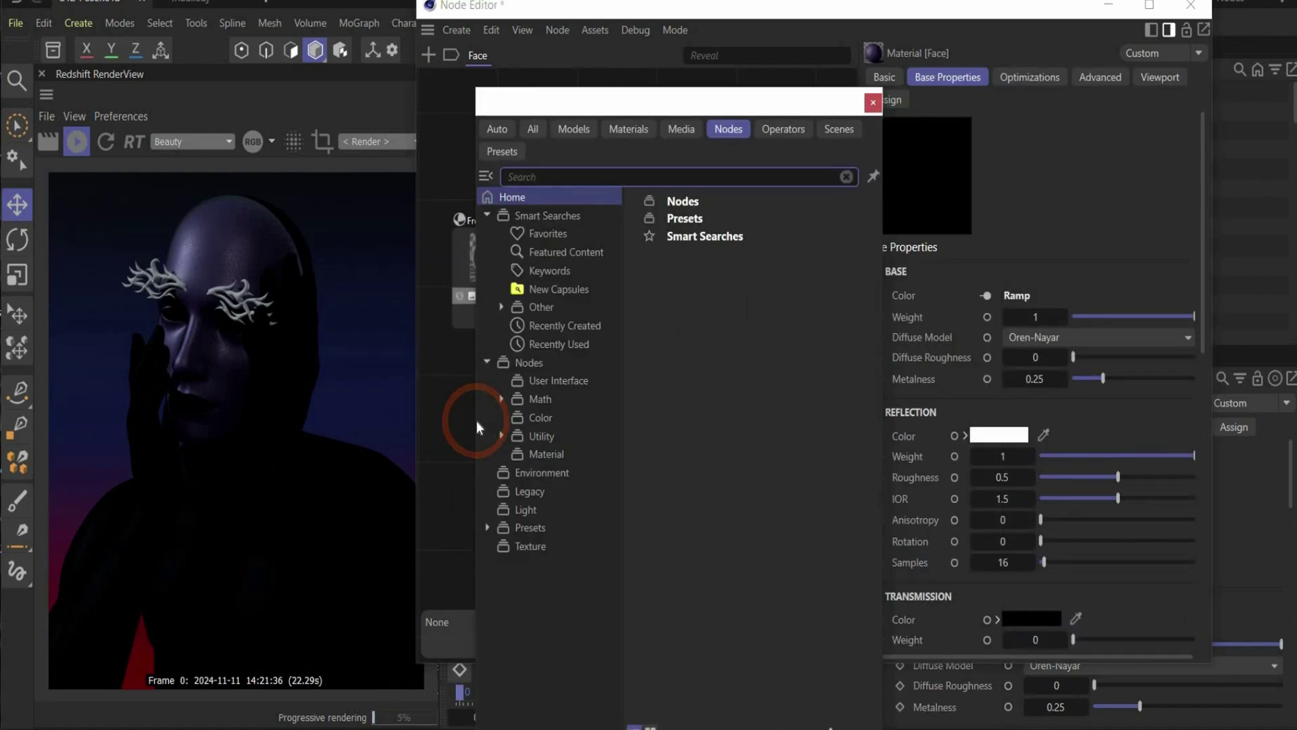
pyautogui.write('texture')
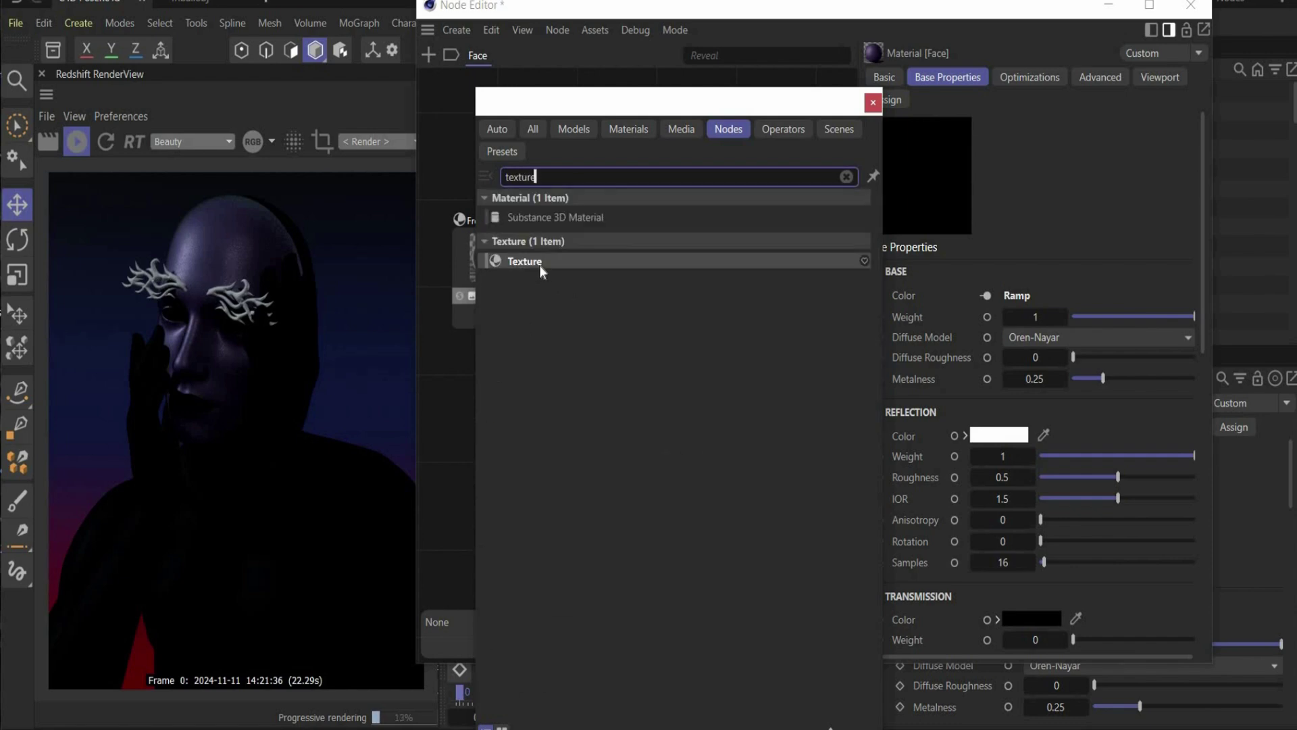
pyautogui.click(539, 265)
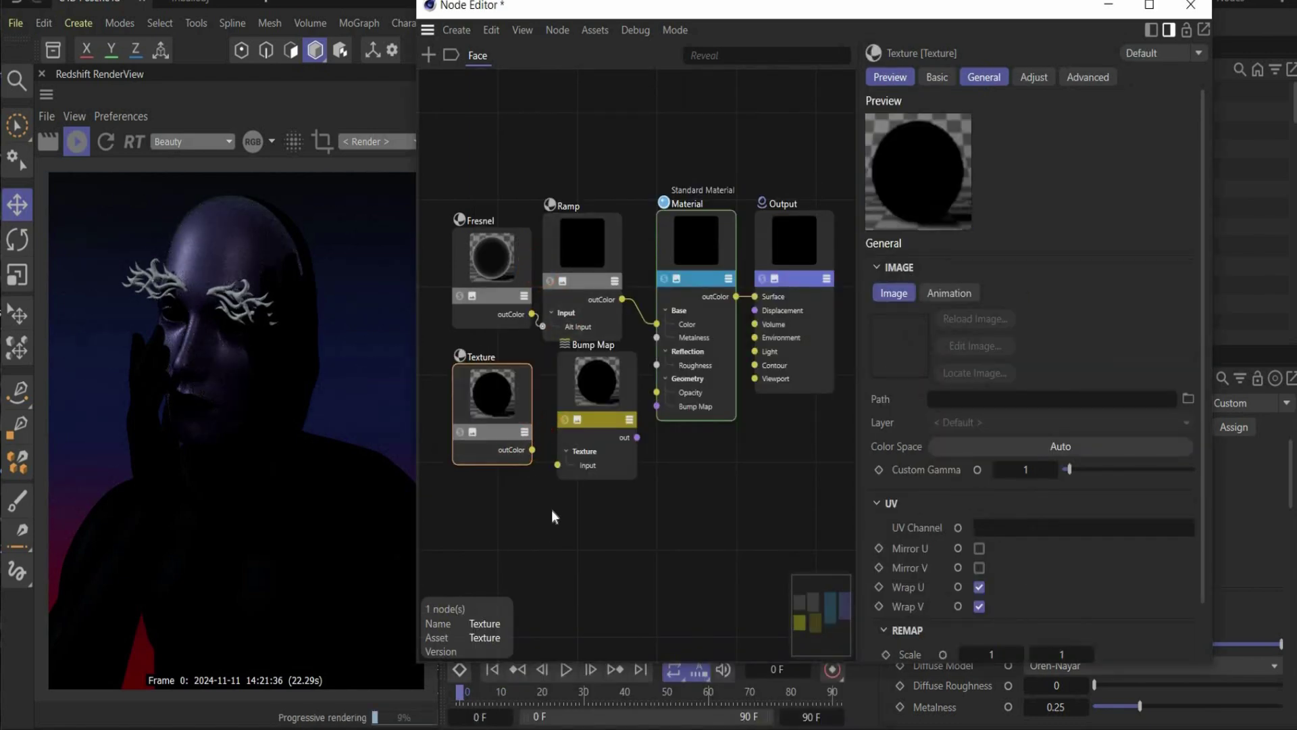
# Step: Add a Color Mix node and route the Texture through its Input 1 into the Bump Map node and the material's bump input
pyautogui.doubleClick(551, 508)
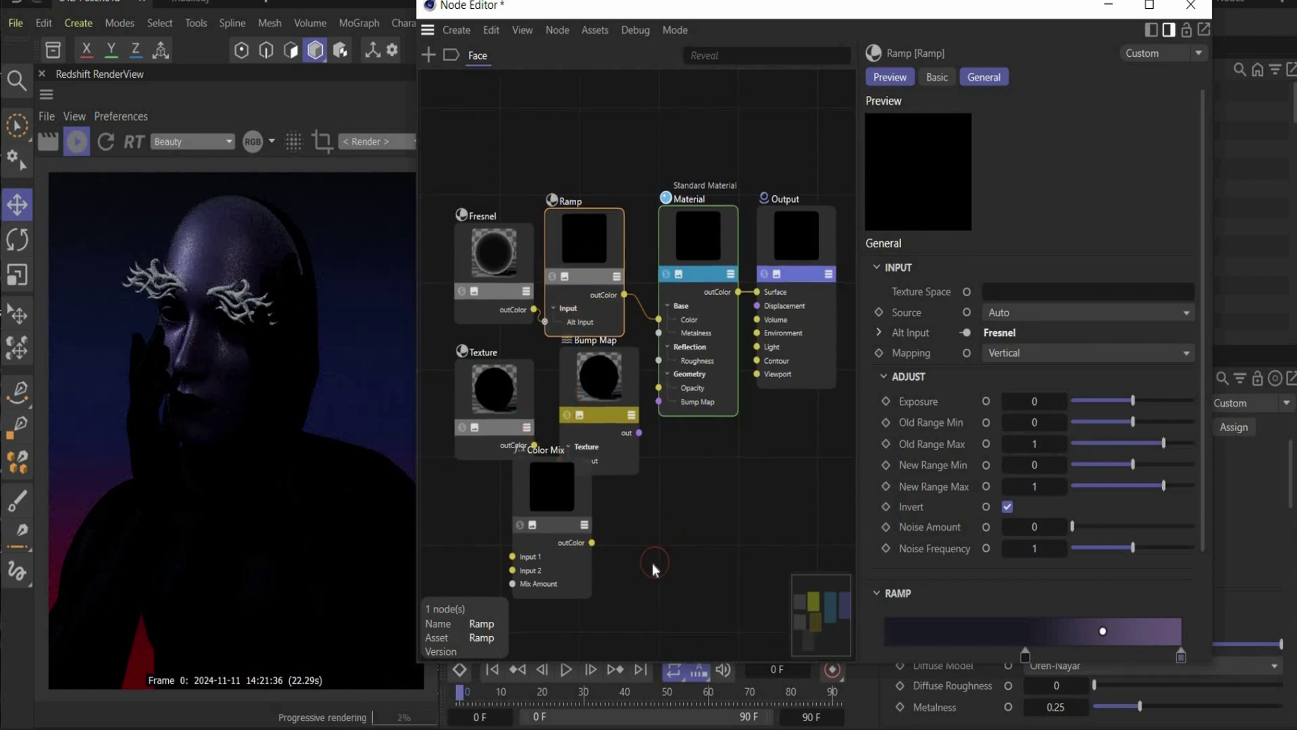
pyautogui.moveTo(567, 360); pyautogui.dragTo(586, 427)
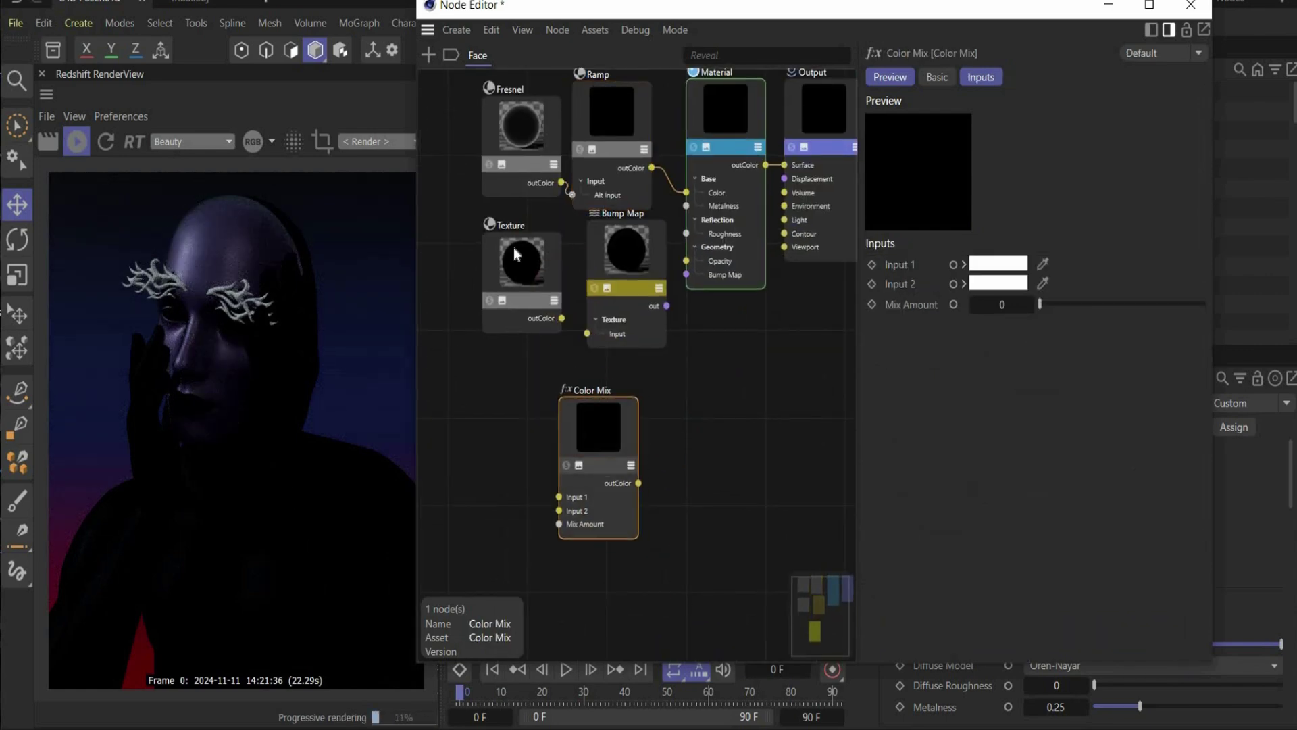
pyautogui.moveTo(562, 318); pyautogui.dragTo(558, 497)
pyautogui.moveTo(638, 482); pyautogui.dragTo(587, 333)
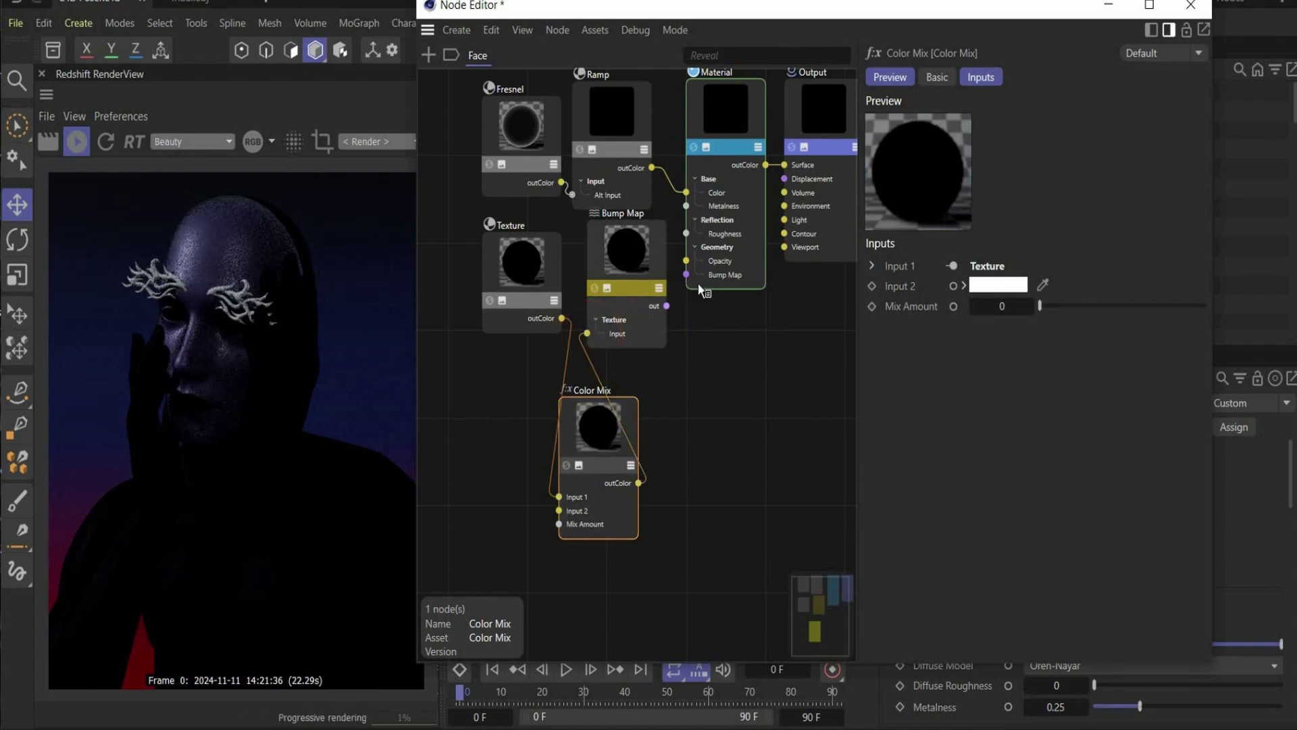
# Step: Add a Noise node and connect its output to Input 2 of the Color Mix node
pyautogui.doubleClick(488, 414)
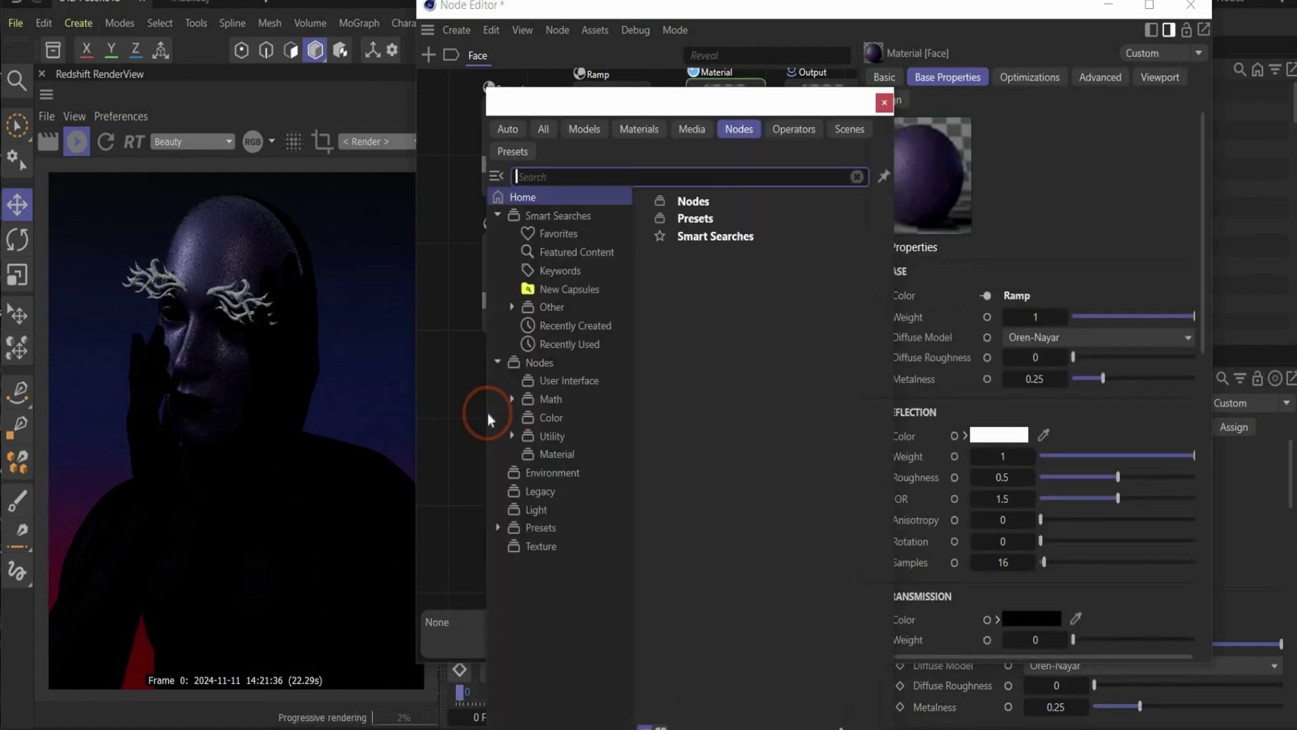
pyautogui.write('noise')
pyautogui.press('Return')
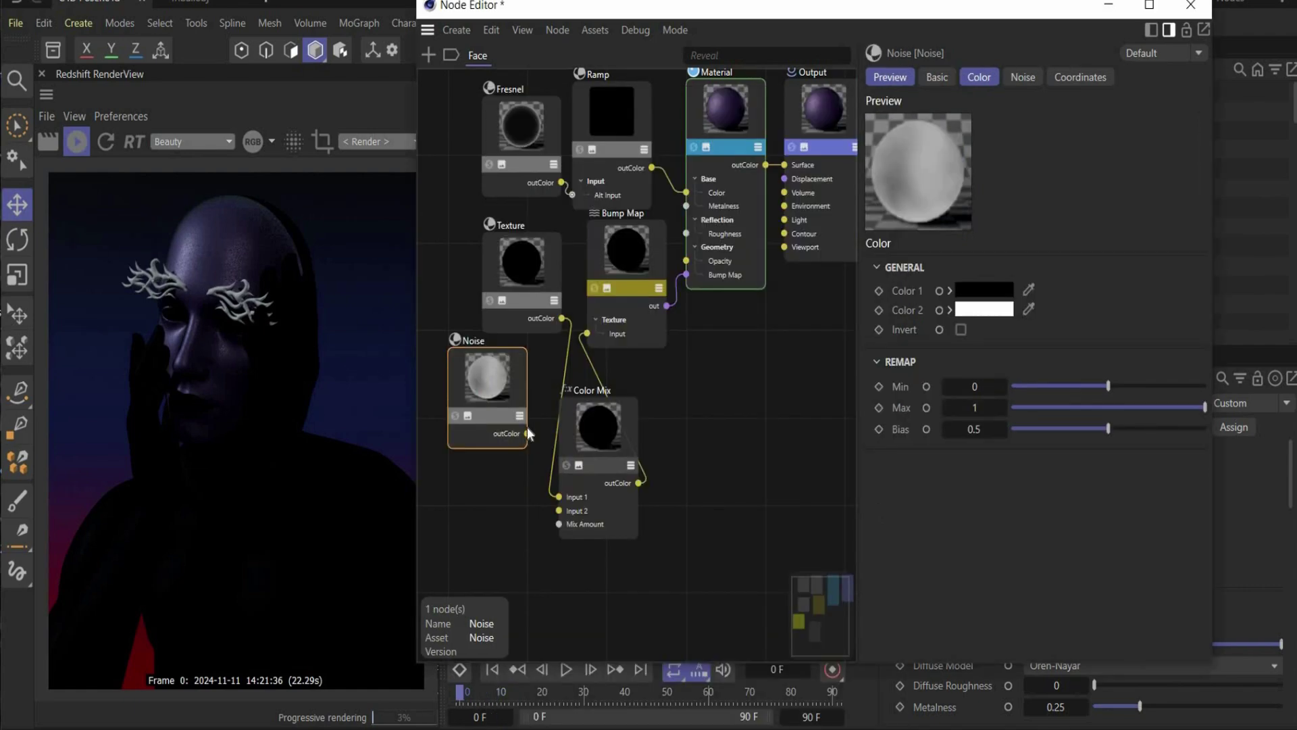
pyautogui.moveTo(527, 433); pyautogui.dragTo(560, 511)
# Step: Load a bump/normal map image from the Assets Texture folder into the Texture node
pyautogui.scroll(3, 499, 293)
pyautogui.click(535, 242)
pyautogui.click(1187, 401)
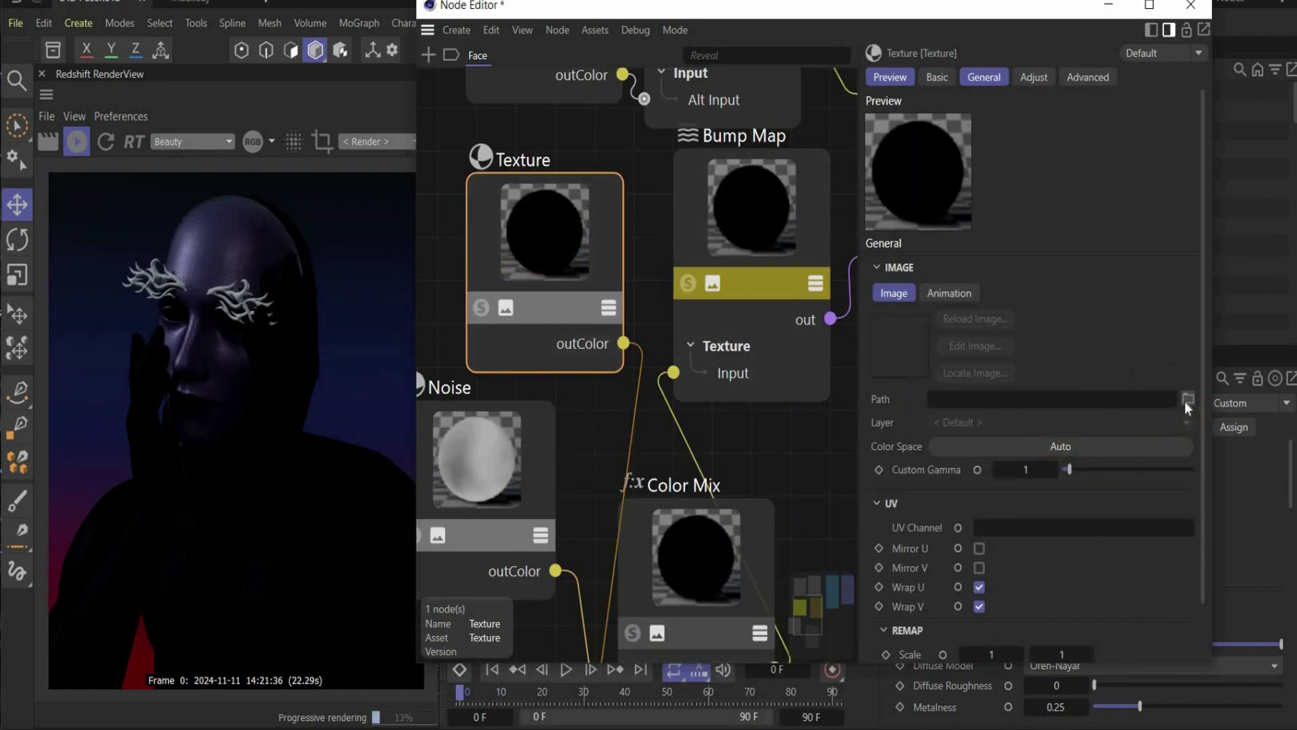
pyautogui.click(1186, 400)
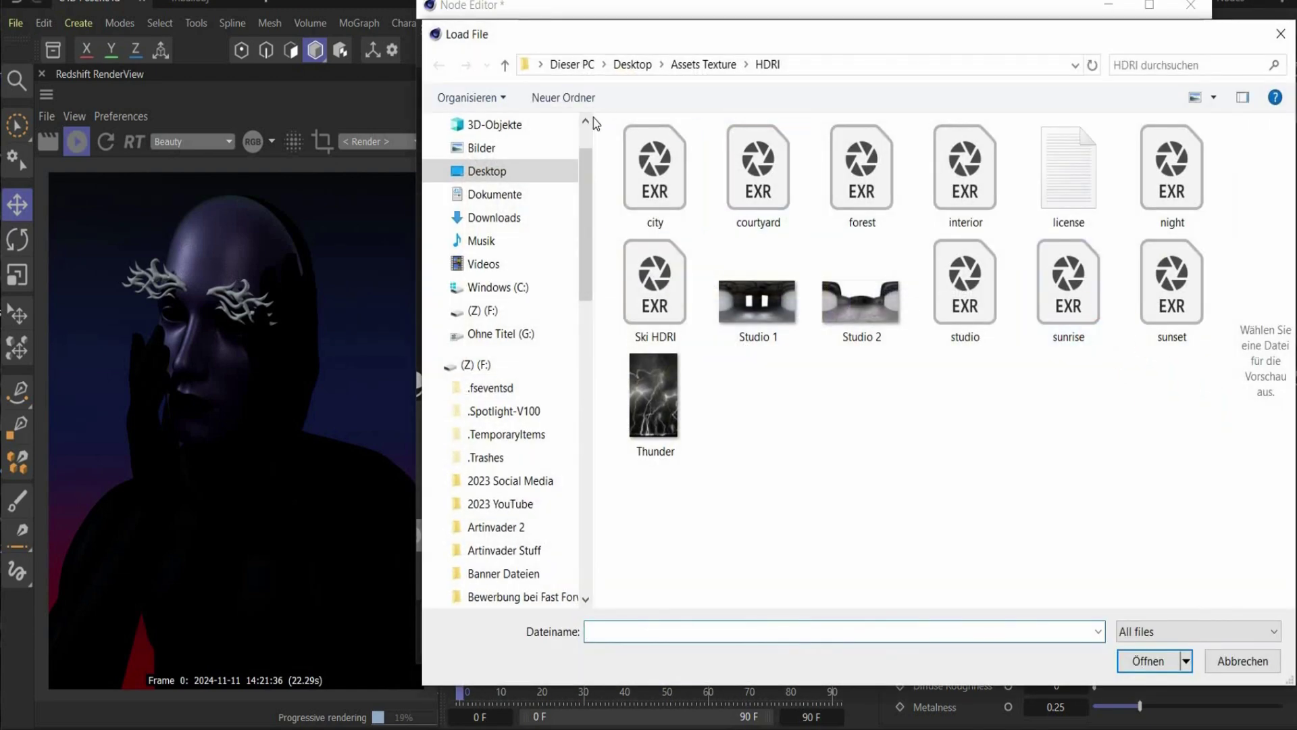
pyautogui.press('Escape')
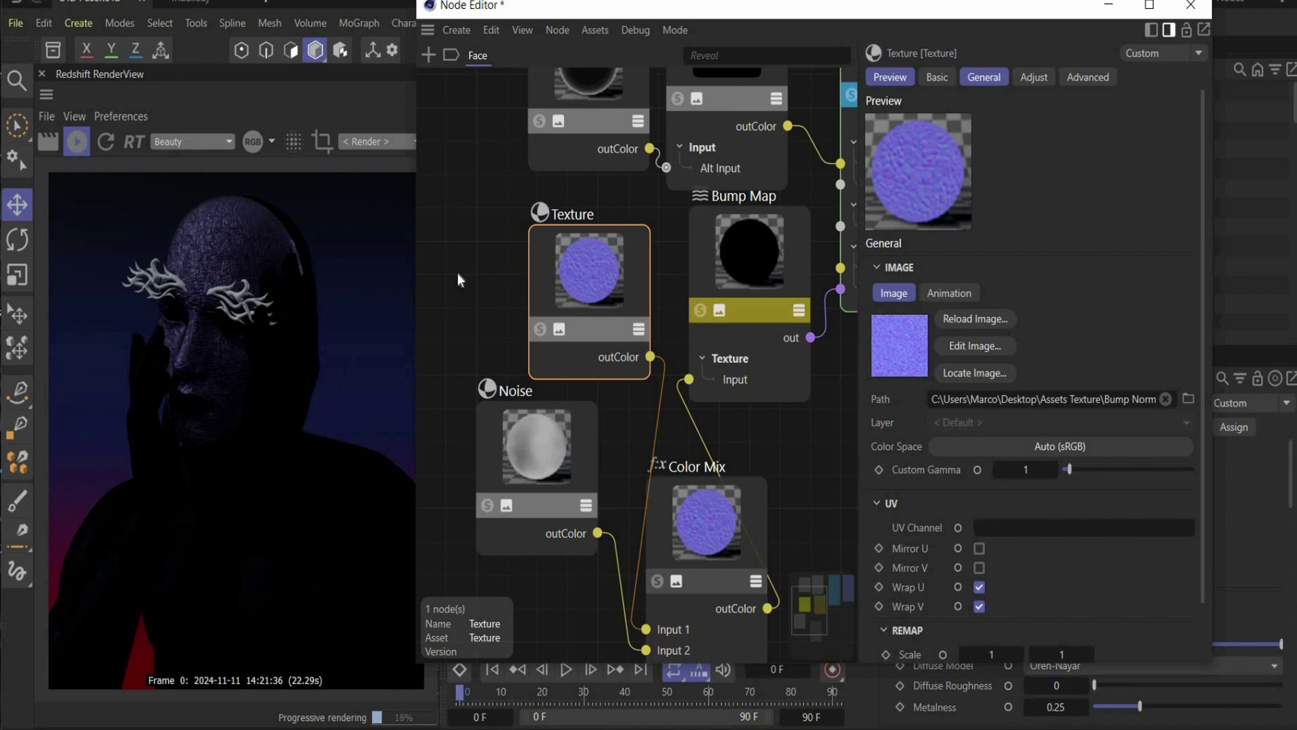
# Step: Set the height scale of the Face material's Bump Map node to 0.1
pyautogui.click(769, 262)
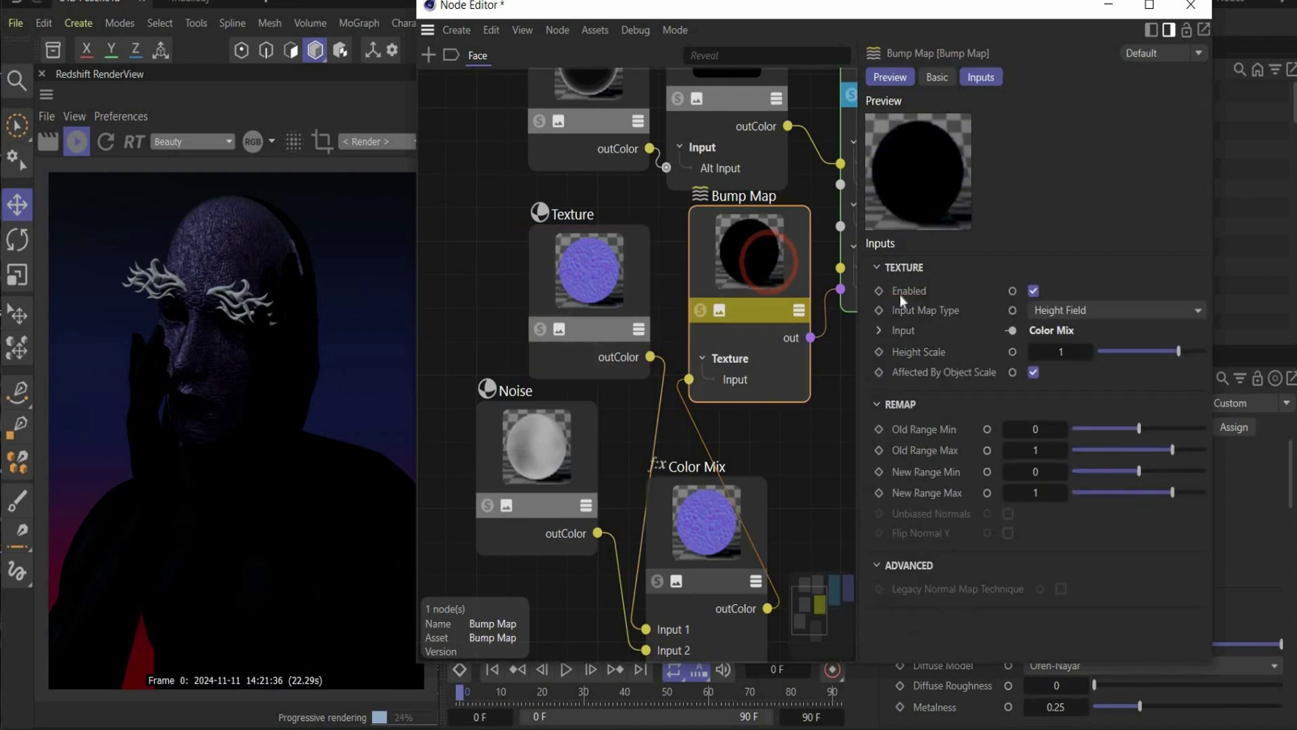
pyautogui.moveTo(1036, 352); pyautogui.dragTo(1034, 352)
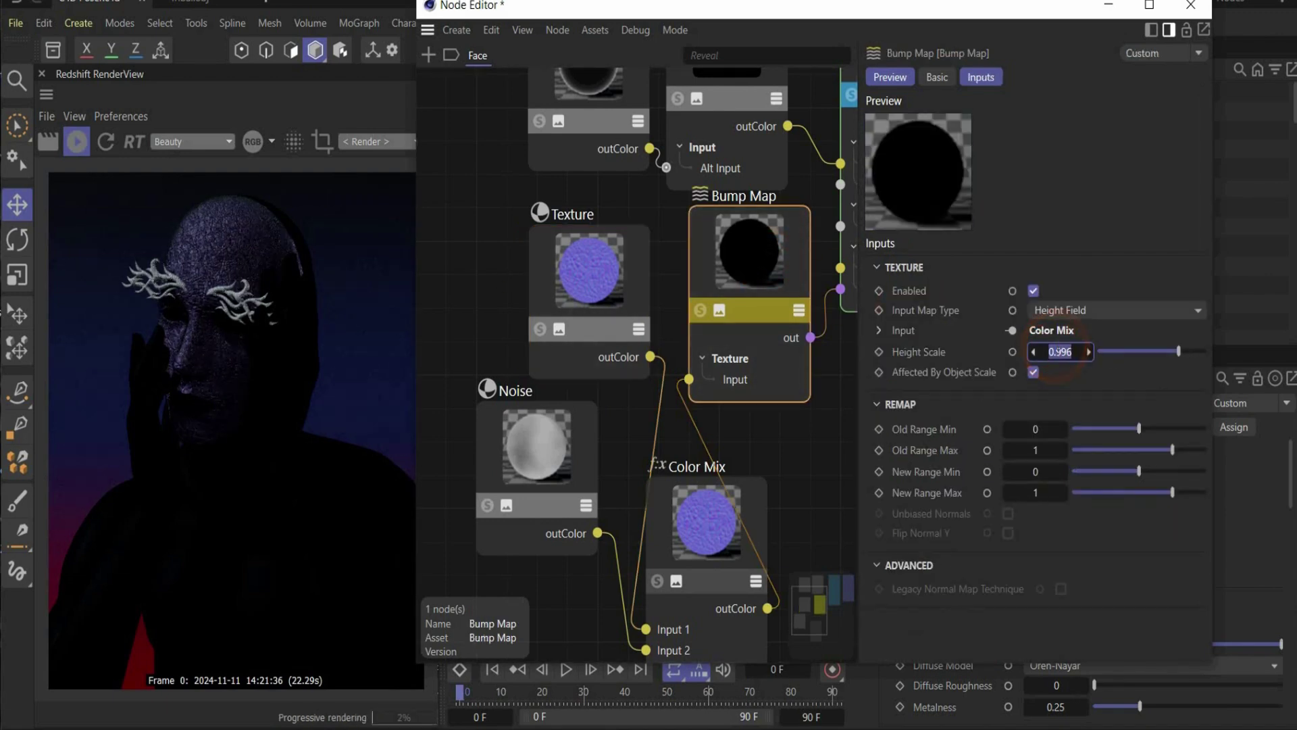
pyautogui.write('0.1')
pyautogui.press('Return')
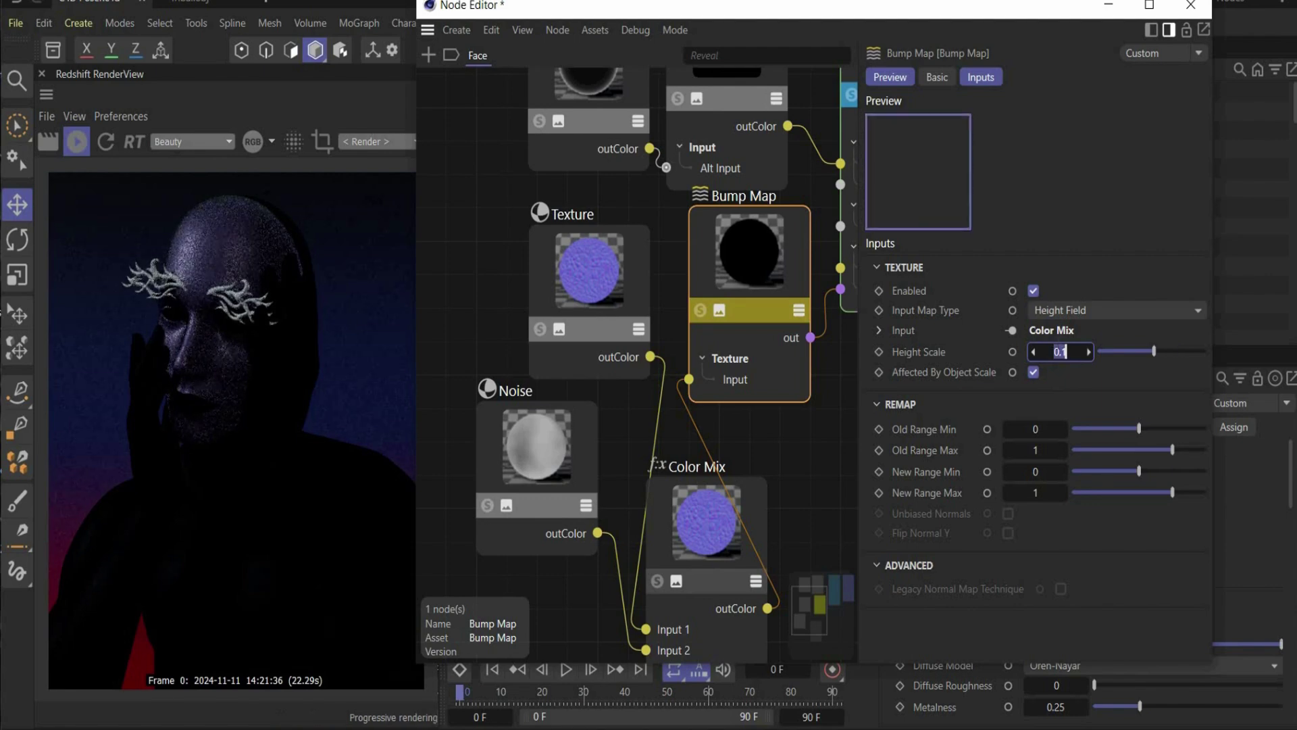
# Step: Set the Texture node's UV remap scale to 5 in both directions
pyautogui.click(613, 314)
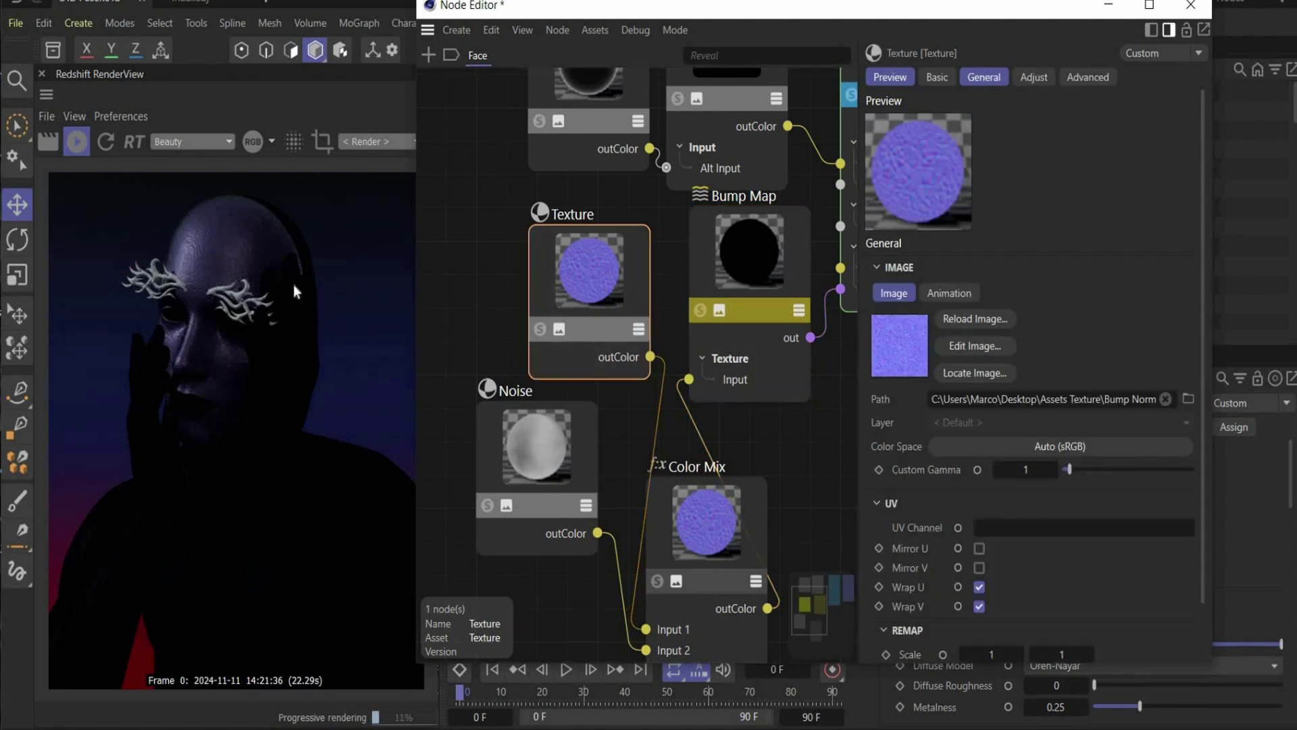
pyautogui.scroll(-2, 977, 585)
pyautogui.moveTo(990, 586); pyautogui.dragTo(1157, 506)
pyautogui.write('5')
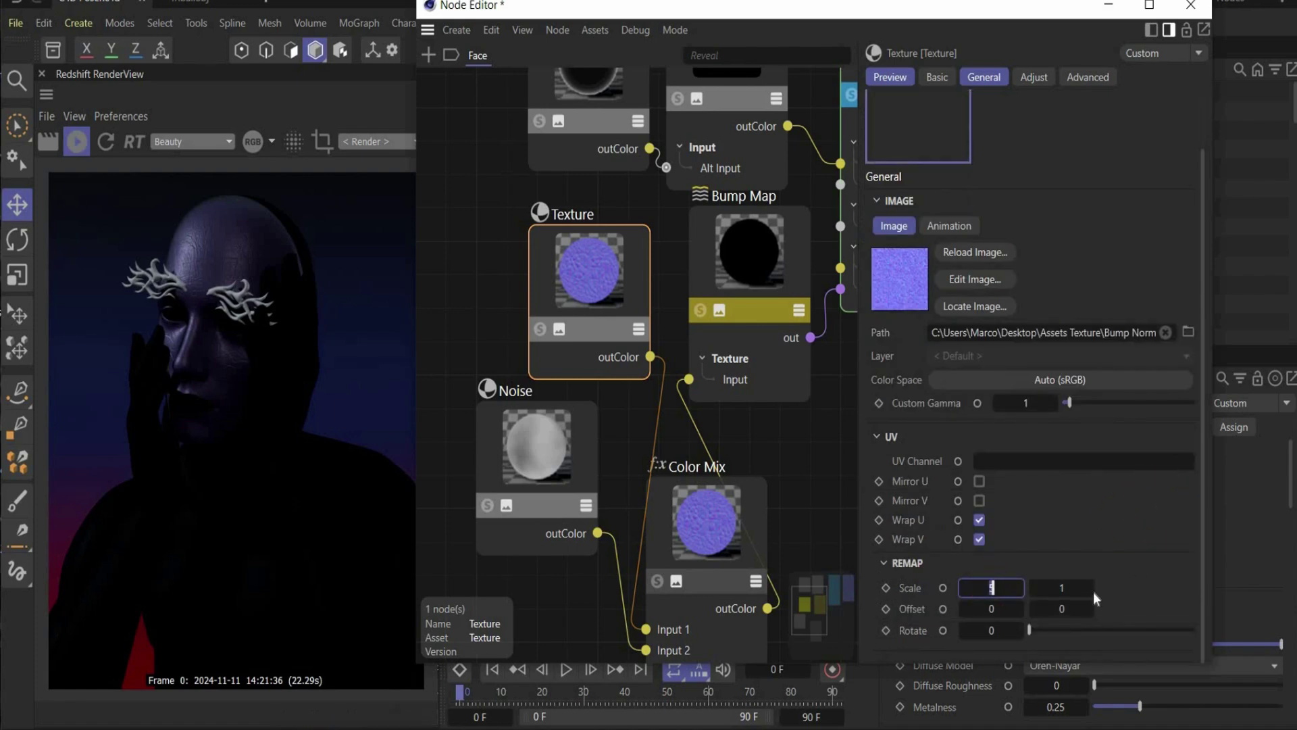
pyautogui.click(1049, 585)
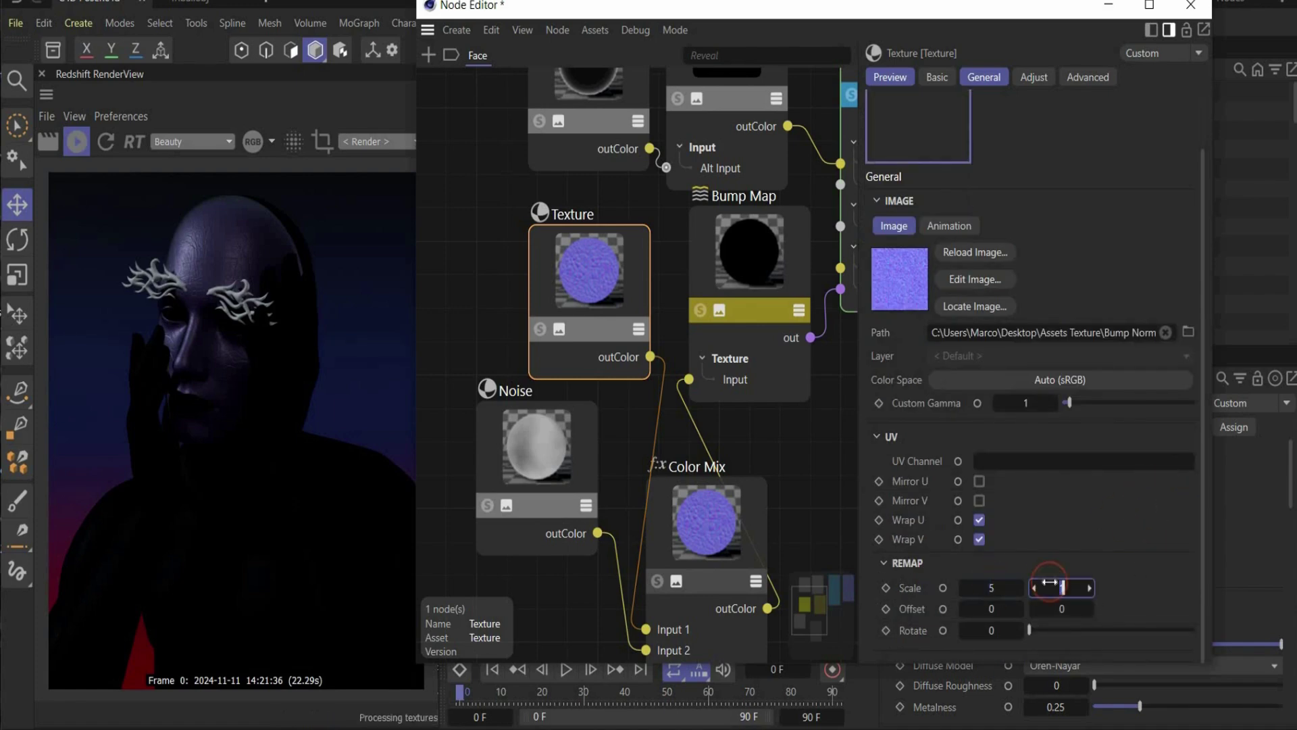
pyautogui.write('5')
pyautogui.press('Return')
# Step: Copy all seven nodes of the Face material's graph except Output and close the Node Editor
pyautogui.scroll(-5, 674, 398)
pyautogui.moveTo(697, 394); pyautogui.dragTo(643, 394, button='middle')
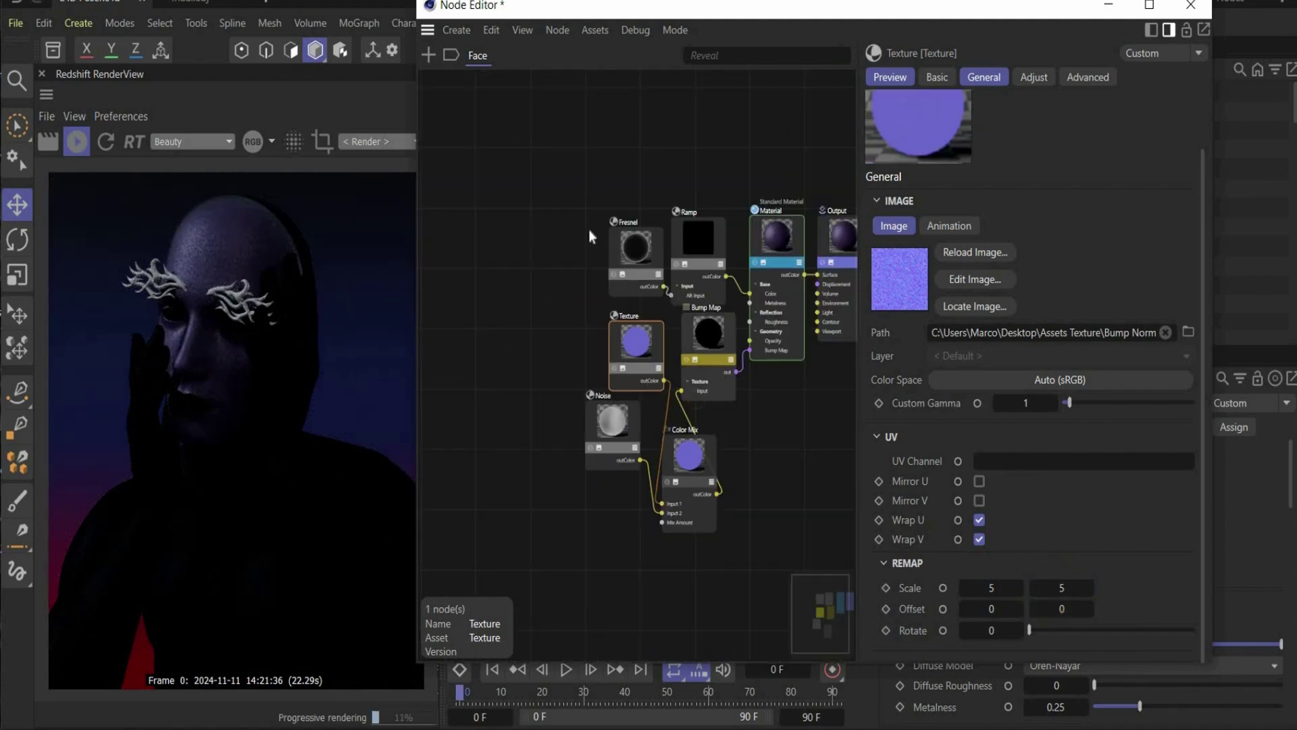
pyautogui.moveTo(519, 192); pyautogui.dragTo(704, 526)
pyautogui.moveTo(571, 412); pyautogui.dragTo(709, 525)
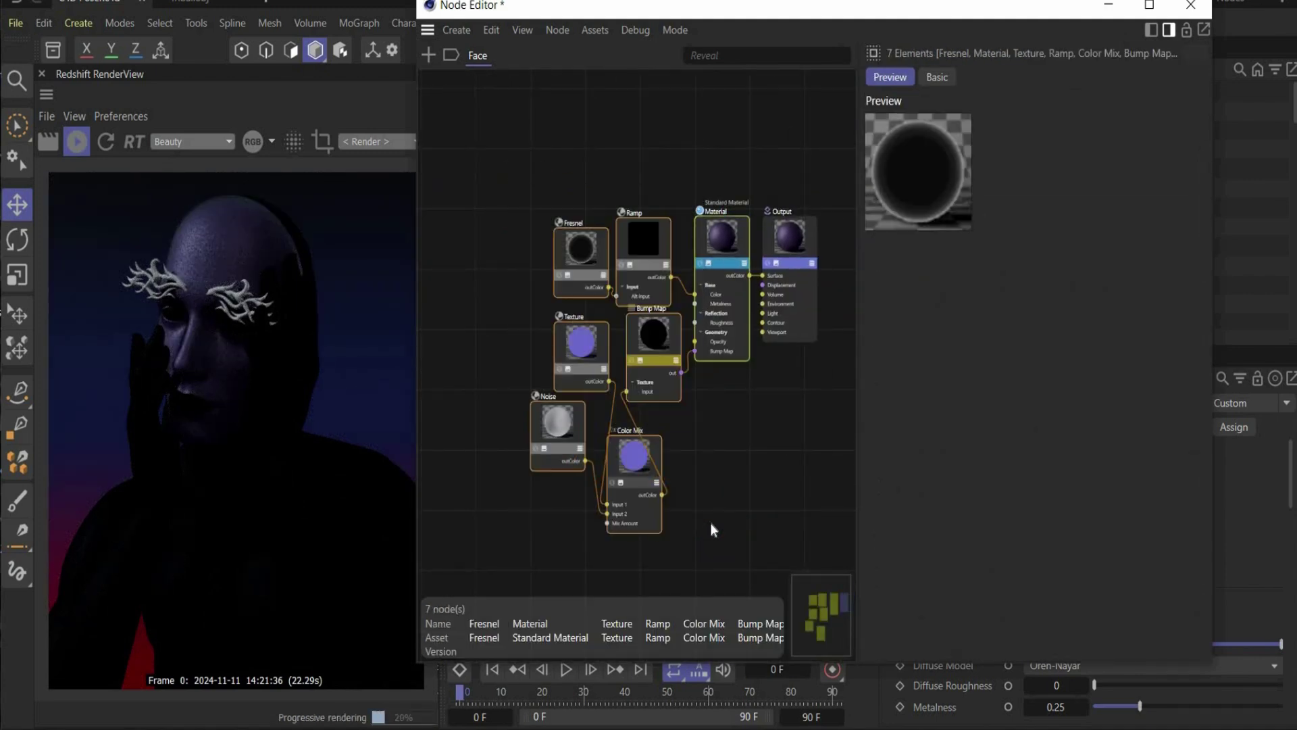
pyautogui.click(1190, 5)
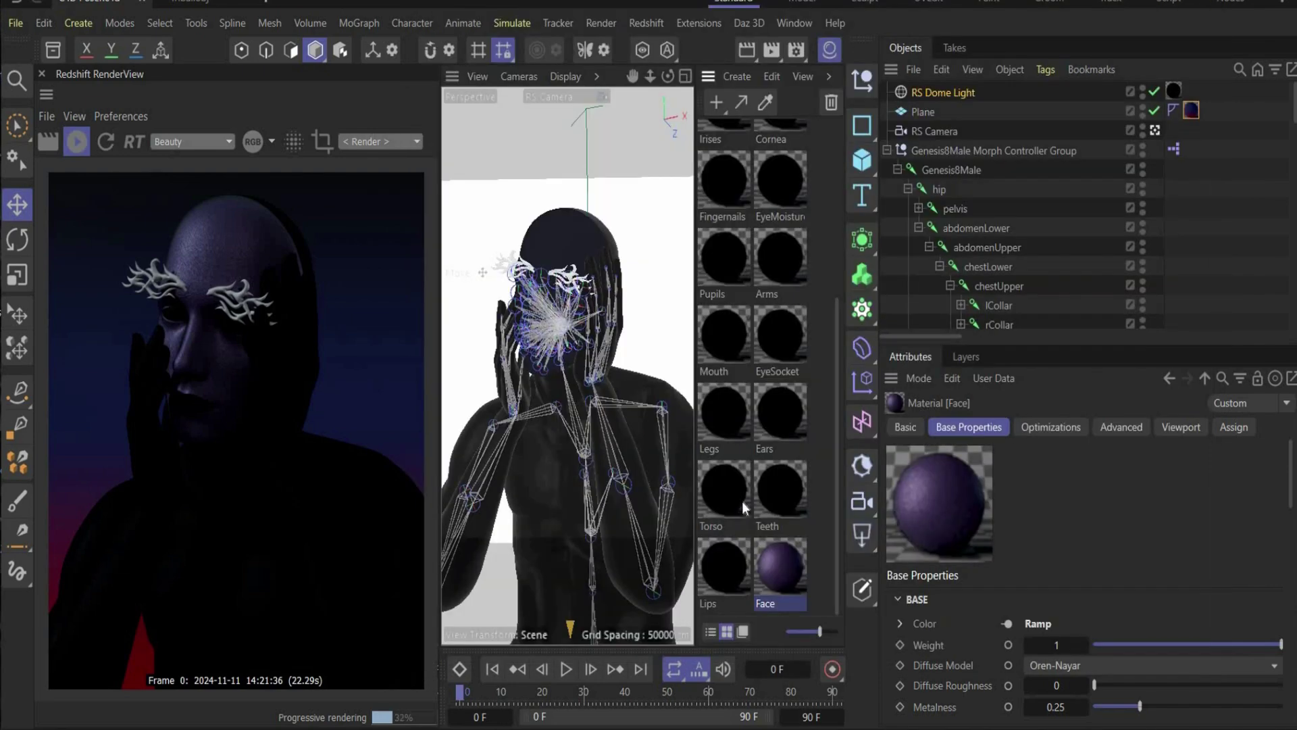
# Step: Replace the Torso material's shader with the copied Face nodes, connect them to the output's Surface, and repeat for Lips, Ears and Arms
pyautogui.doubleClick(734, 496)
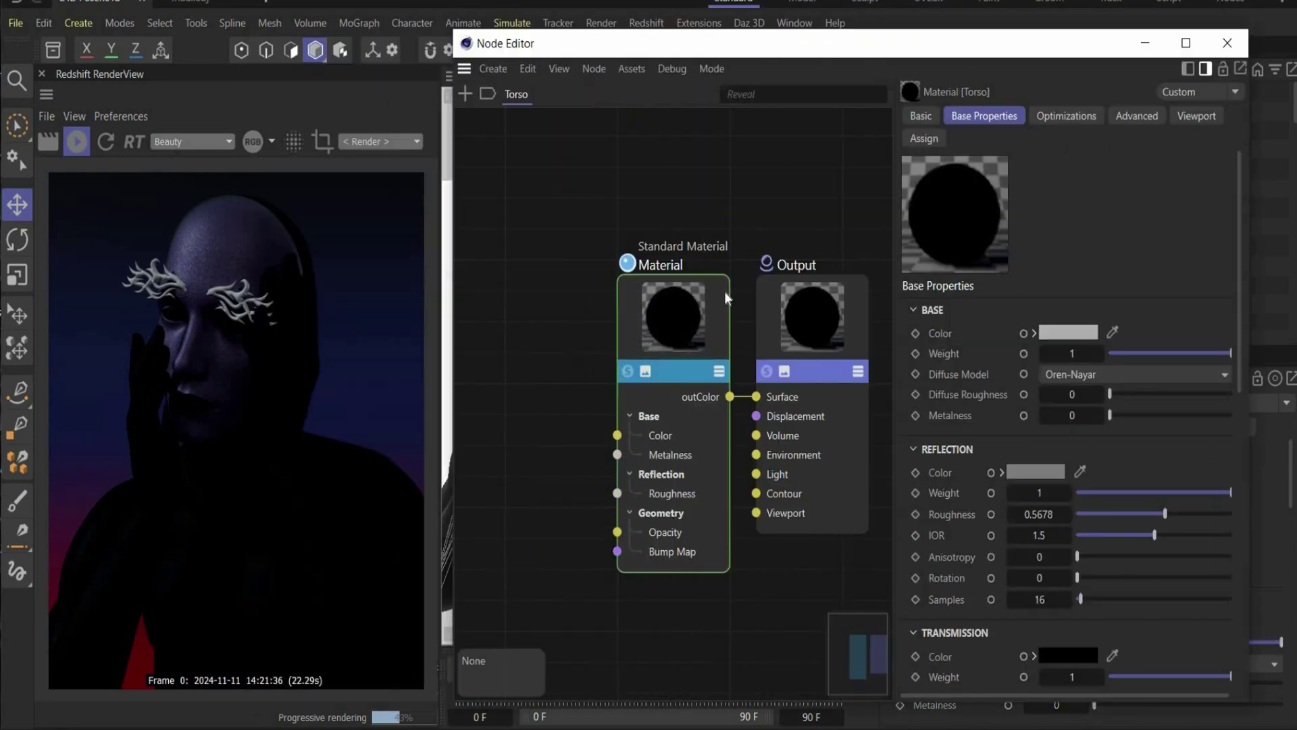
pyautogui.click(724, 290)
pyautogui.press('Delete')
pyautogui.hotkey('ctrl', 'v')
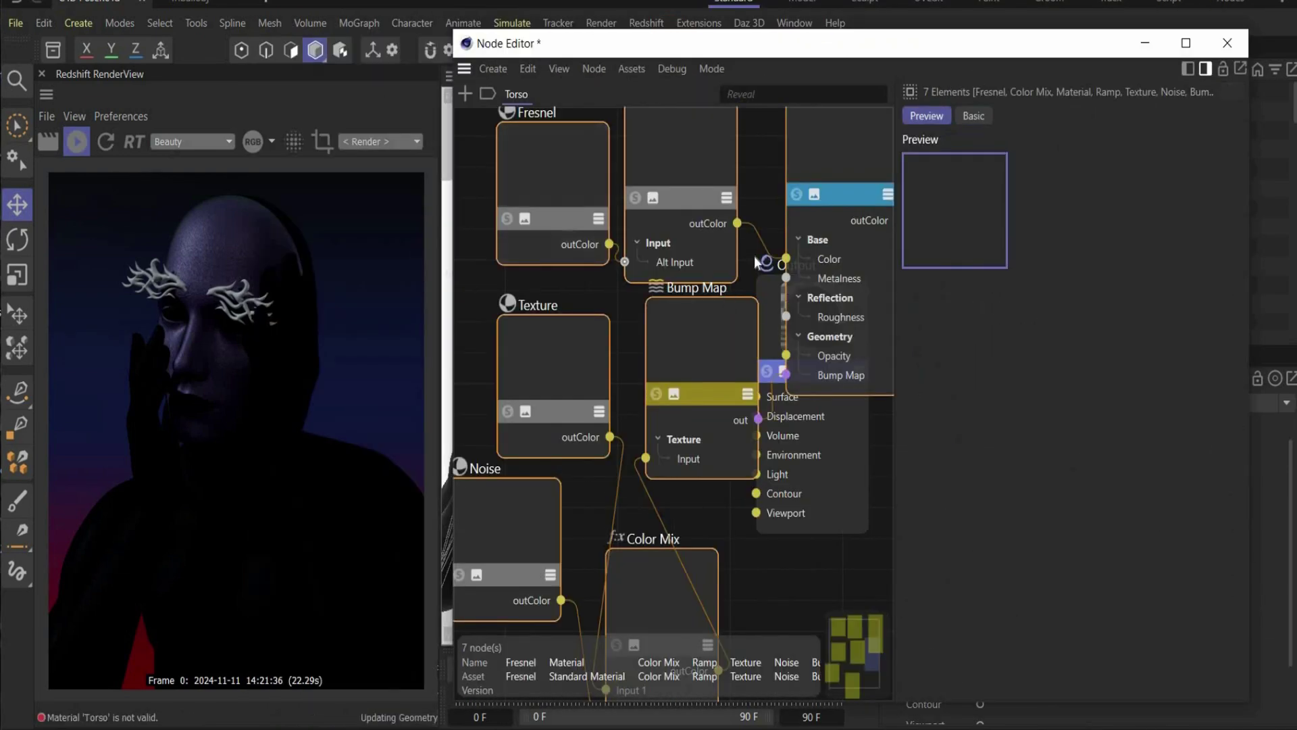
pyautogui.moveTo(728, 234); pyautogui.dragTo(526, 358)
pyautogui.moveTo(696, 344); pyautogui.dragTo(756, 396)
pyautogui.click(1227, 43)
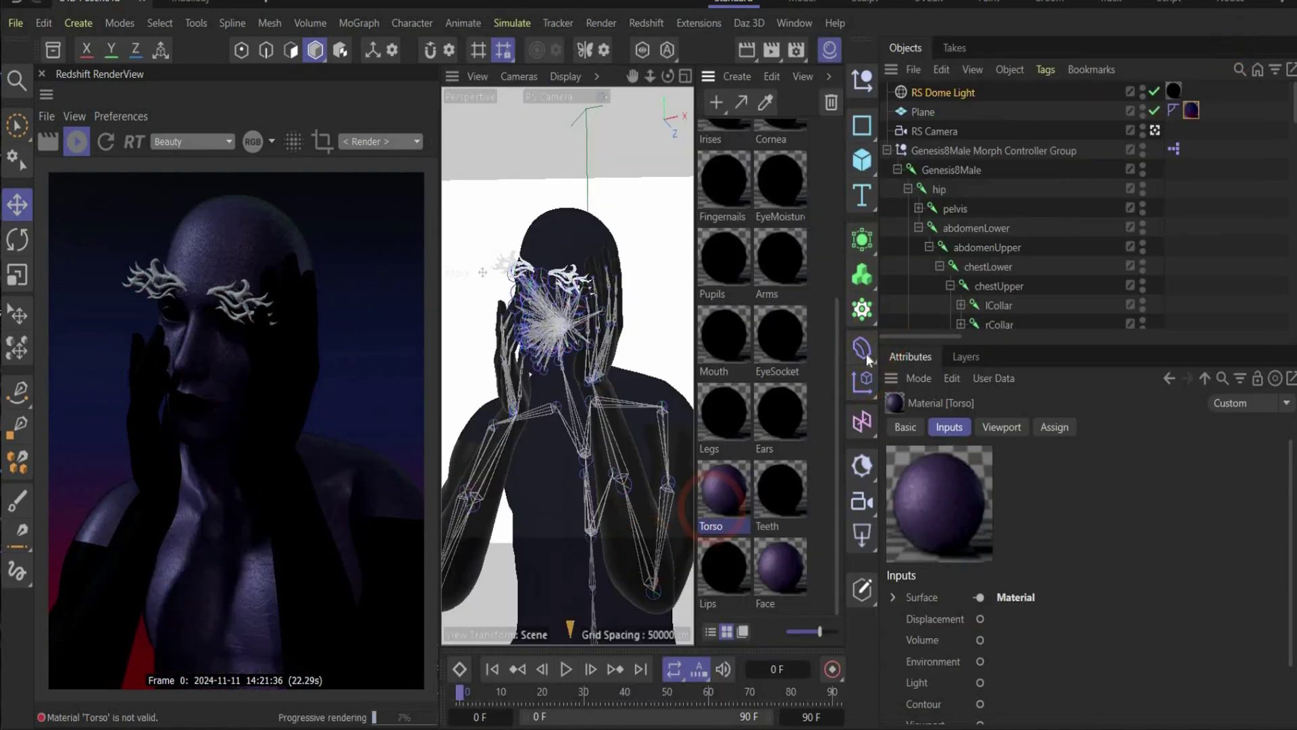
pyautogui.doubleClick(744, 419)
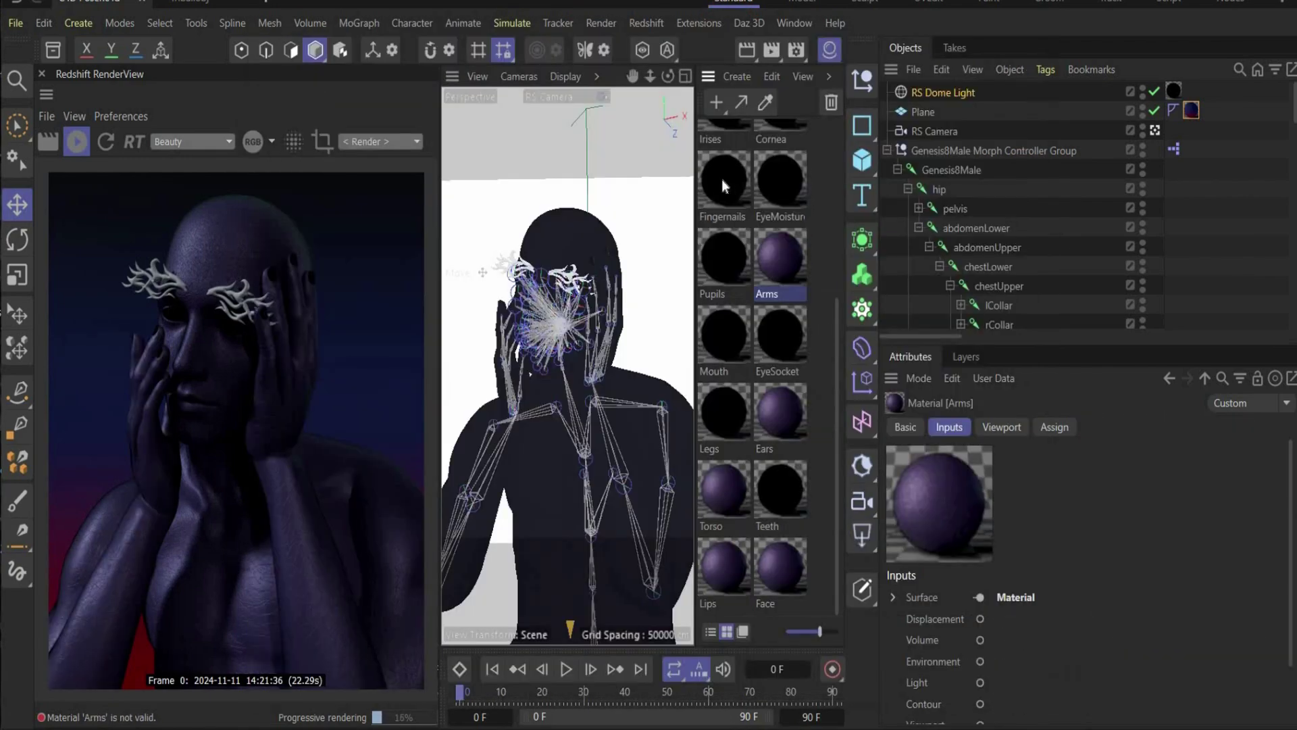
# Step: Replace the Fingernails material's shader with the copied Face nodes and connect the Material node's outColor to the output's Surface
pyautogui.moveTo(659, 53); pyautogui.dragTo(868, 29)
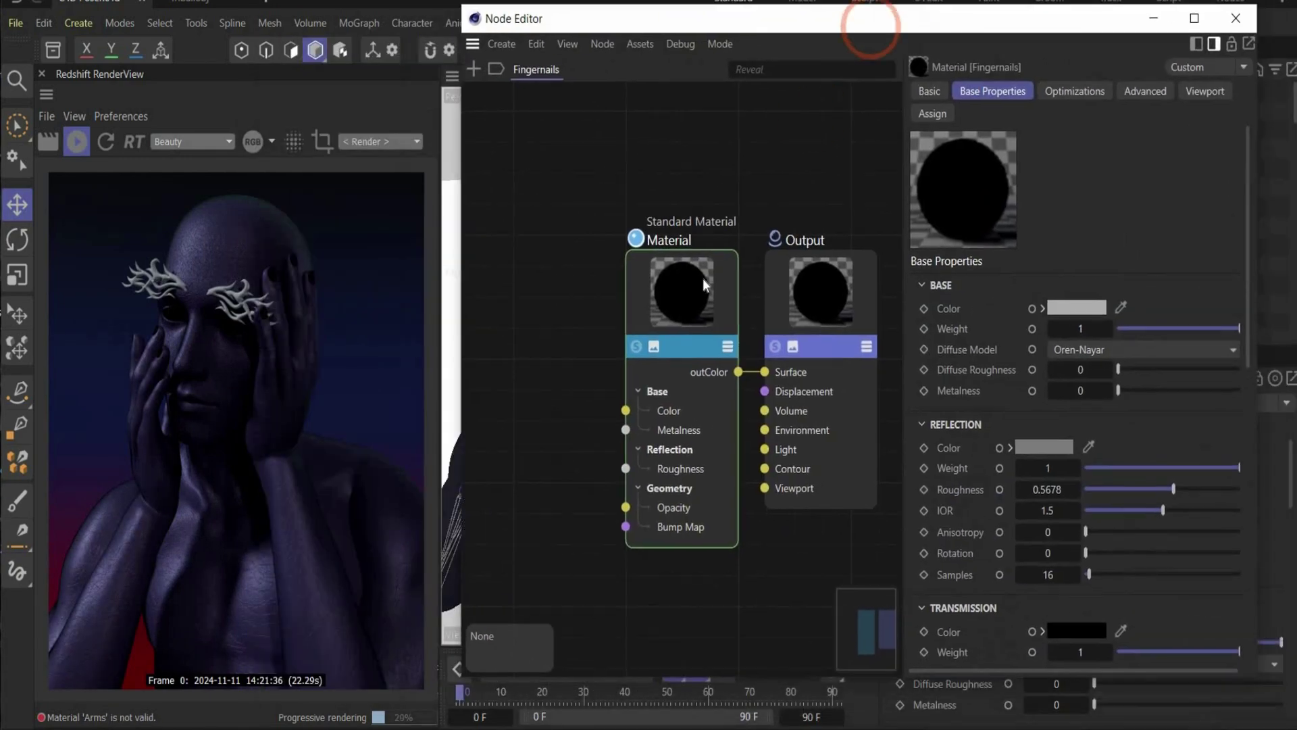
pyautogui.press('Delete')
pyautogui.hotkey('ctrl', 'v')
pyautogui.moveTo(859, 135); pyautogui.dragTo(706, 249)
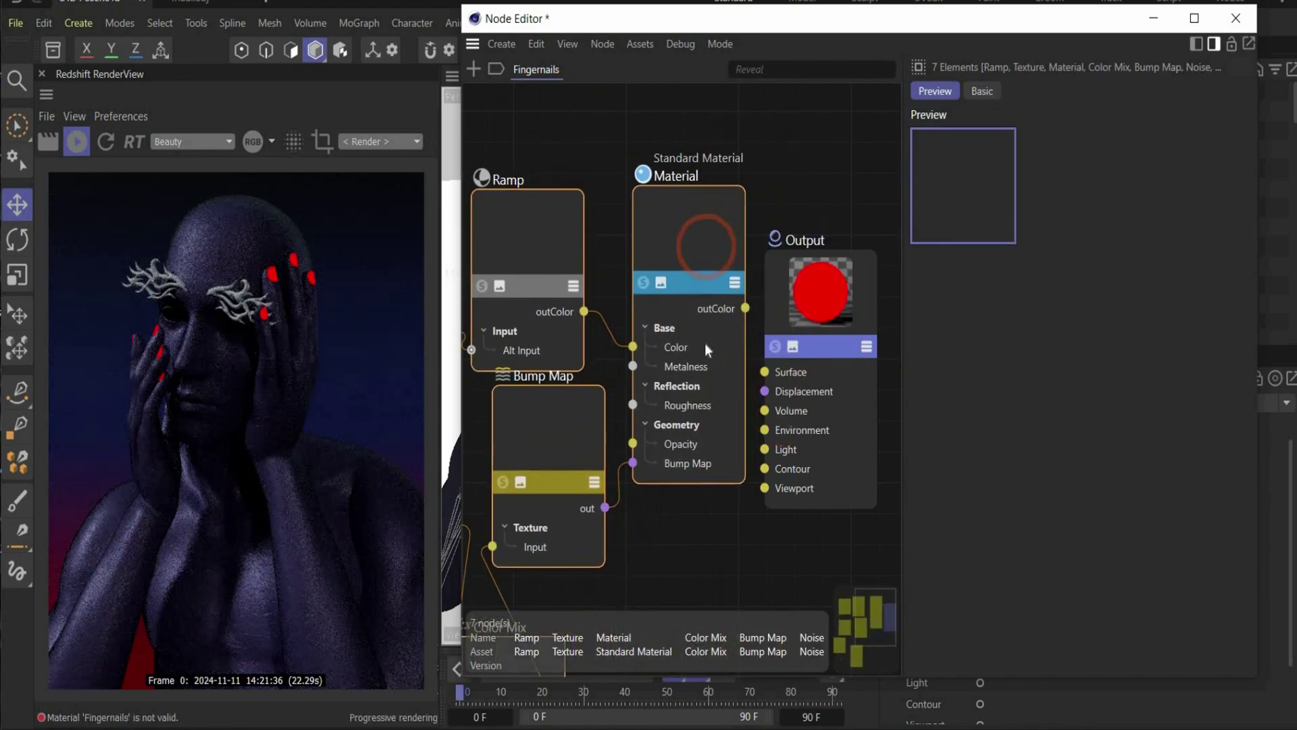
pyautogui.moveTo(711, 321); pyautogui.dragTo(766, 372)
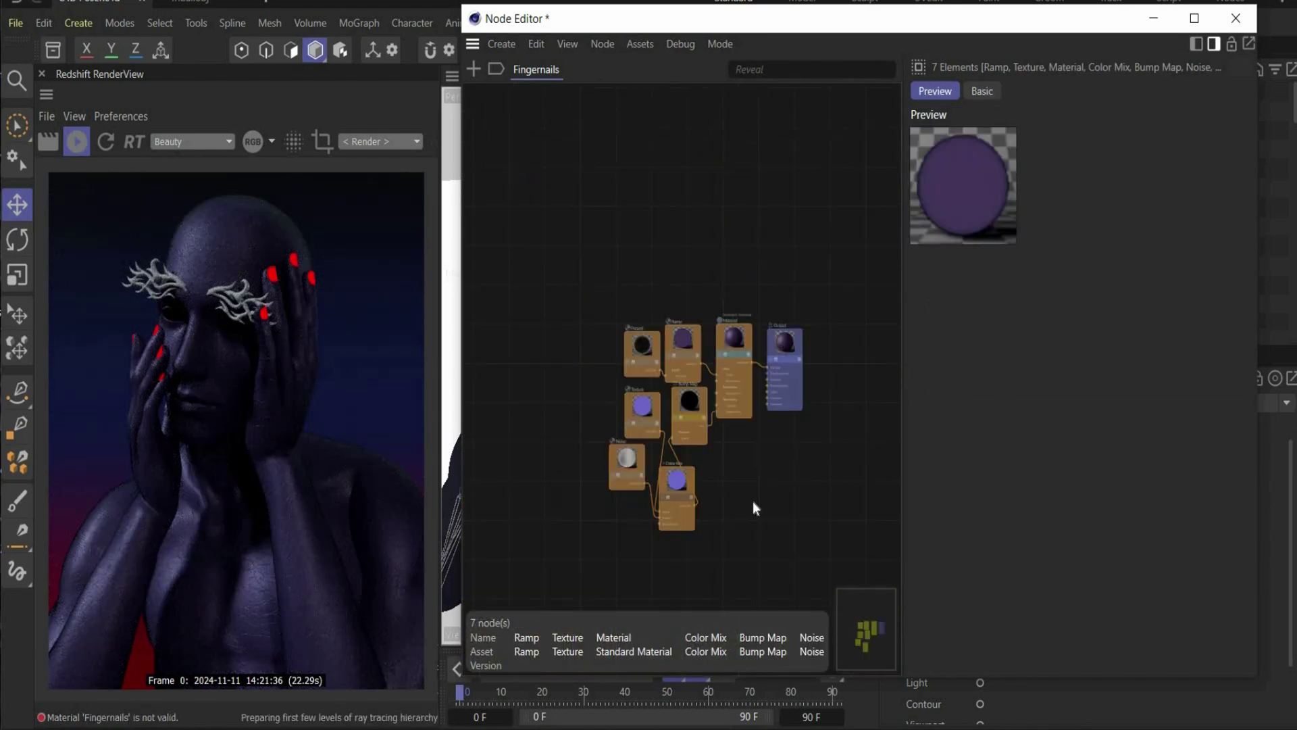
# Step: Delete the Texture, Noise, Color Mix and Bump Map nodes from the Fingernails graph
pyautogui.scroll(3, 600, 389)
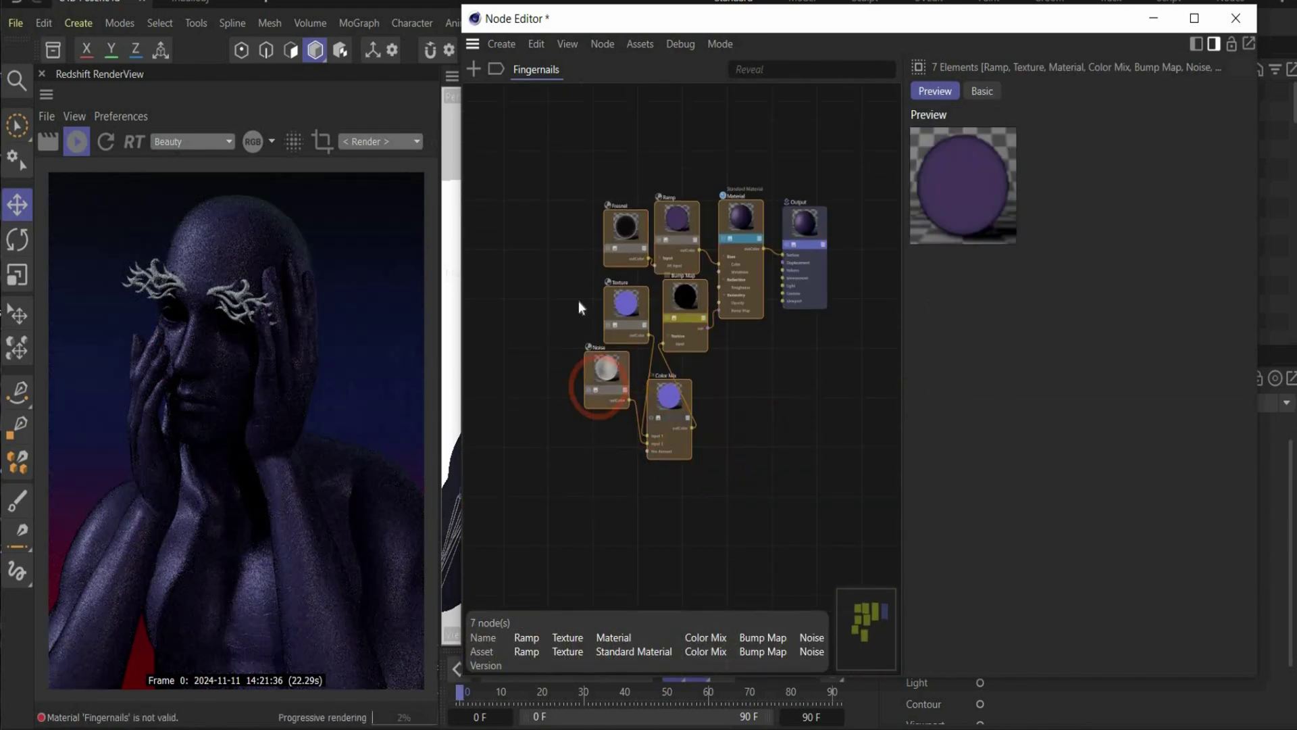
pyautogui.moveTo(579, 298); pyautogui.dragTo(719, 427)
pyautogui.press('Delete')
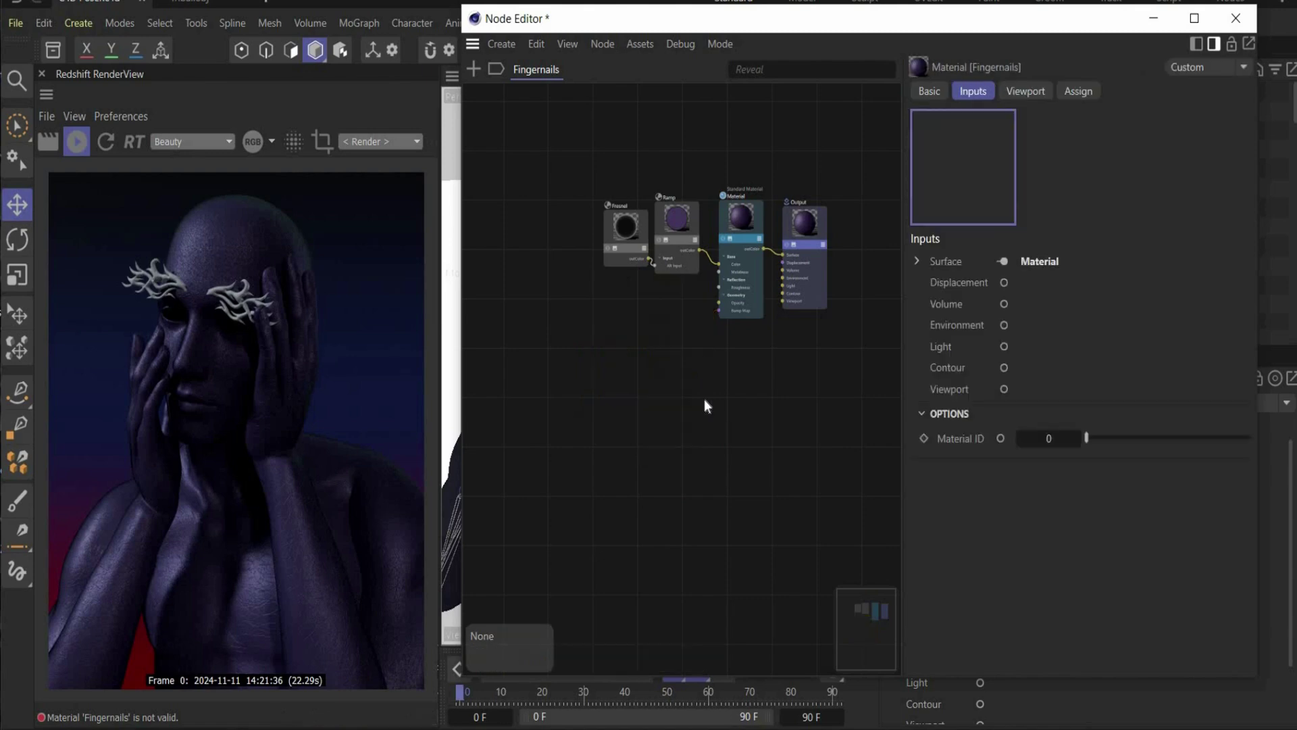
# Step: Set the base metalness of the Fingernails Standard Material node to 1
pyautogui.scroll(6, 731, 247)
pyautogui.click(732, 247)
pyautogui.click(1035, 414)
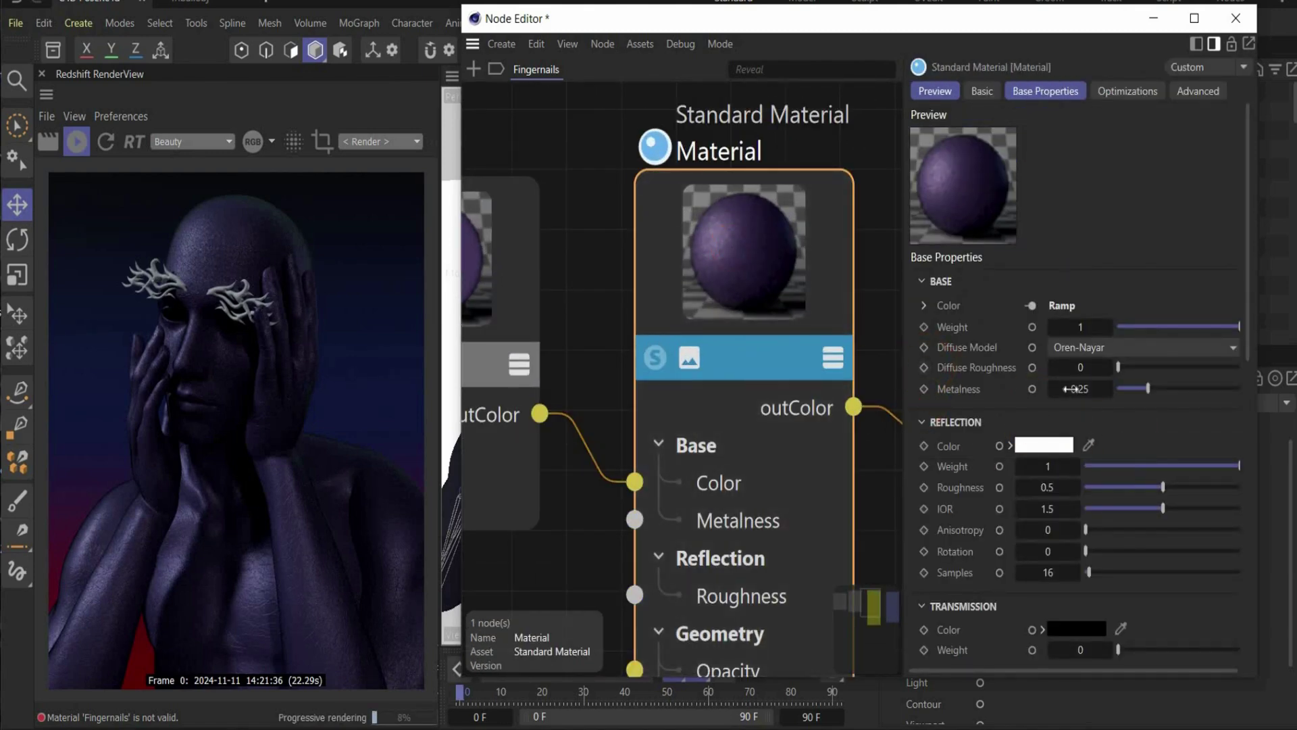
pyautogui.doubleClick(1075, 389)
pyautogui.write('1')
pyautogui.press('Return')
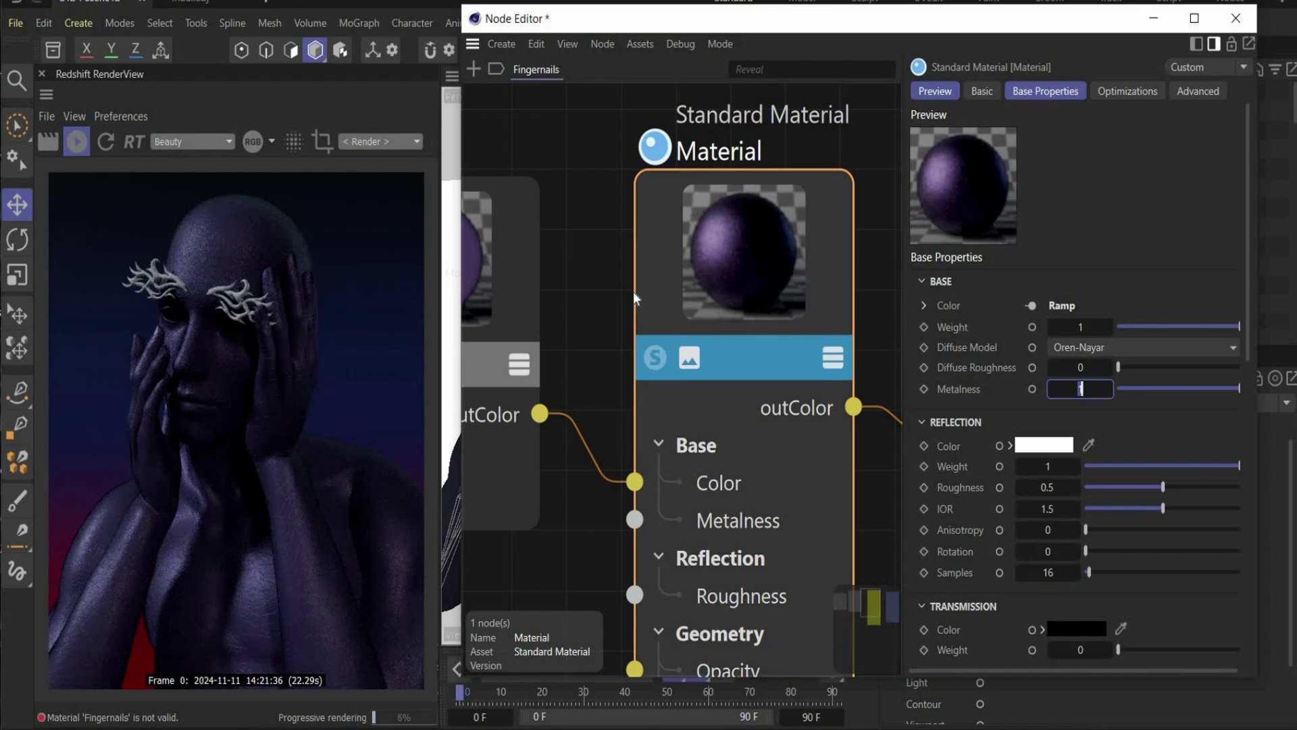
# Step: Set the Fingernails material's reflection roughness to 0.1 and close the Node Editor
pyautogui.scroll(-5, 634, 290)
pyautogui.click(615, 267)
pyautogui.click(781, 344)
pyautogui.doubleClick(1020, 488)
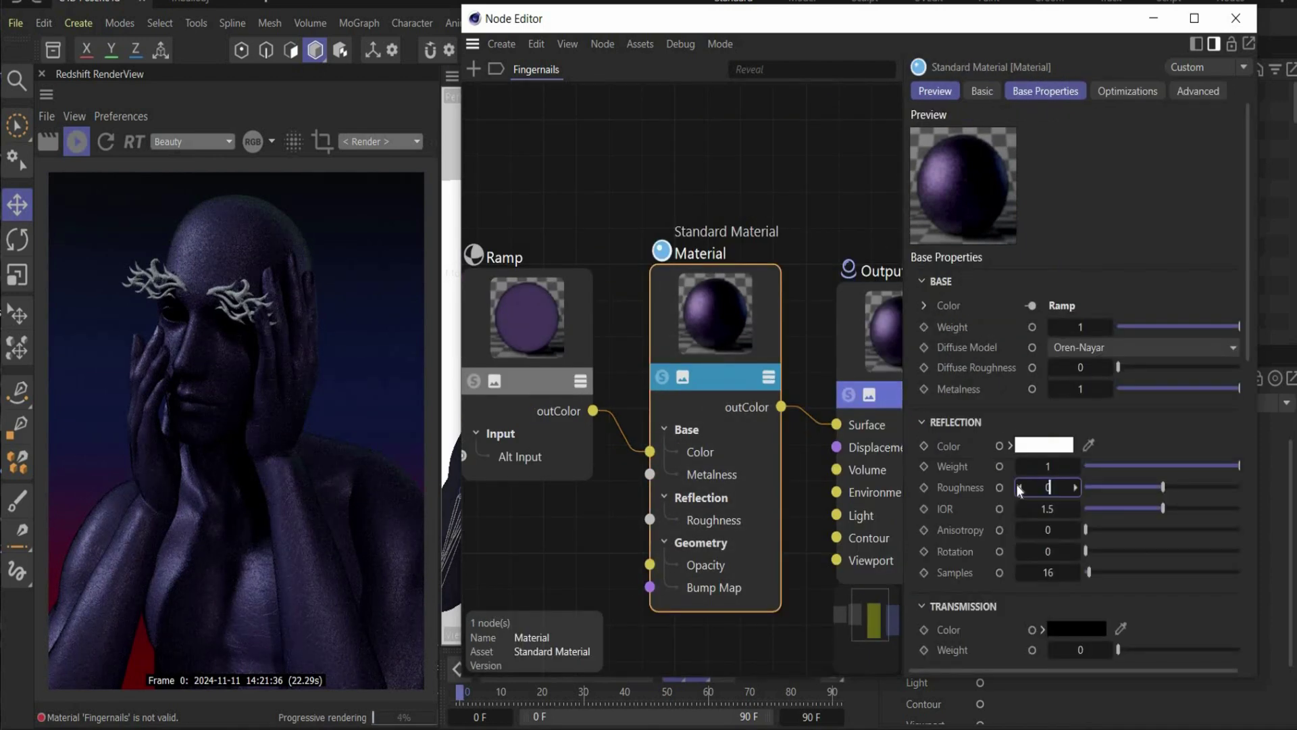
pyautogui.write('0,12')
pyautogui.press('BackSpace')
pyautogui.press('Return')
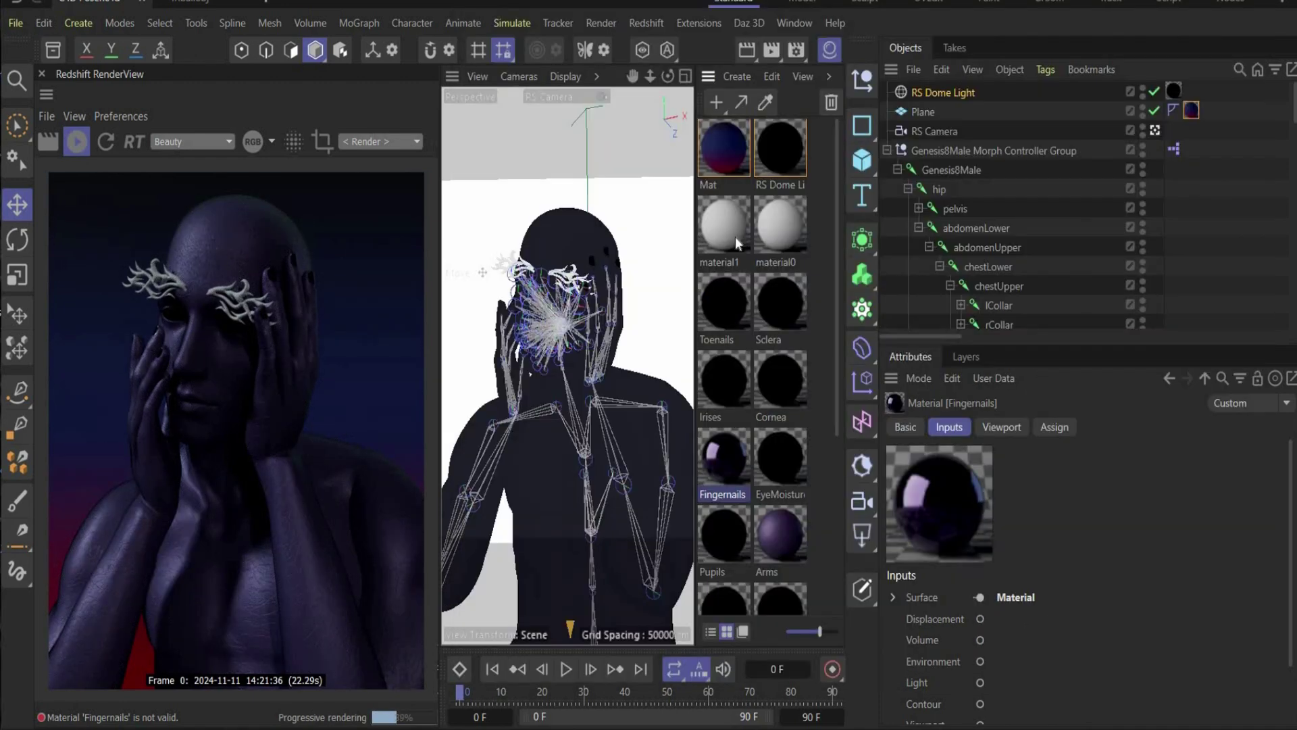
# Step: Delete the material1 and material0 materials, and assign a newly created material to the brow ornament
pyautogui.click(735, 237)
pyautogui.press('Delete')
pyautogui.click(735, 236)
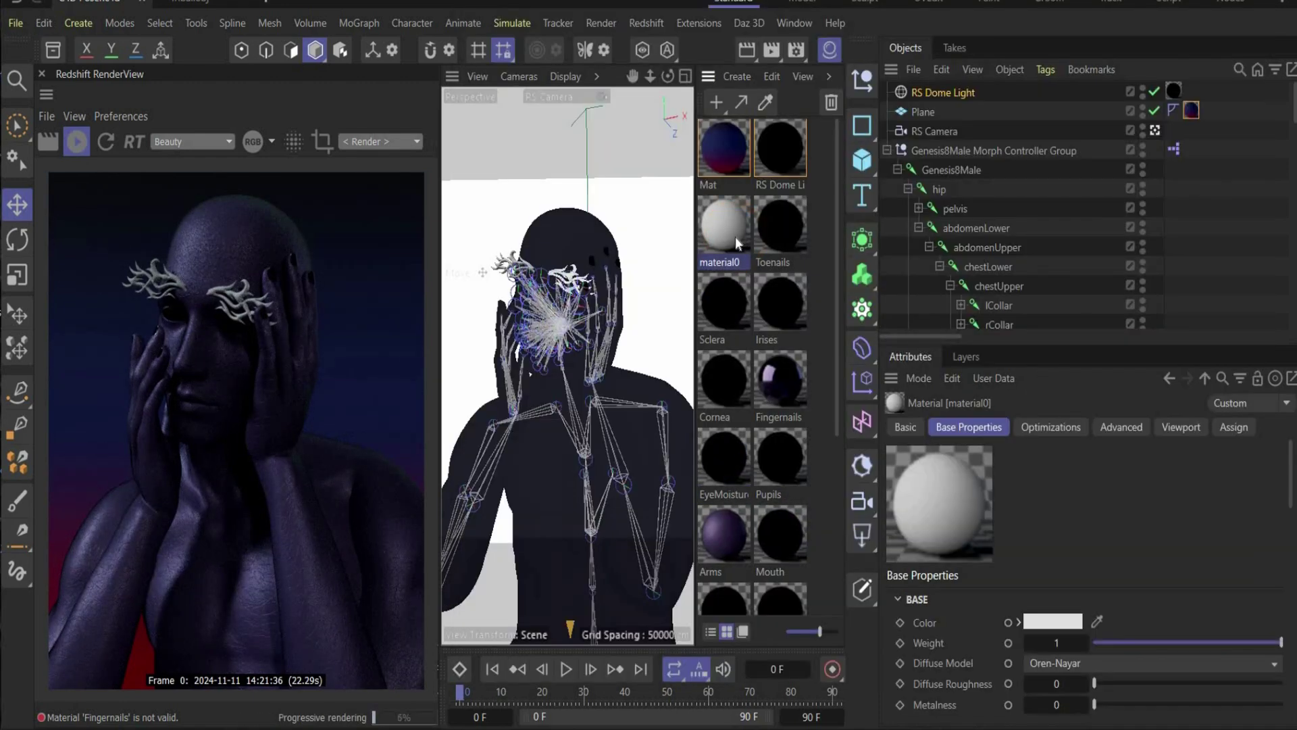
pyautogui.press('Delete')
pyautogui.hotkey('ctrl', 'n')
pyautogui.moveTo(504, 297); pyautogui.dragTo(493, 273)
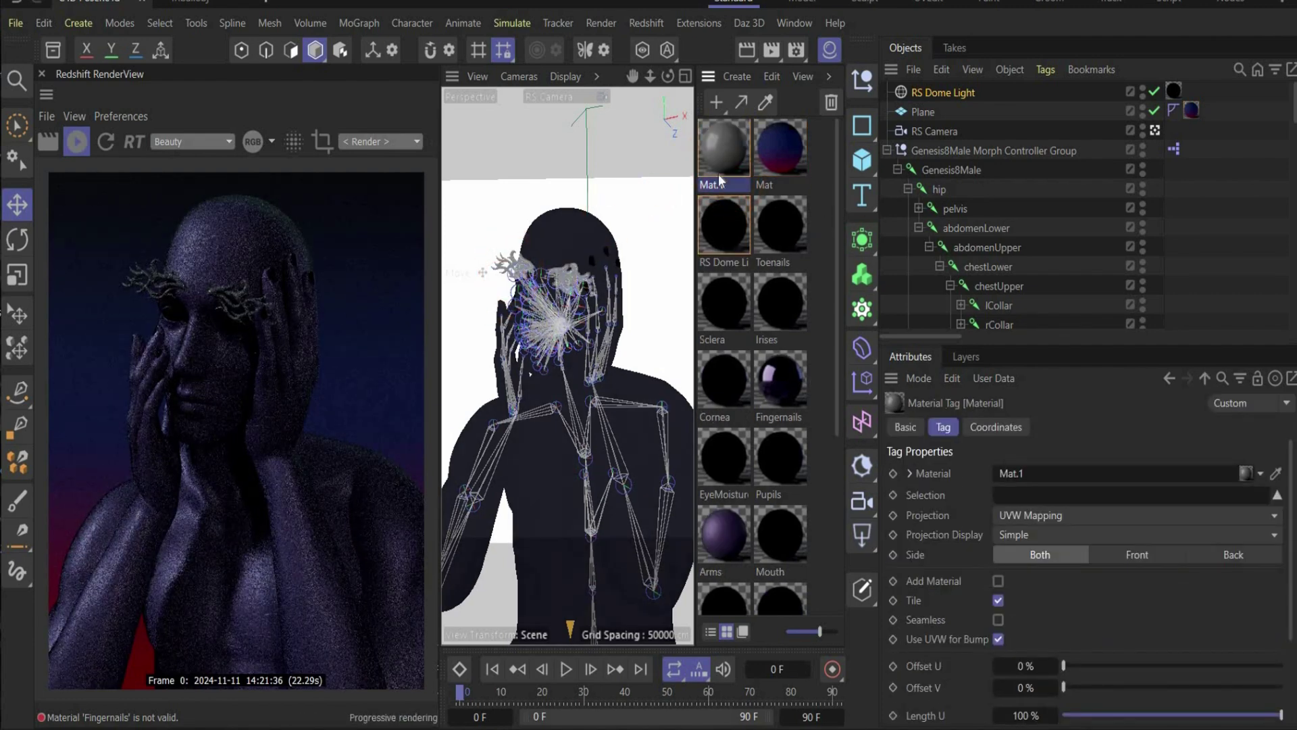
# Step: Replace the brow ornament material's RS Standard node with the copied Face nodes and connect outColor to the output's Surface
pyautogui.doubleClick(720, 151)
pyautogui.click(722, 298)
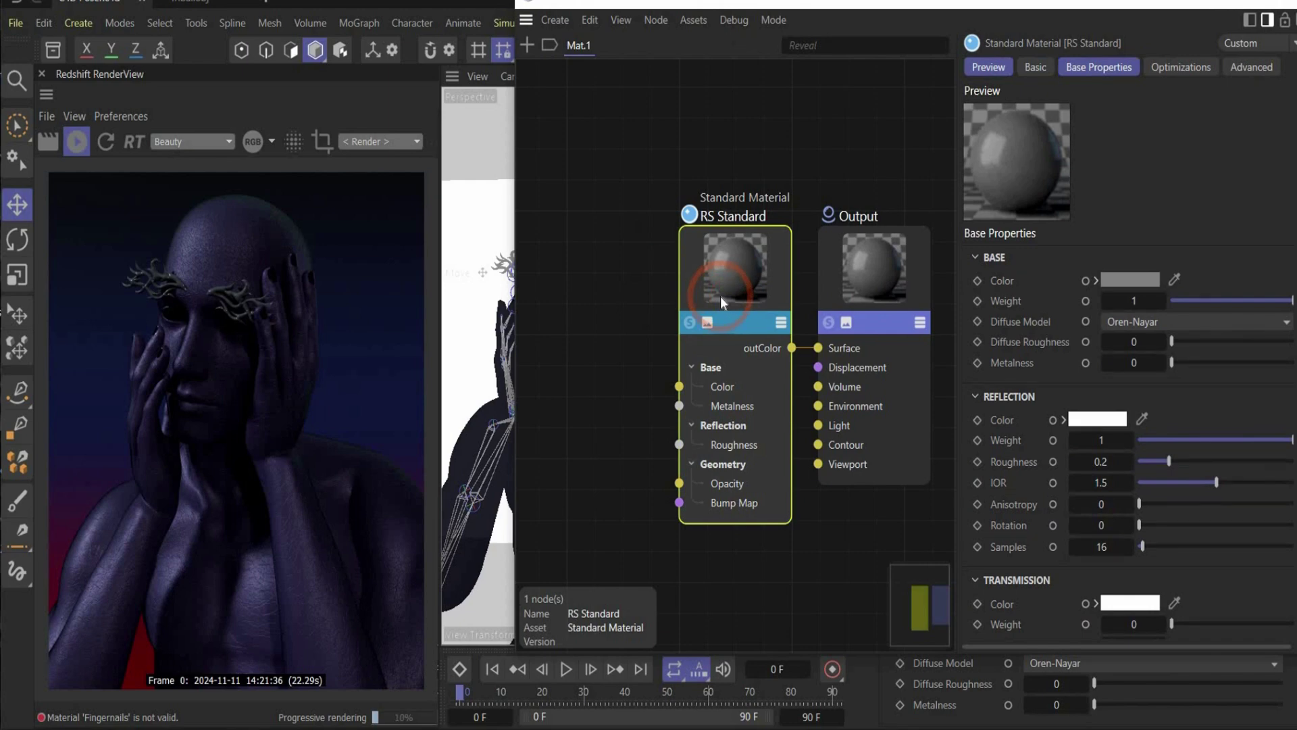
pyautogui.press('Delete')
pyautogui.hotkey('ctrl', 'v')
pyautogui.moveTo(886, 106); pyautogui.dragTo(663, 255)
pyautogui.moveTo(752, 323); pyautogui.dragTo(820, 349)
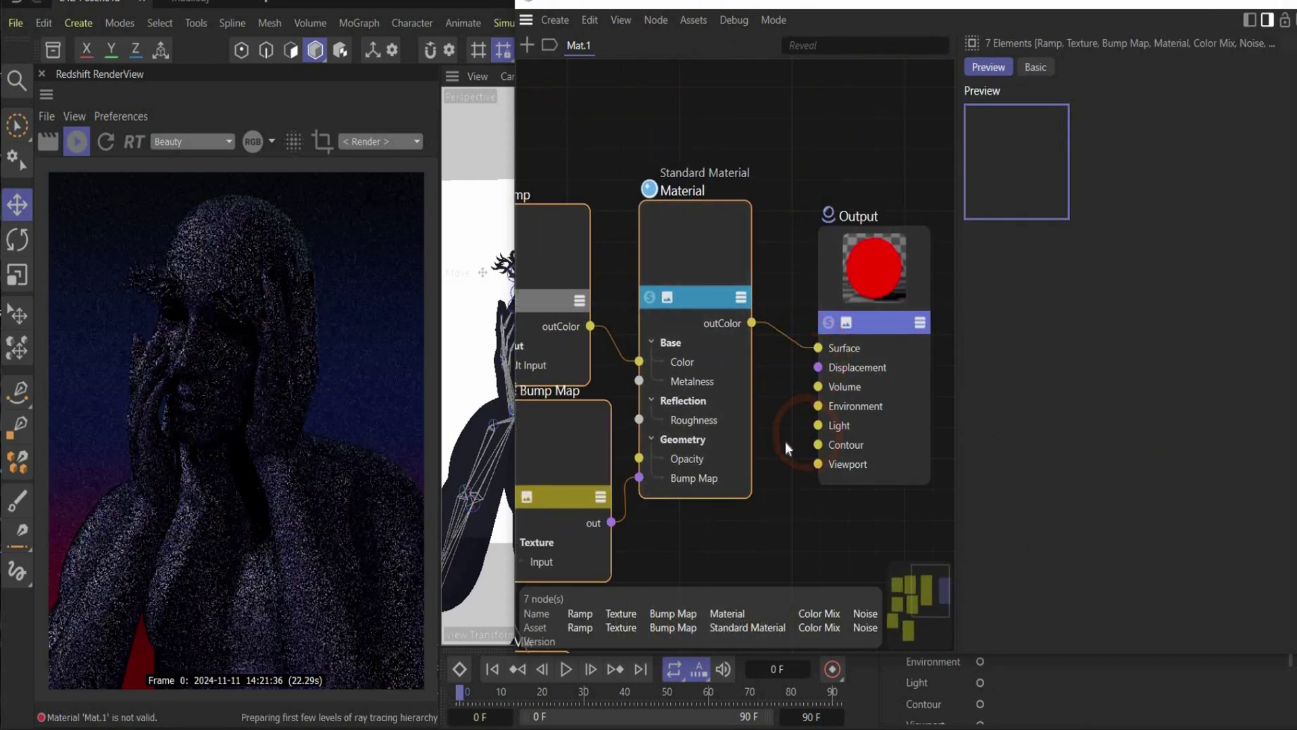
# Step: Delete the Texture, Noise, Color Mix and Bump Map nodes from the brow ornament's material and close the Node Editor
pyautogui.scroll(-4, 803, 432)
pyautogui.moveTo(760, 442); pyautogui.dragTo(785, 341, button='middle')
pyautogui.moveTo(592, 353); pyautogui.dragTo(712, 509)
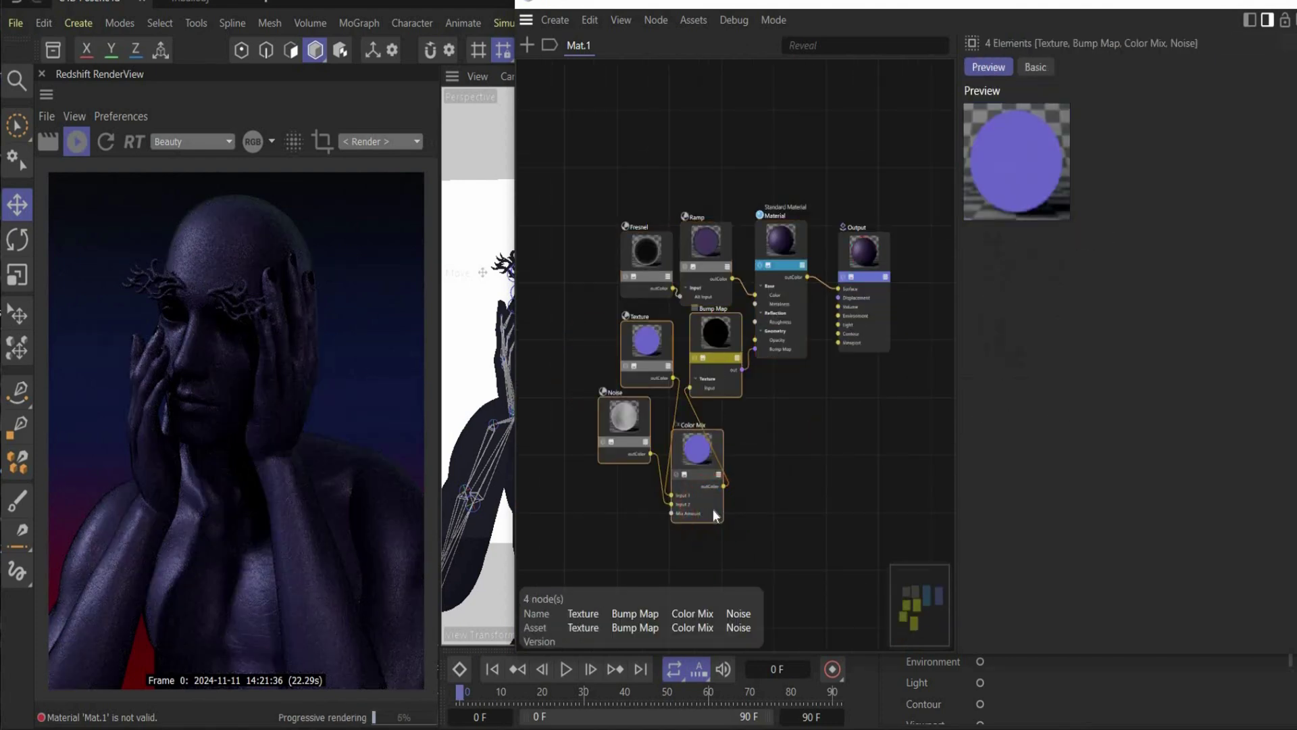
pyautogui.press('Delete')
pyautogui.press('h')
pyautogui.click(1280, 3)
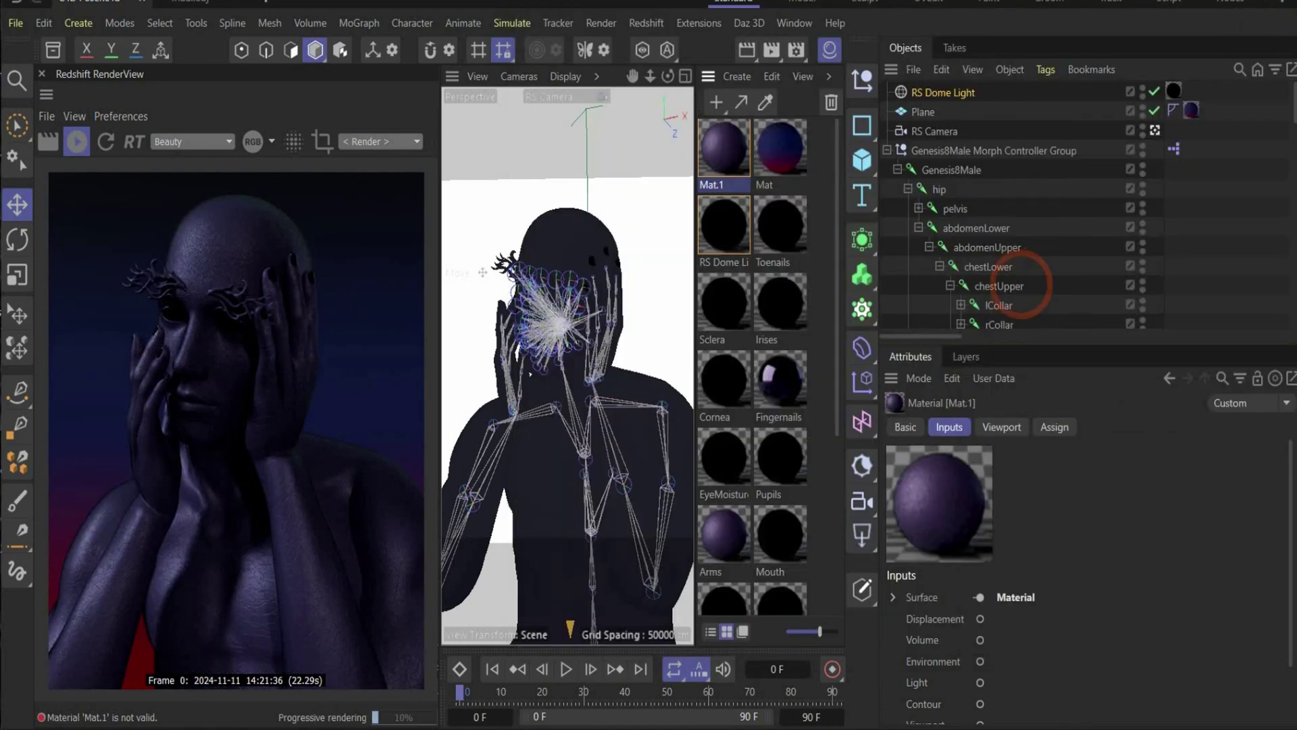
# Step: Switch to the media player to review the finished reference artwork and close it
pyautogui.hotkey('alt', 'Tab')
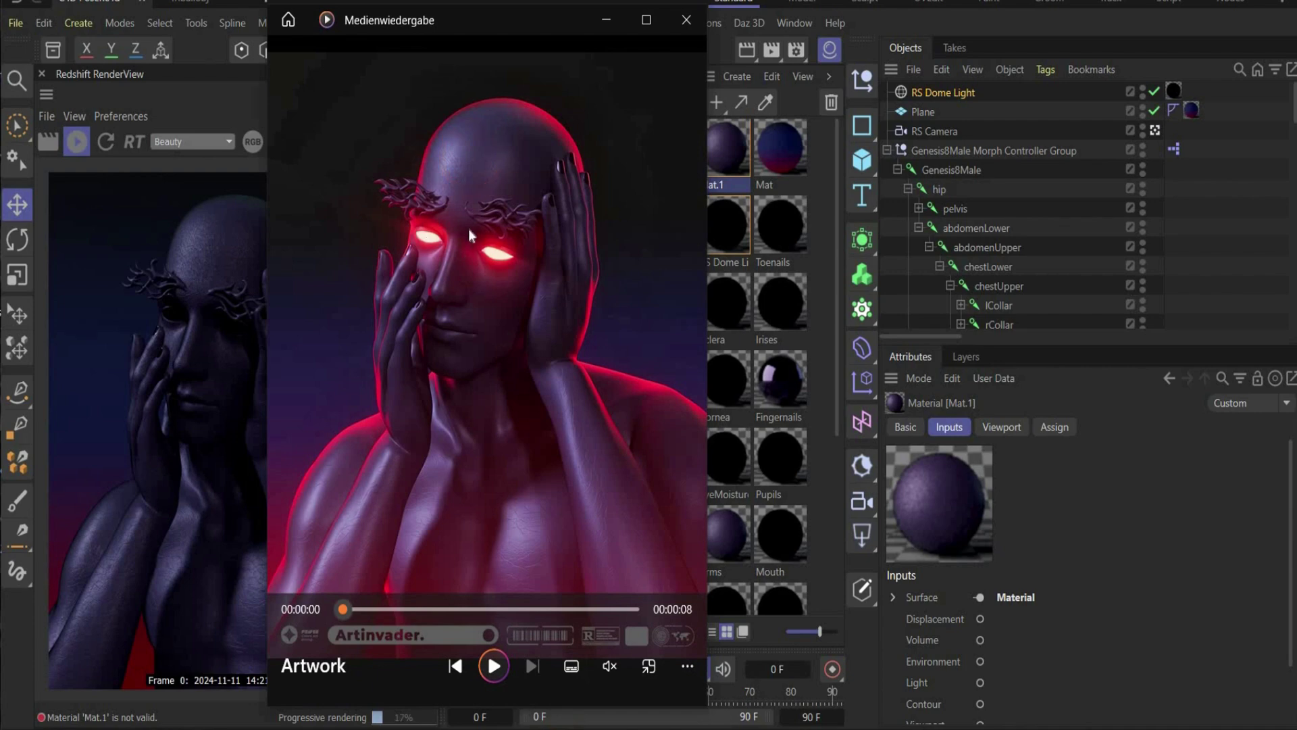
pyautogui.click(686, 21)
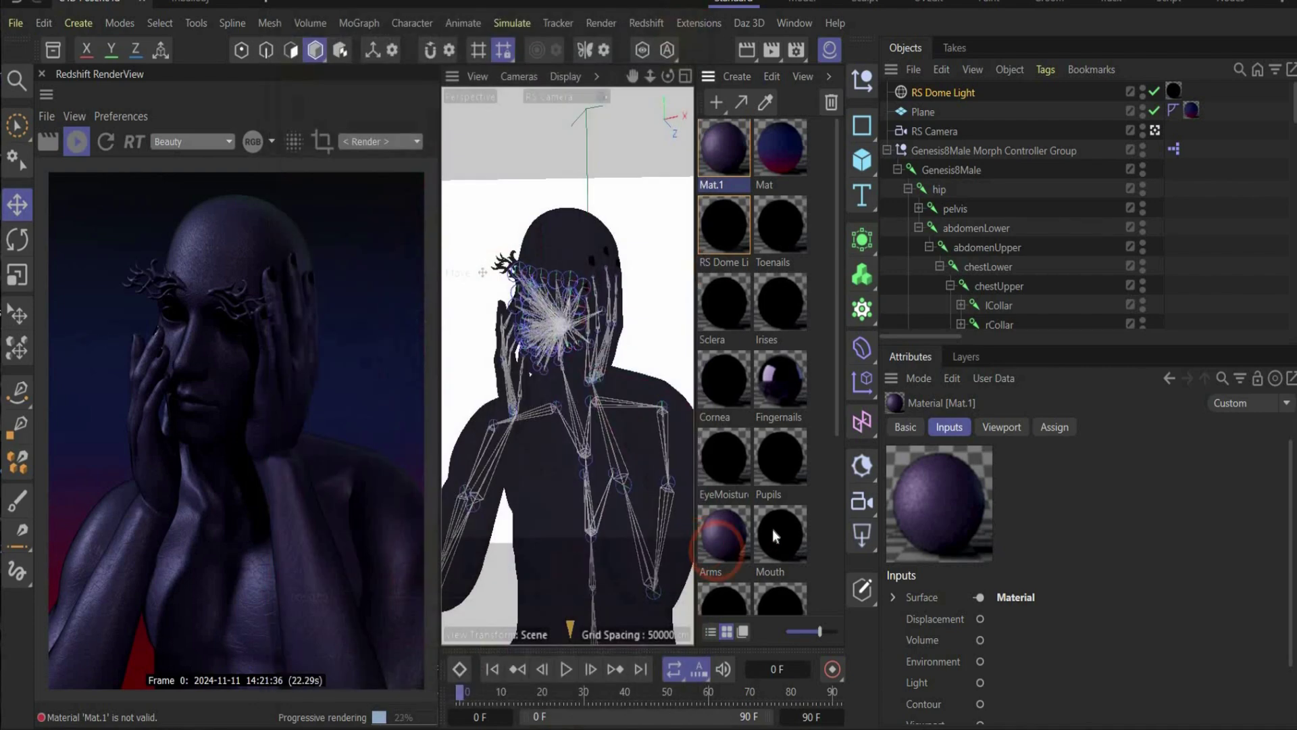
# Step: Set the EyeSocket material's emission color to hex F00019 and its emission weight to 5
pyautogui.scroll(-4, 776, 529)
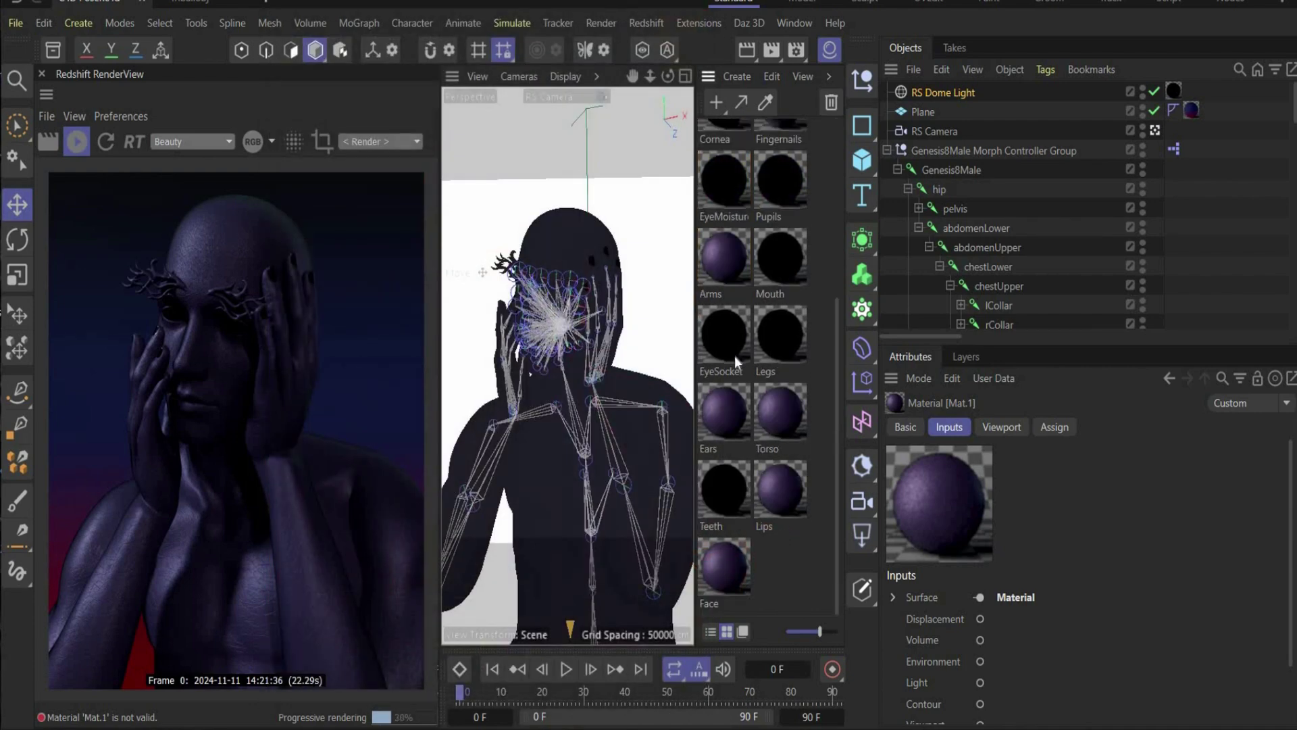
pyautogui.doubleClick(729, 337)
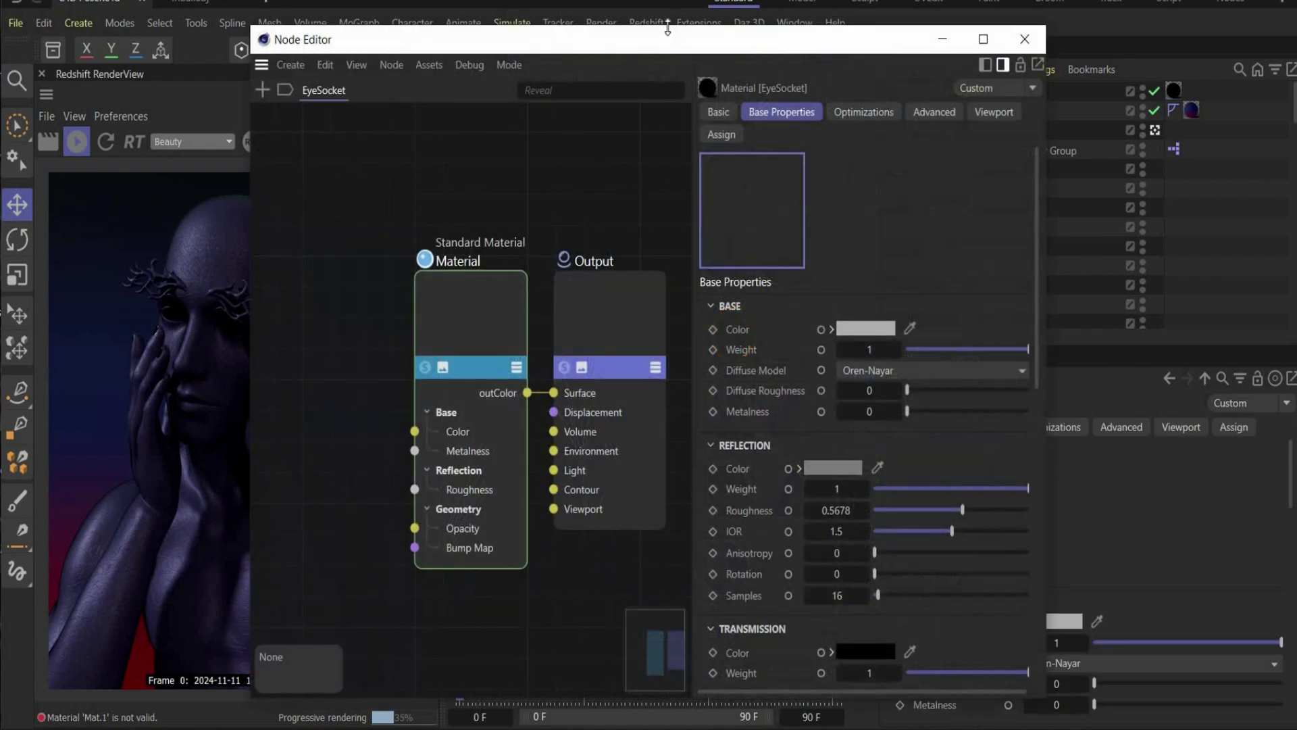
pyautogui.scroll(-10, 917, 586)
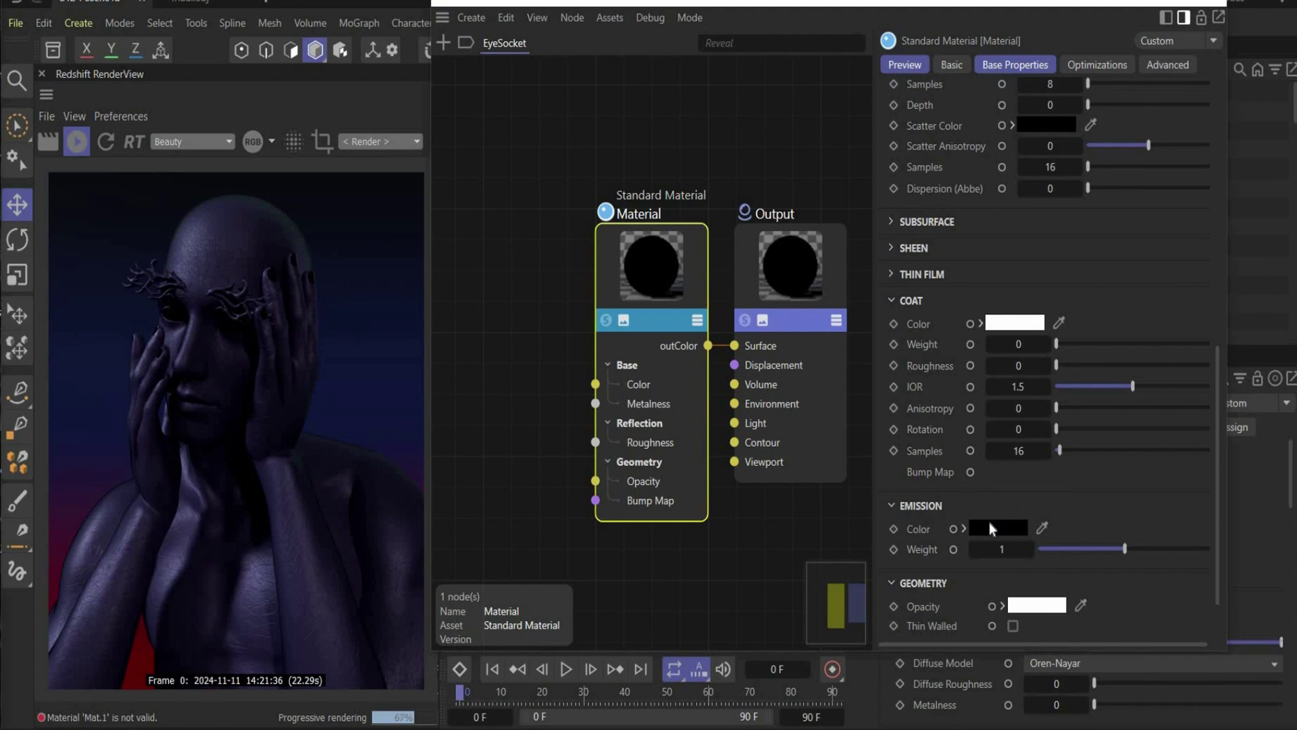
pyautogui.click(993, 526)
pyautogui.click(773, 302)
pyautogui.click(735, 301)
pyautogui.click(939, 302)
pyautogui.doubleClick(761, 332)
pyautogui.hotkey('ctrl', 'v')
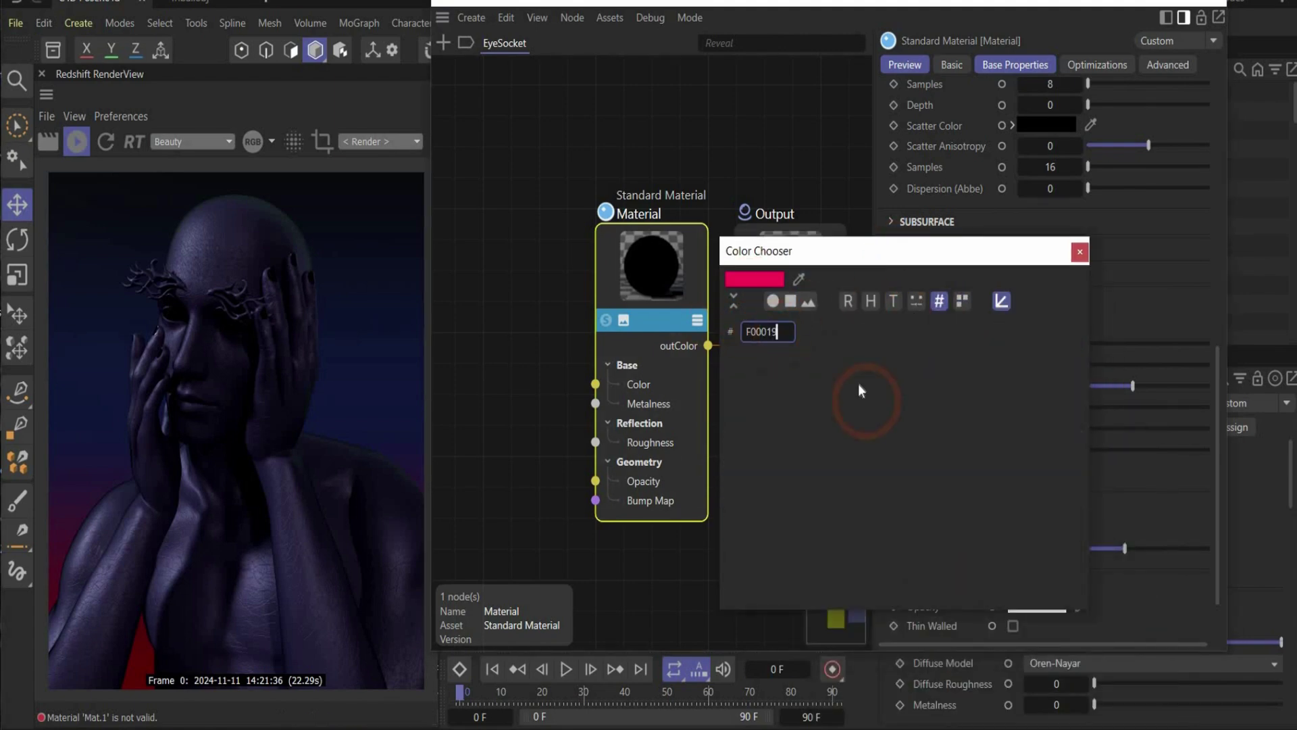
pyautogui.click(1079, 252)
pyautogui.doubleClick(1013, 549)
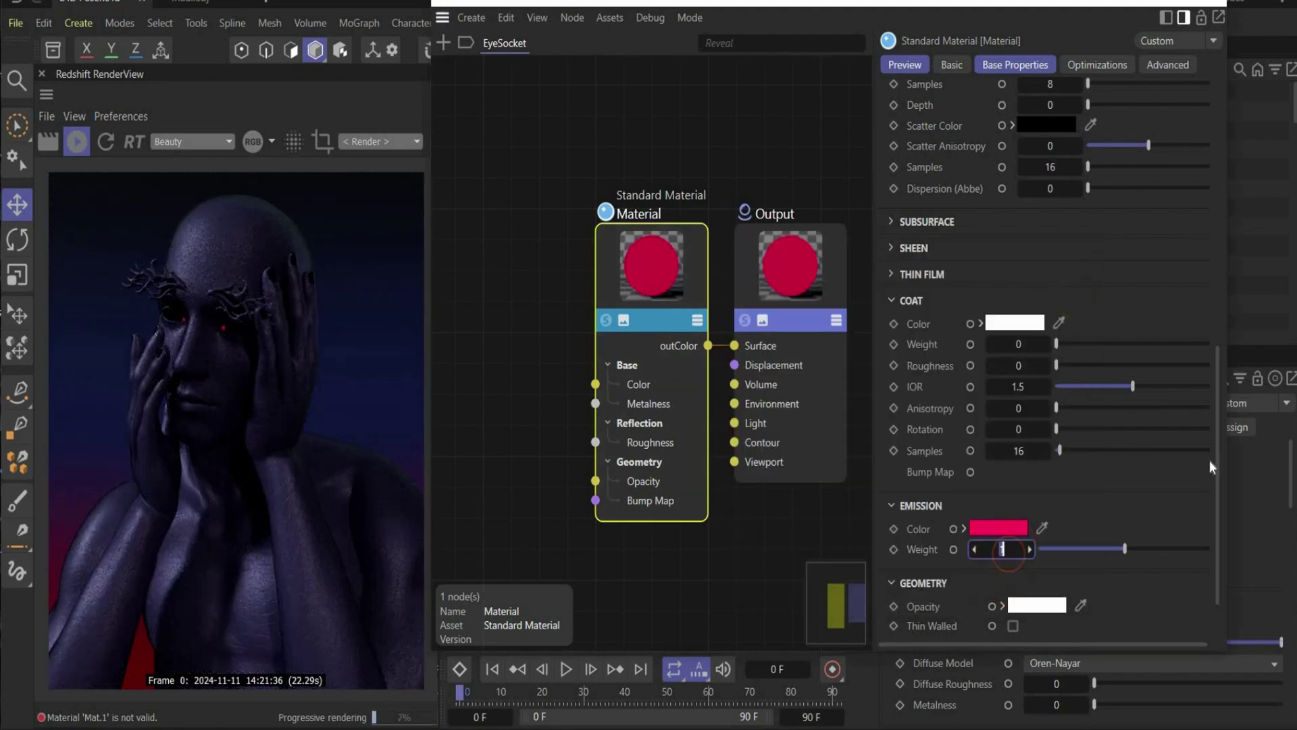
pyautogui.press('Return')
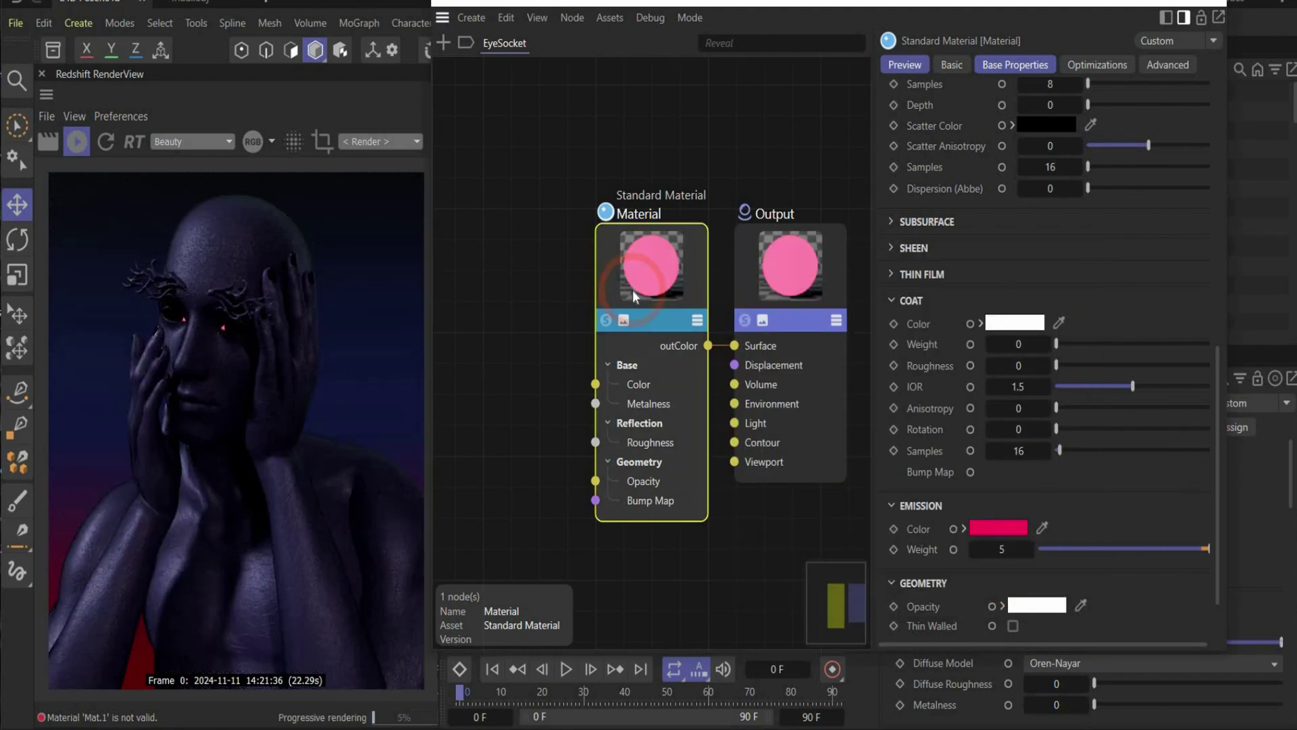
# Step: Replace the shaders of the Pupils, EyeMoisture and Cornea materials with a copy of EyeSocket's emissive Standard Material node
pyautogui.click(1213, 2)
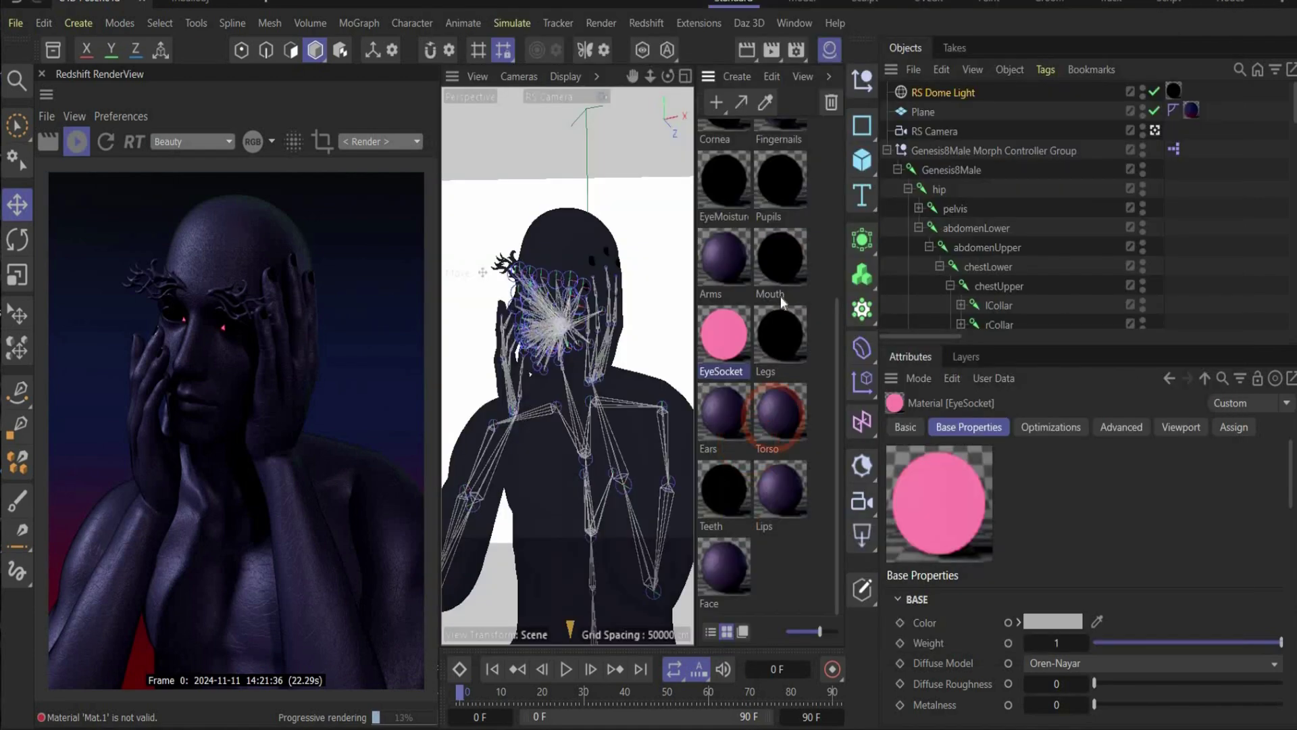
pyautogui.doubleClick(724, 179)
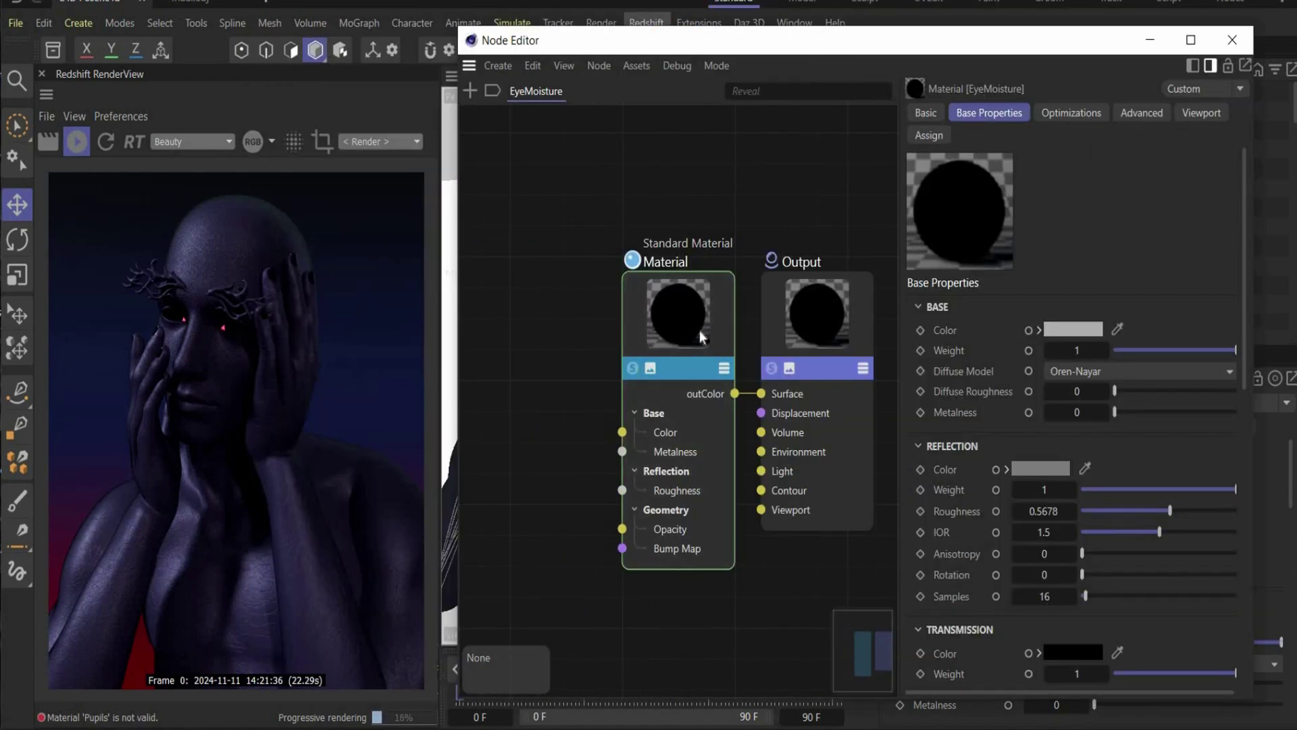
pyautogui.click(700, 330)
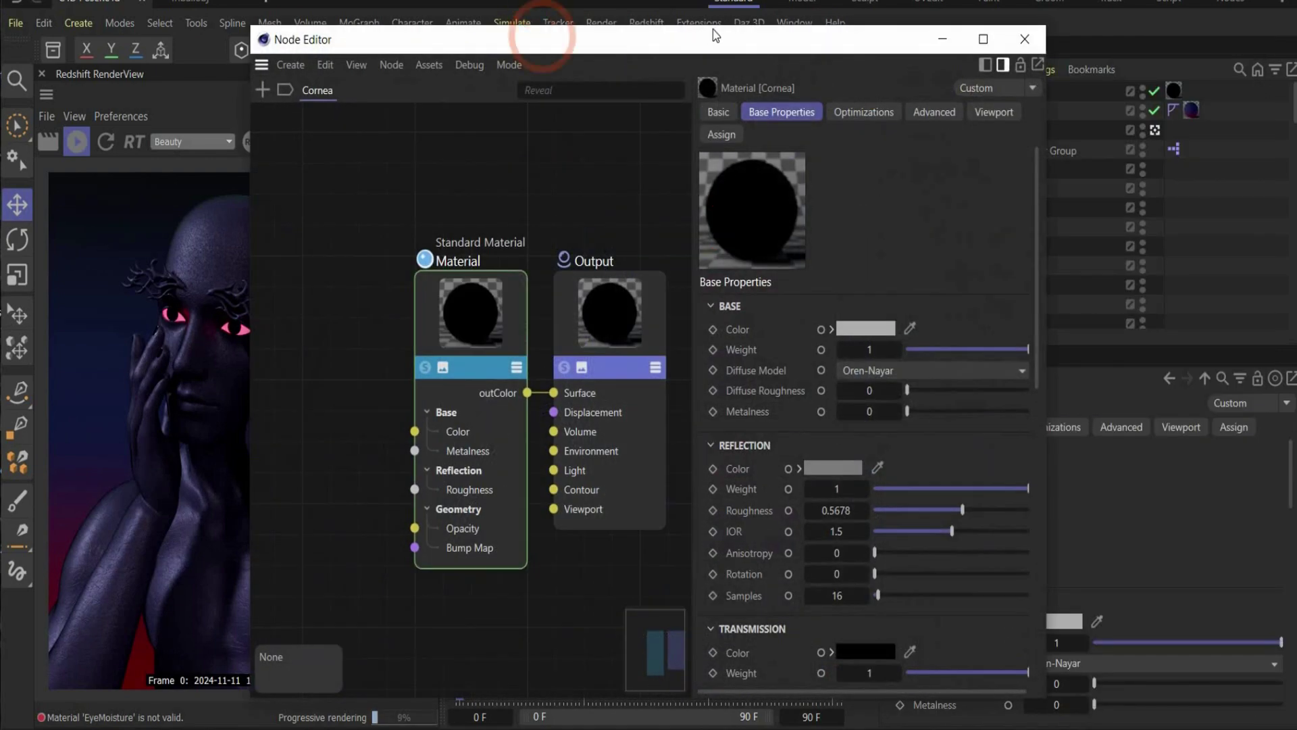
pyautogui.click(712, 31)
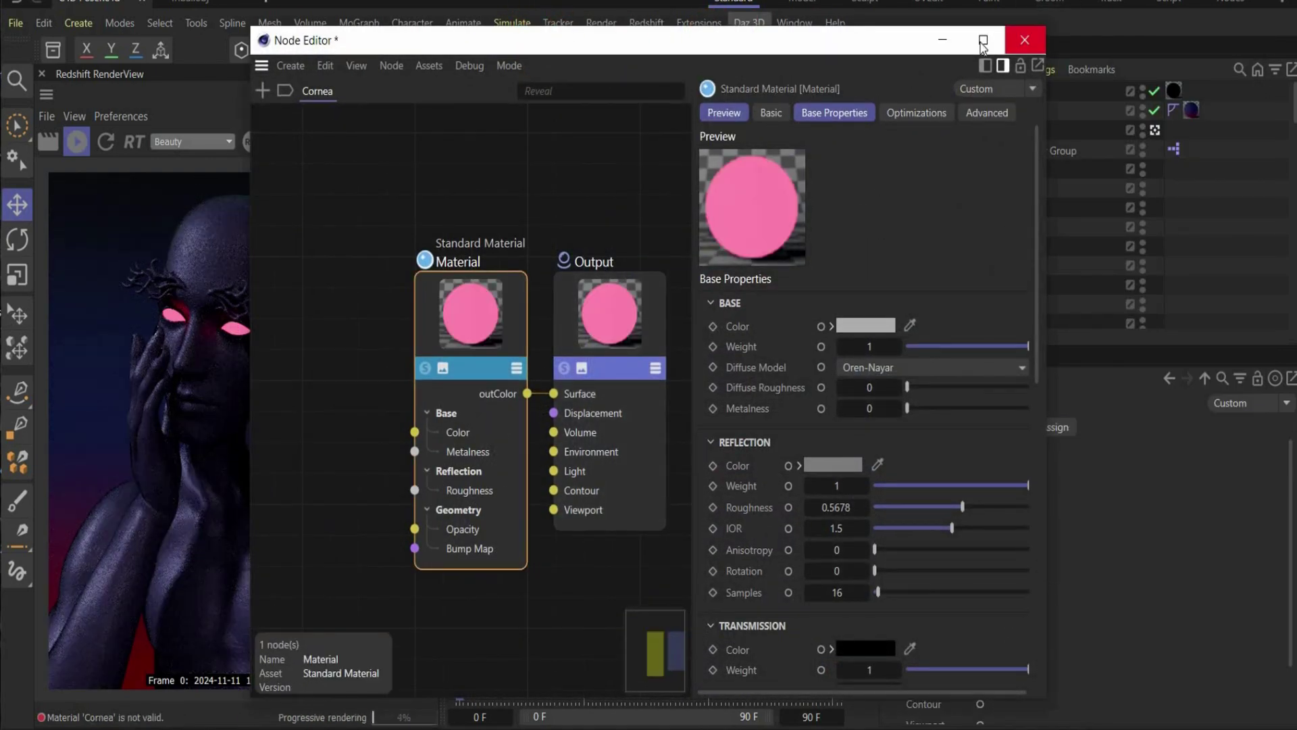
pyautogui.click(1024, 41)
# Step: Override the RS Camera's bloom lens effect, setting its threshold to 4 and softness to 77%
pyautogui.click(887, 150)
pyautogui.click(928, 133)
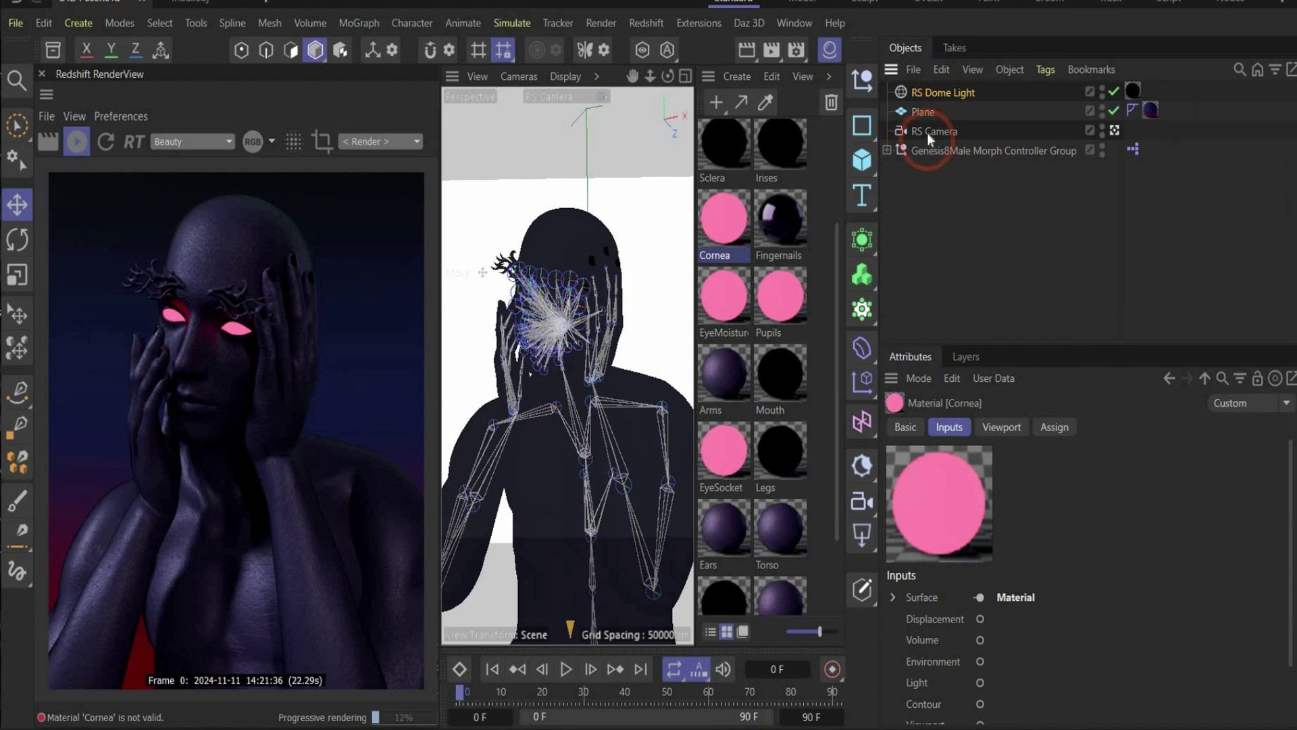
pyautogui.click(1220, 426)
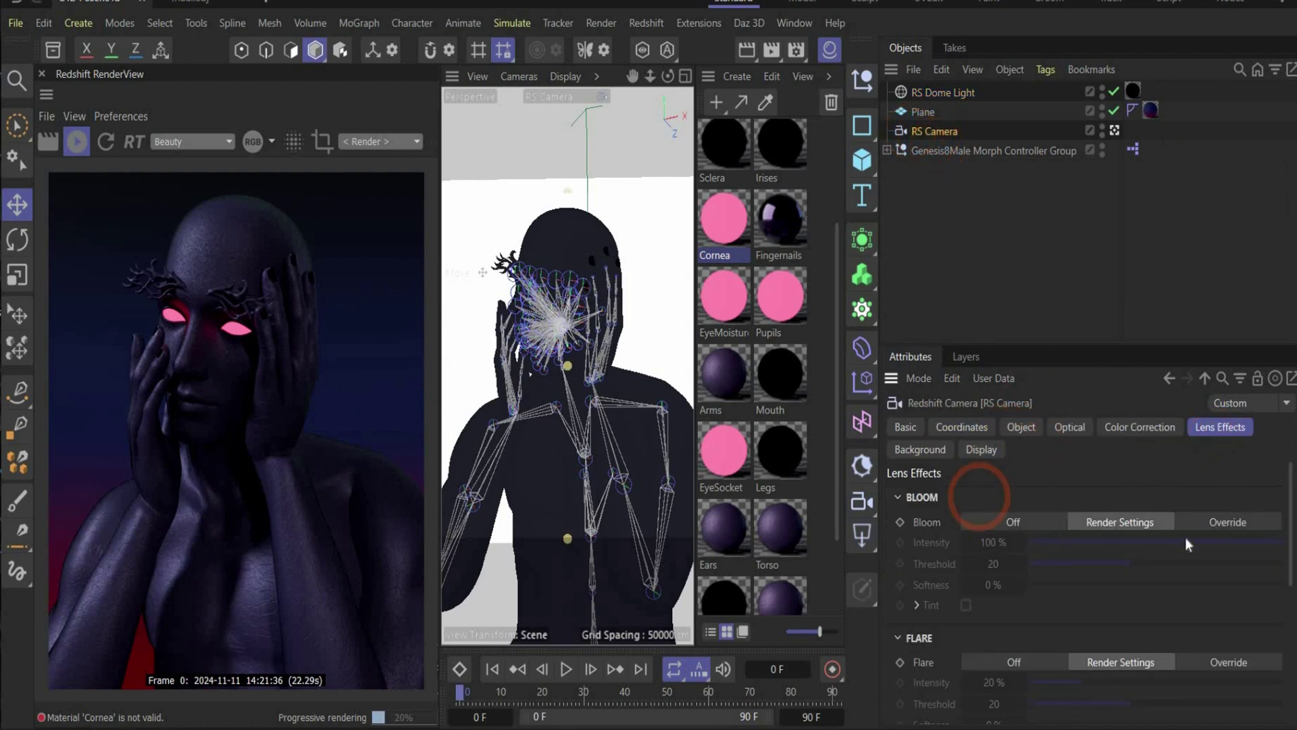
pyautogui.click(1243, 523)
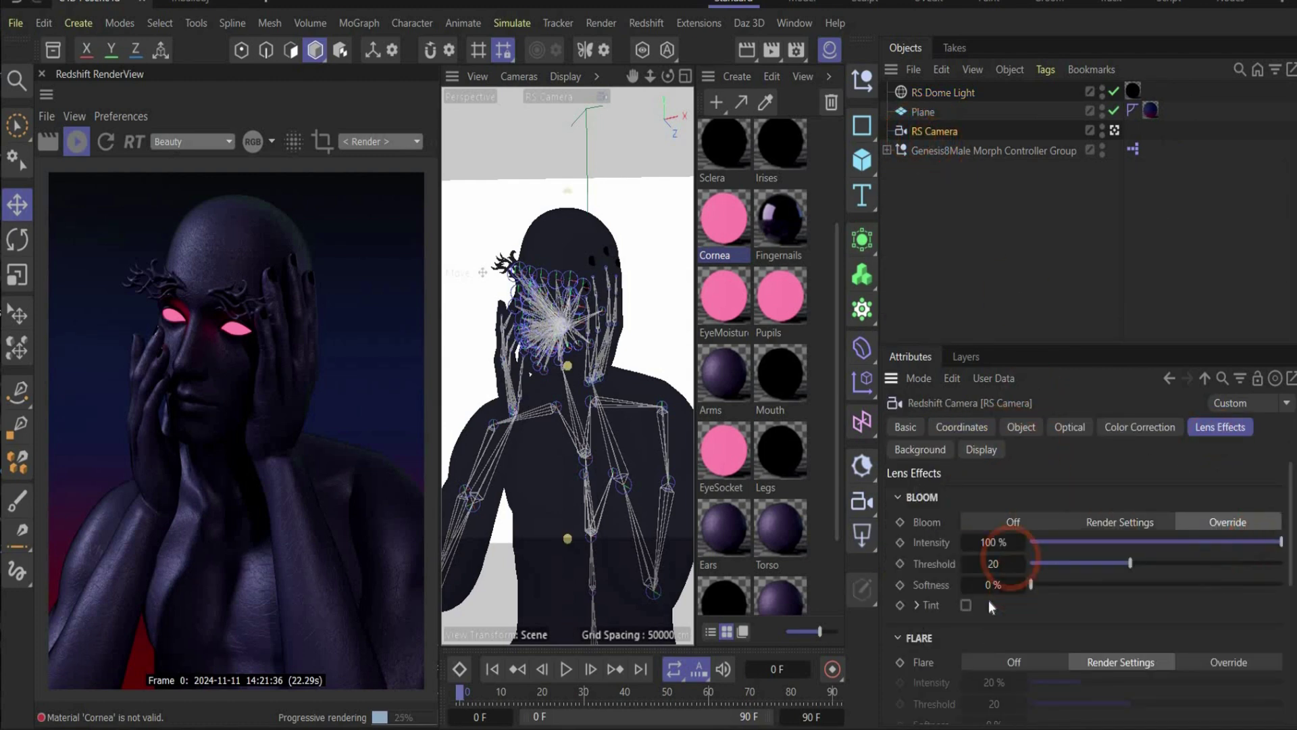
pyautogui.click(992, 563)
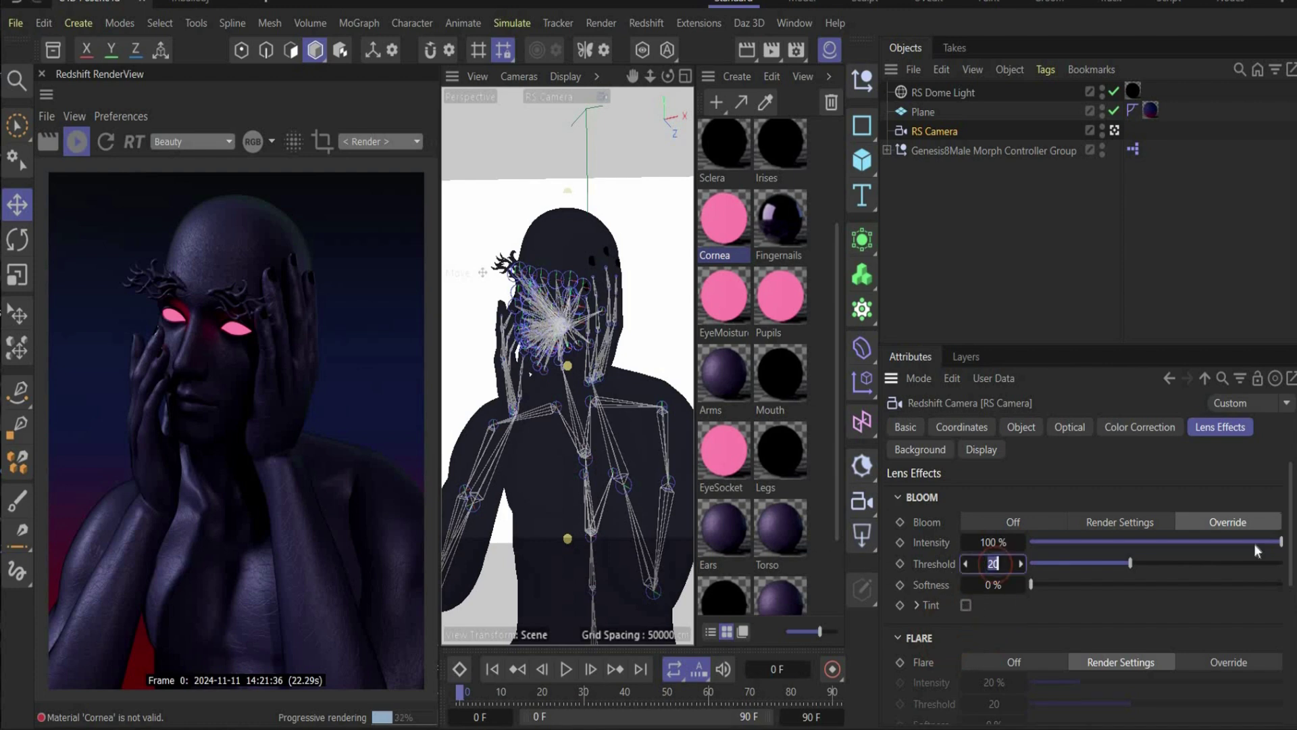
pyautogui.write('4')
pyautogui.press('Return')
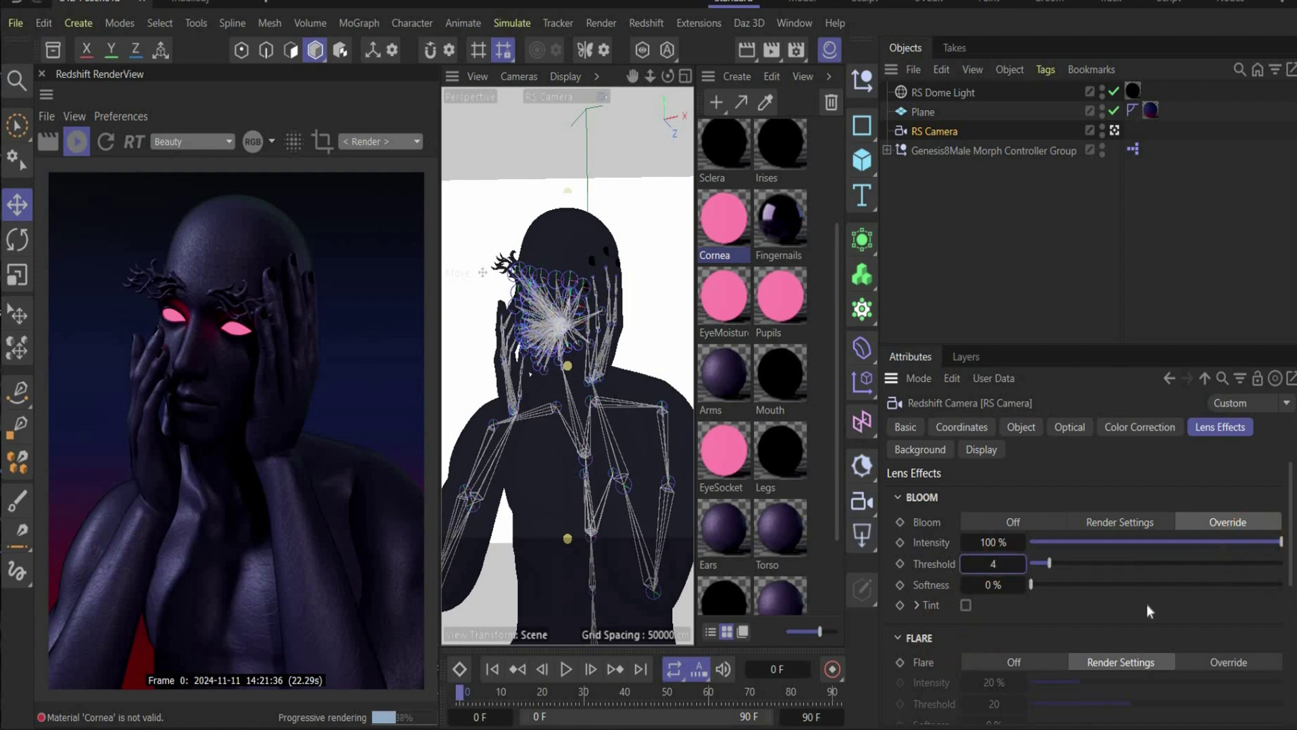
pyautogui.click(985, 584)
pyautogui.write('77')
pyautogui.press('Return')
# Step: Override the RS Camera's flare lens effect and set its threshold to 8
pyautogui.scroll(-3, 1051, 623)
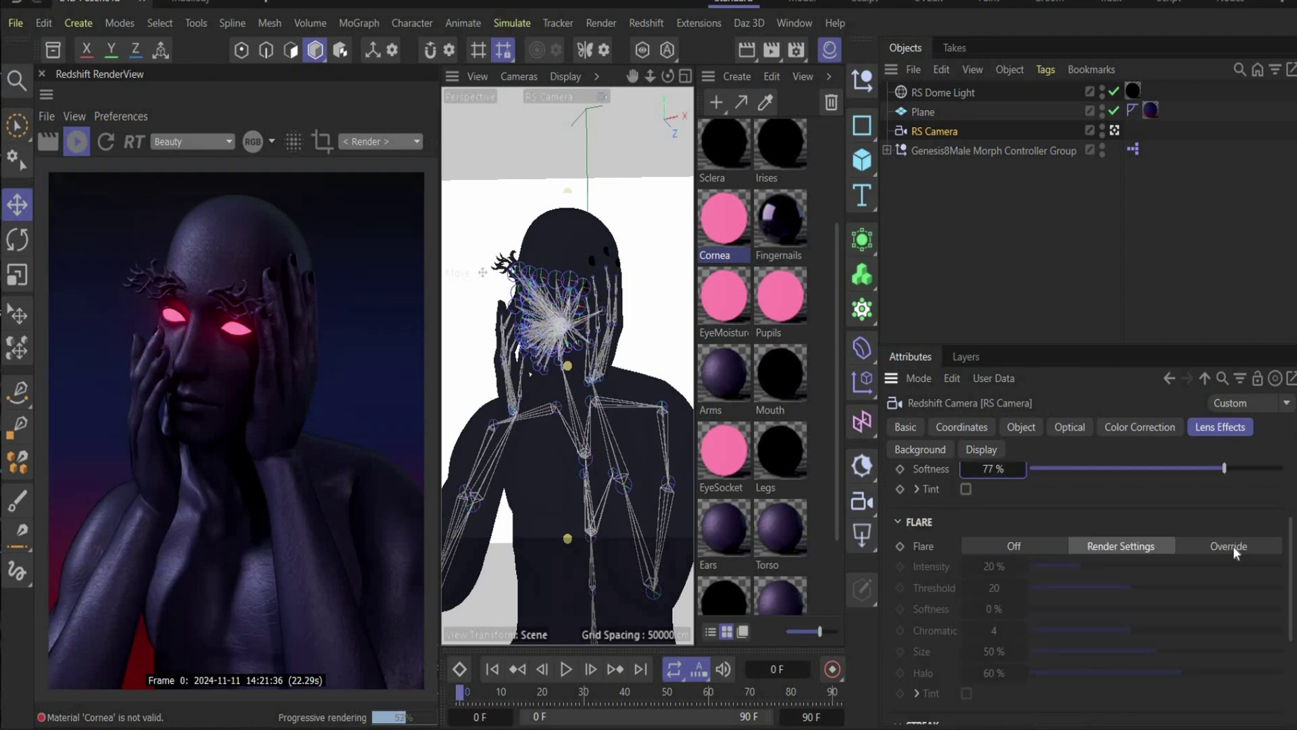
pyautogui.click(1230, 546)
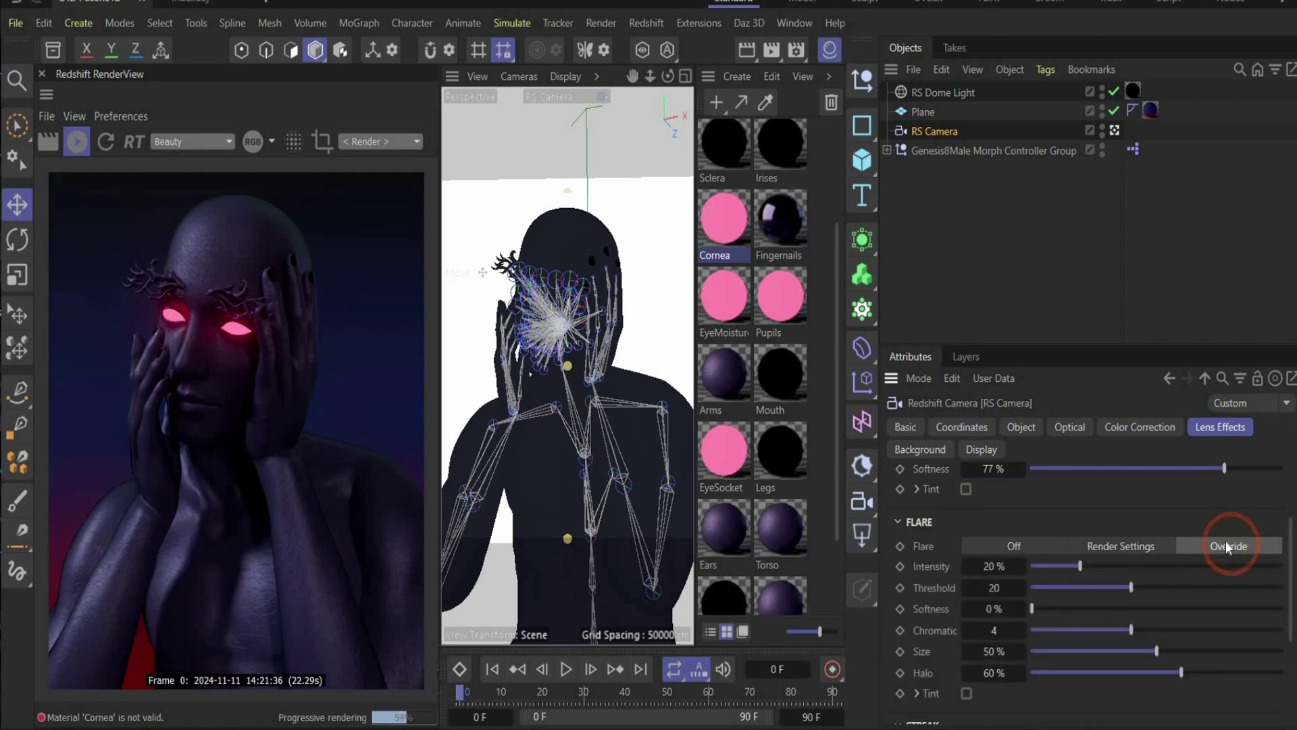
pyautogui.click(994, 588)
pyautogui.write('8')
pyautogui.press('Return')
# Step: Override the RS Camera's streak lens effect with intensity 95%, threshold 5 and tail 0.6
pyautogui.scroll(-4, 1092, 615)
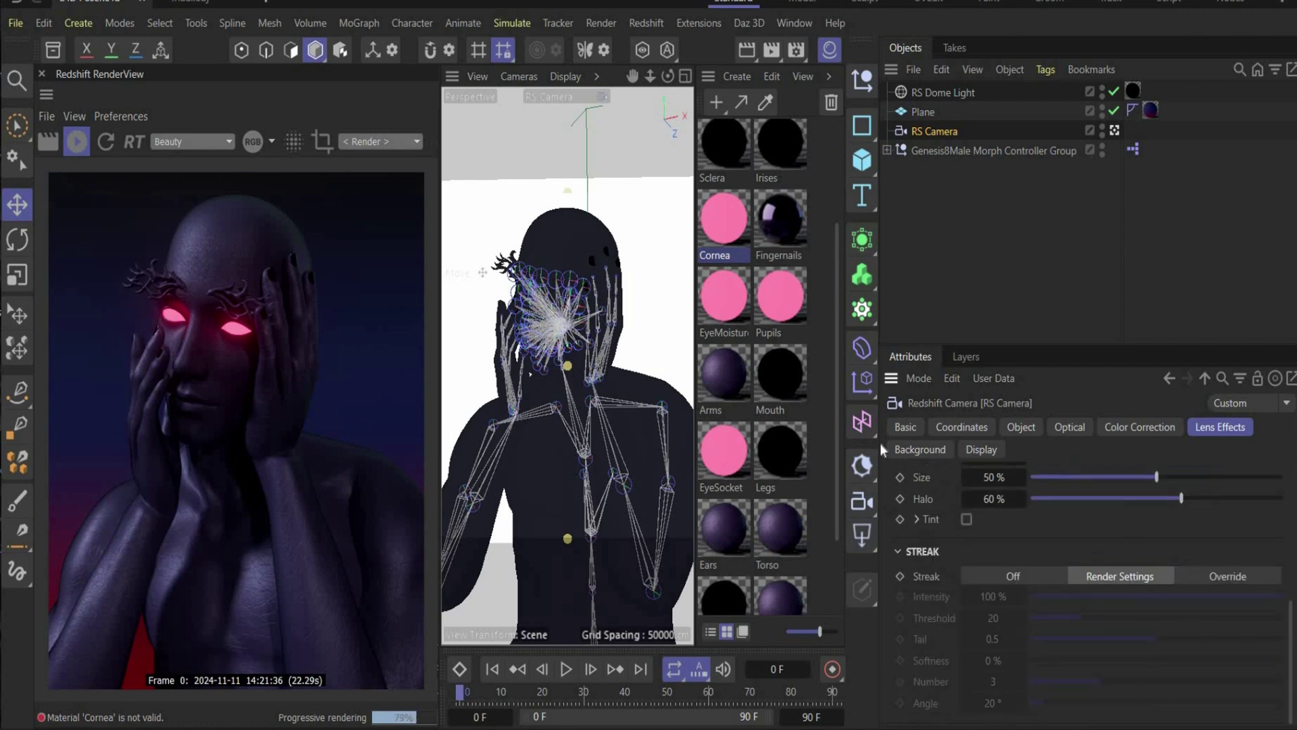
pyautogui.click(1247, 577)
pyautogui.click(993, 597)
pyautogui.write('95')
pyautogui.press('Return')
pyautogui.click(992, 618)
pyautogui.write('5')
pyautogui.press('Return')
pyautogui.click(997, 638)
pyautogui.click(1006, 638)
pyautogui.click(1008, 638)
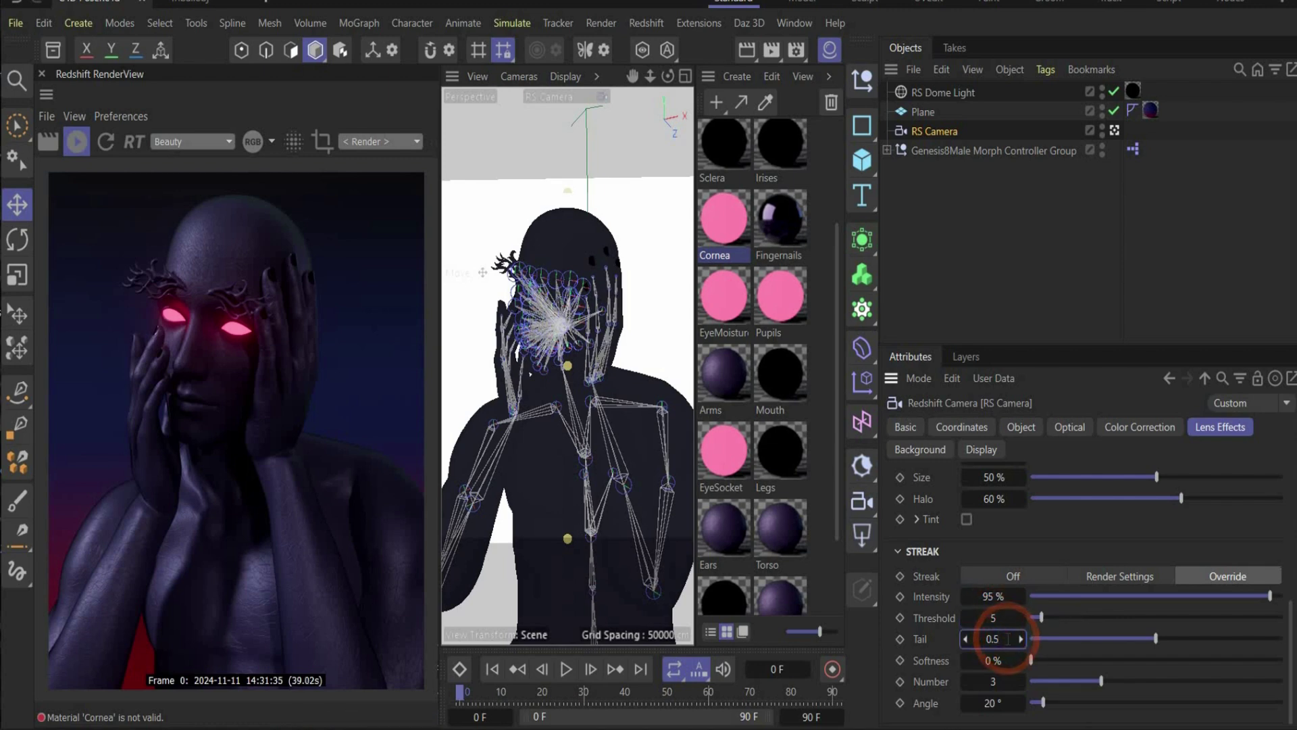
pyautogui.write('6')
pyautogui.press('Return')
# Step: Check the reference artwork image and add a Redshift area light with intensity 30
pyautogui.hotkey('alt', 'Tab')
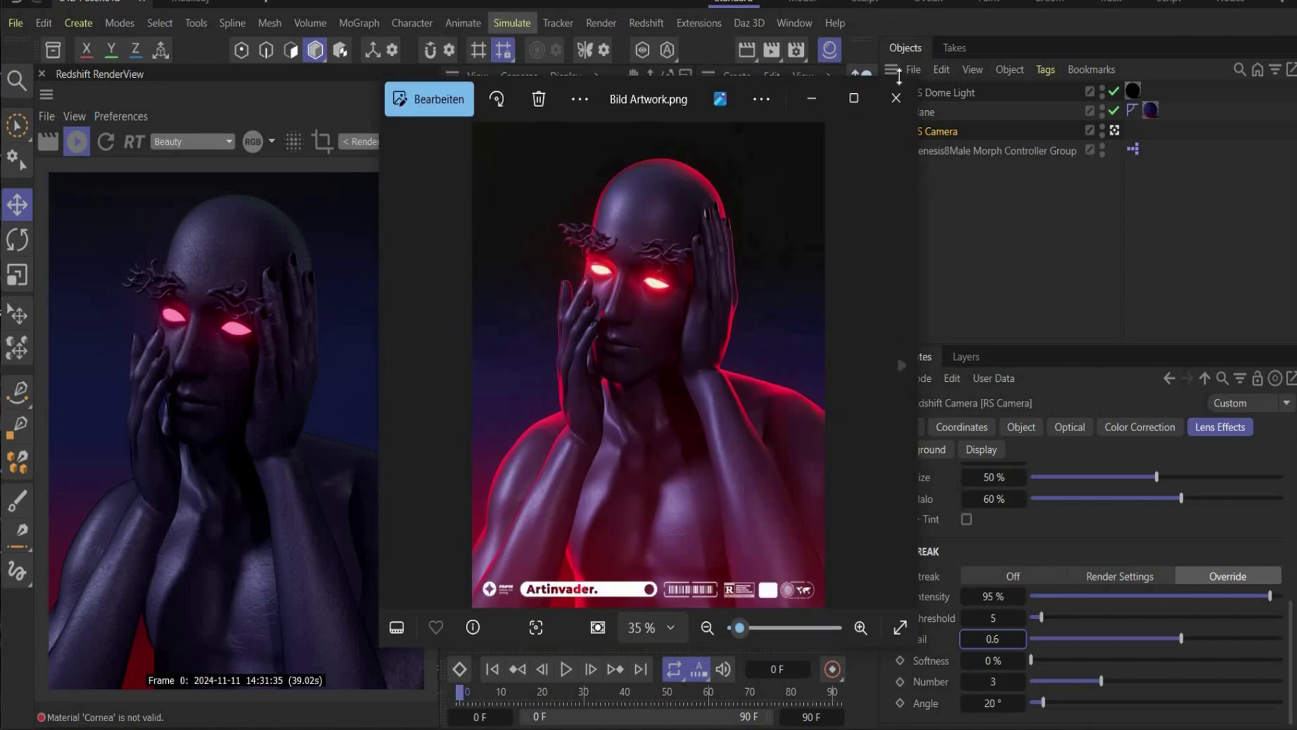
pyautogui.click(896, 98)
pyautogui.click(862, 533)
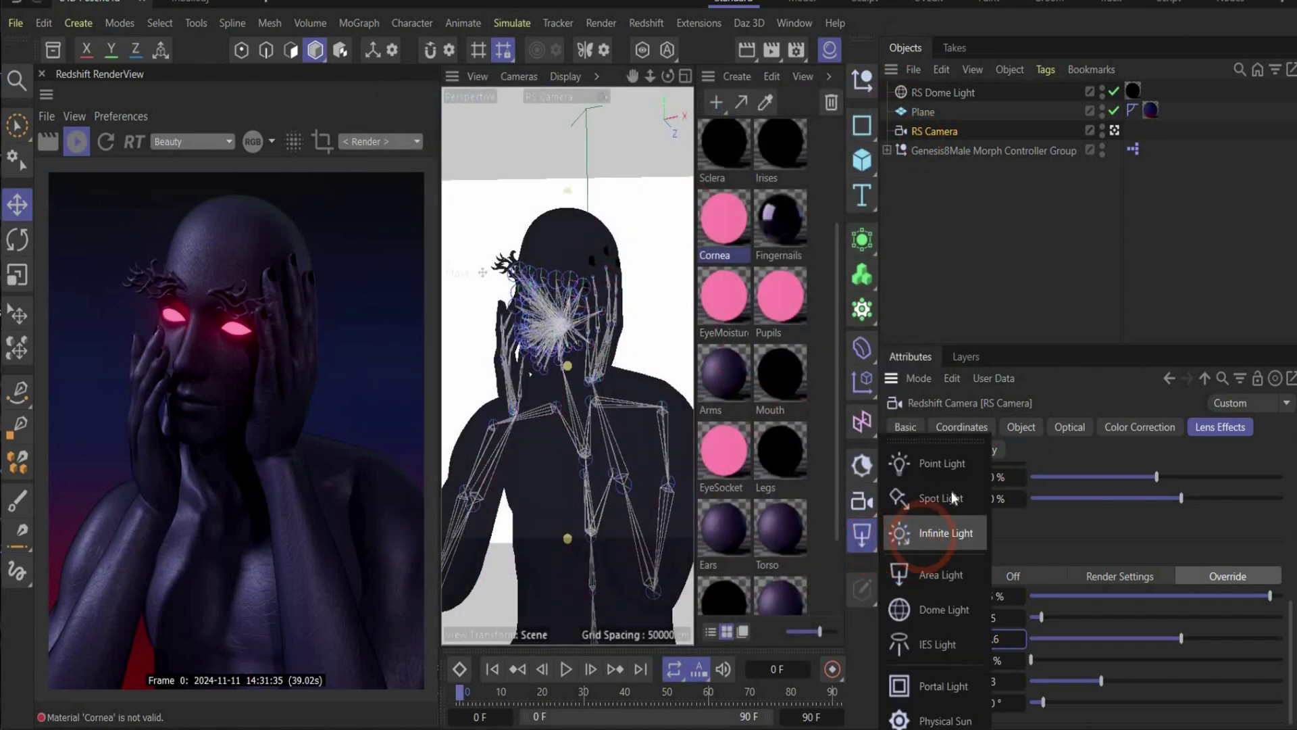
pyautogui.click(955, 575)
pyautogui.click(1008, 576)
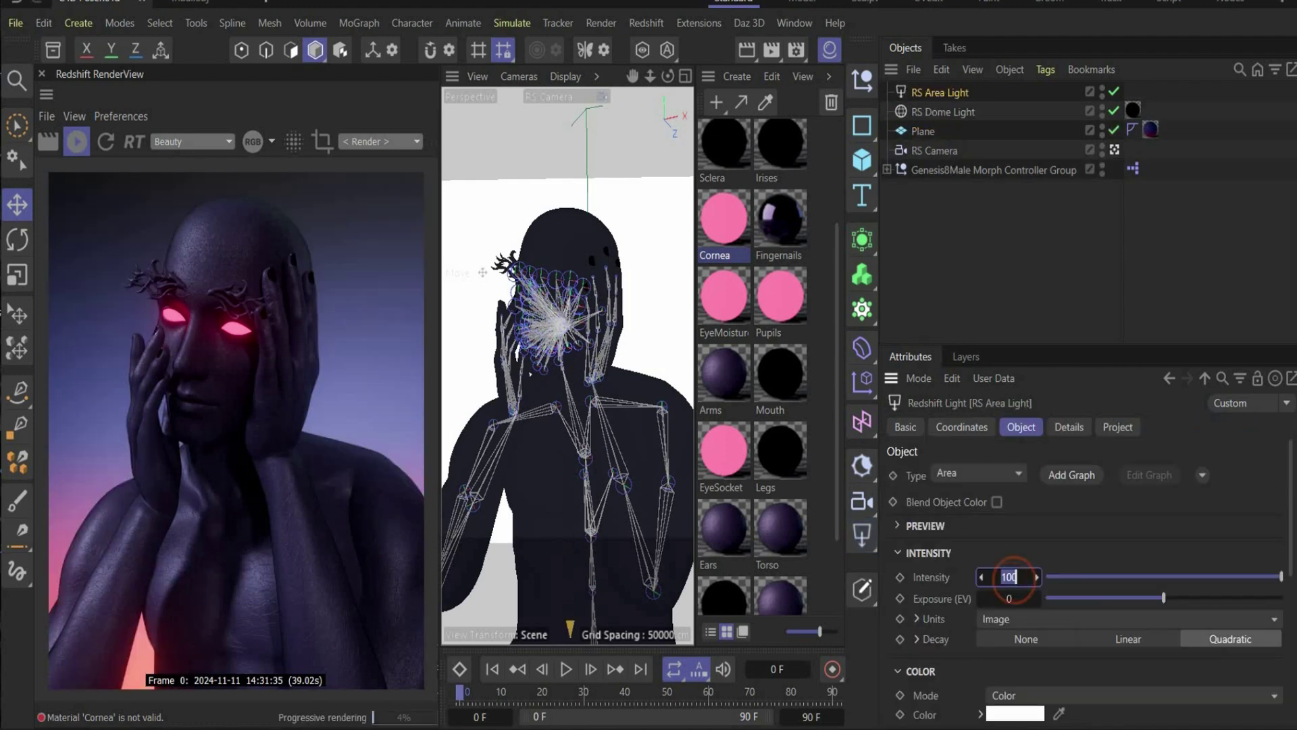
pyautogui.write('30')
pyautogui.press('Return')
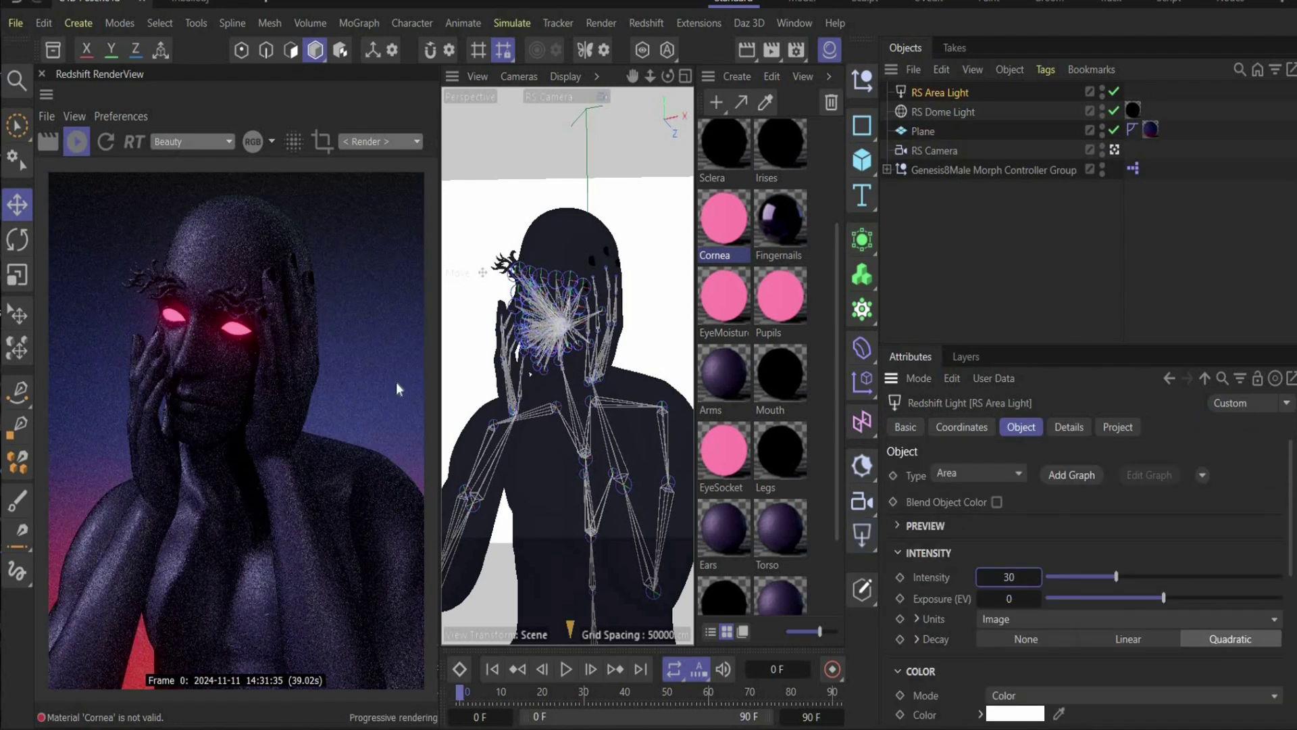
# Step: Set the RS Area Light's color to hex A8001F
pyautogui.scroll(-2, 1026, 602)
pyautogui.click(1020, 598)
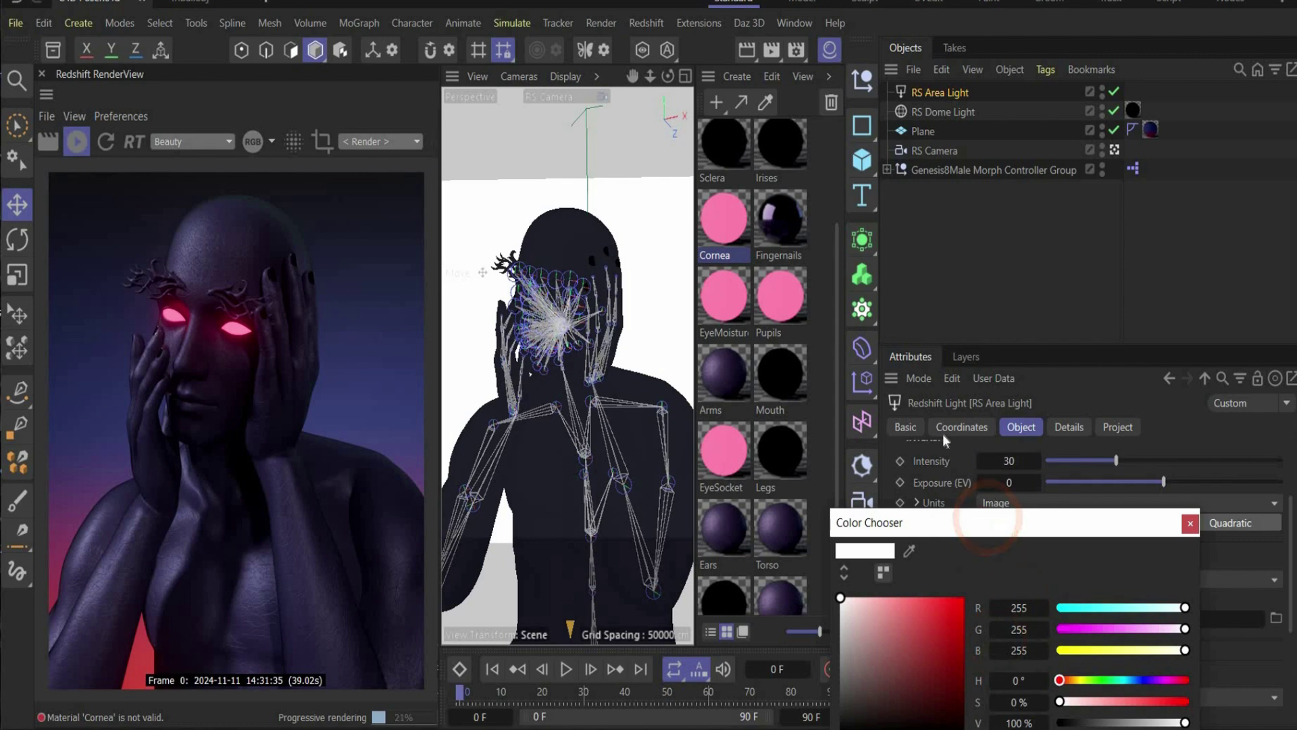
pyautogui.moveTo(993, 521); pyautogui.dragTo(999, 391)
pyautogui.click(882, 427)
pyautogui.click(1085, 428)
pyautogui.click(909, 459)
pyautogui.write('A8001F')
pyautogui.click(811, 457)
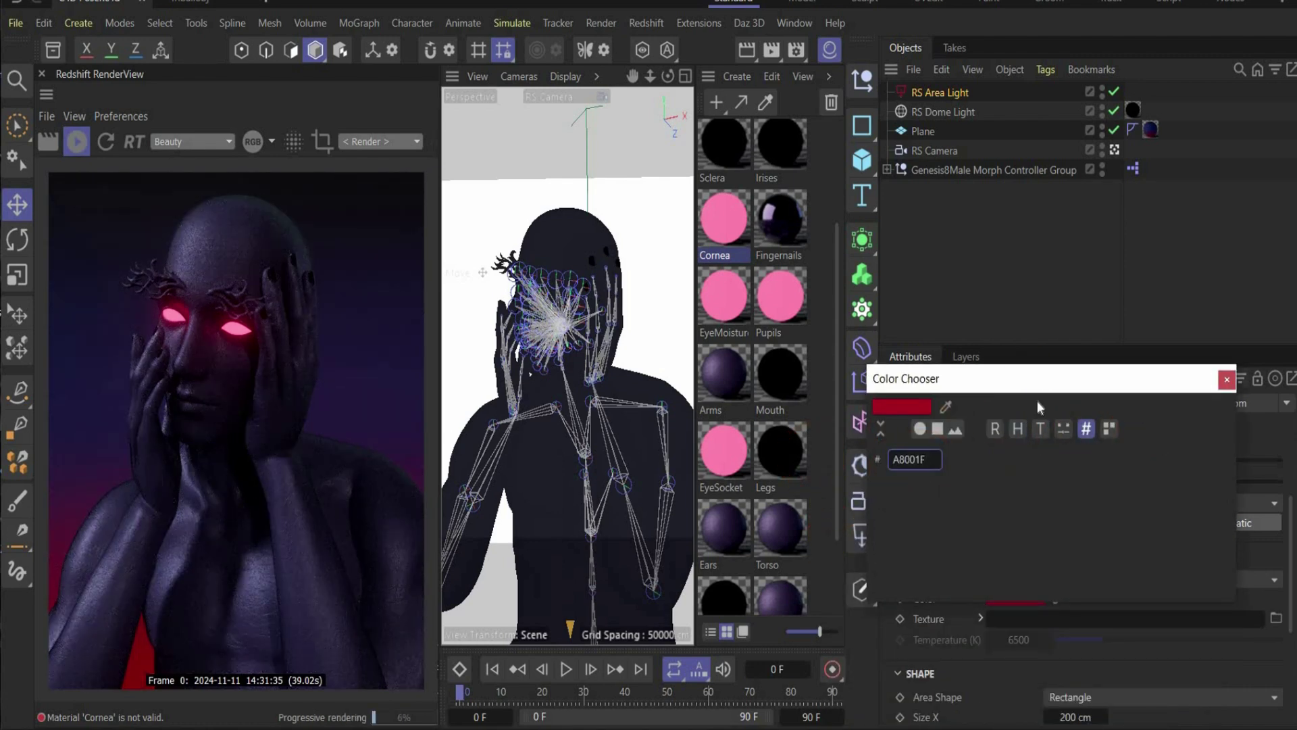
pyautogui.click(1227, 379)
# Step: Position the RS Area Light at X -64, Y 190.6, Z 25.5 cm and set its pitch rotation to 188°
pyautogui.click(959, 428)
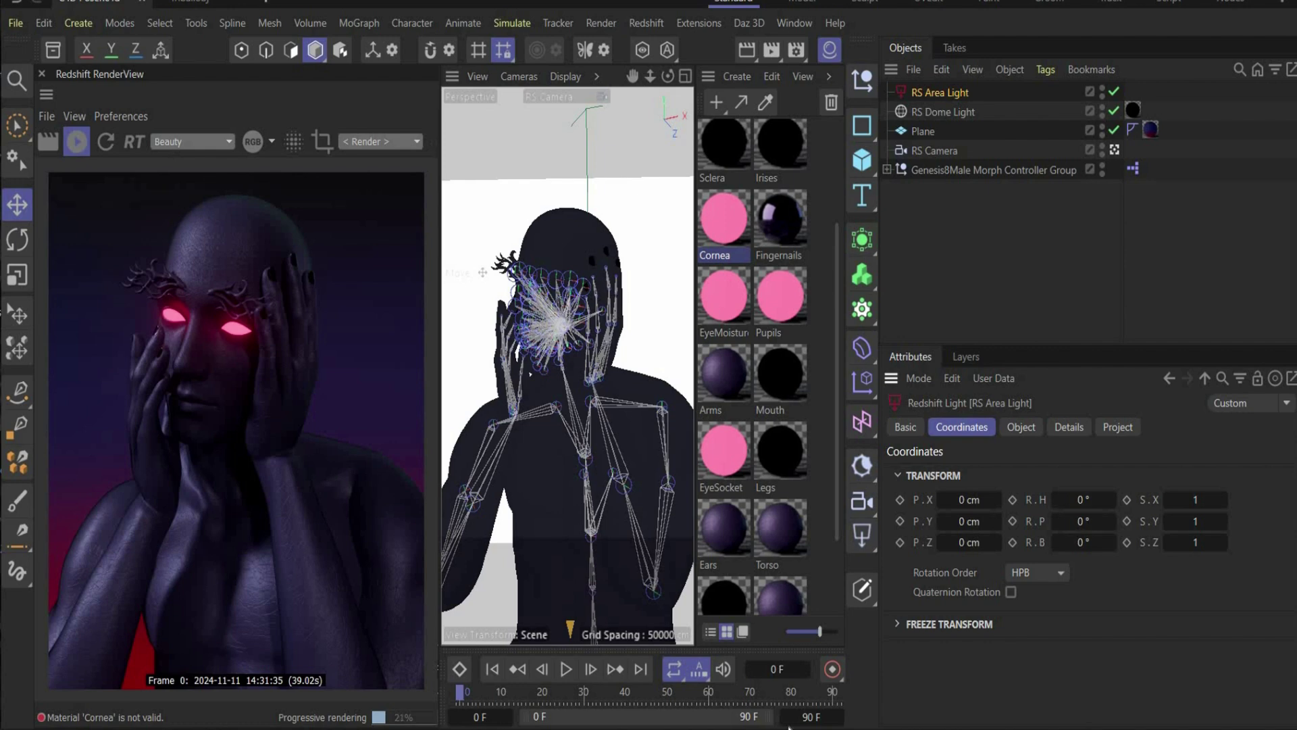
pyautogui.click(968, 500)
pyautogui.write('-64')
pyautogui.click(971, 521)
pyautogui.write('190')
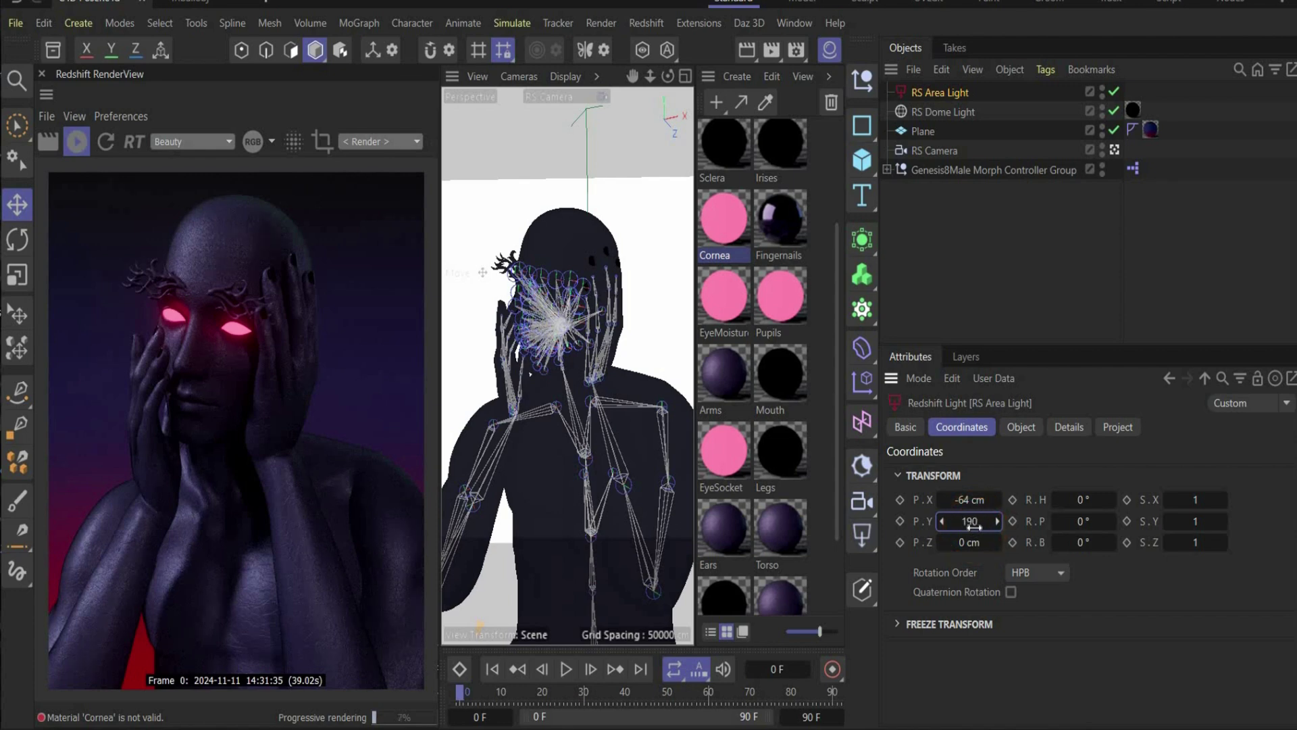
pyautogui.click(971, 542)
pyautogui.write('25')
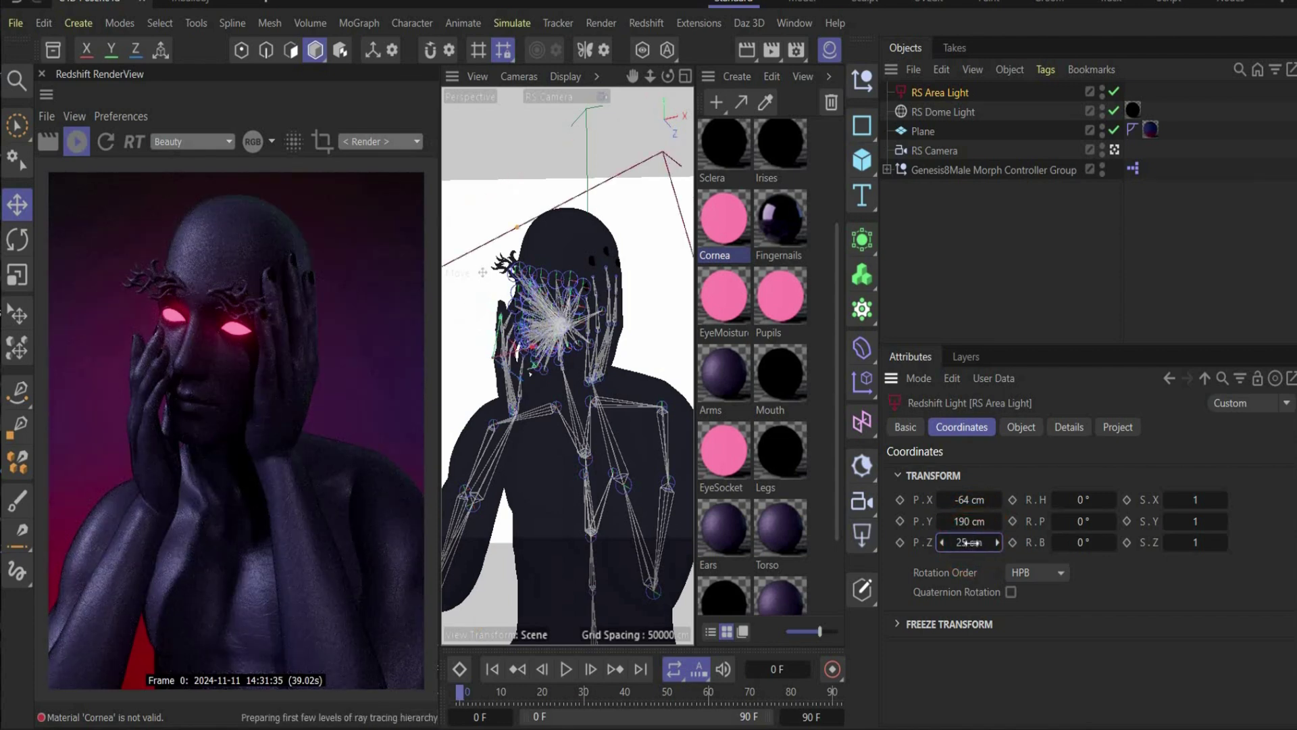
pyautogui.click(1084, 518)
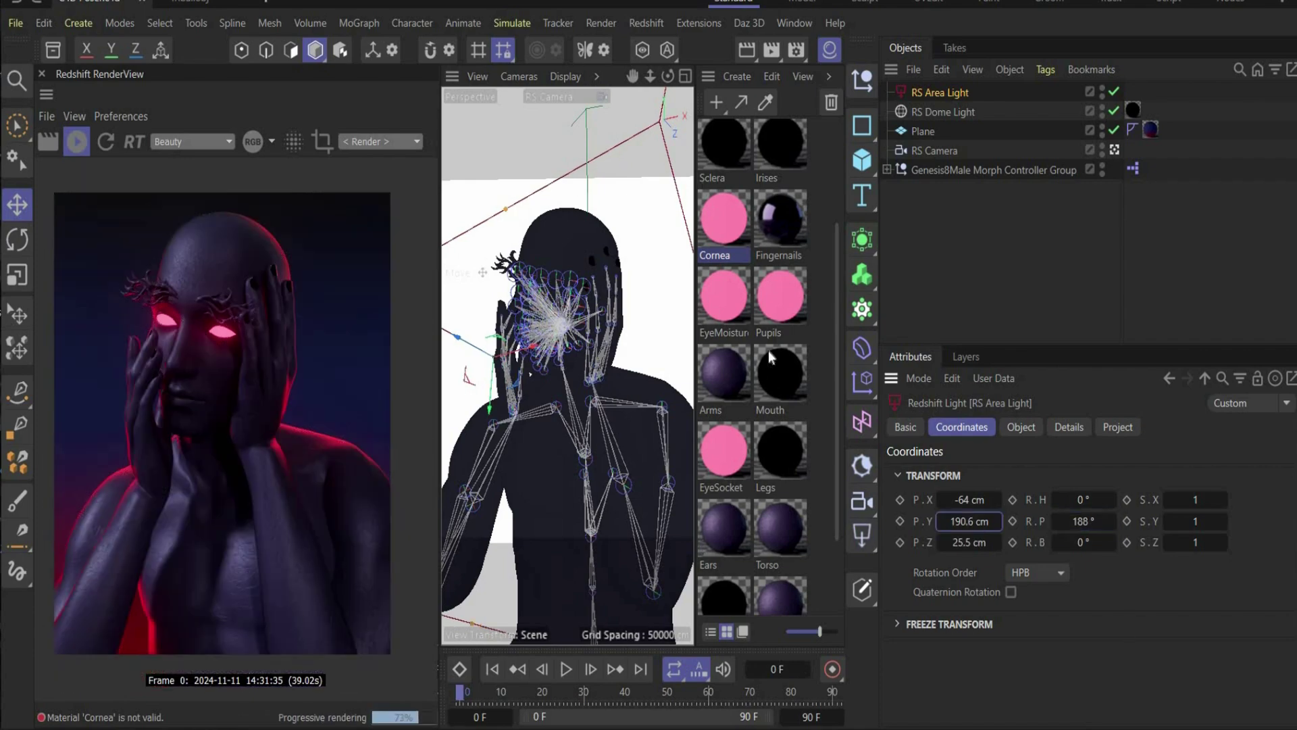
# Step: Open the render settings and adjust the scene's render options
pyautogui.click(797, 50)
pyautogui.moveTo(784, 26); pyautogui.dragTo(932, 37)
pyautogui.click(665, 104)
pyautogui.click(565, 166)
pyautogui.click(712, 474)
pyautogui.click(851, 498)
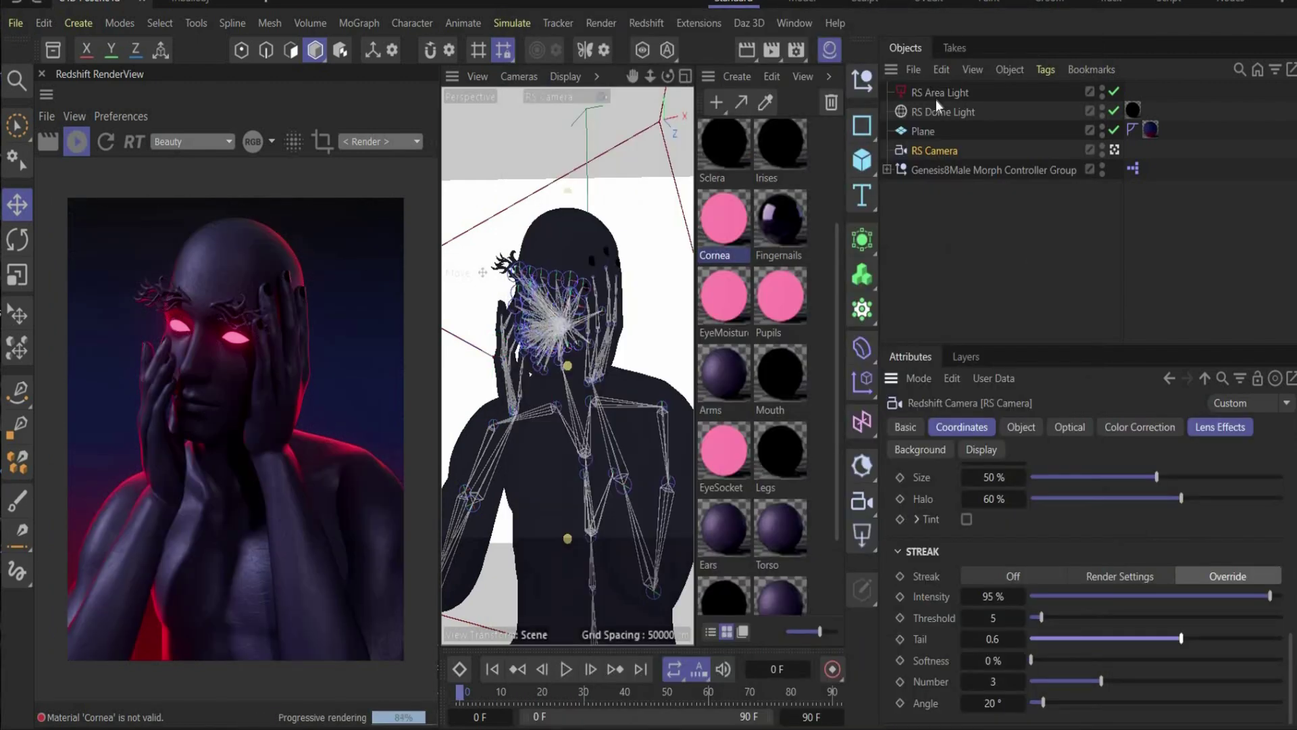
# Step: Set the RS Camera's streak threshold to 2 and tail to 0.8, and refine its other lens effect values
pyautogui.click(961, 320)
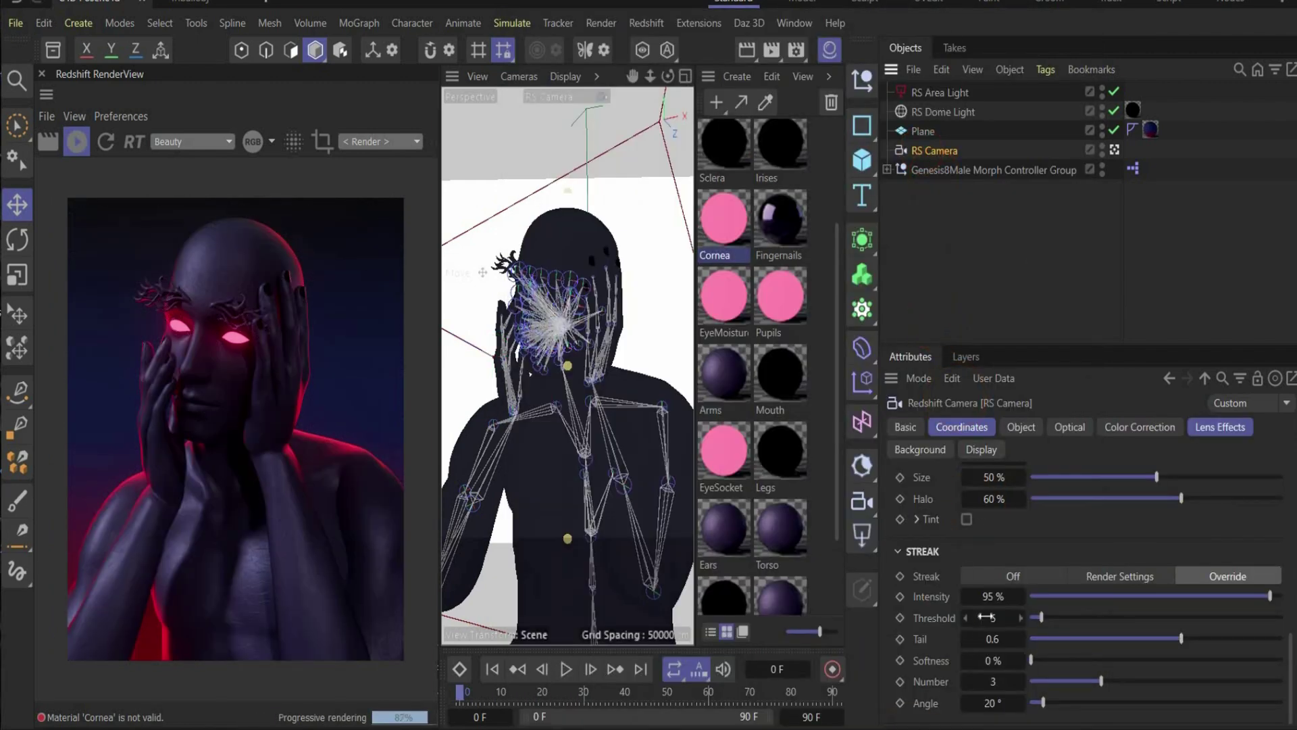
pyautogui.moveTo(984, 619); pyautogui.dragTo(1296, 627)
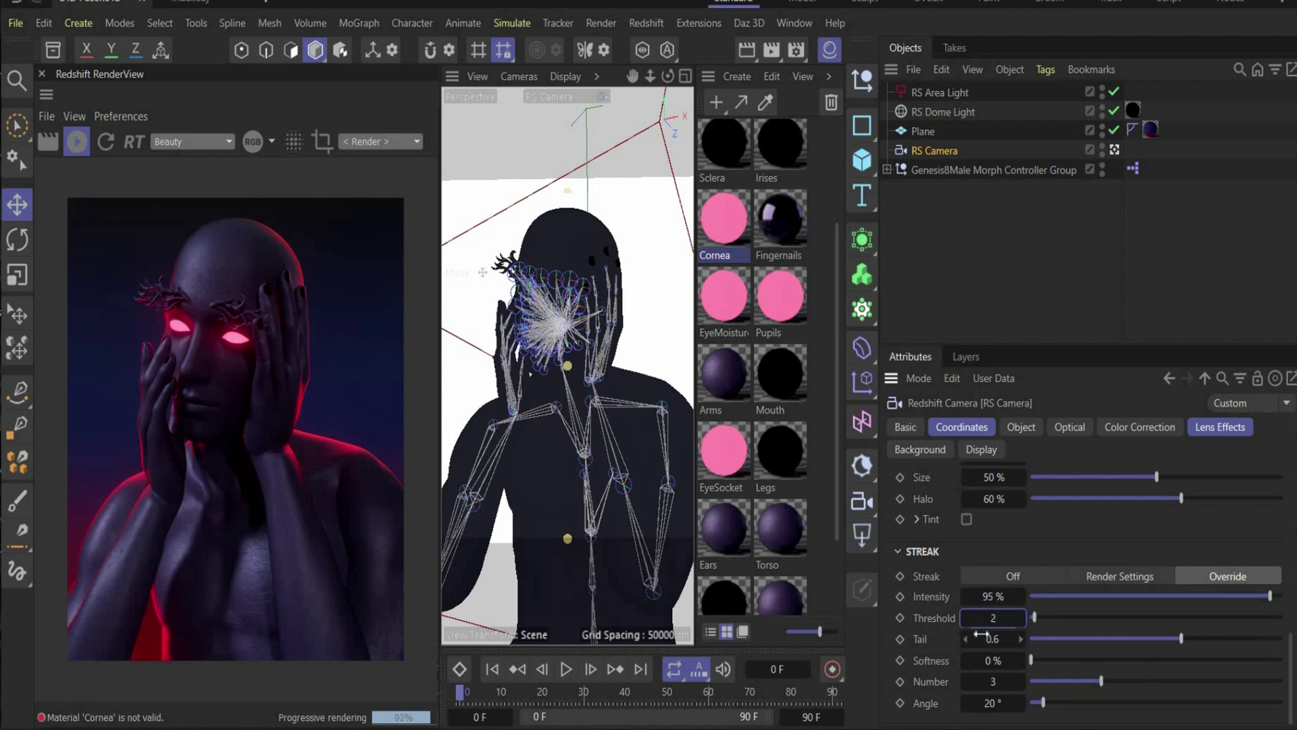
pyautogui.doubleClick(1005, 638)
pyautogui.write('0,8')
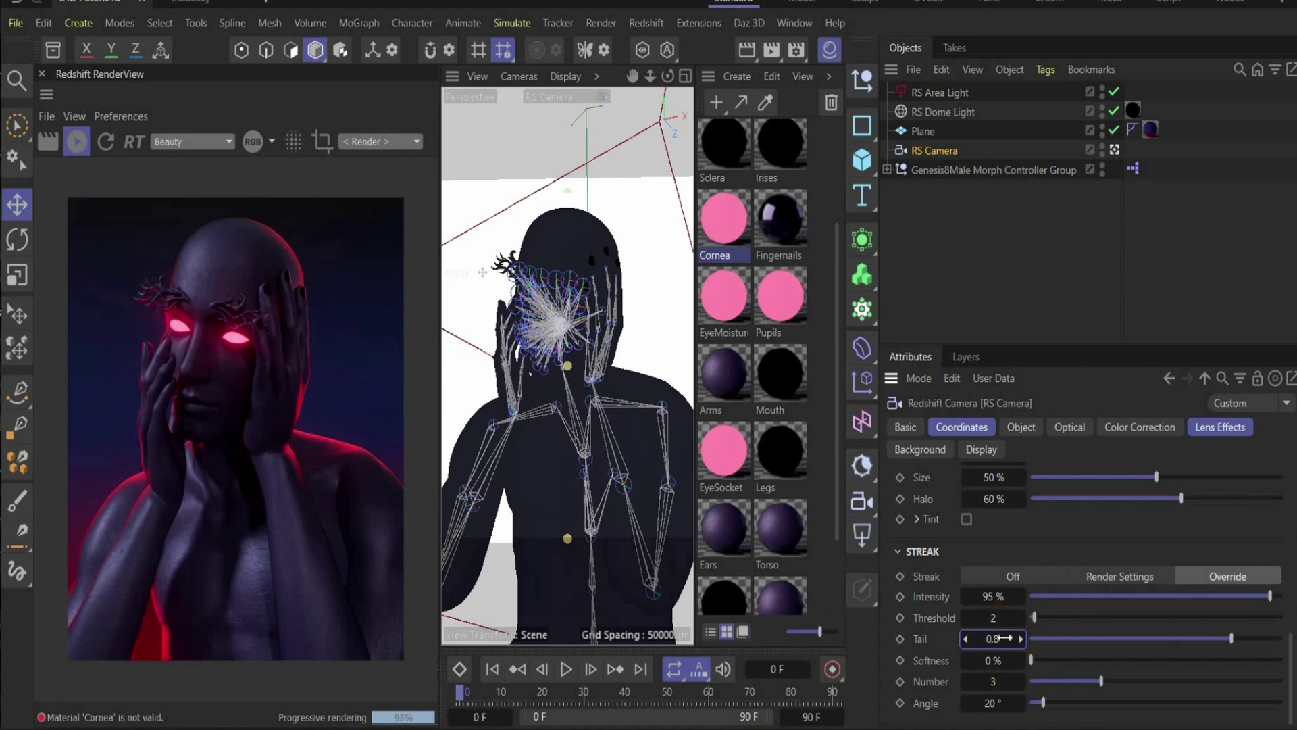
pyautogui.scroll(3, 1004, 637)
pyautogui.doubleClick(996, 553)
pyautogui.scroll(4, 997, 622)
pyautogui.doubleClick(1015, 640)
pyautogui.write('15')
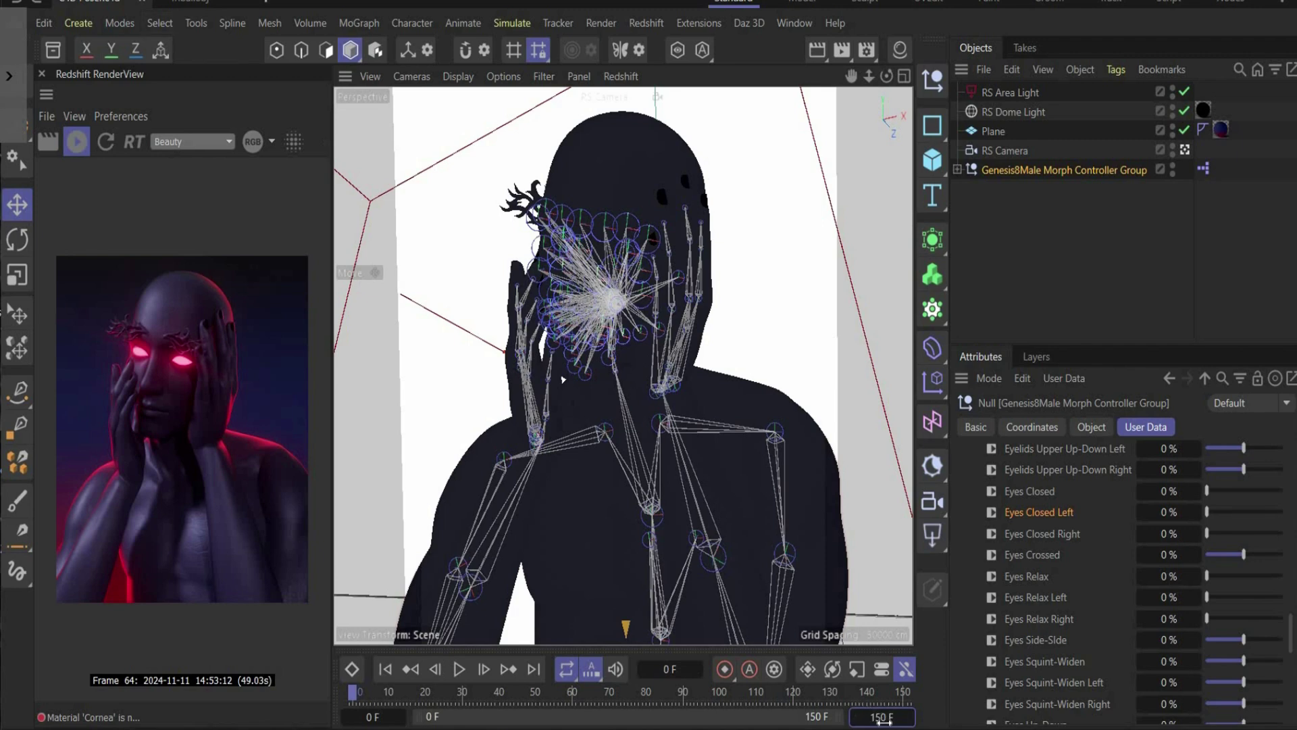
# Step: Extend the timeline's end to frame 250
pyautogui.click(883, 717)
pyautogui.write('250')
pyautogui.press('Return')
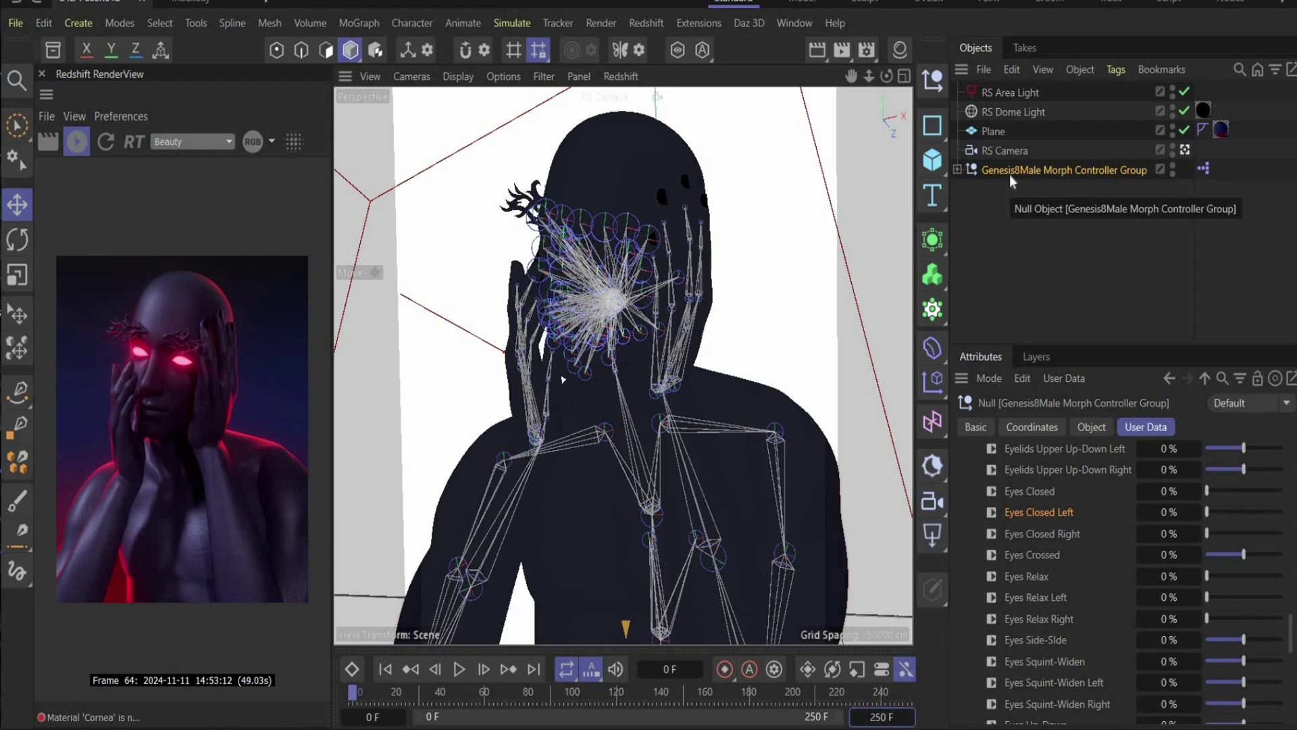
# Step: Try the Genesis8Male Morph Controller Group's Eyes Closed morph at 125% and reset it
pyautogui.click(991, 171)
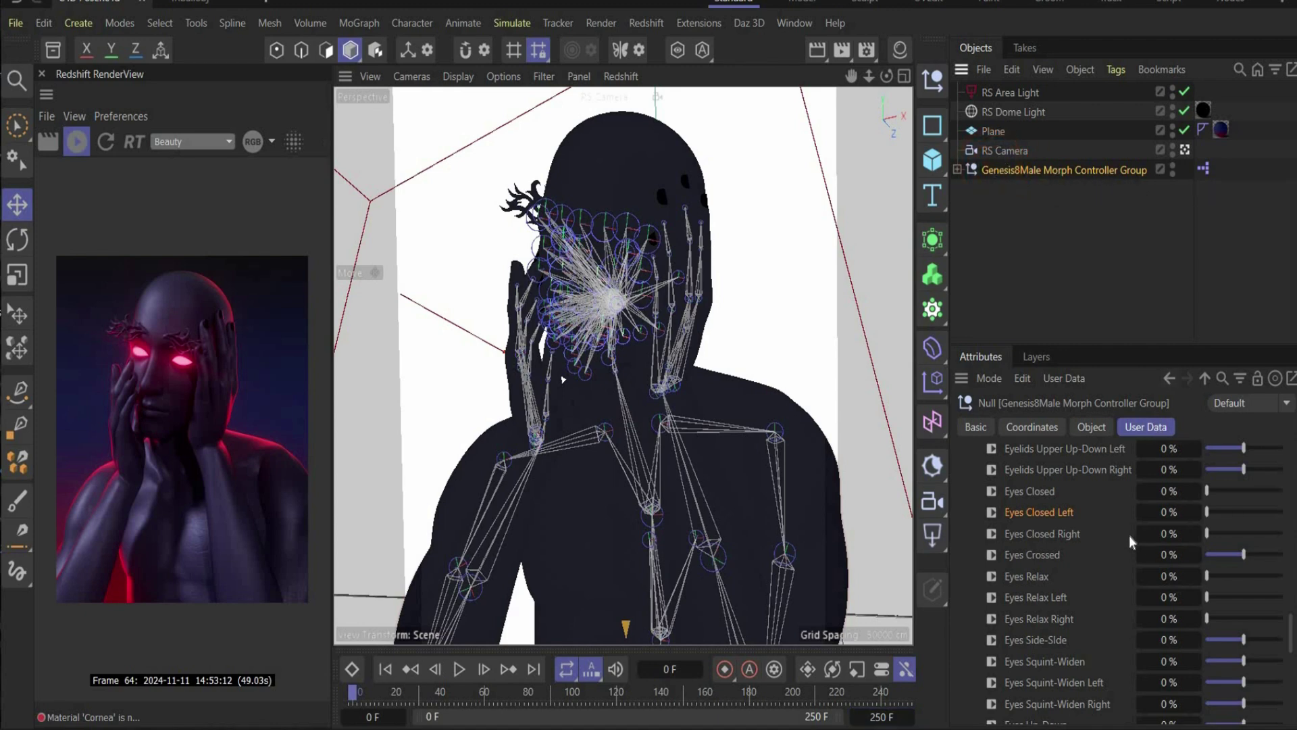
pyautogui.scroll(3, 1085, 550)
pyautogui.moveTo(1207, 607); pyautogui.dragTo(1279, 607)
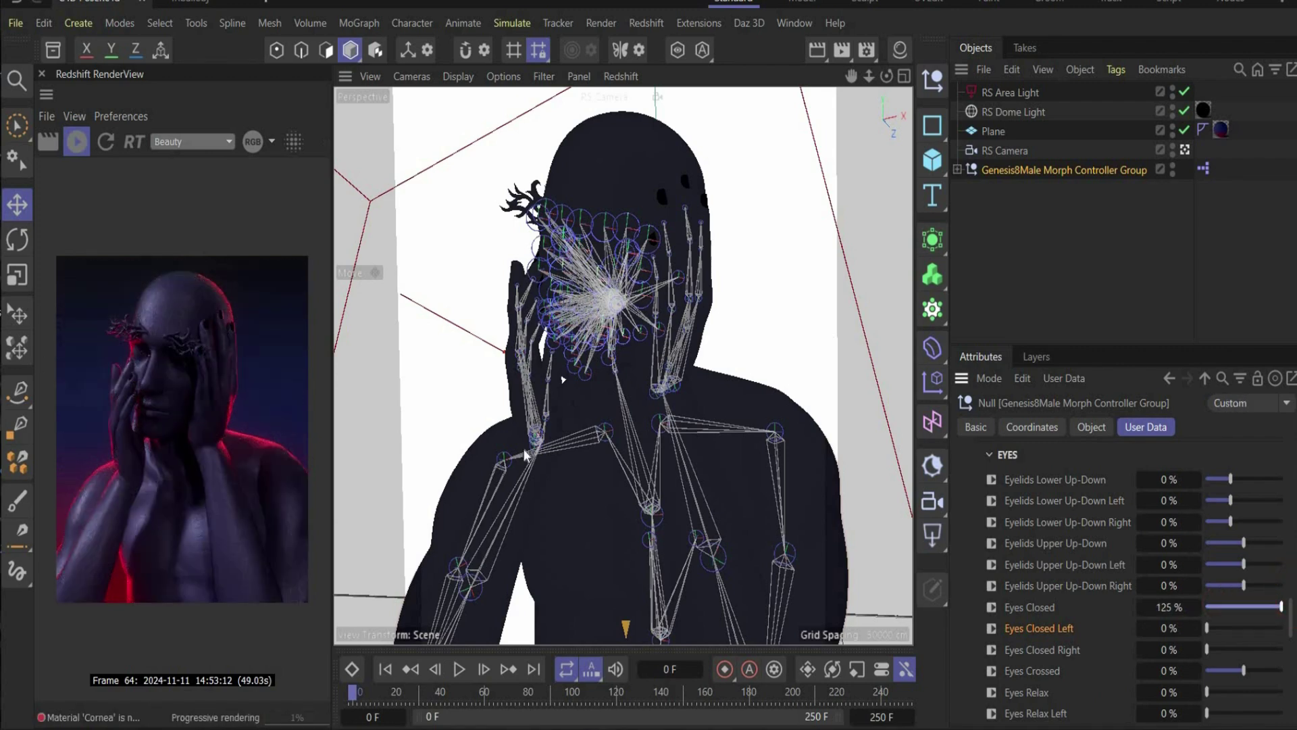
pyautogui.doubleClick(1052, 608)
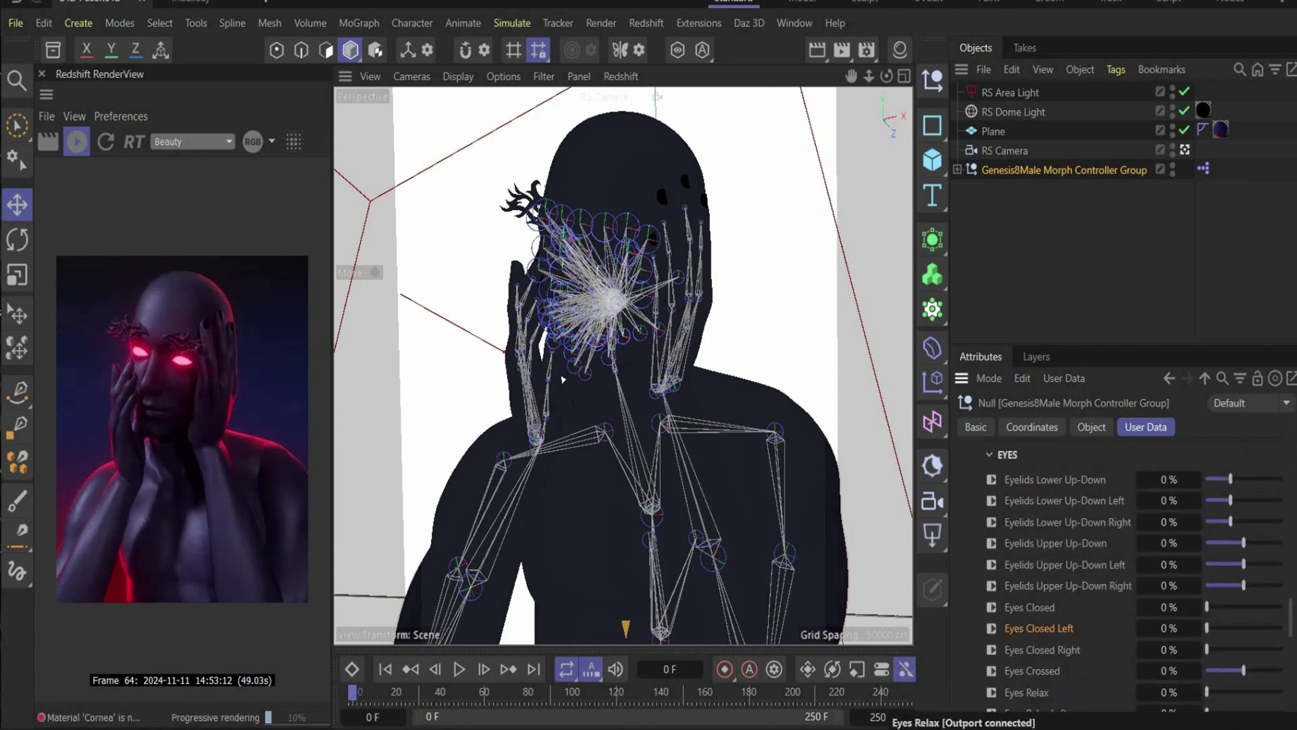
# Step: Set the figure's Eyes Relax morph to 100% and try out the Afraid HD expression
pyautogui.moveTo(1207, 692); pyautogui.dragTo(1284, 691)
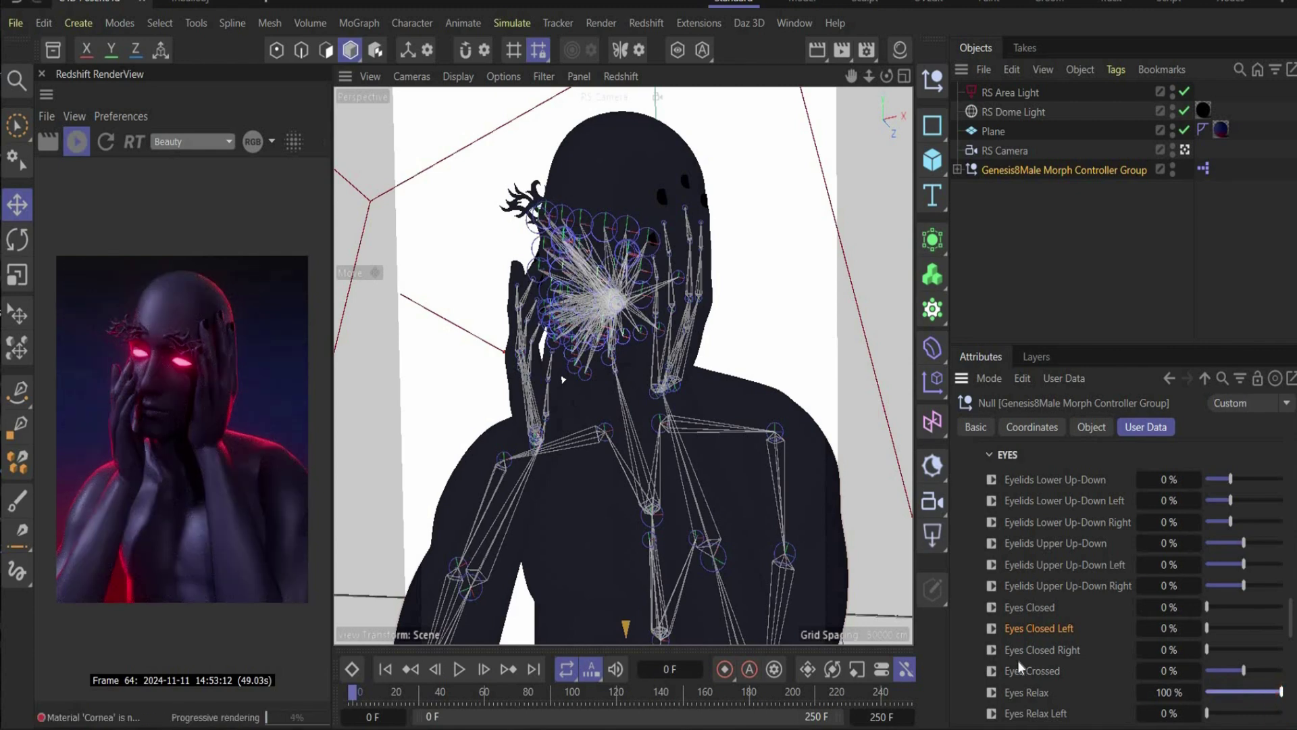
pyautogui.scroll(-10, 1018, 667)
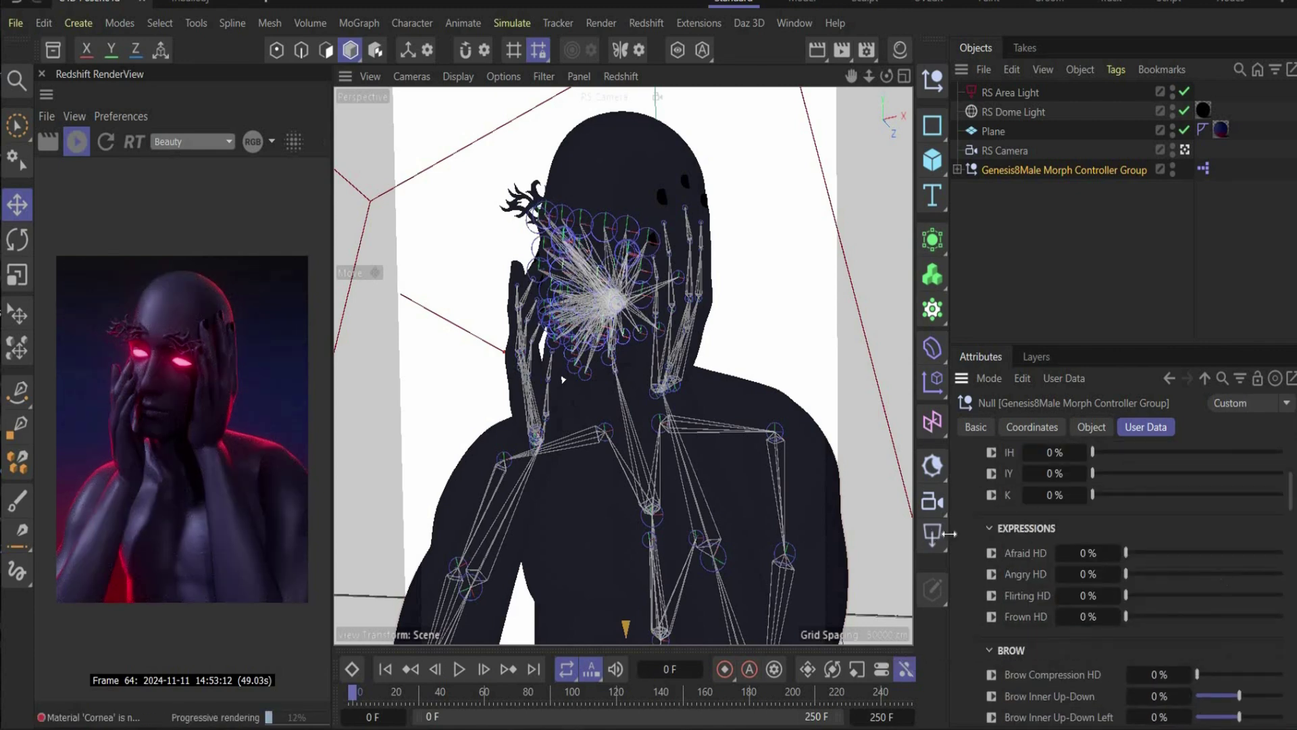
pyautogui.moveTo(1126, 553); pyautogui.dragTo(1047, 556)
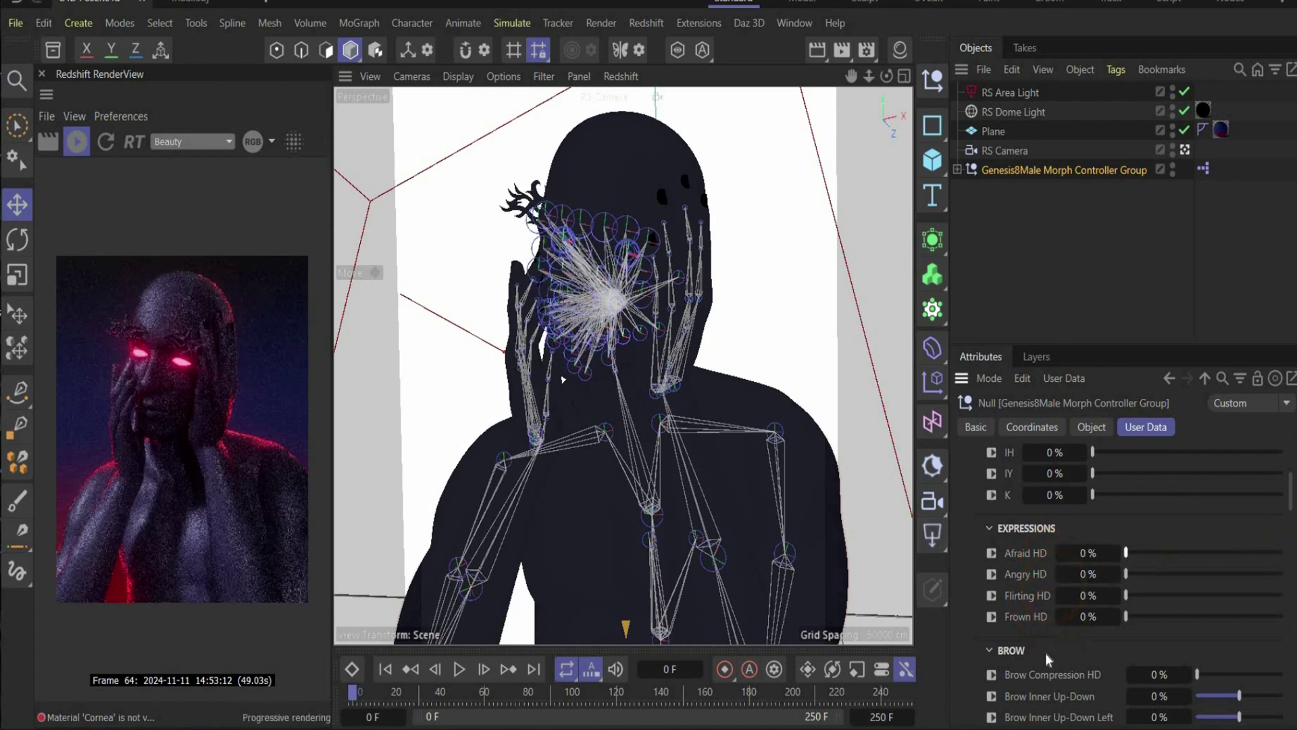
# Step: Keyframe the Genesis8Male Morph Controller Group's Frown HD expression at 0% on frames 61 and 189
pyautogui.moveTo(354, 689); pyautogui.dragTo(488, 699)
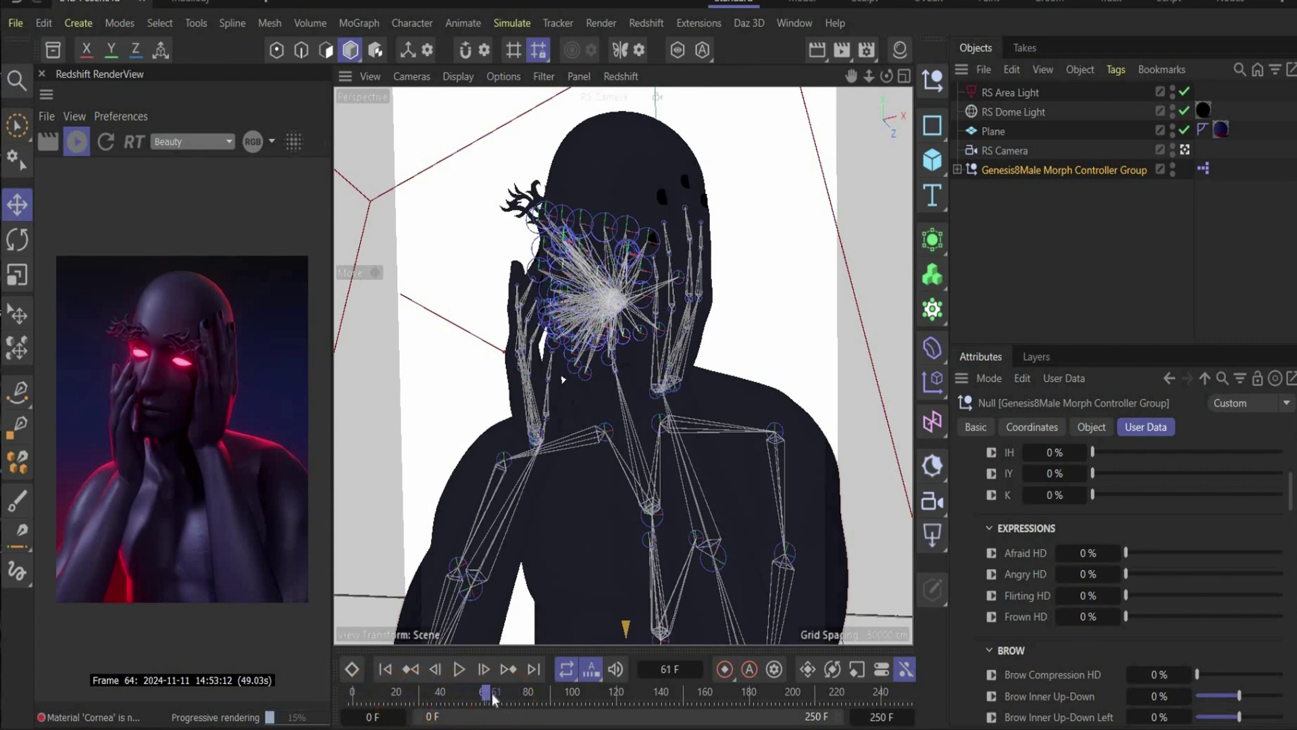
pyautogui.click(991, 617)
pyautogui.moveTo(485, 691); pyautogui.dragTo(768, 679)
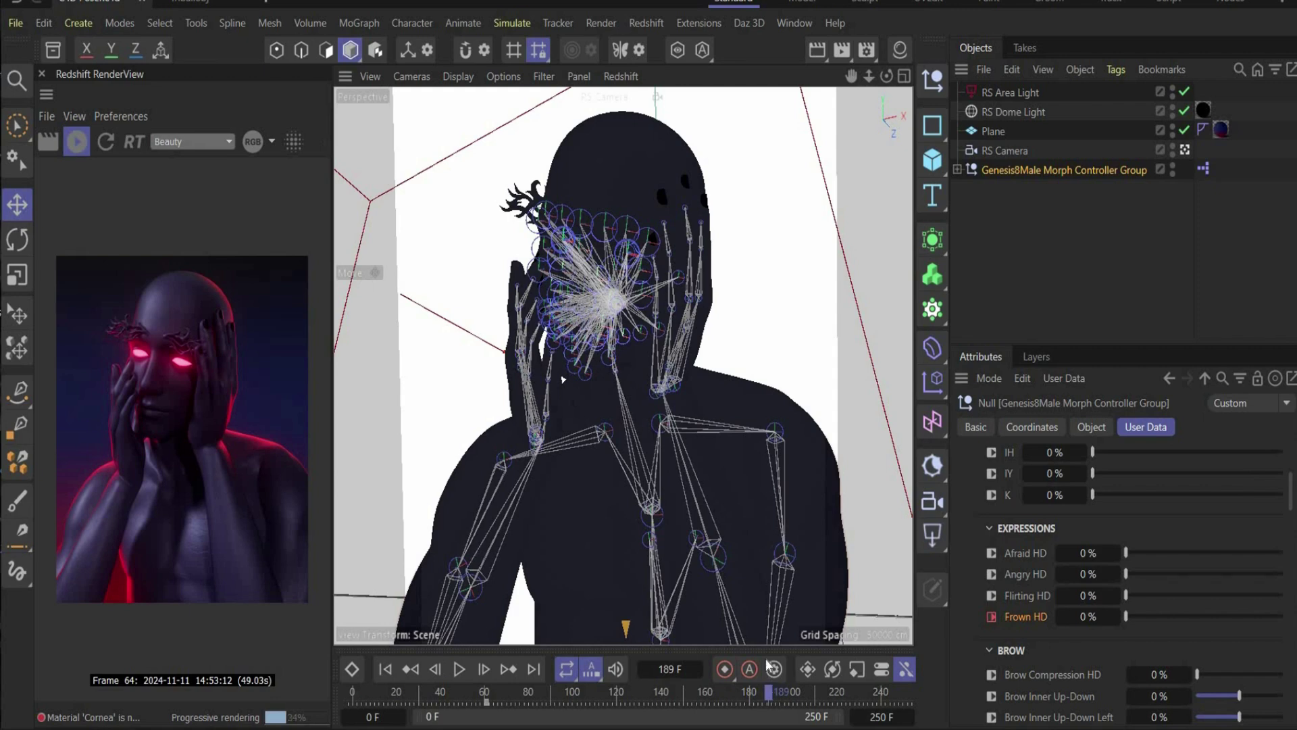
pyautogui.click(993, 616)
pyautogui.click(770, 690)
# Step: Set the Frown HD expression to 50% at frame 120, keyframe it and check the motion along the timeline
pyautogui.click(618, 698)
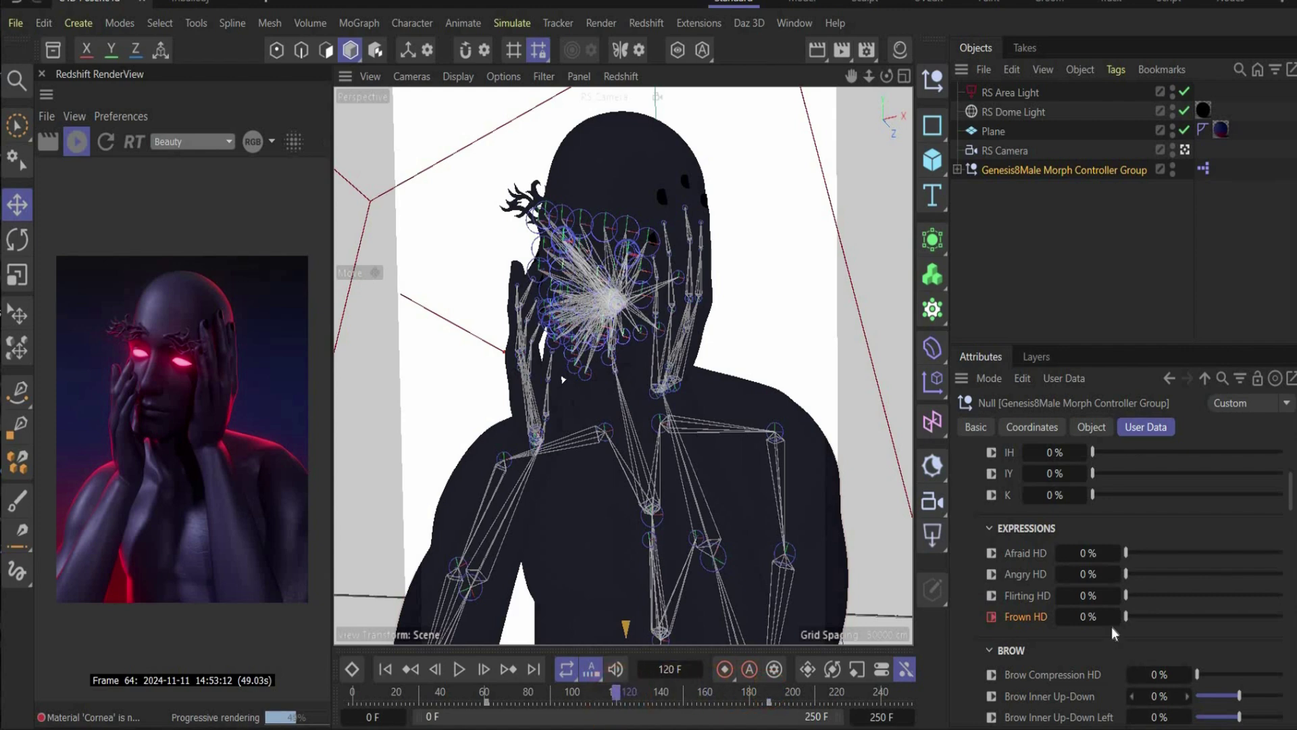
pyautogui.doubleClick(1089, 617)
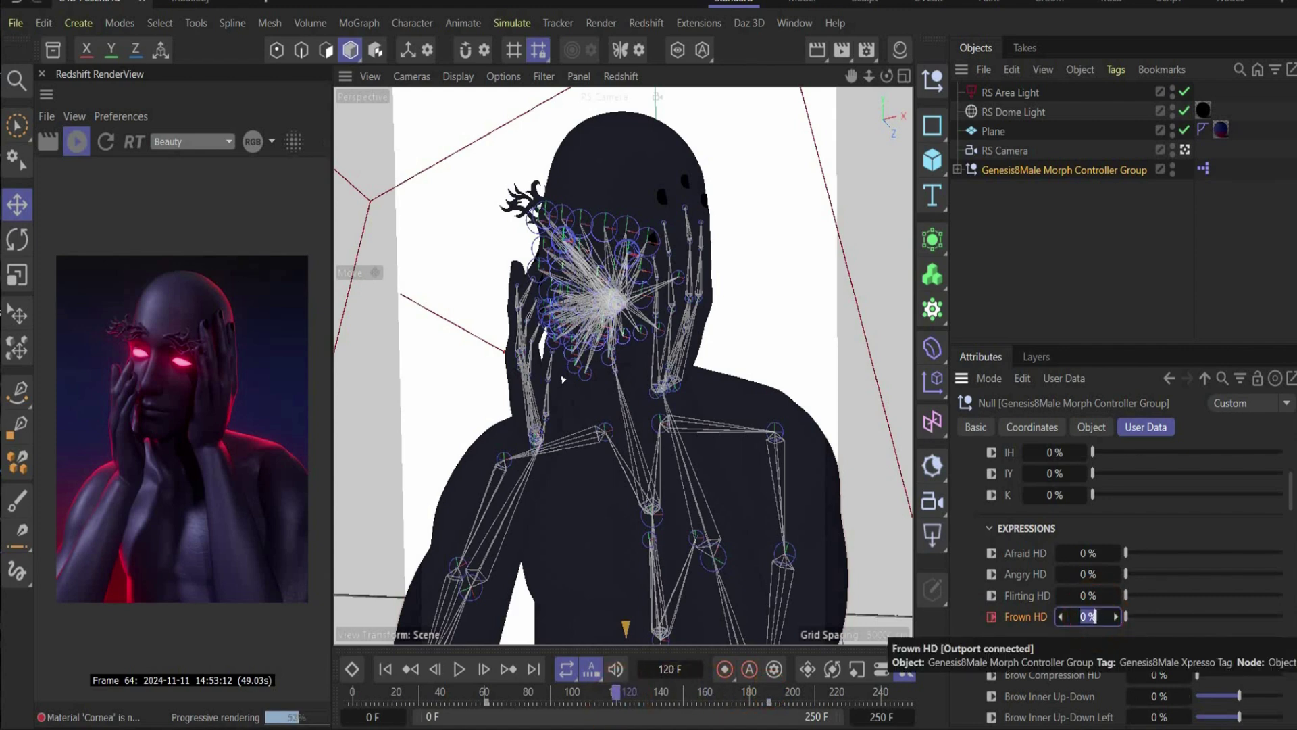
pyautogui.write('50')
pyautogui.press('Return')
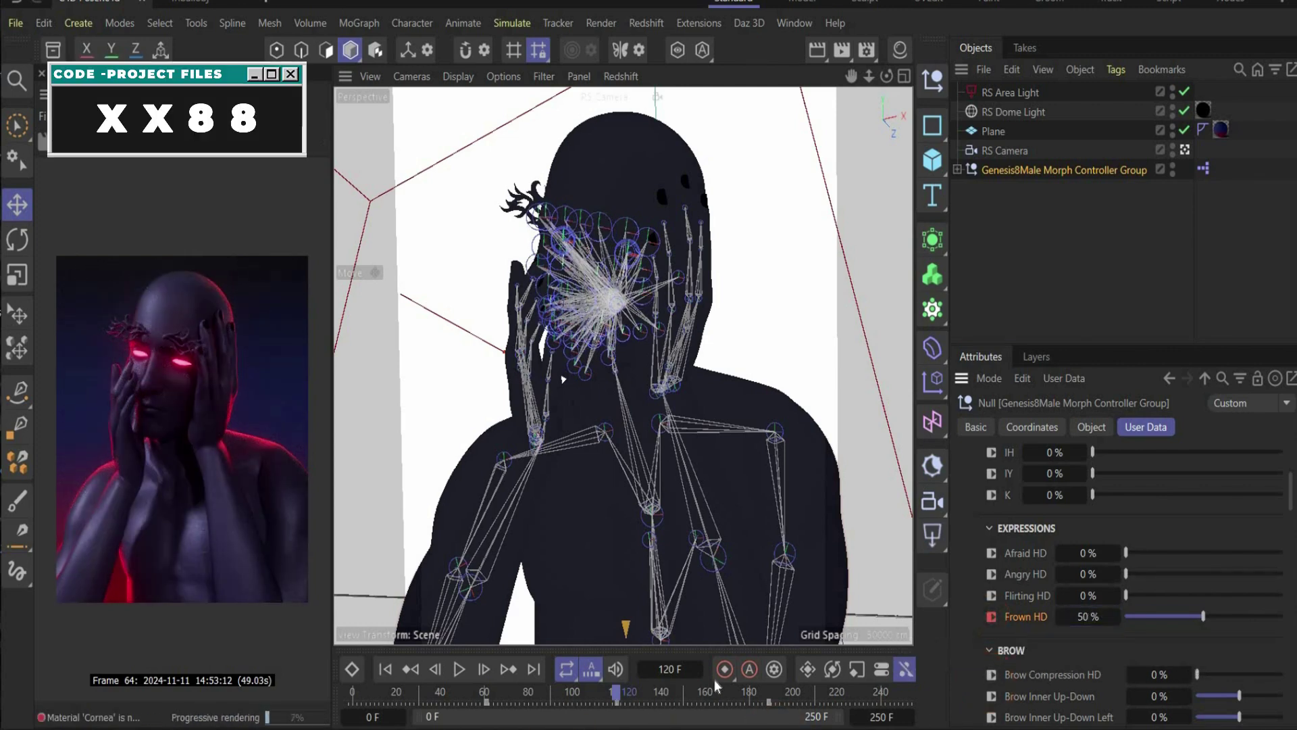
pyautogui.moveTo(585, 691); pyautogui.dragTo(465, 706)
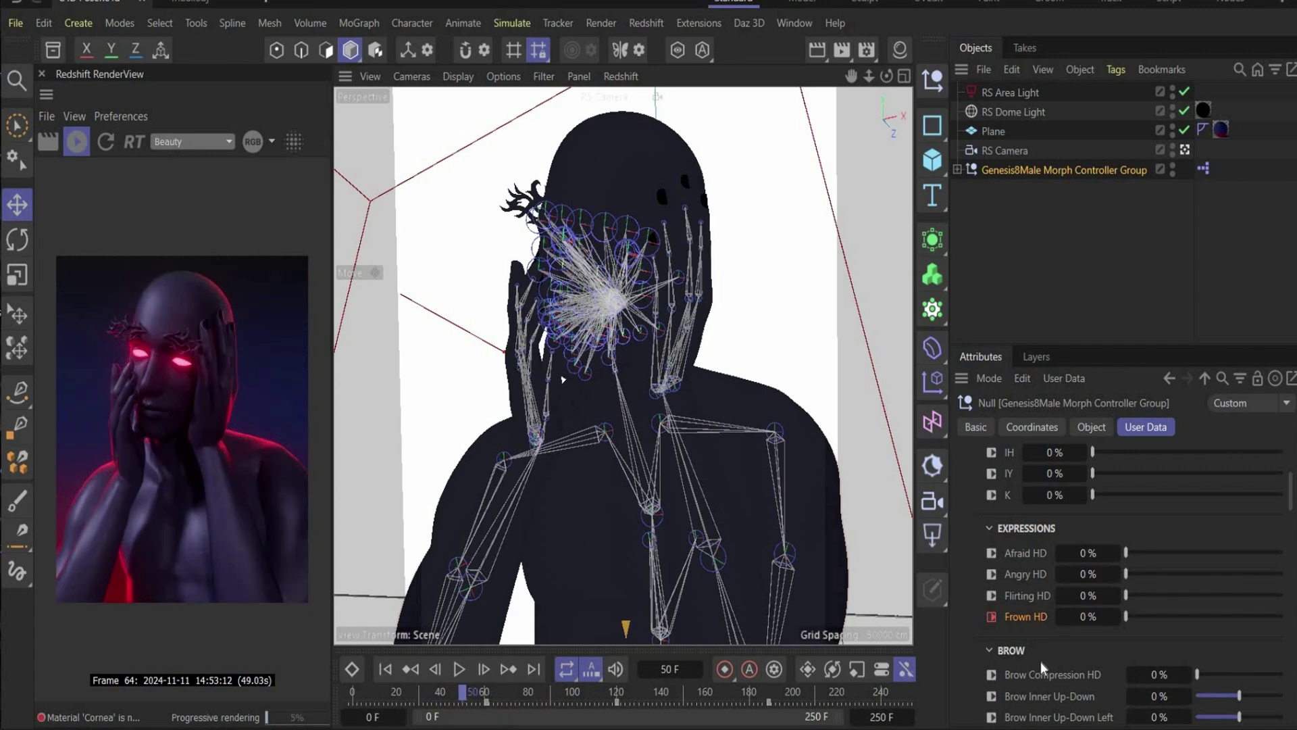
# Step: Animate an Eyes Closed blink with keyframes from 0% at frame 50 to 100% at frame 65
pyautogui.scroll(-15, 1040, 662)
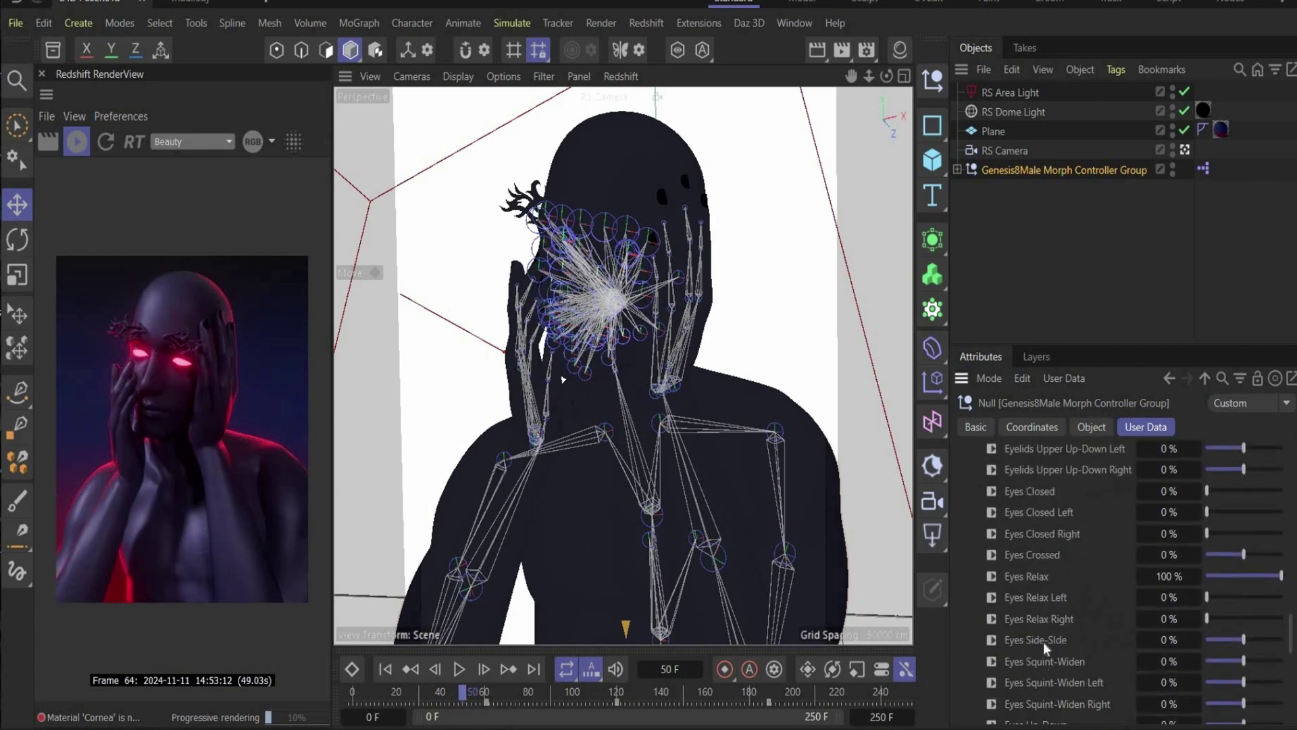
pyautogui.click(991, 491)
pyautogui.moveTo(466, 696); pyautogui.dragTo(498, 695)
pyautogui.click(992, 491)
pyautogui.click(1169, 491)
pyautogui.press('Return')
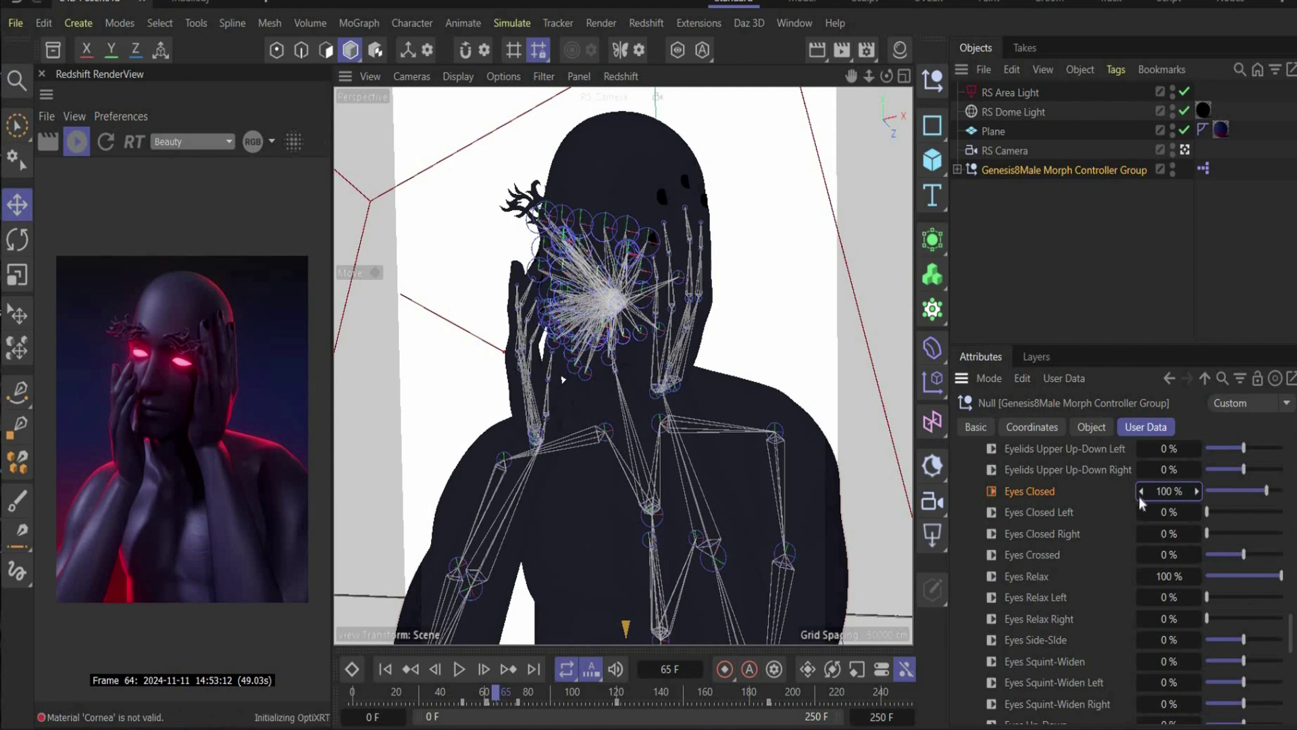
pyautogui.moveTo(459, 701)
pyautogui.mouseDown()
pyautogui.moveTo(477, 700)
pyautogui.moveTo(439, 700)
pyautogui.moveTo(527, 699)
pyautogui.moveTo(458, 695)
pyautogui.mouseUp()
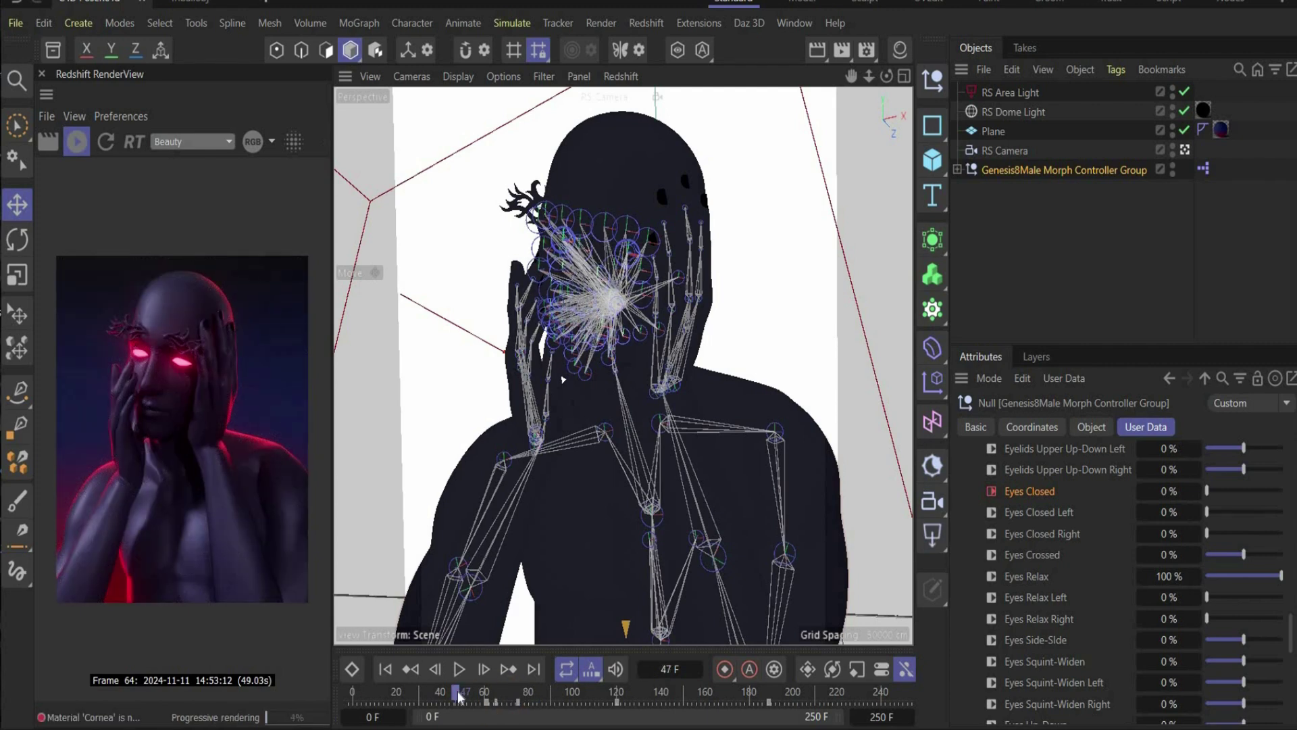
# Step: Select the figure's chestUpper joint and record keyframes of its current pose at frames 47 and 207
pyautogui.scroll(3, 1088, 542)
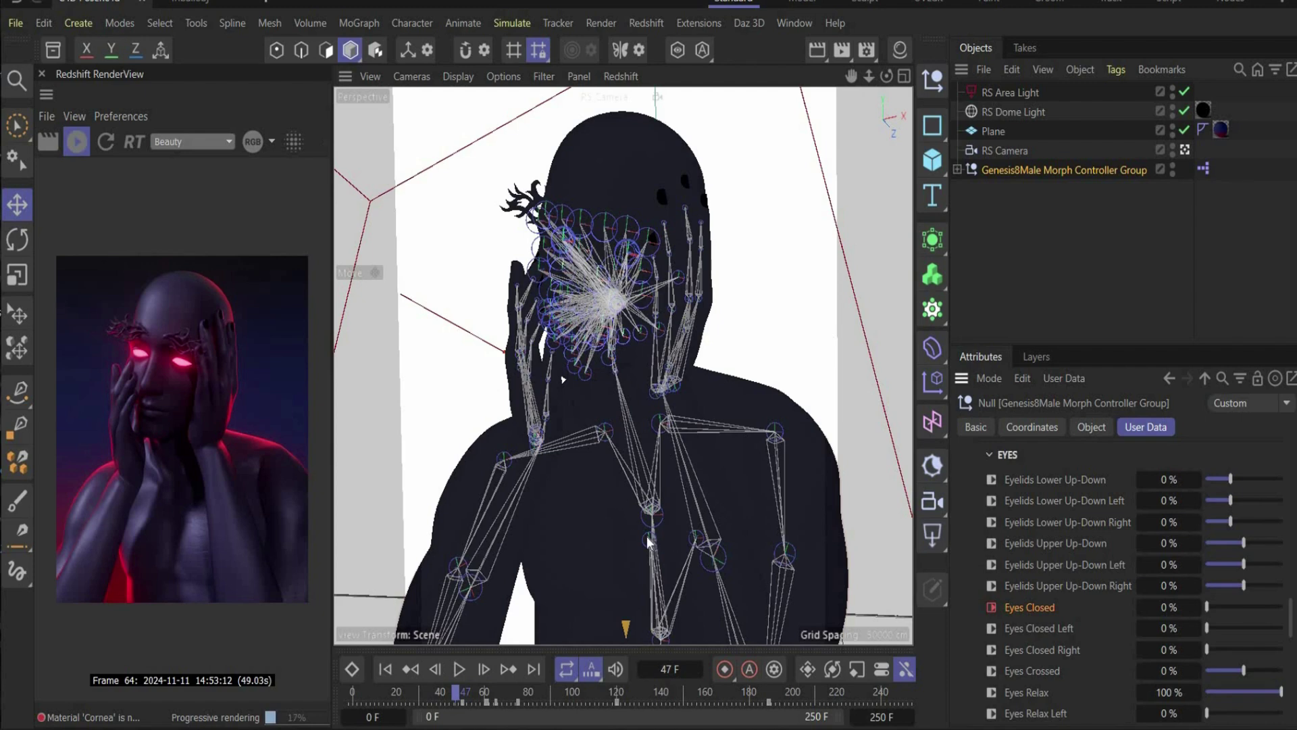
pyautogui.click(732, 376)
pyautogui.press('r')
pyautogui.click(682, 512)
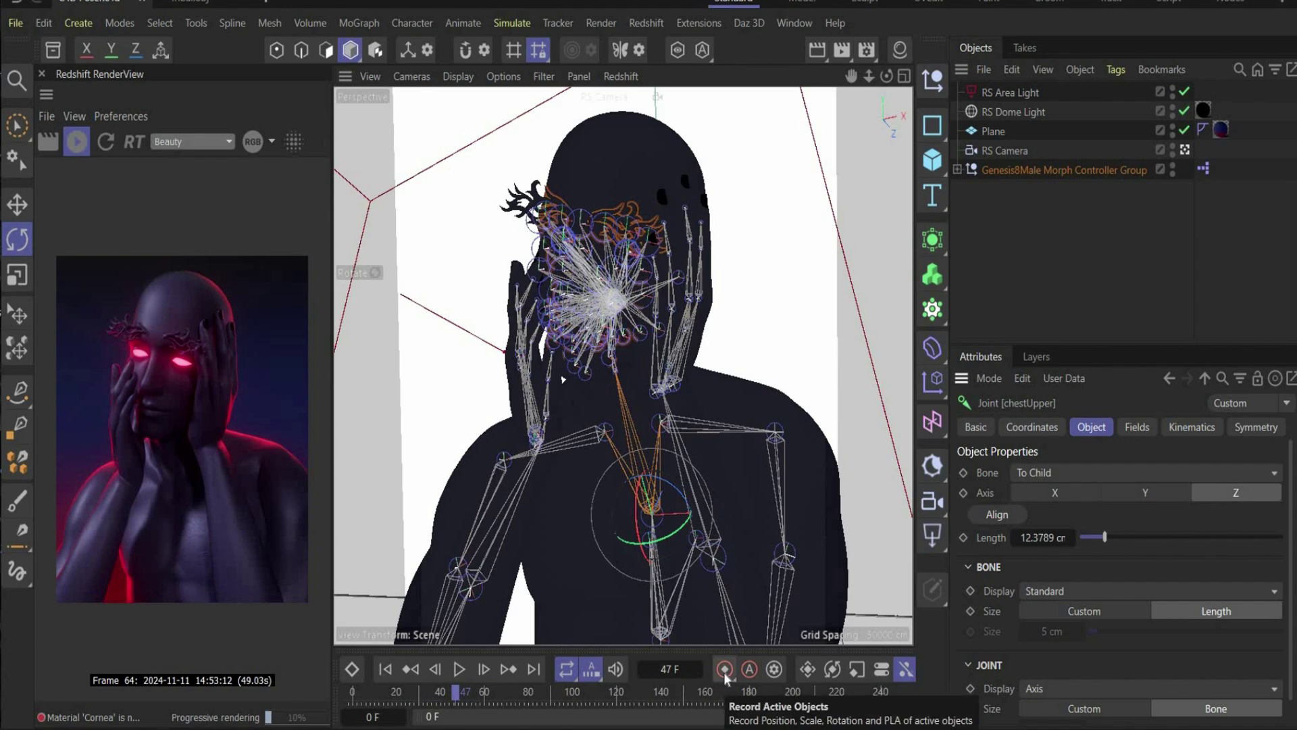
pyautogui.click(723, 671)
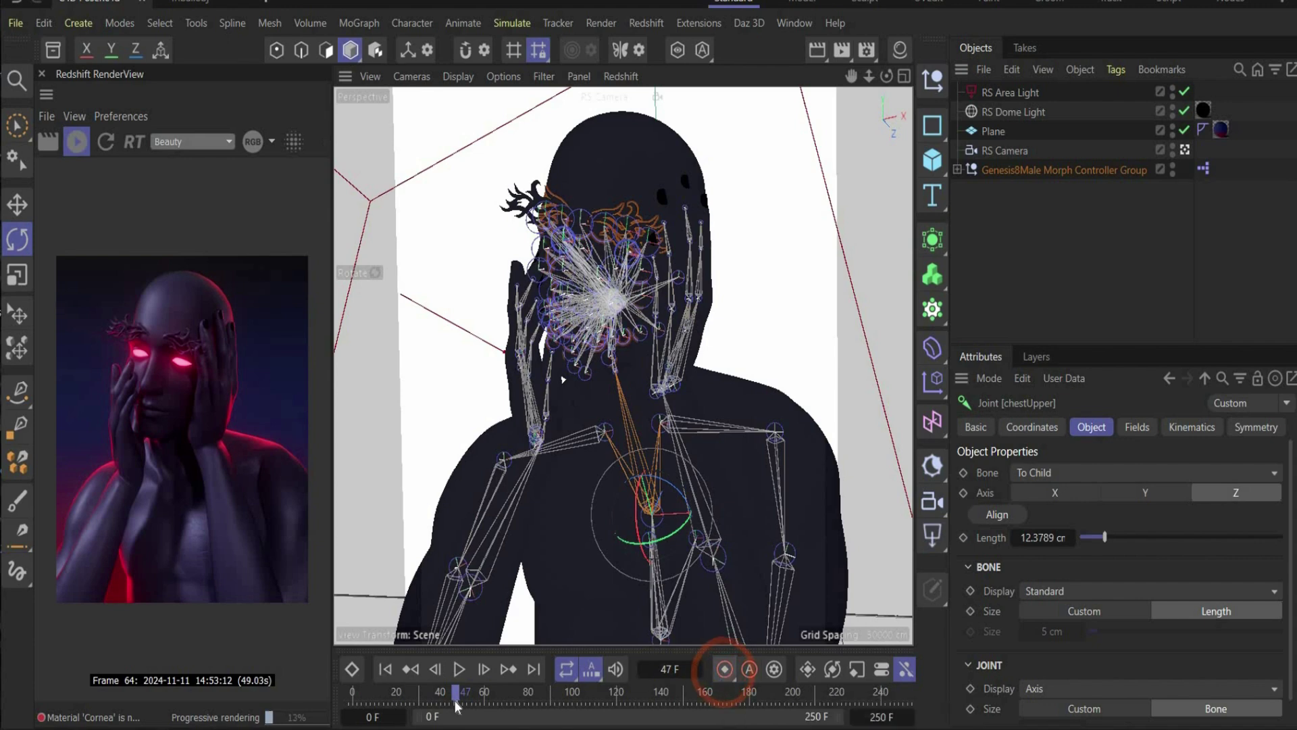
pyautogui.click(812, 691)
pyautogui.moveTo(795, 691); pyautogui.dragTo(809, 692)
pyautogui.click(723, 671)
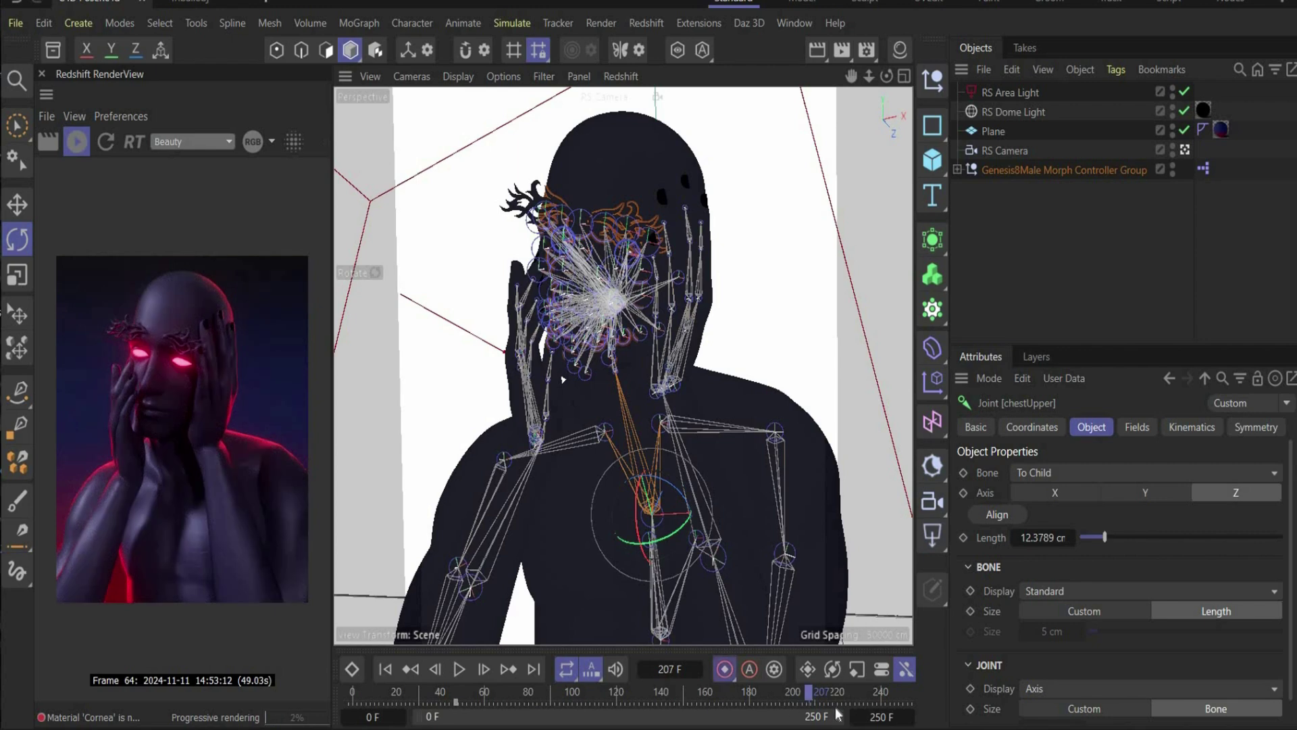
# Step: Rotate the chestUpper joint slightly at frame 121, record the pose and review the body motion
pyautogui.click(636, 692)
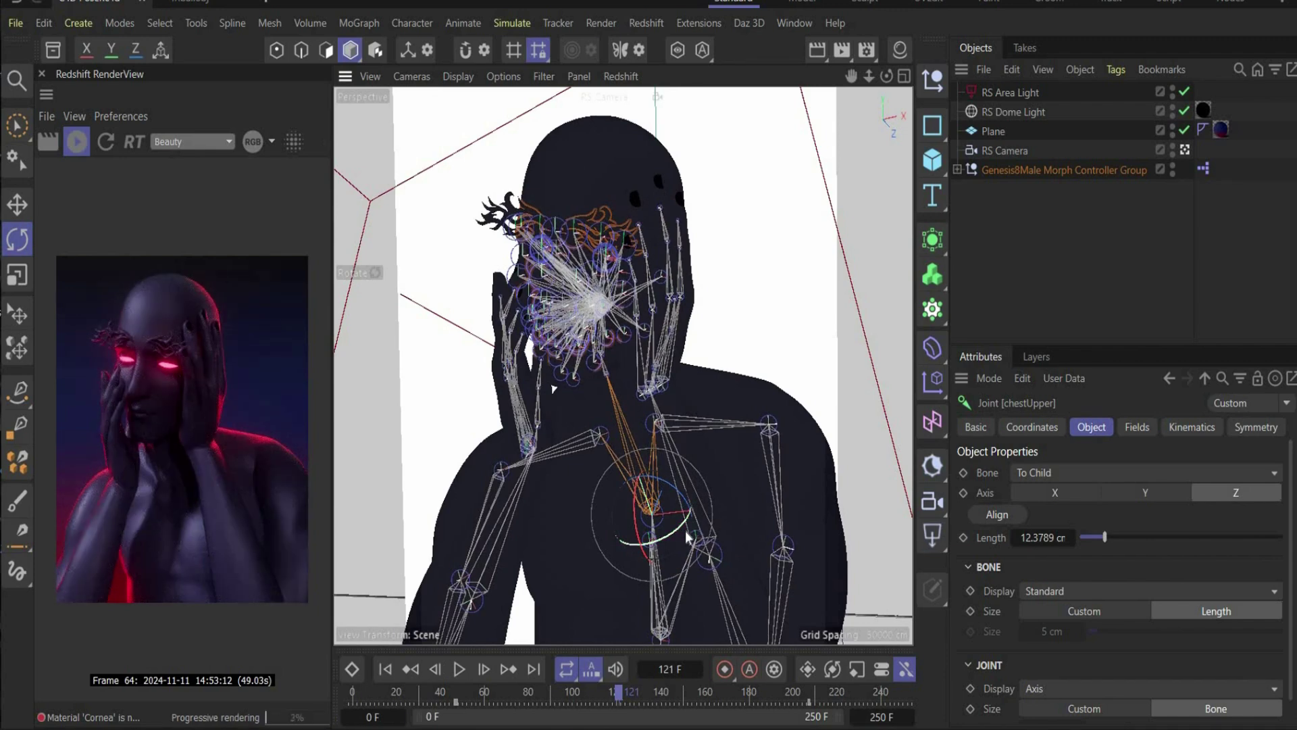
pyautogui.click(556, 691)
pyautogui.moveTo(443, 691); pyautogui.dragTo(468, 709)
pyautogui.click(437, 702)
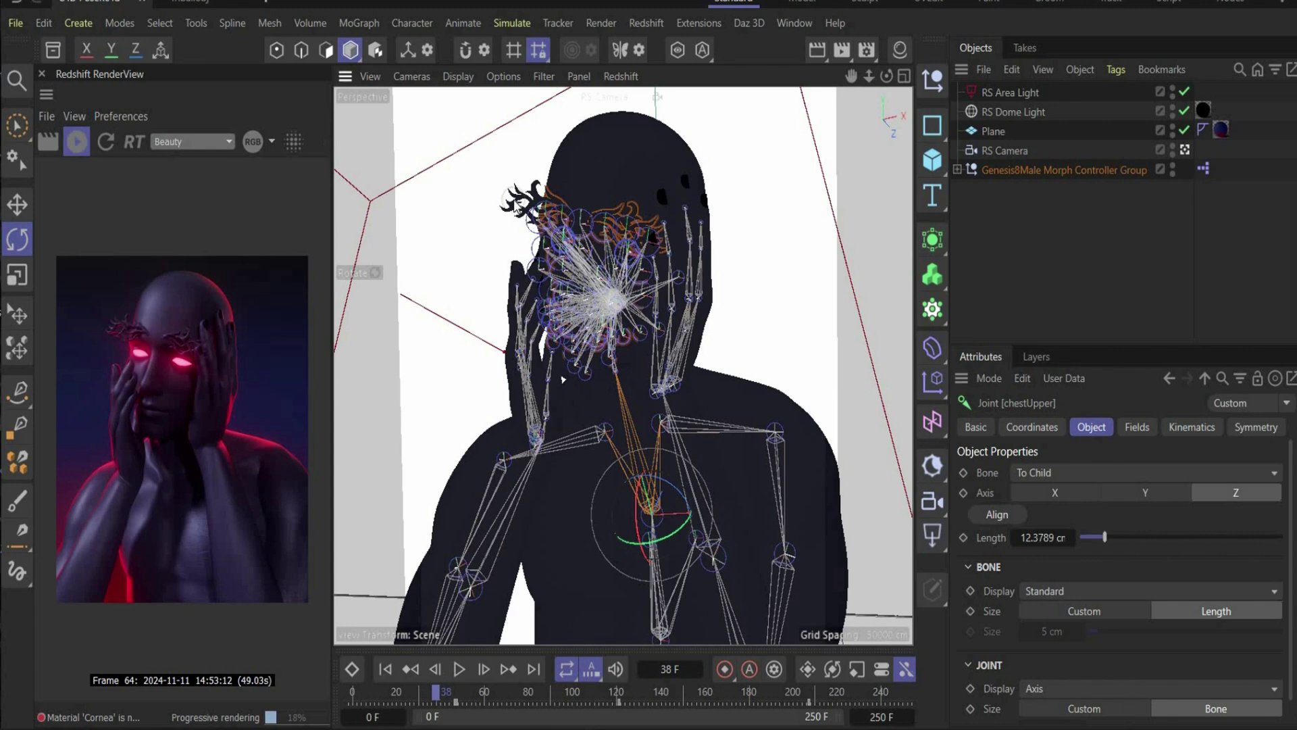
# Step: Open the Mat.1 material used by the flame-shaped eye ornament and select its Standard Material node
pyautogui.click(521, 196)
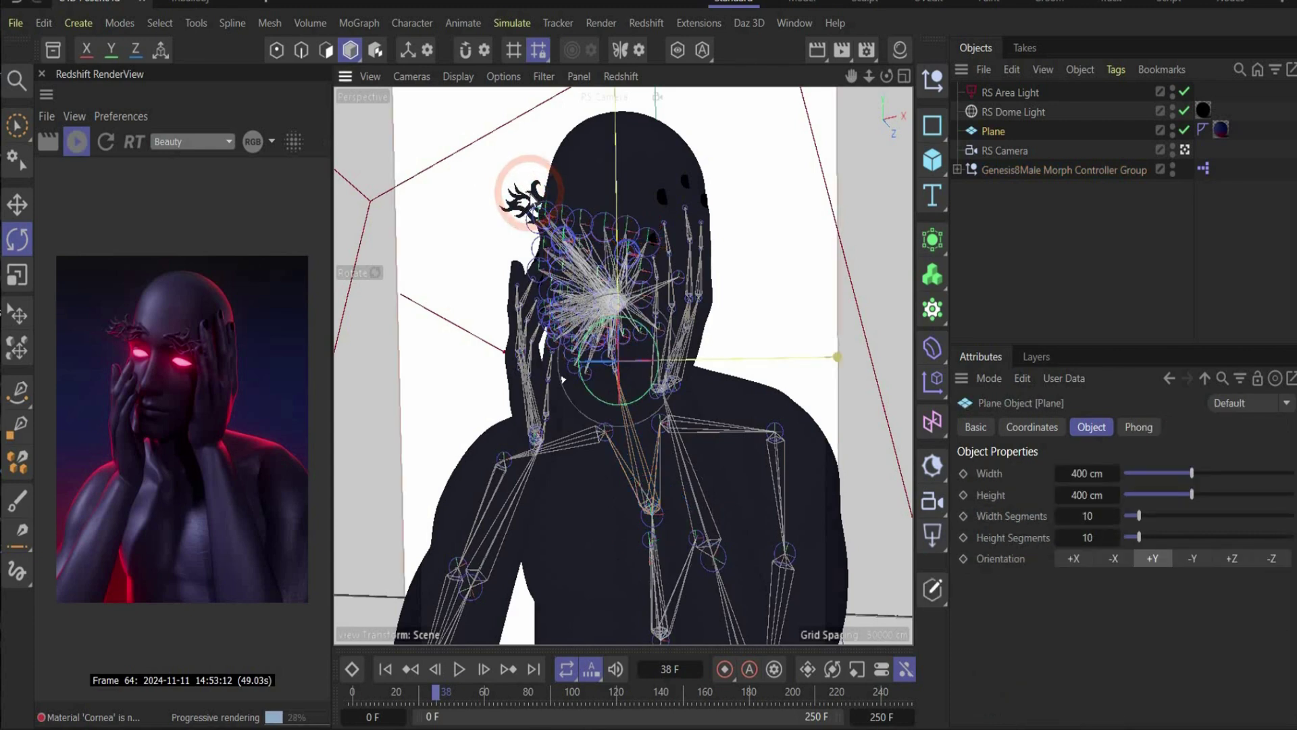
pyautogui.click(695, 174)
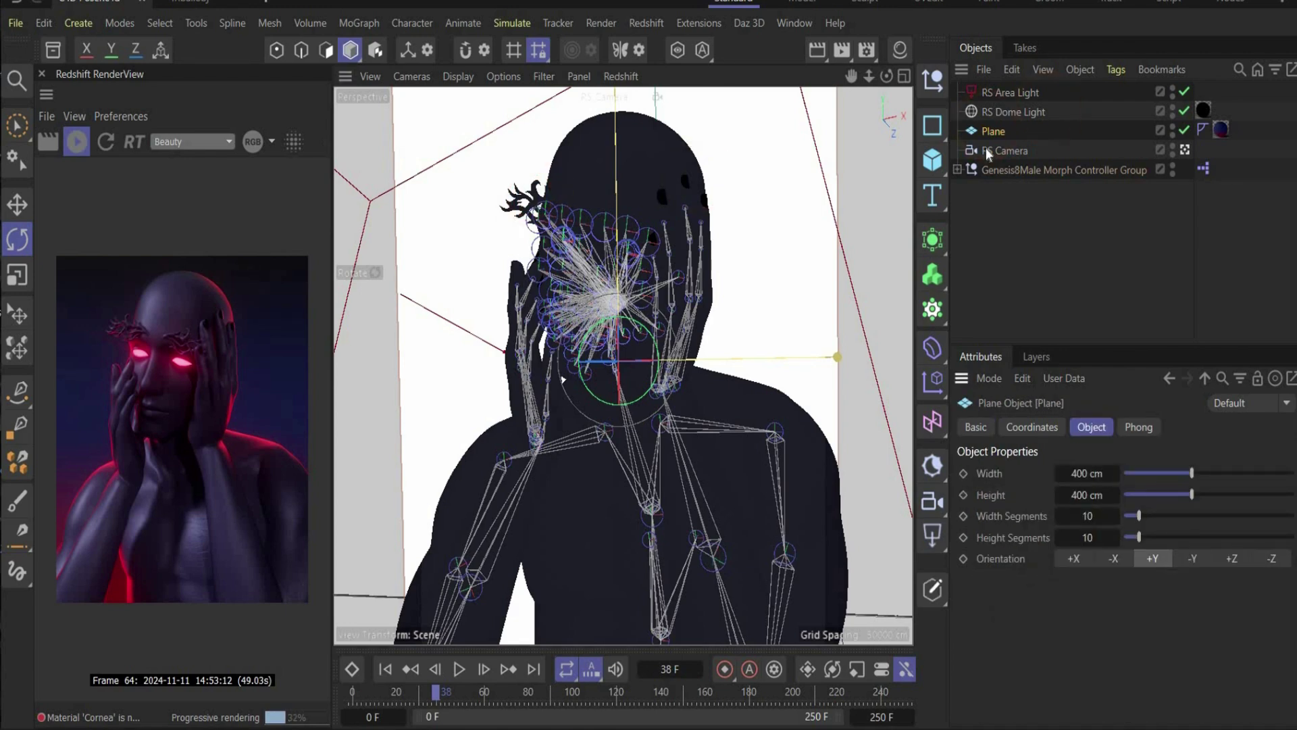
pyautogui.click(1260, 266)
pyautogui.doubleClick(1261, 266)
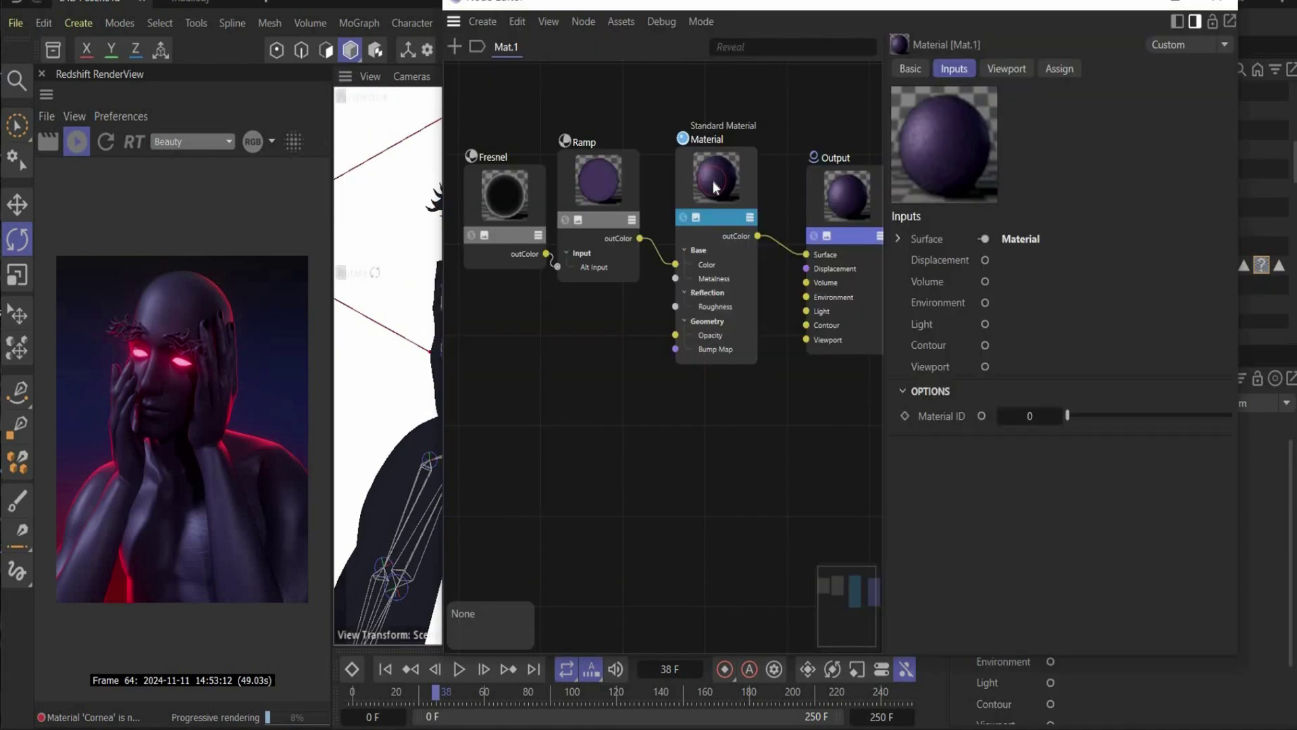
pyautogui.click(712, 181)
# Step: Set the emission color of Mat.1's Standard Material to hex F00019
pyautogui.scroll(-10, 958, 544)
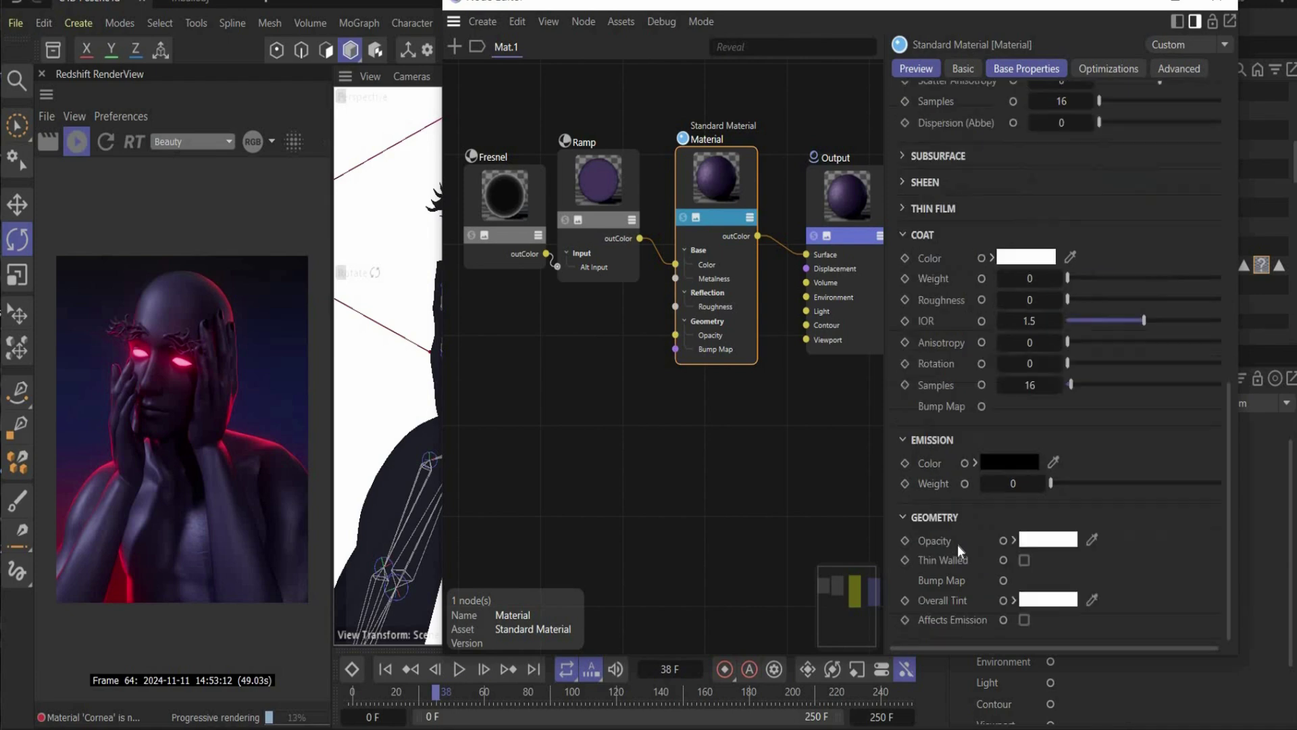
pyautogui.click(1000, 462)
pyautogui.click(1010, 533)
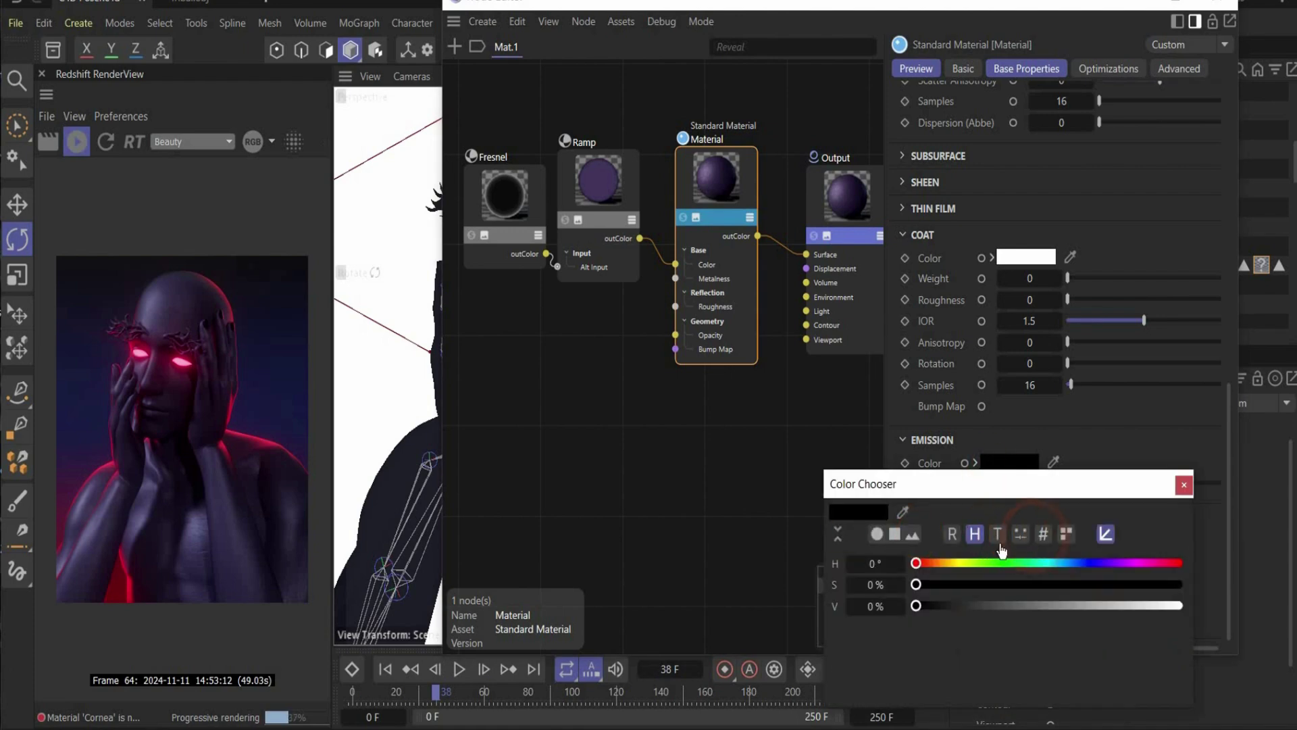
pyautogui.click(1043, 535)
pyautogui.moveTo(892, 567); pyautogui.dragTo(825, 561)
pyautogui.write('F00019')
pyautogui.click(999, 570)
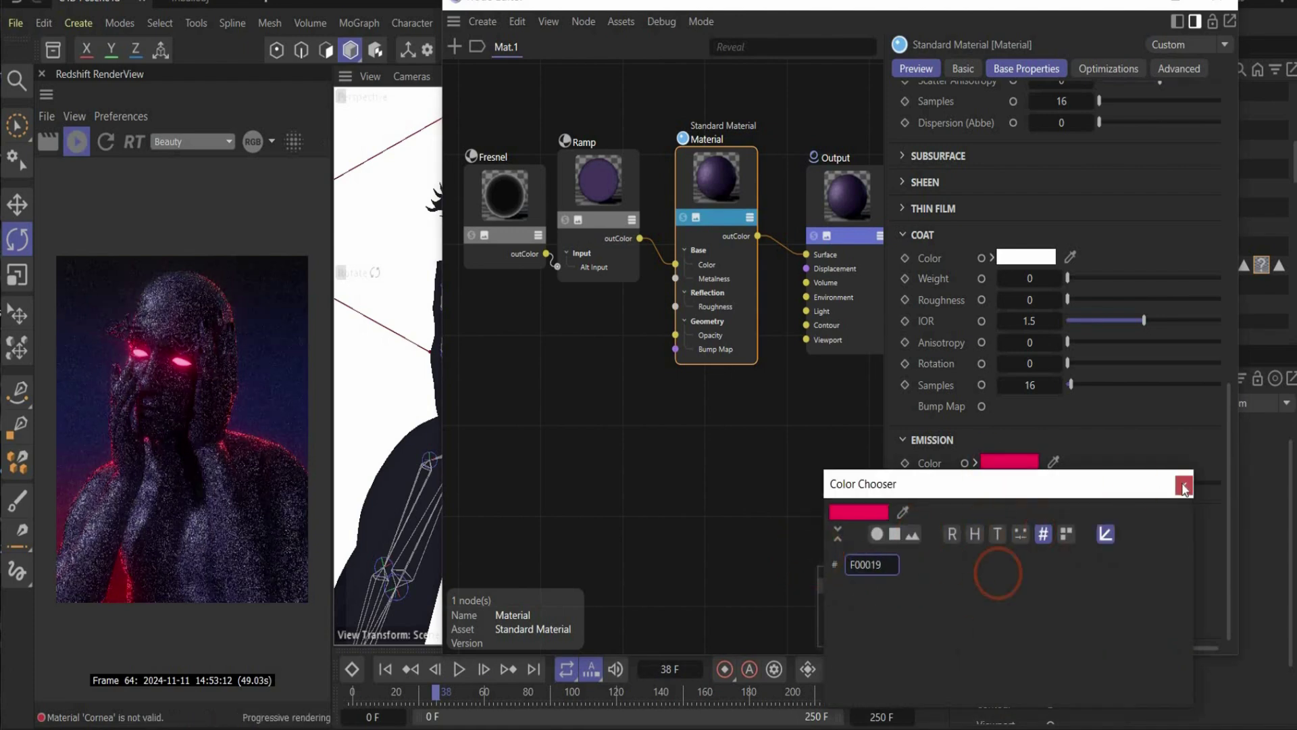
pyautogui.click(1184, 485)
# Step: Keyframe the material's emission weight at 0 on frame 71 and again at about frame 189
pyautogui.moveTo(478, 688); pyautogui.dragTo(518, 679)
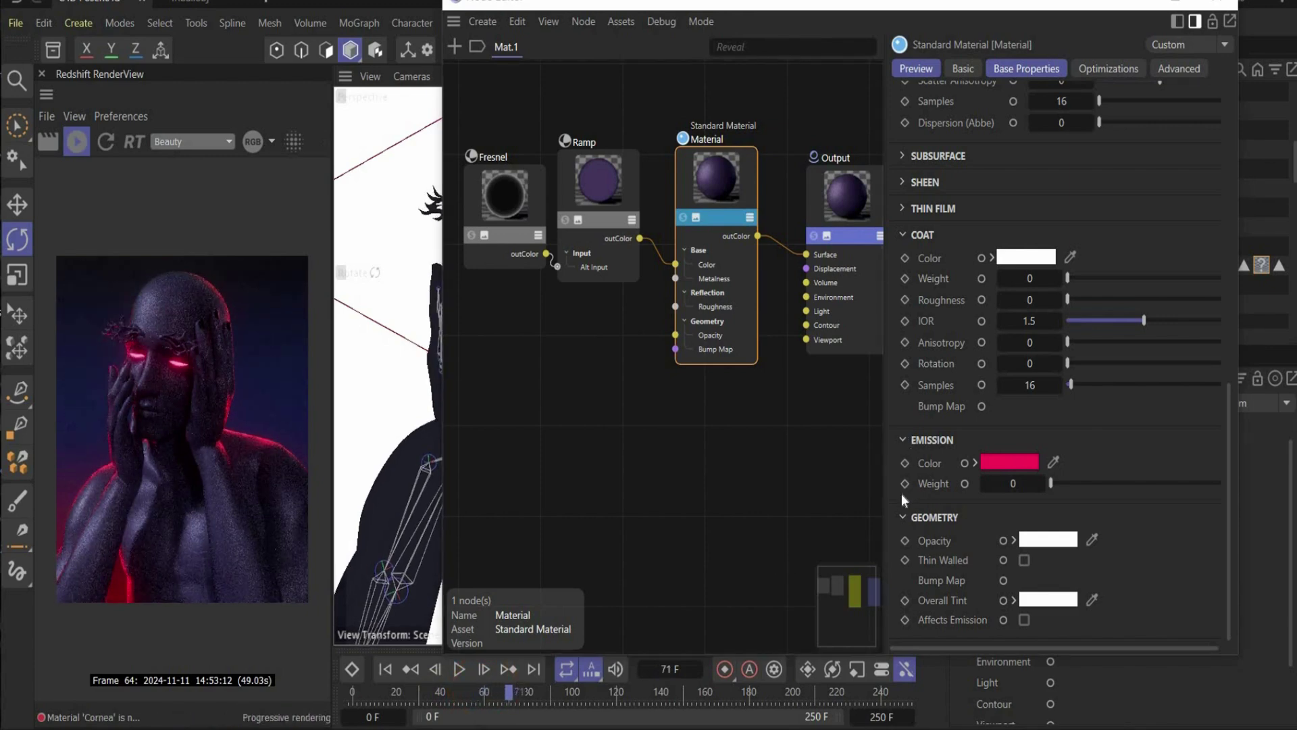
pyautogui.click(904, 483)
pyautogui.click(985, 484)
pyautogui.click(662, 690)
pyautogui.click(768, 690)
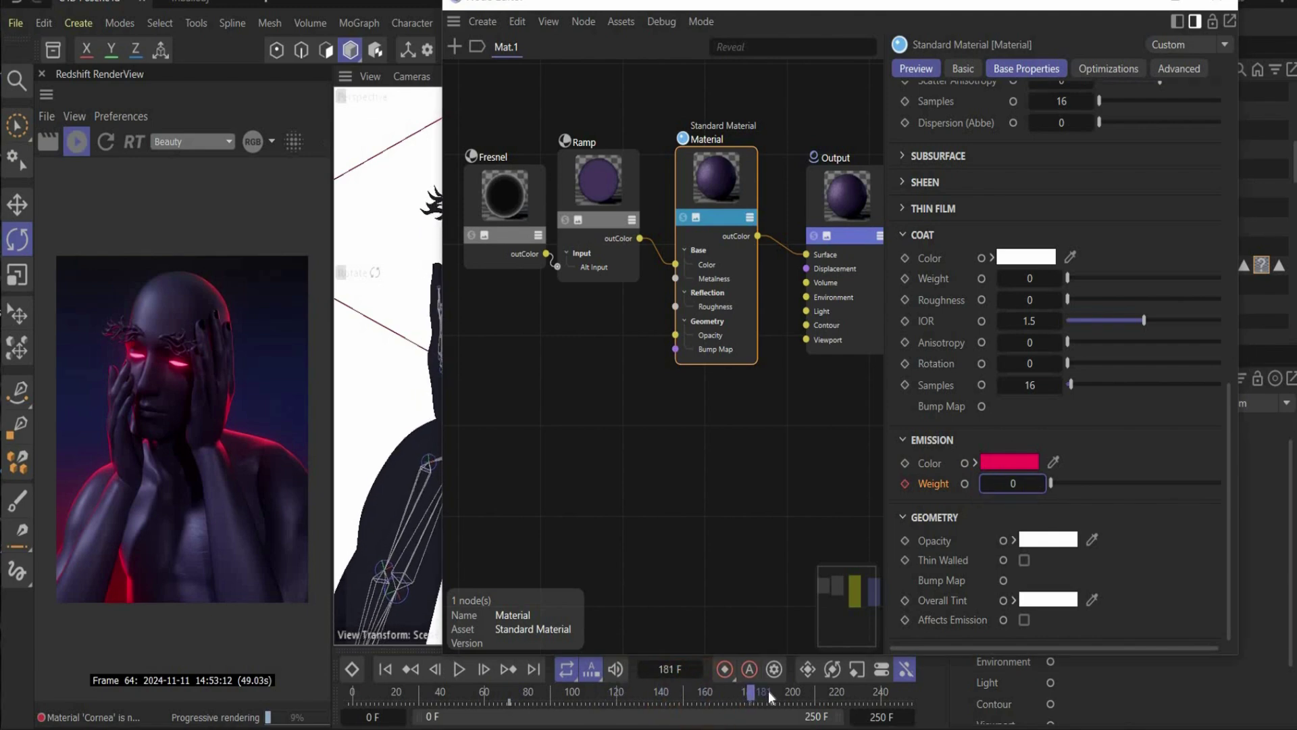
pyautogui.click(903, 482)
# Step: Set the material's emission weight to 3 at frame 123, keyframe it and check the glow along the timeline
pyautogui.moveTo(784, 698); pyautogui.dragTo(622, 702)
pyautogui.click(1030, 483)
pyautogui.write('1')
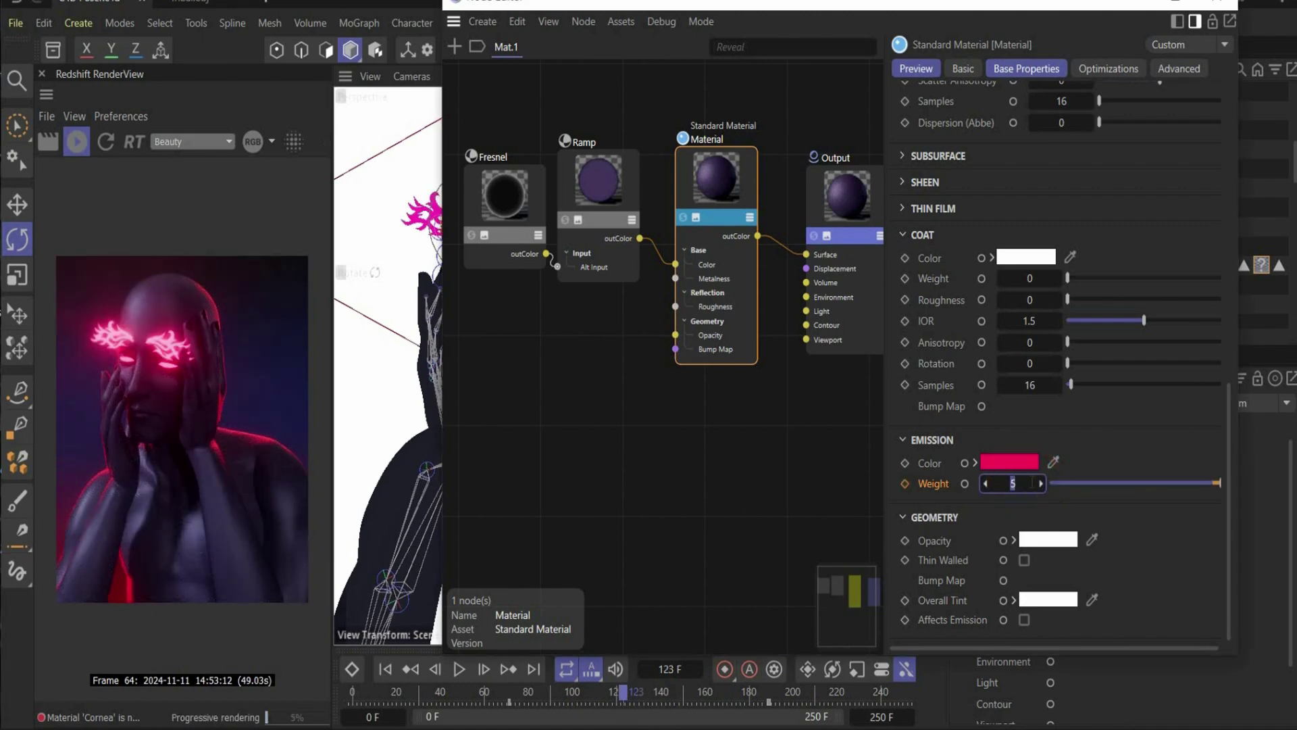
pyautogui.doubleClick(1031, 483)
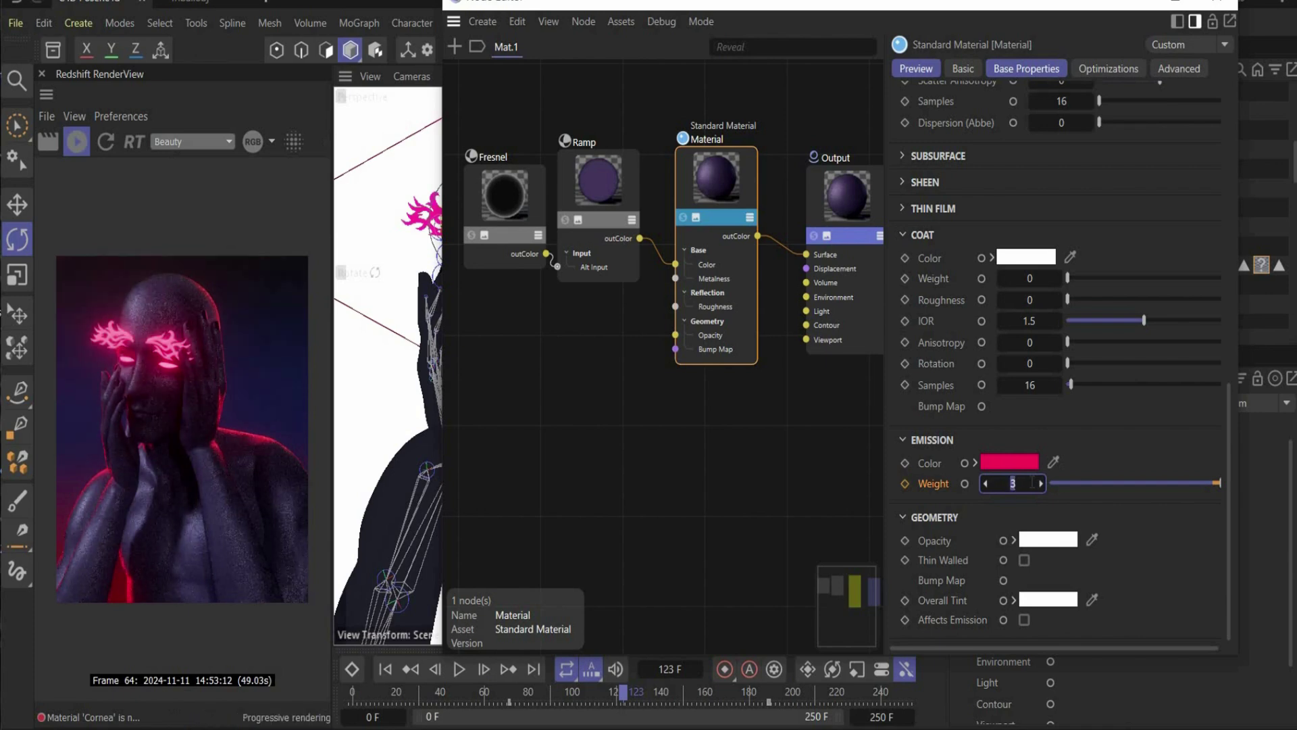
pyautogui.click(905, 484)
pyautogui.moveTo(619, 684); pyautogui.dragTo(456, 700)
pyautogui.click(602, 712)
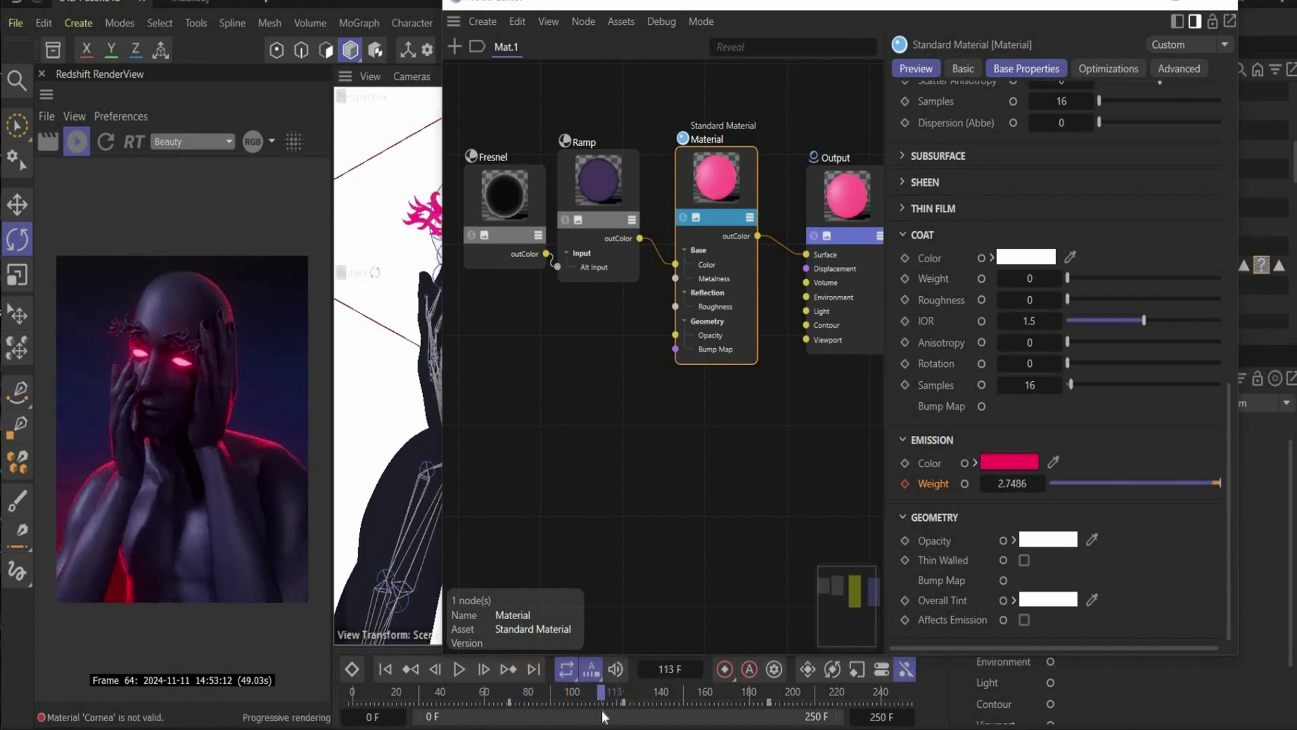